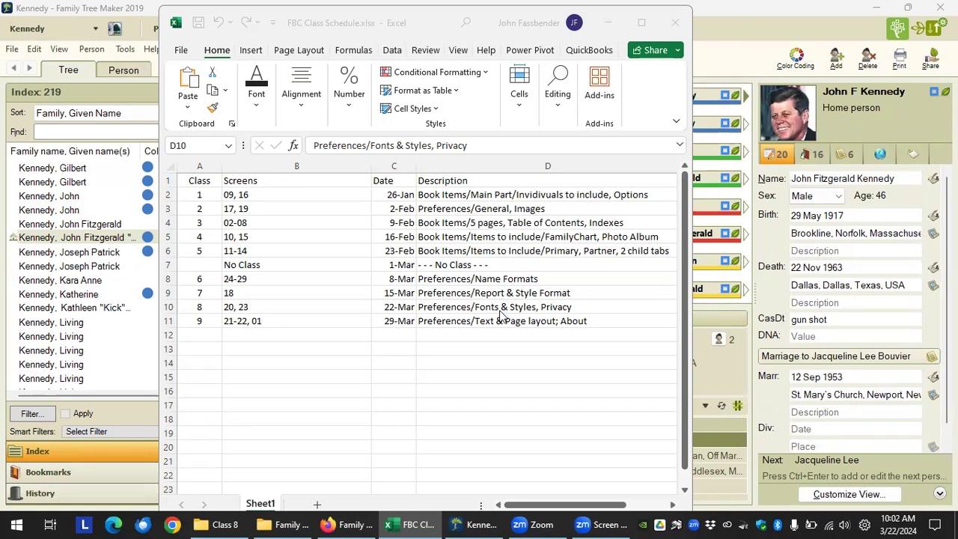
Step: Move the class schedule workbook off the family tree window and show the couple's blended families, with all children of both parents
left_click(517, 310)
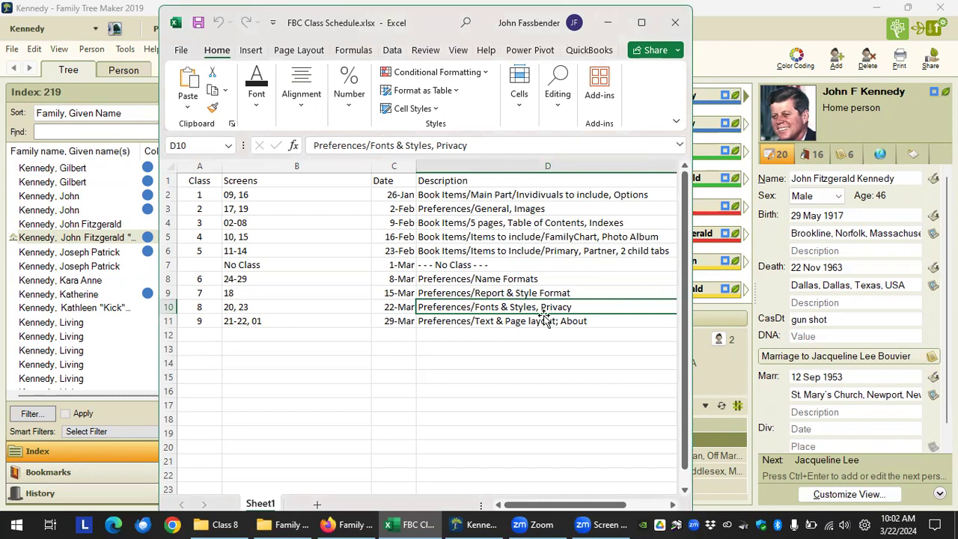
left_click_drag(313, 21, 957, 21)
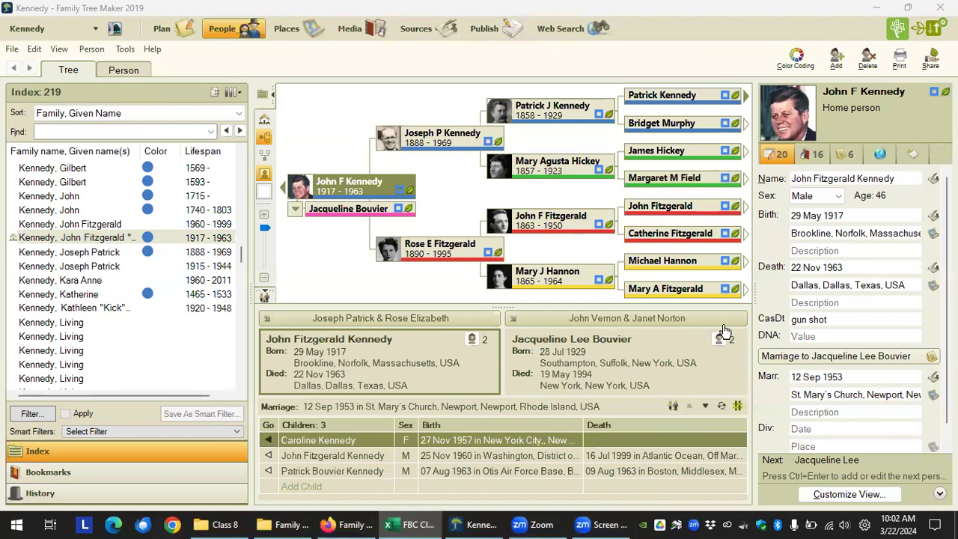
left_click(740, 406)
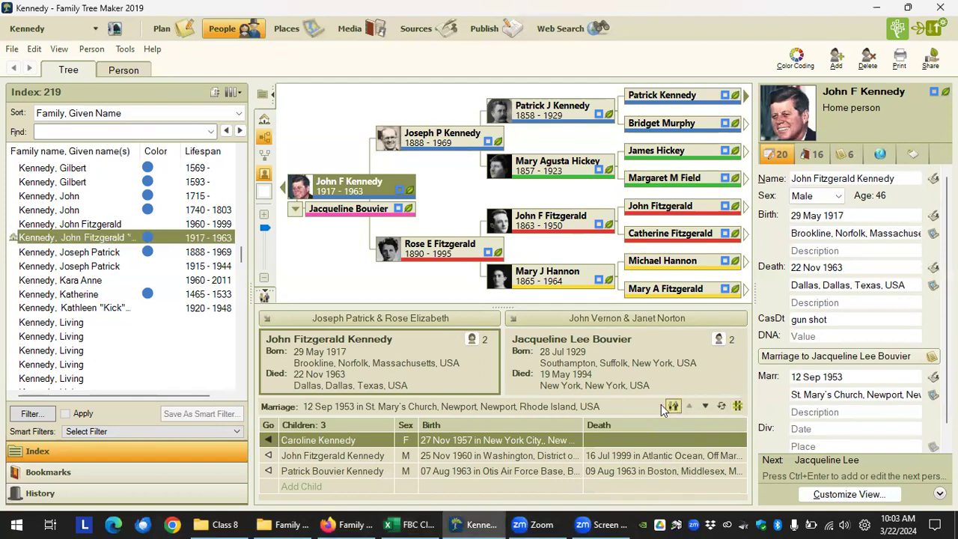
left_click(738, 407)
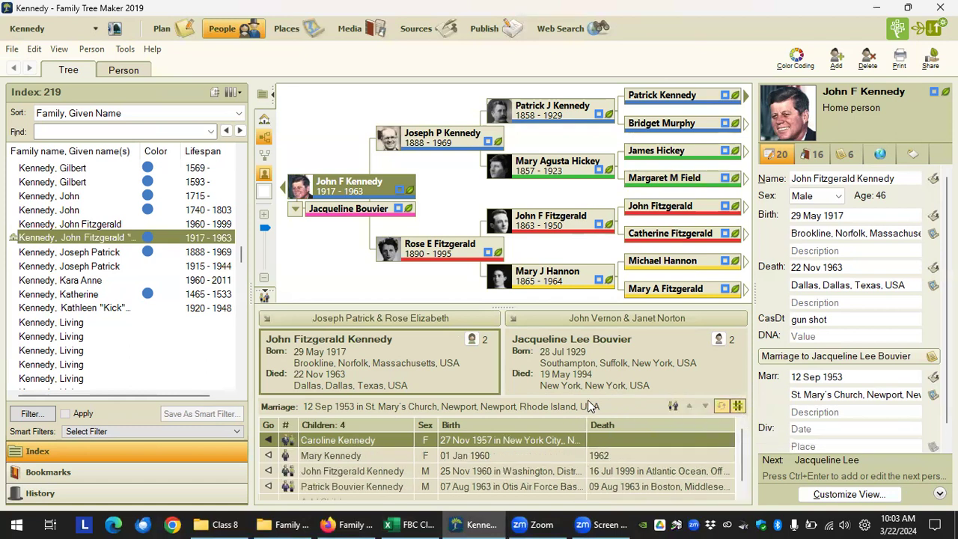
Step: Show Marilyn Monroe as John Fitzgerald Kennedy's spouse and examine her facts and those of the daughter Mary Kennedy
left_click(472, 339)
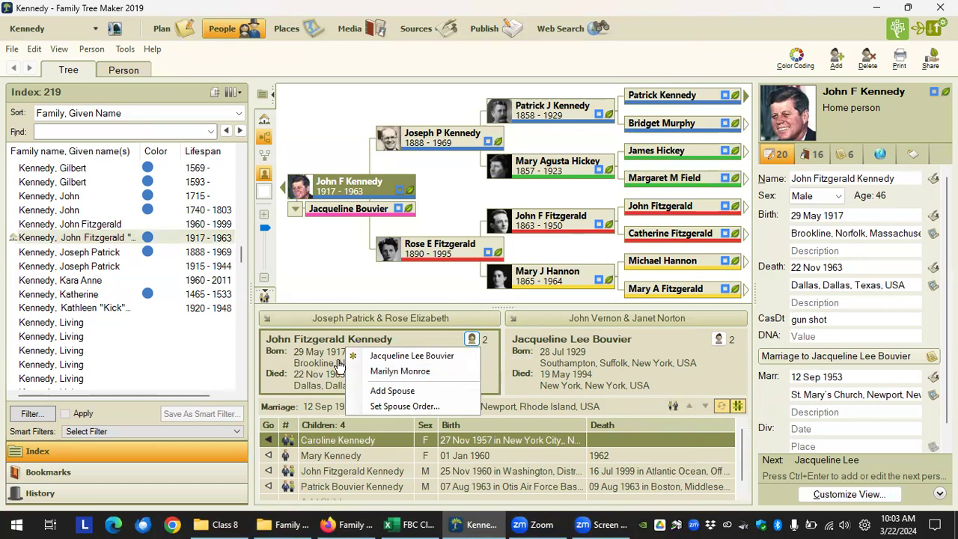
left_click(433, 372)
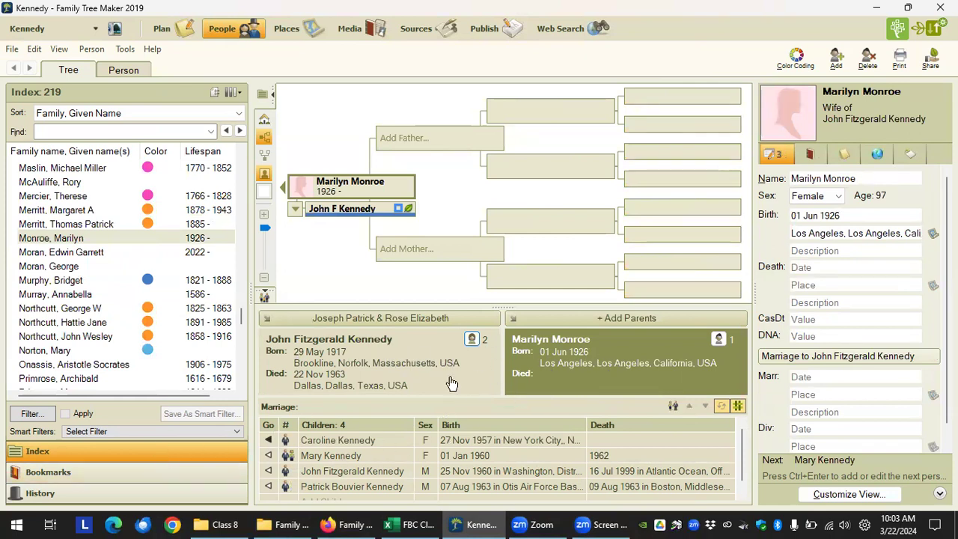
left_click(376, 456)
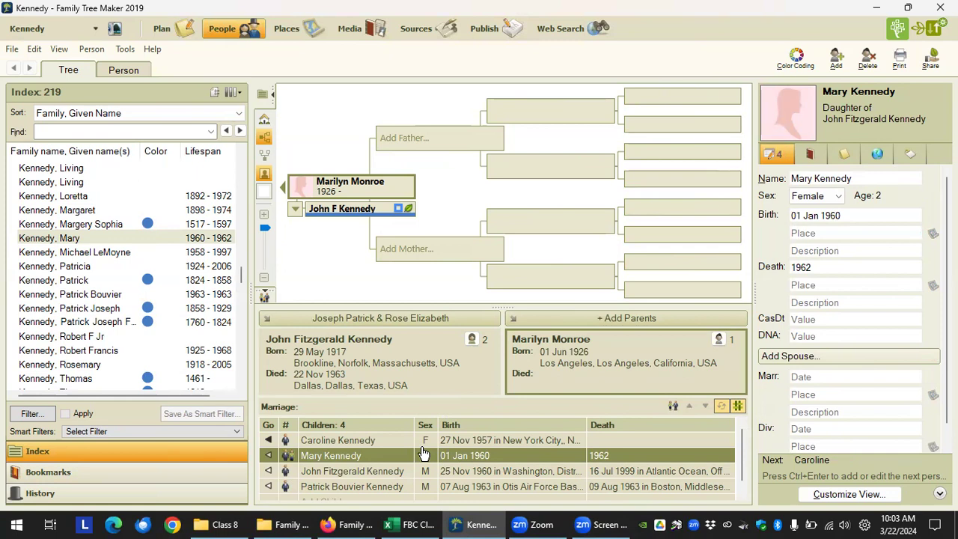
left_click(592, 387)
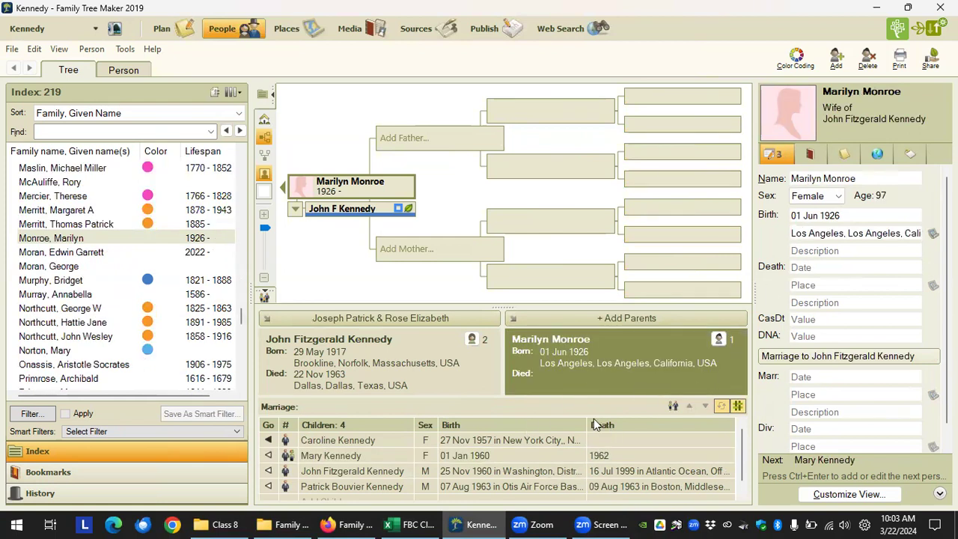
left_click(813, 266)
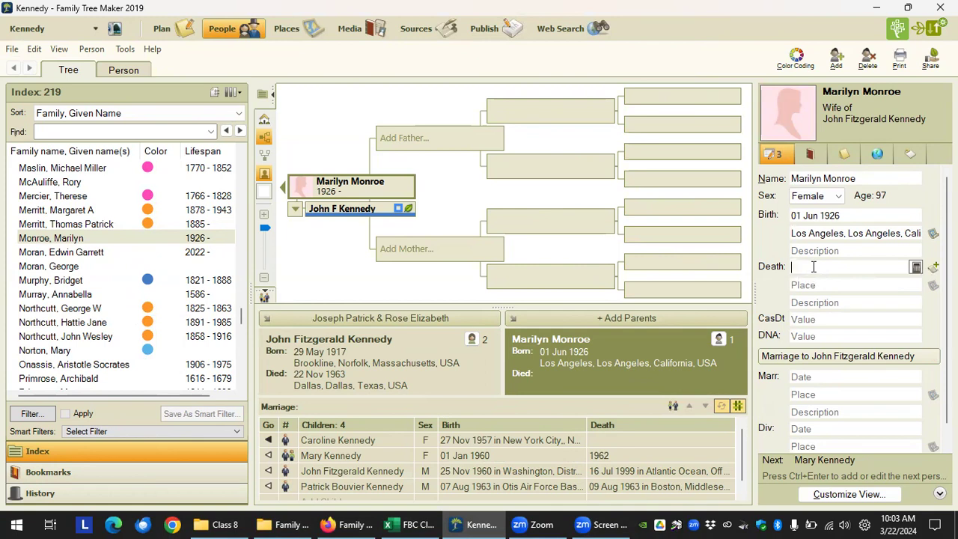
left_click(429, 458)
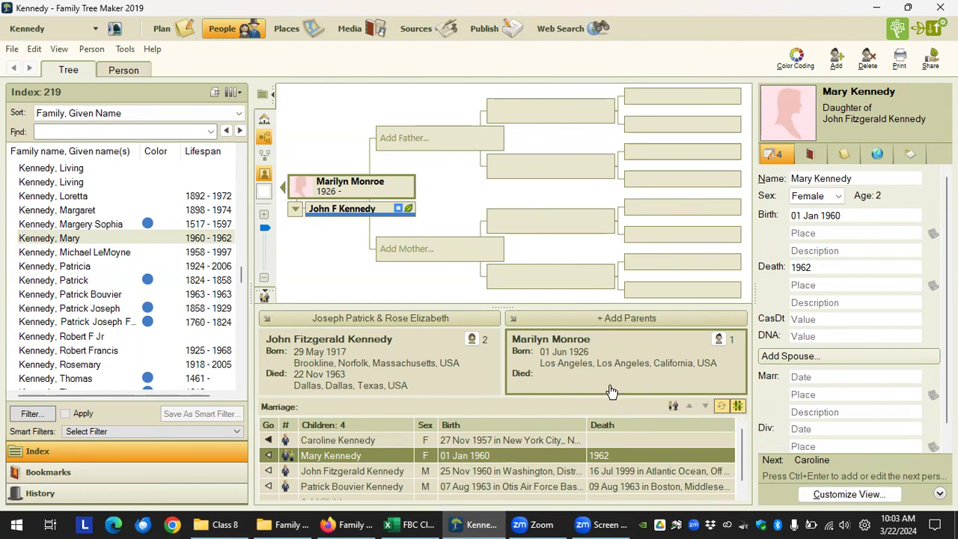
Step: Toggle the blended families display off and on, and show Jacqueline Lee Bouvier as John Fitzgerald Kennedy's spouse
left_click(739, 405)
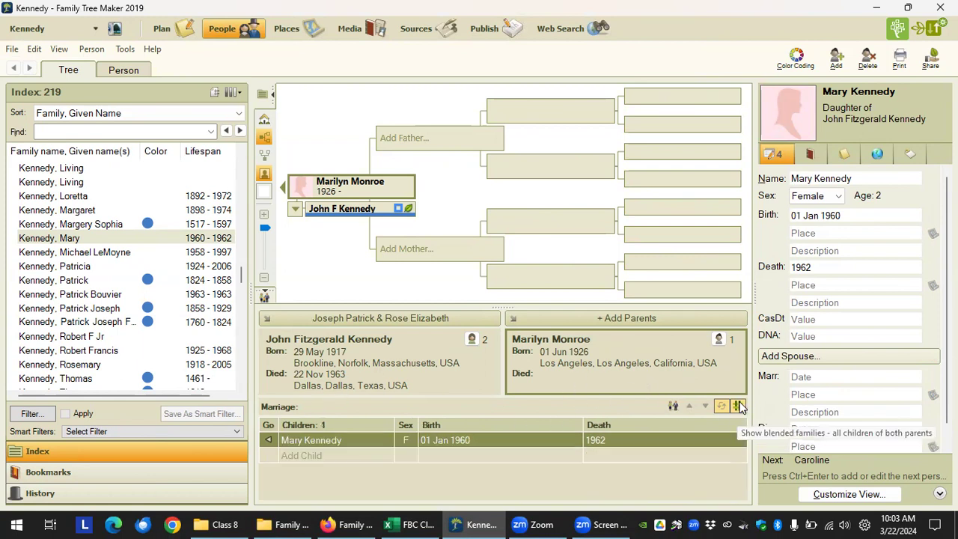
left_click(739, 406)
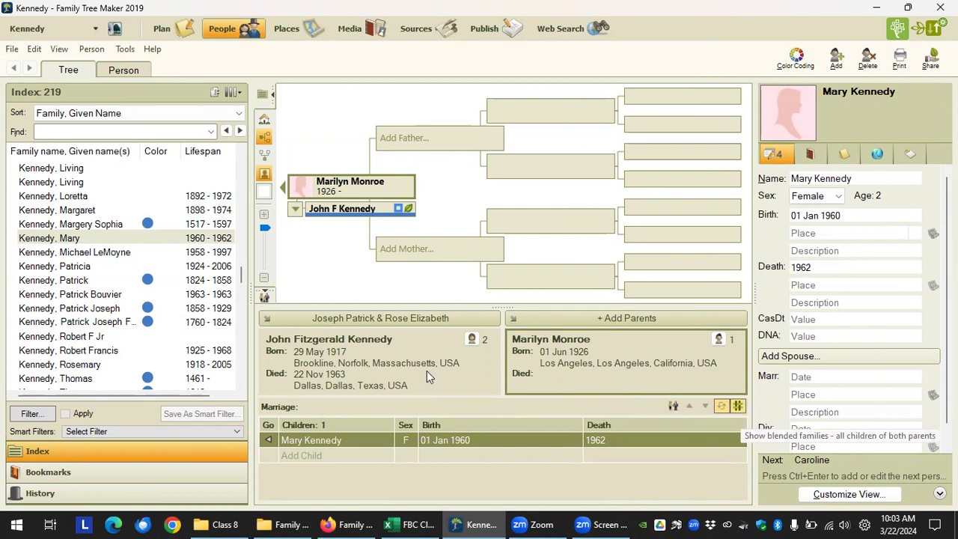
left_click(472, 339)
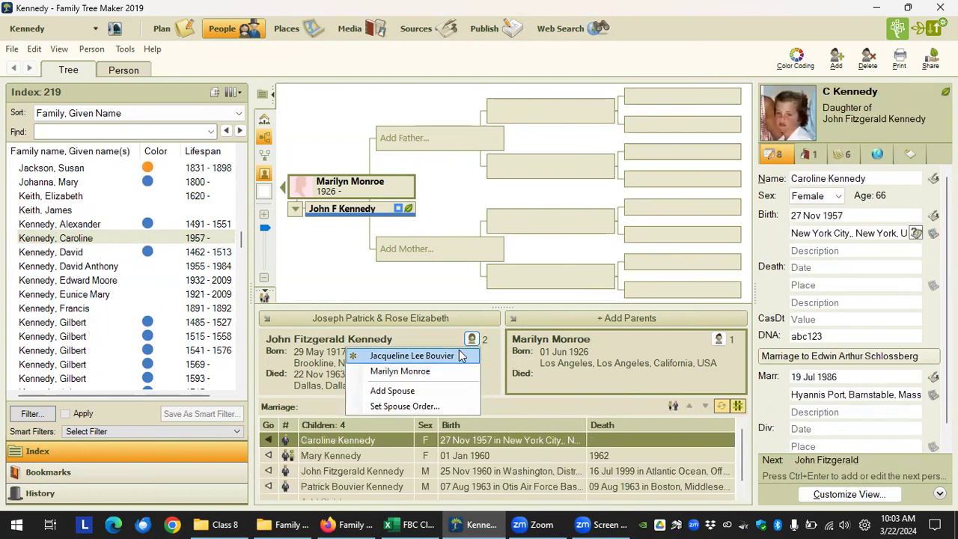
left_click(460, 355)
Step: Launch the Family Book Creator 2019 export plugin for the Kennedy tree
left_click(125, 48)
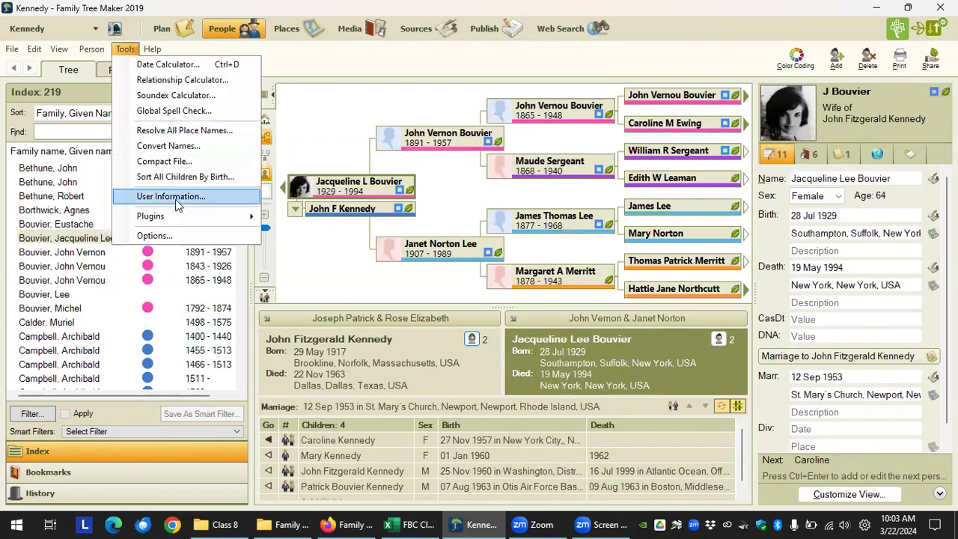
mouse_move(176, 217)
mouse_move(359, 219)
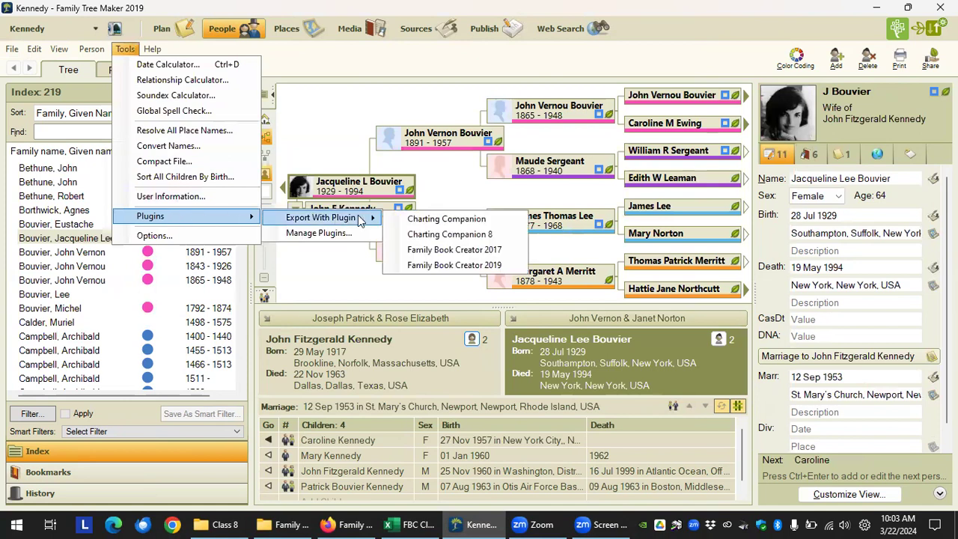
left_click(454, 265)
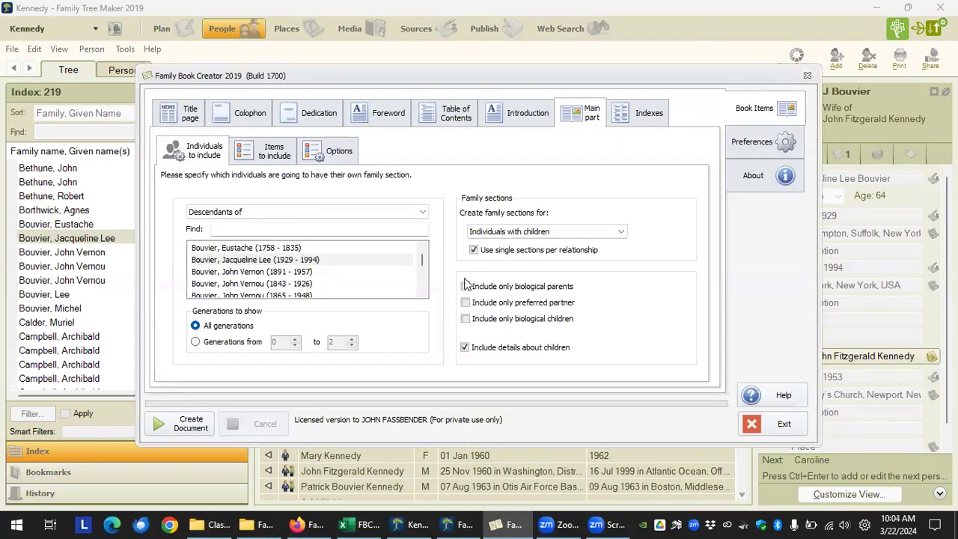
Step: Look over the Fonts & Styles preferences, and reset the Privacy preferences to their default settings
left_click(752, 143)
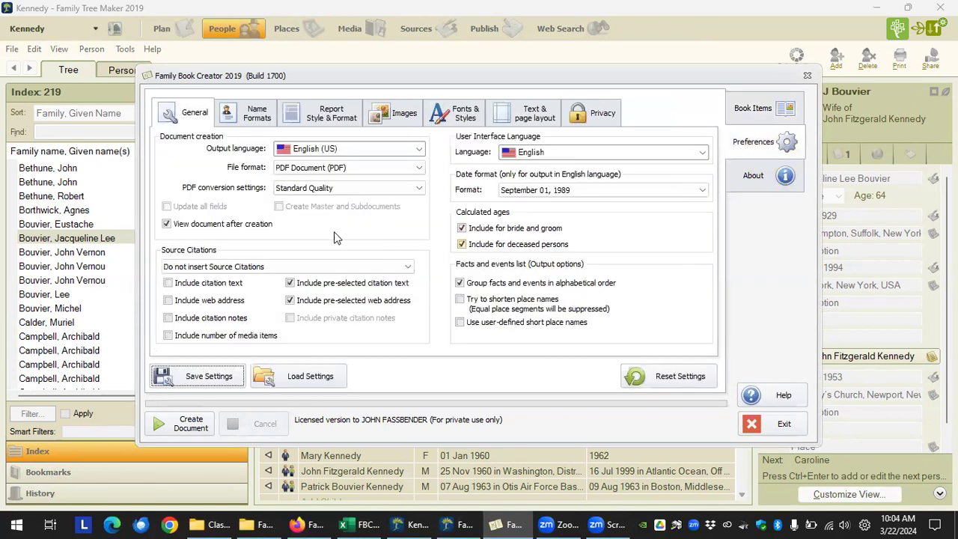
left_click(439, 114)
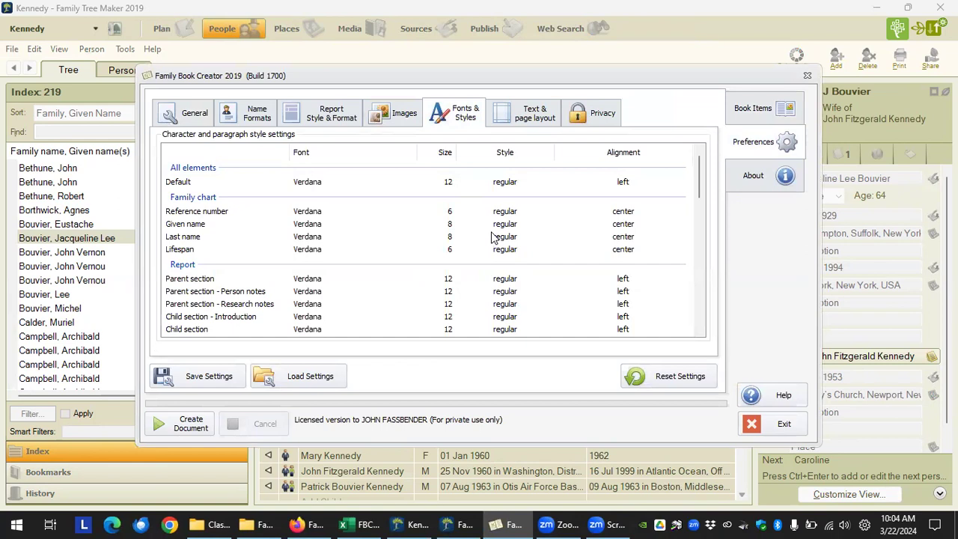
left_click(592, 113)
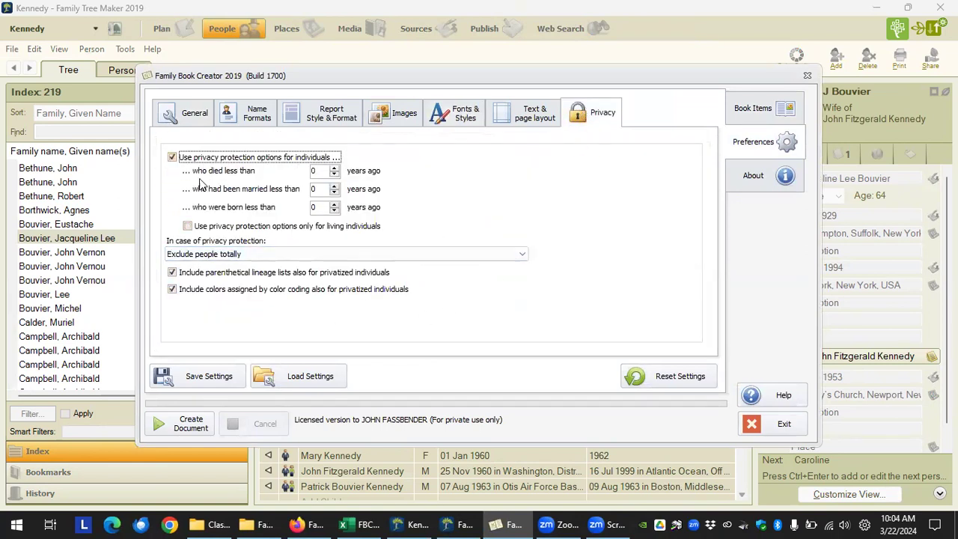
left_click(667, 381)
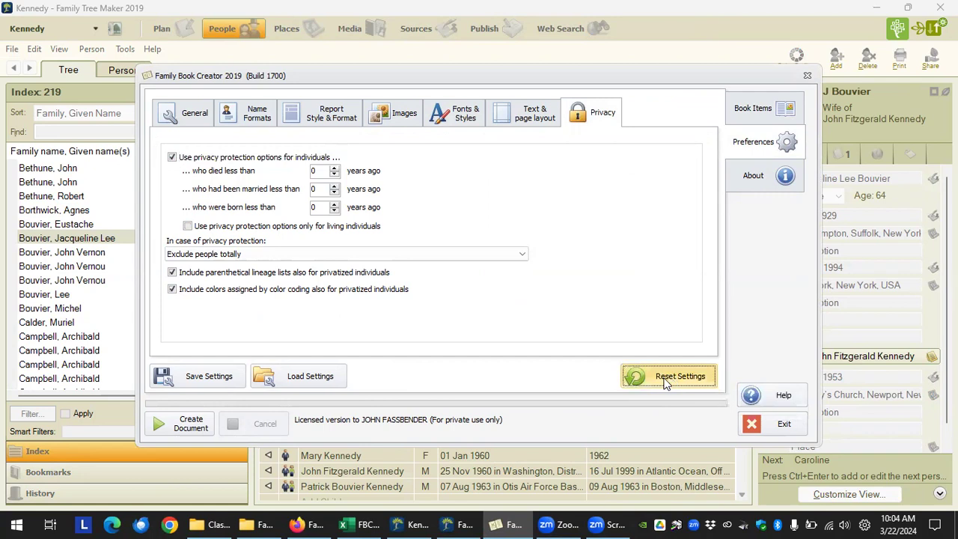
left_click(456, 301)
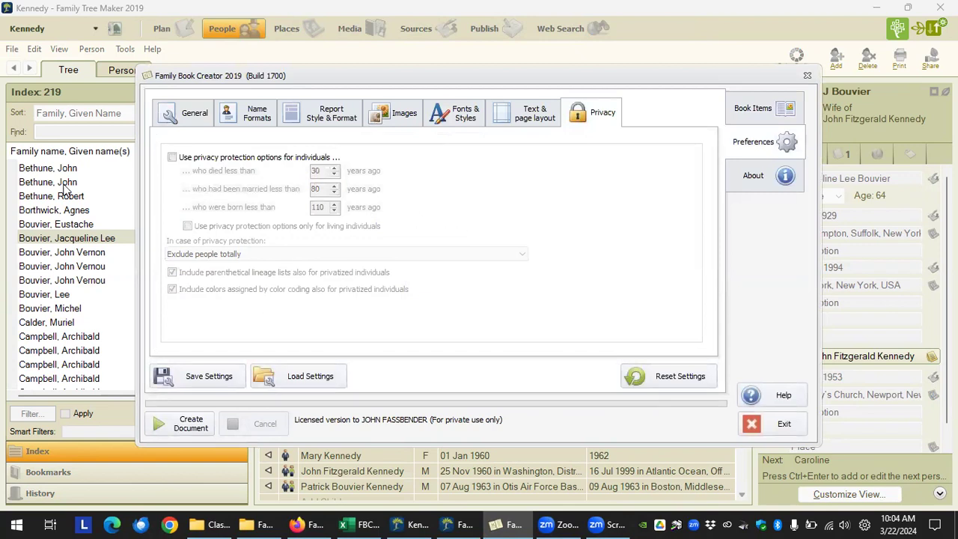
Step: Enable the privacy protection options for individuals
left_click(172, 158)
left_click(172, 158)
left_click(172, 159)
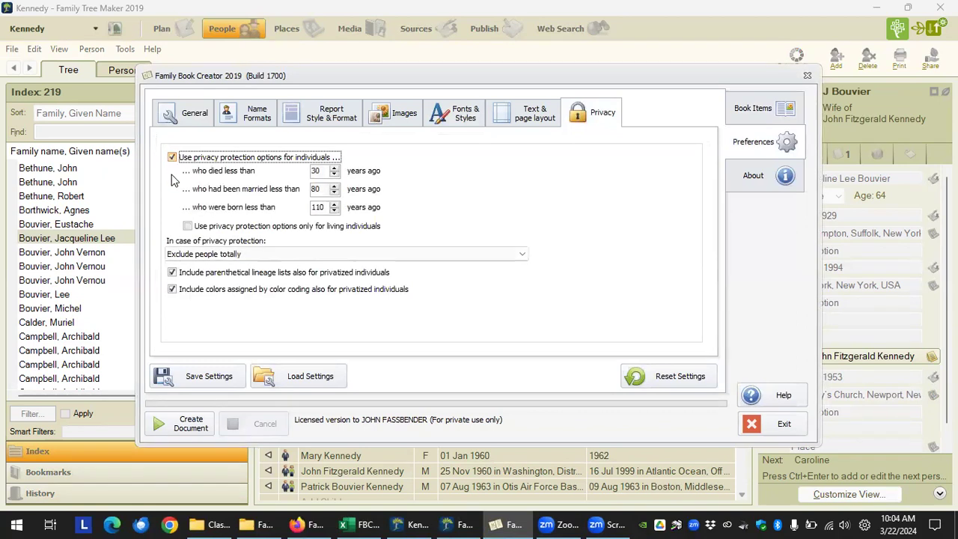
left_click(172, 158)
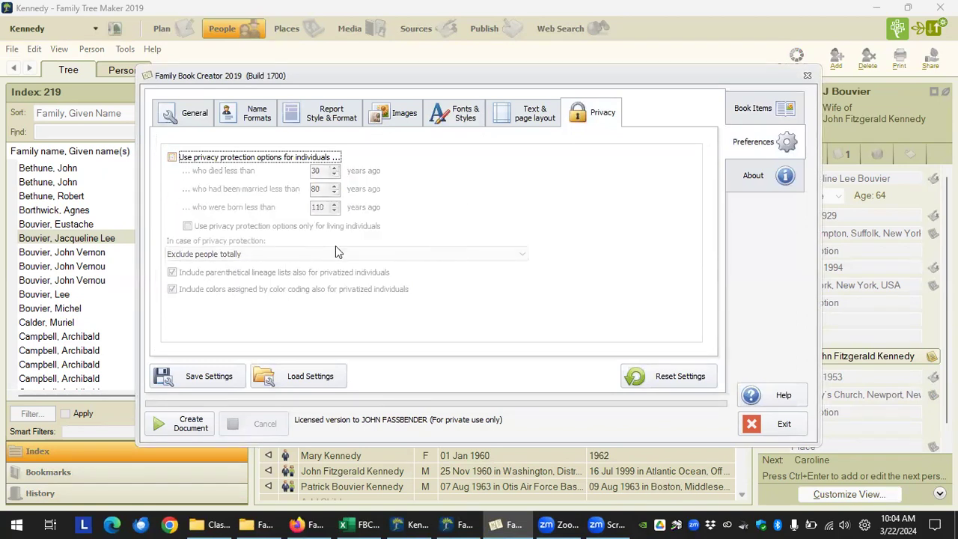
left_click(172, 158)
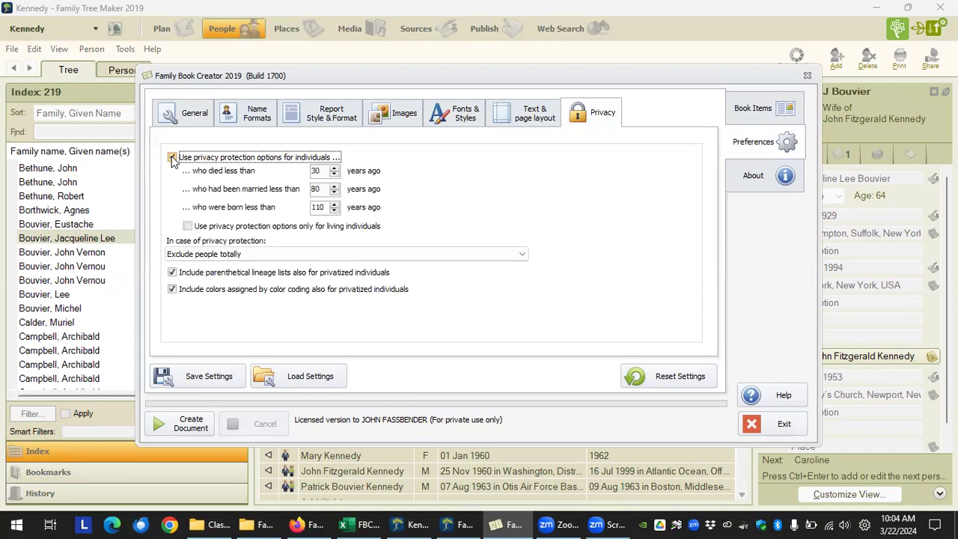
Step: Limit privacy protection to living individuals and choose "Exclude people totally" as the privacy treatment
double_click(326, 171)
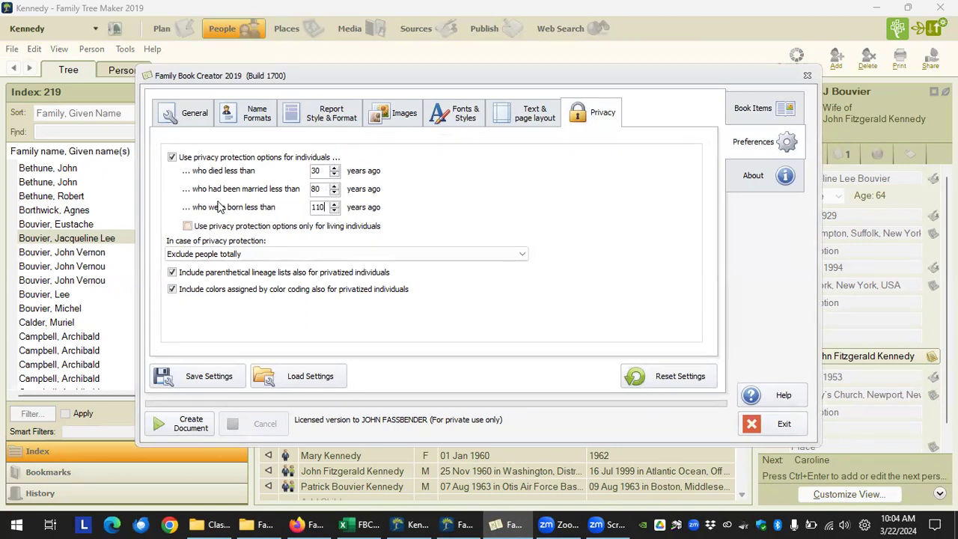
left_click(188, 226)
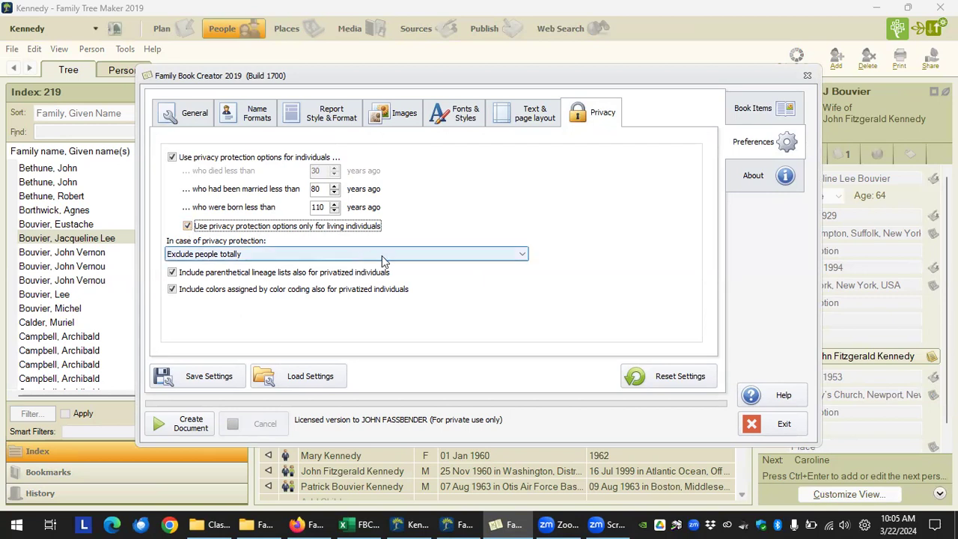
left_click(522, 256)
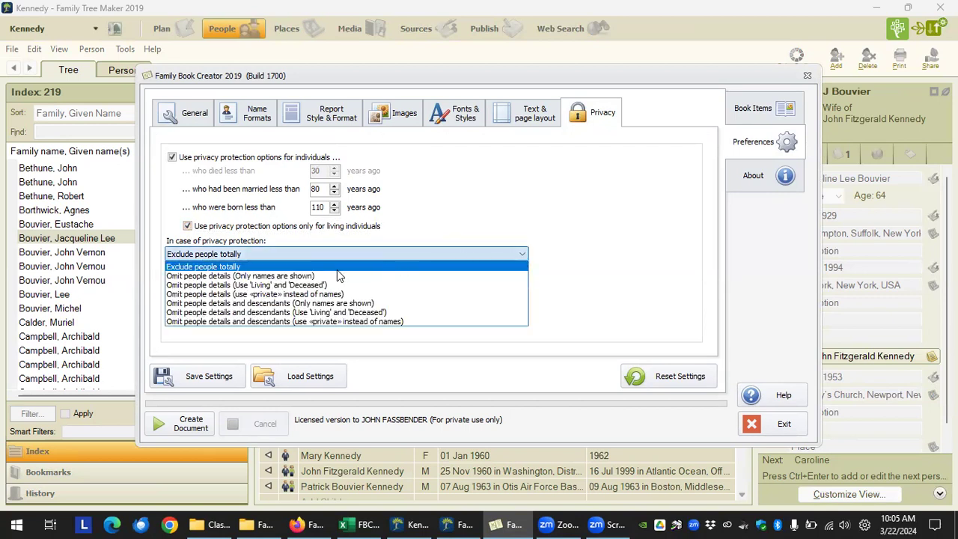
left_click(260, 268)
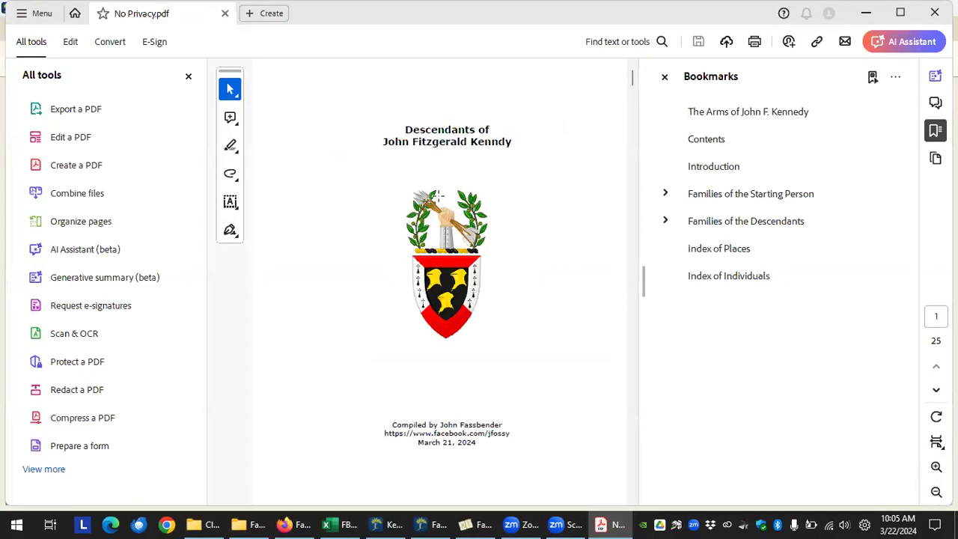
Step: Browse the Families of the Starting Person section in No Privacy.pdf with the tools pane closed
left_click(187, 78)
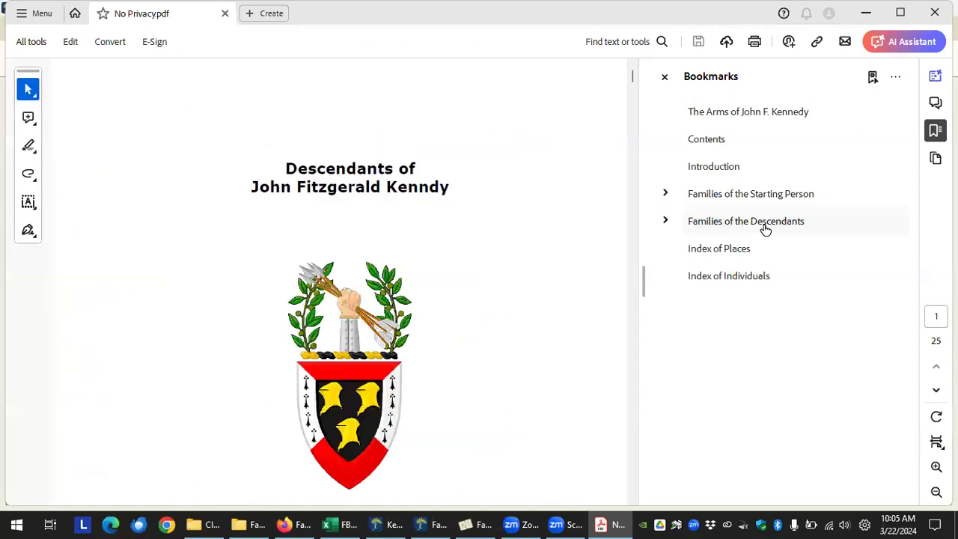
left_click(721, 196)
scroll(519, 205, "down", 4)
scroll(514, 210, "up", 5)
scroll(513, 217, "down", 10)
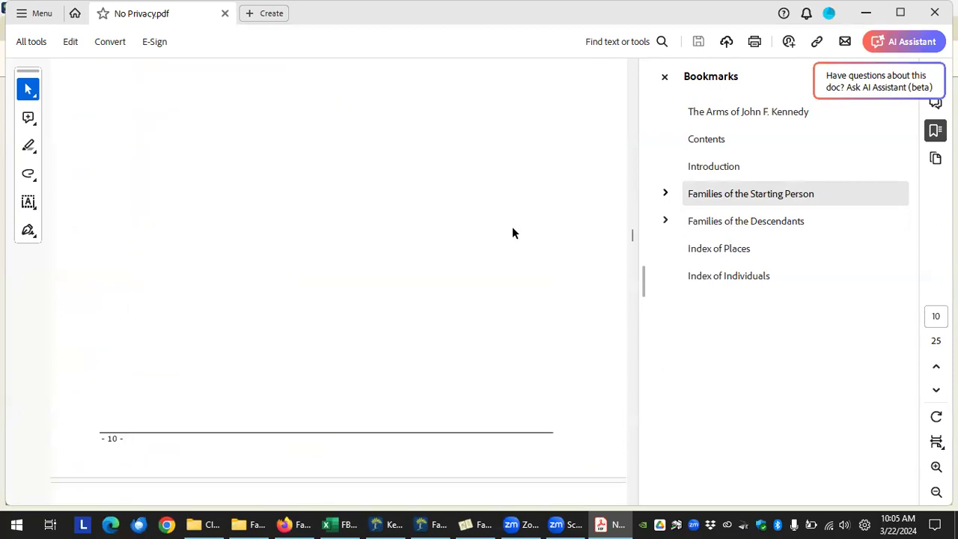
scroll(512, 233, "down", 6)
Step: Examine the 1st and 2nd Generation descendant family pages in No Privacy.pdf for details about living people
left_click(665, 221)
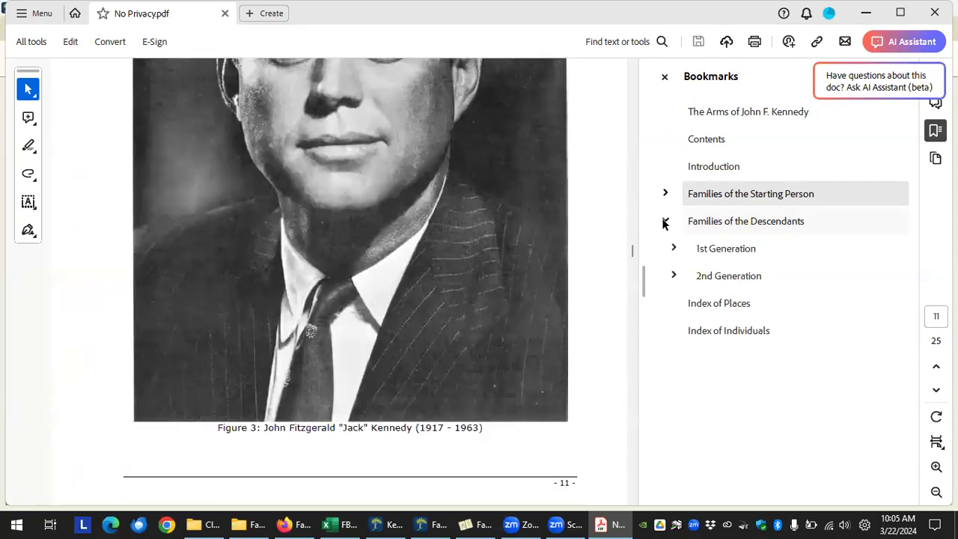
left_click(723, 250)
scroll(464, 254, "down", 3)
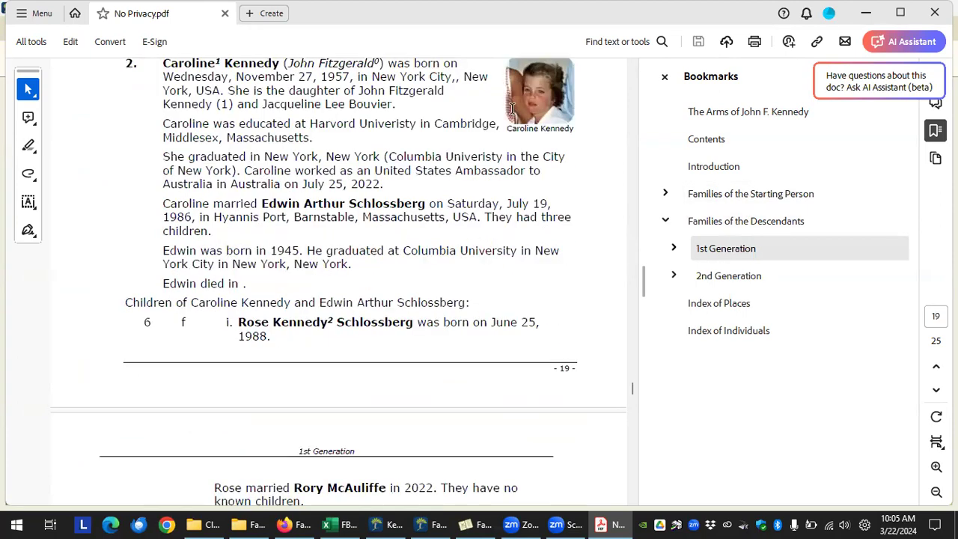
scroll(429, 195, "down", 15)
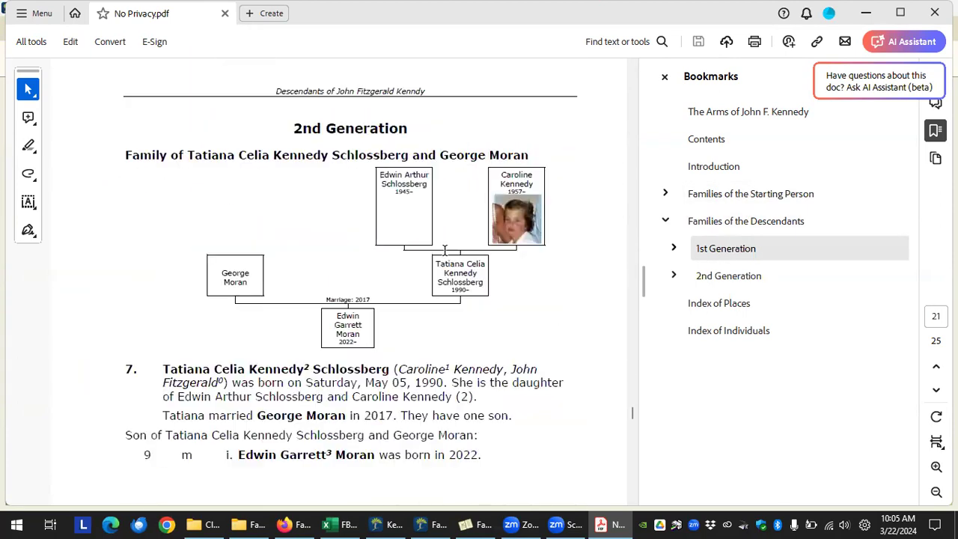
scroll(444, 250, "down", 5)
scroll(444, 250, "down", 5)
scroll(445, 262, "up", 5)
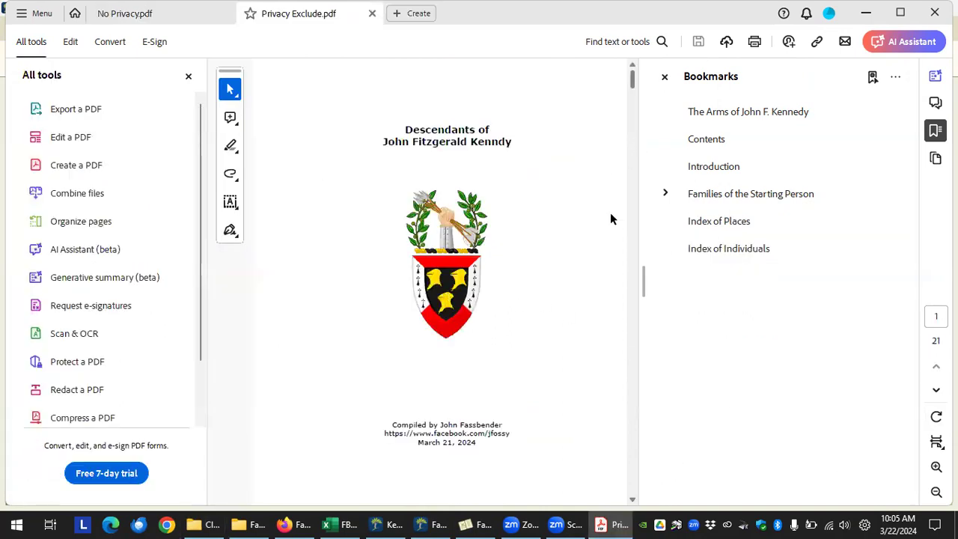
Step: Switch back to the privacy preferences in Family Book Creator 2019
left_click(476, 524)
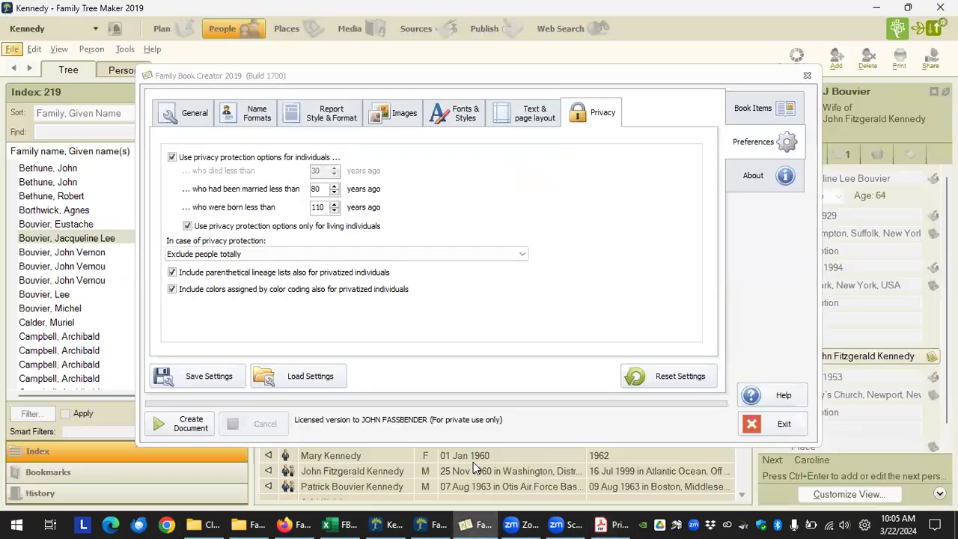
left_click(498, 255)
left_click(456, 279)
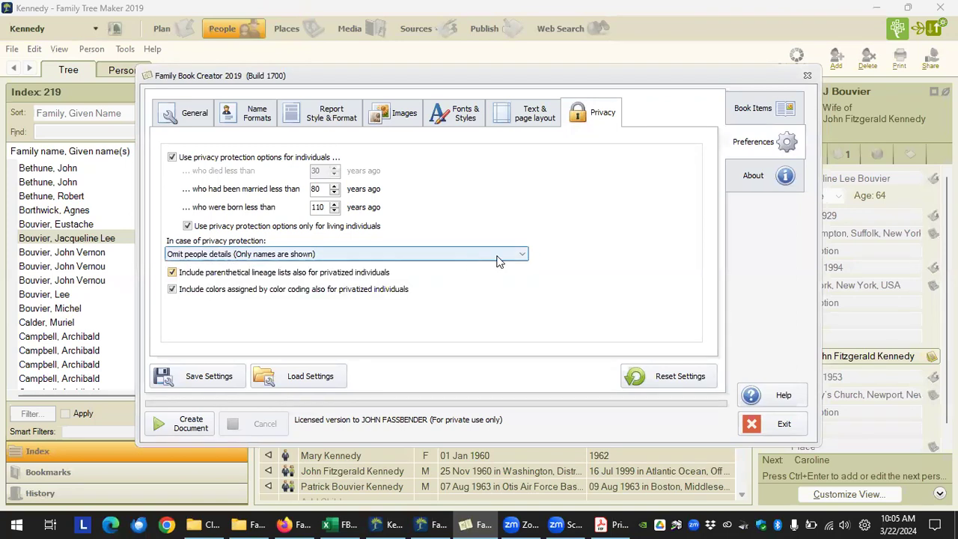
left_click(469, 256)
left_click(486, 268)
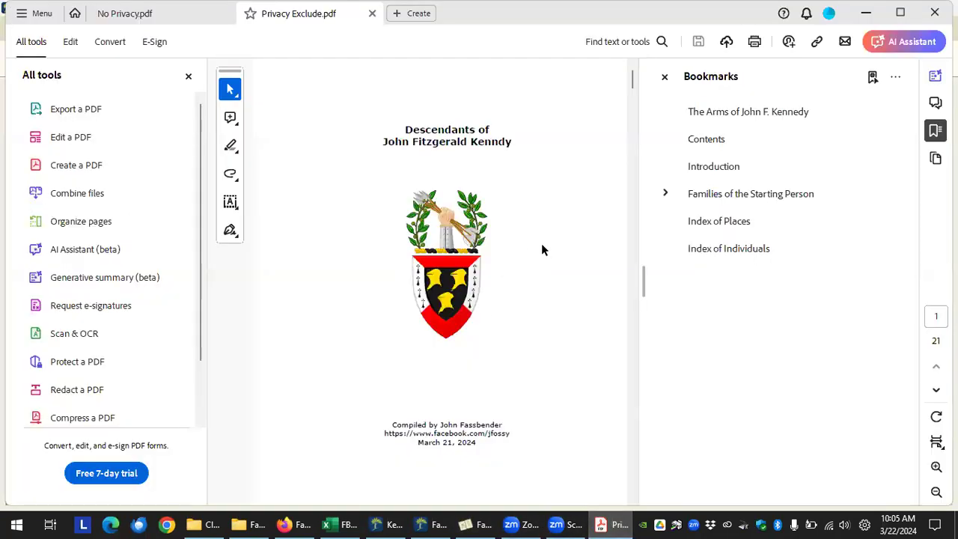
Step: Switch to Privacy Exclude.pdf in Acrobat and browse its Families of the Starting Person section with the tools pane closed
left_click(699, 193)
left_click(663, 195)
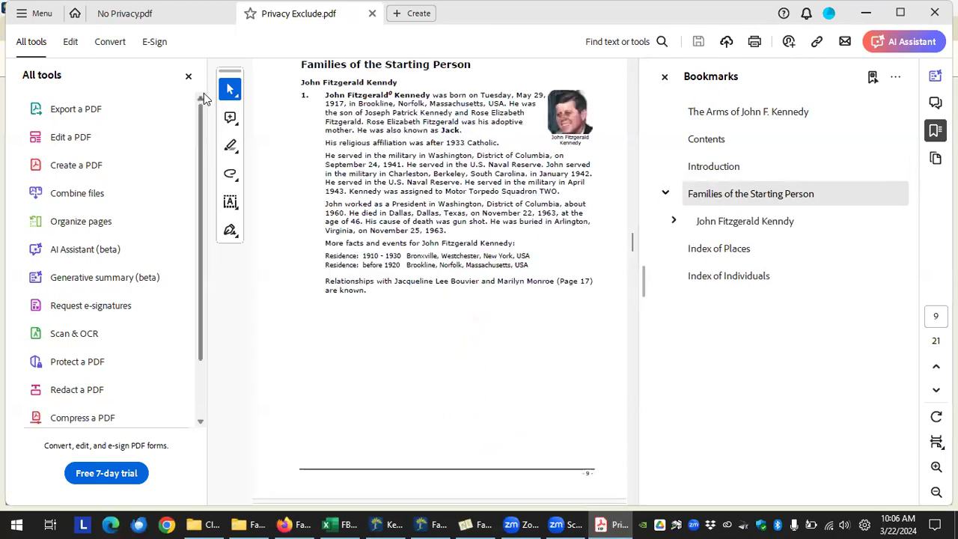
left_click(188, 75)
scroll(397, 232, "down", 15)
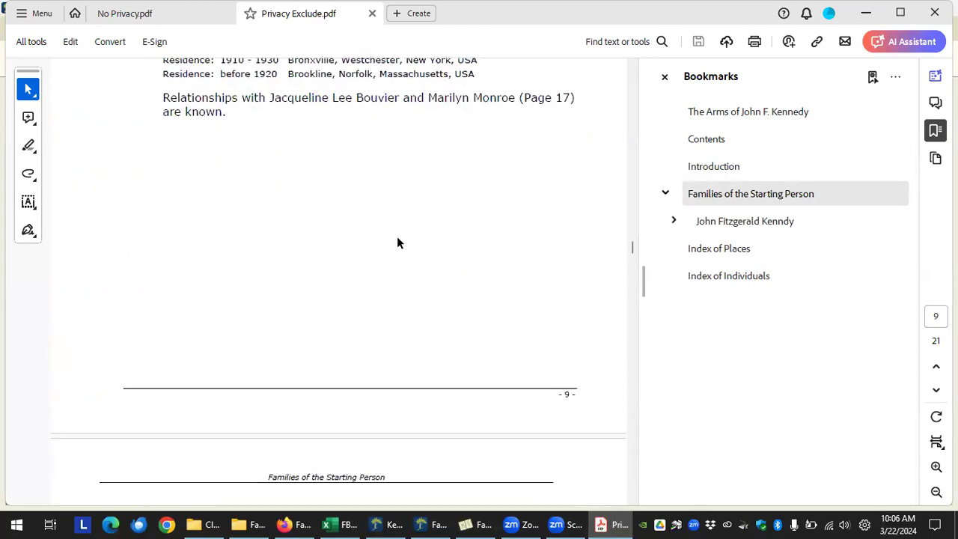
scroll(479, 234, "down", 10)
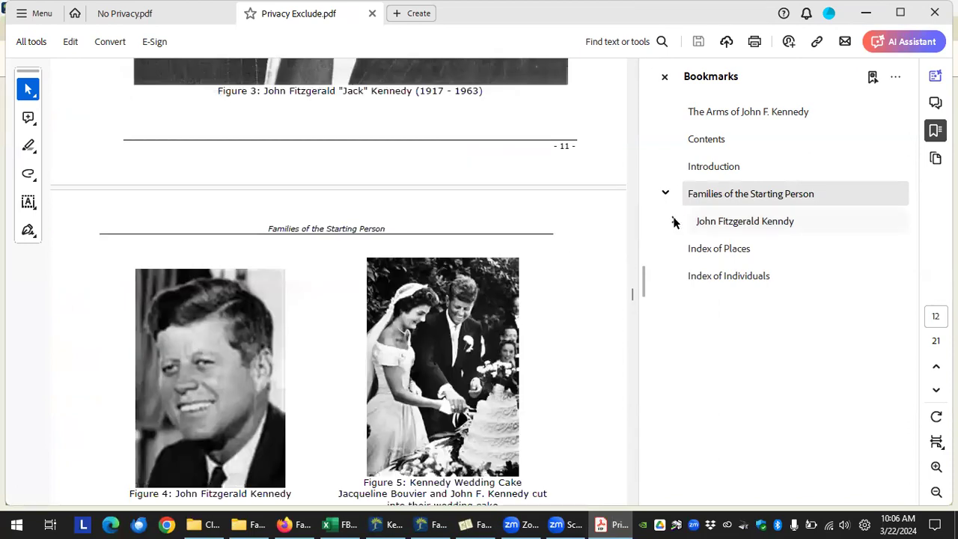
Step: Go to the family of John Fitzgerald Kennedy and Jacqueline Lee Bouvier in Privacy Exclude.pdf and view its family chart
left_click(673, 222)
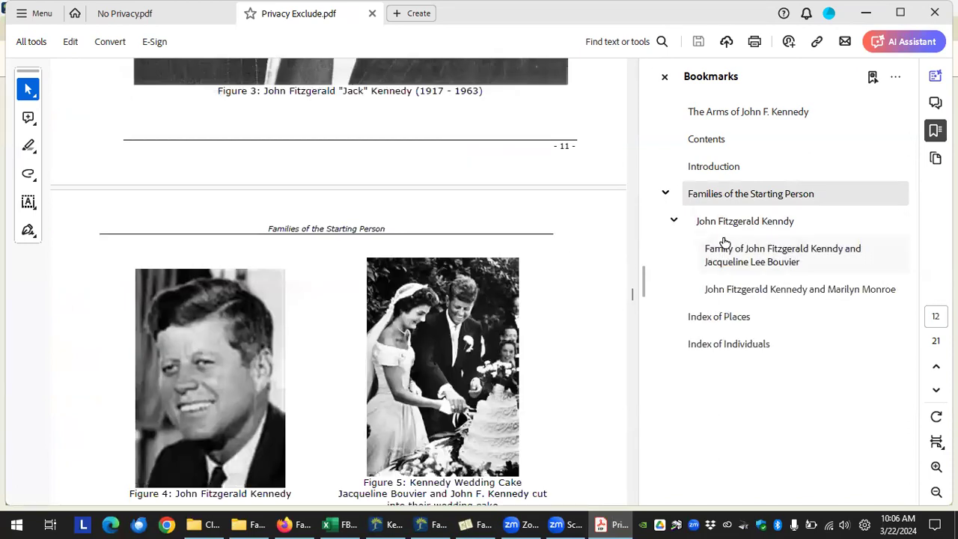
left_click(723, 248)
scroll(487, 230, "down", 5)
scroll(483, 232, "up", 3)
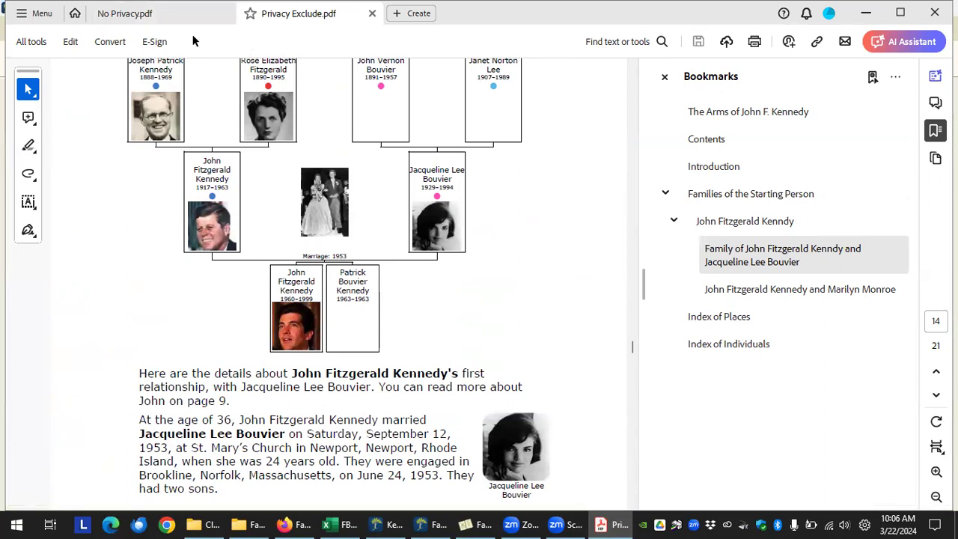
Step: View the family chart of John Fitzgerald Kennedy and Jacqueline Lee Bouvier in No Privacy.pdf for comparison
left_click(153, 14)
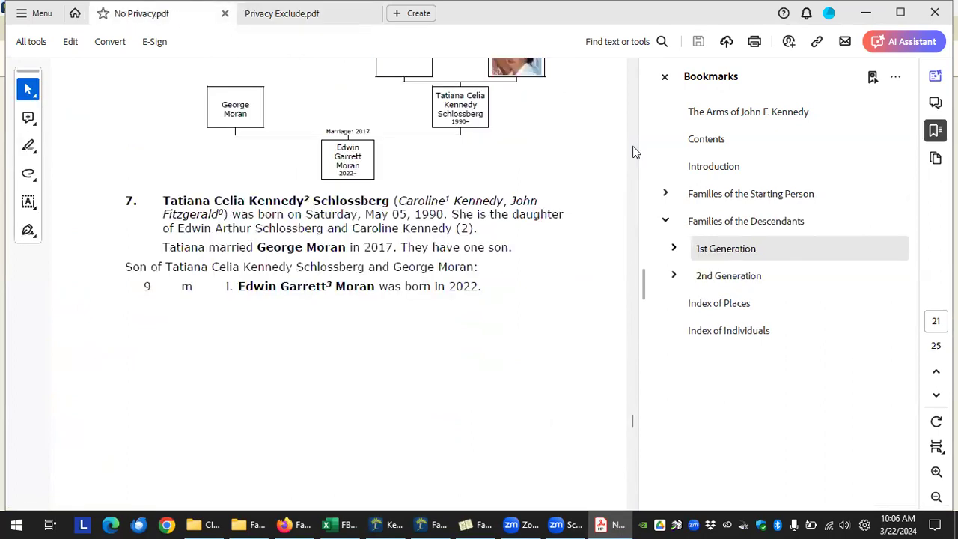
left_click(664, 196)
left_click(736, 223)
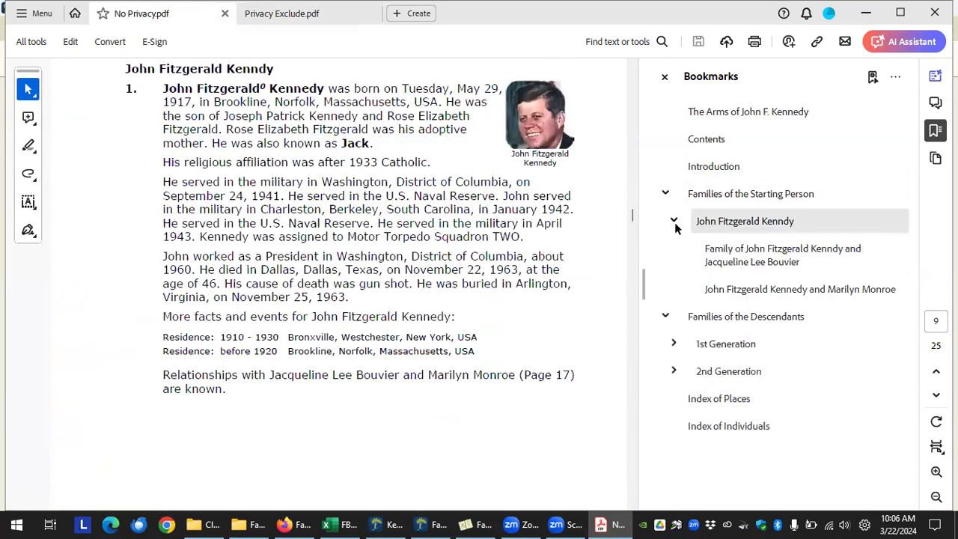
left_click(738, 253)
scroll(287, 305, "down", 3)
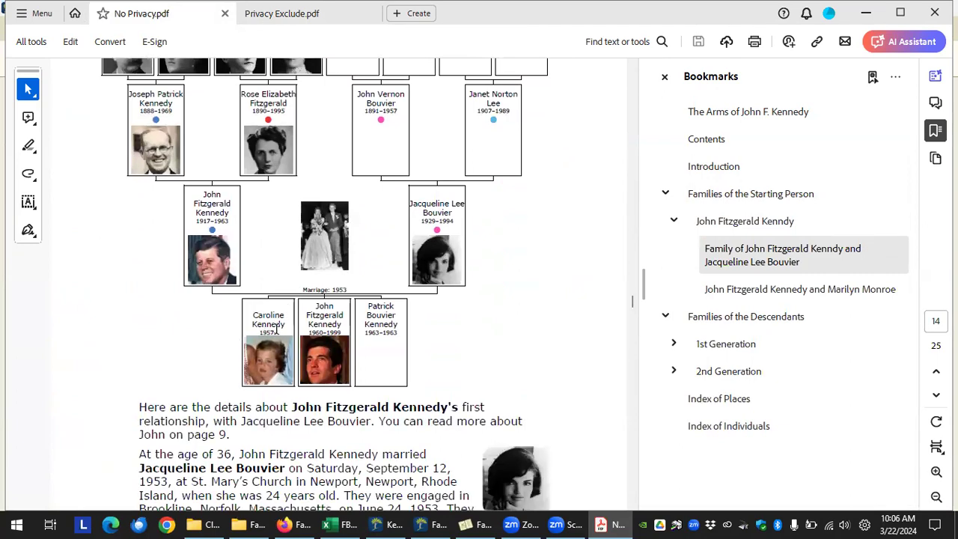
scroll(286, 338, "down", 2)
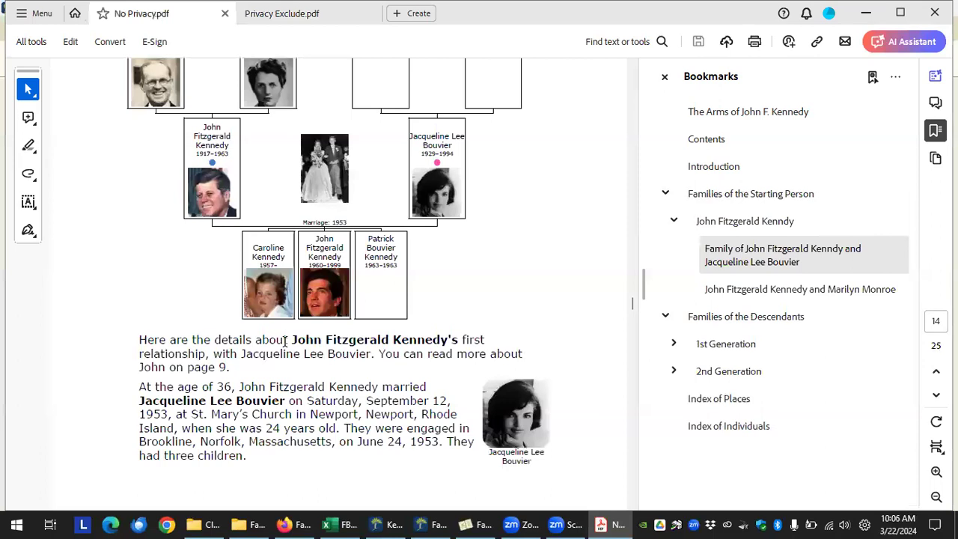
Step: Compare the Kennedy and Bouvier family's chart, relationship text and list of children in Privacy Exclude.pdf with No Privacy.pdf
left_click(315, 13)
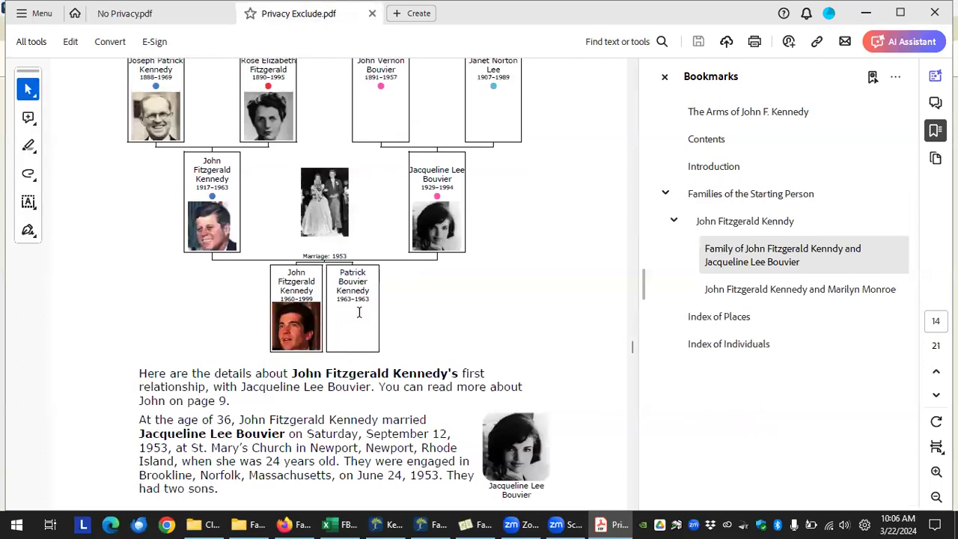
scroll(389, 354, "up", 5)
scroll(314, 371, "down", 8)
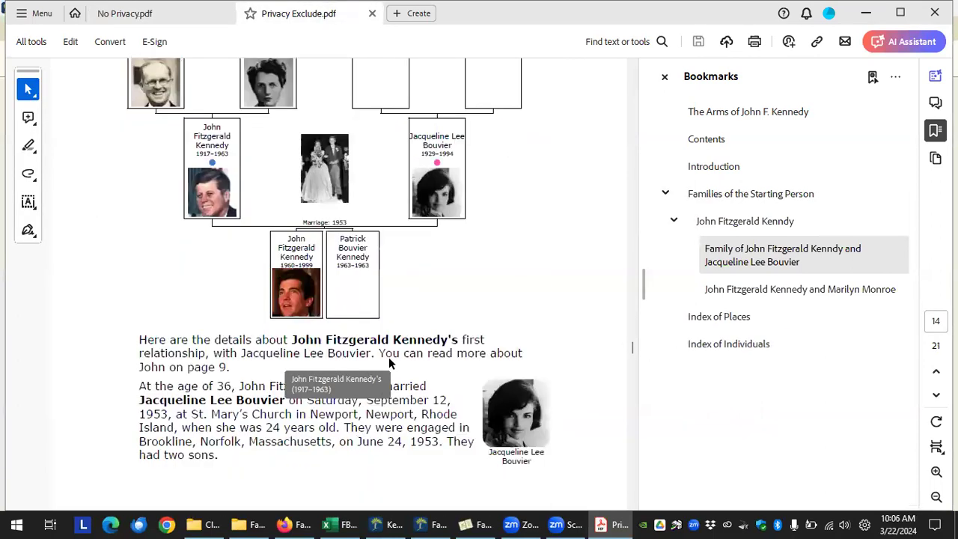
scroll(388, 334, "down", 9)
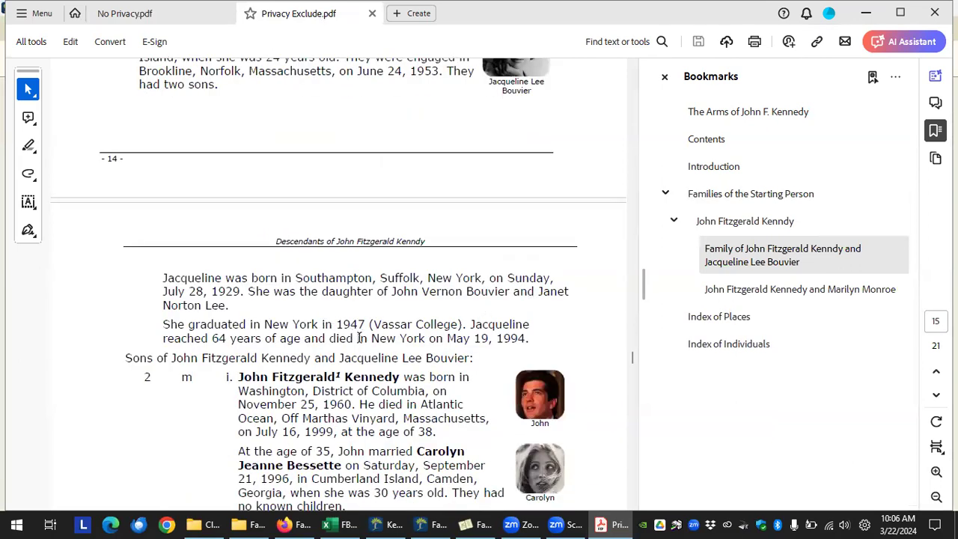
scroll(353, 348, "down", 9)
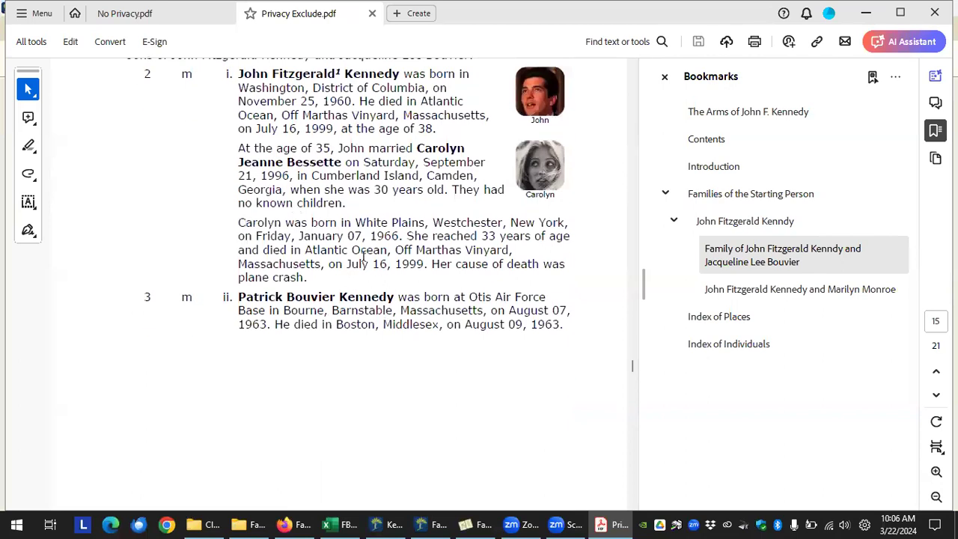
scroll(364, 256, "up", 5)
scroll(372, 247, "up", 12)
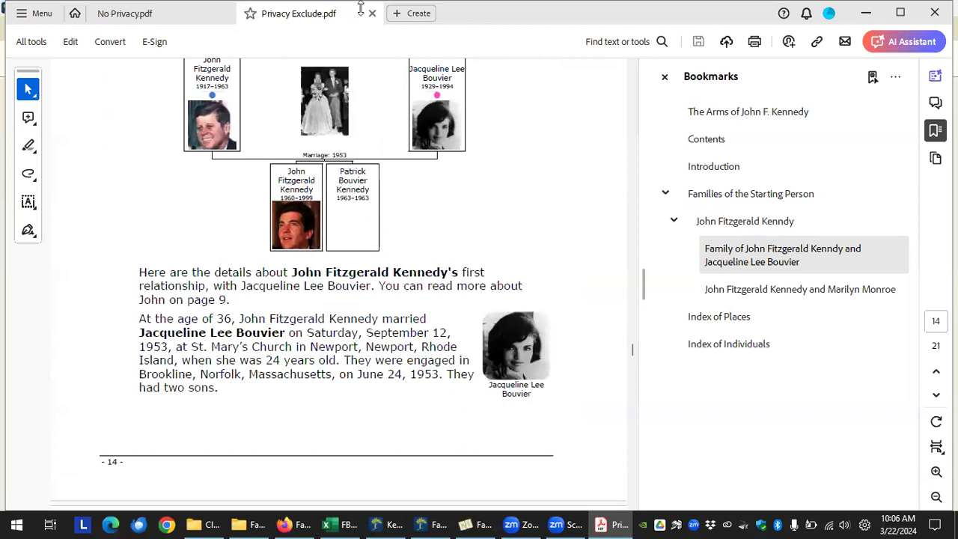
left_click(157, 15)
scroll(449, 322, "down", 14)
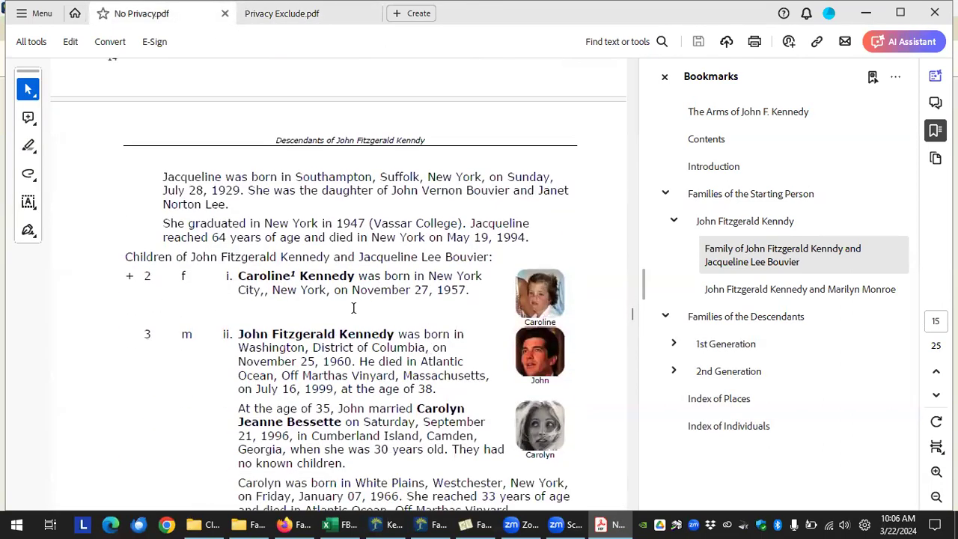
Step: Switch back to Family Book Creator 2019 and set the privacy treatment to "Omit people details (Only names are shown)"
left_click(479, 523)
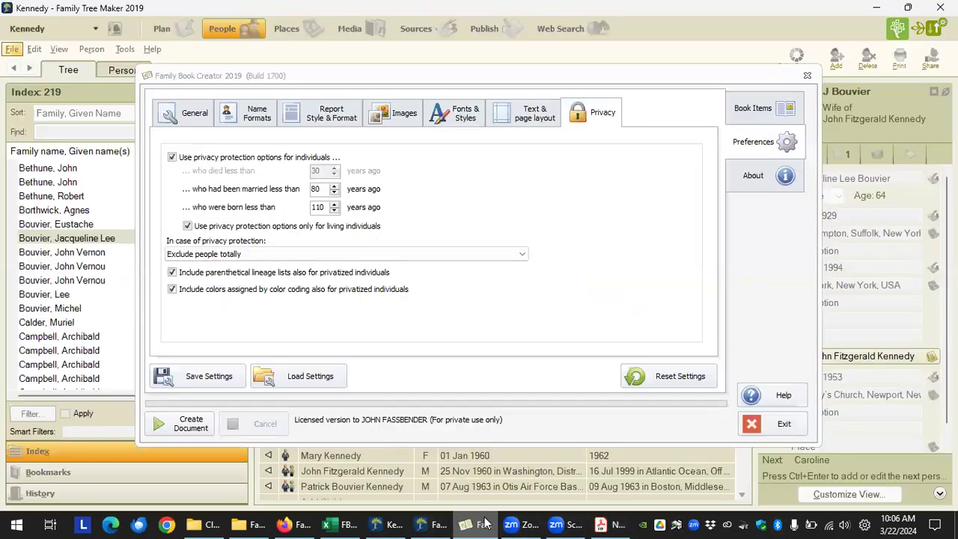
left_click(520, 256)
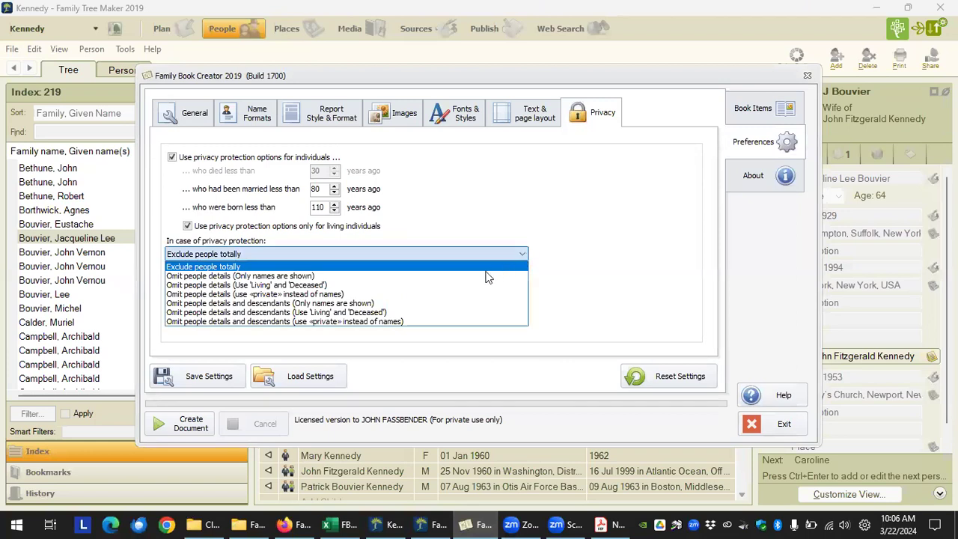
left_click(434, 277)
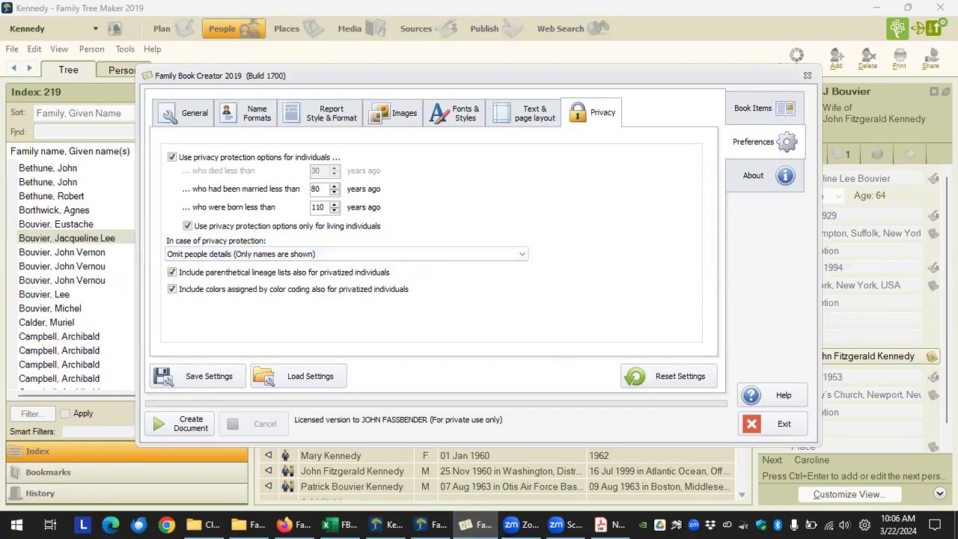
Step: Switch to Privacy Names Only.pdf, close its tools pane and examine the family chart of John Fitzgerald Kennedy and Jacqueline Lee Bouvier
key("alt+Tab")
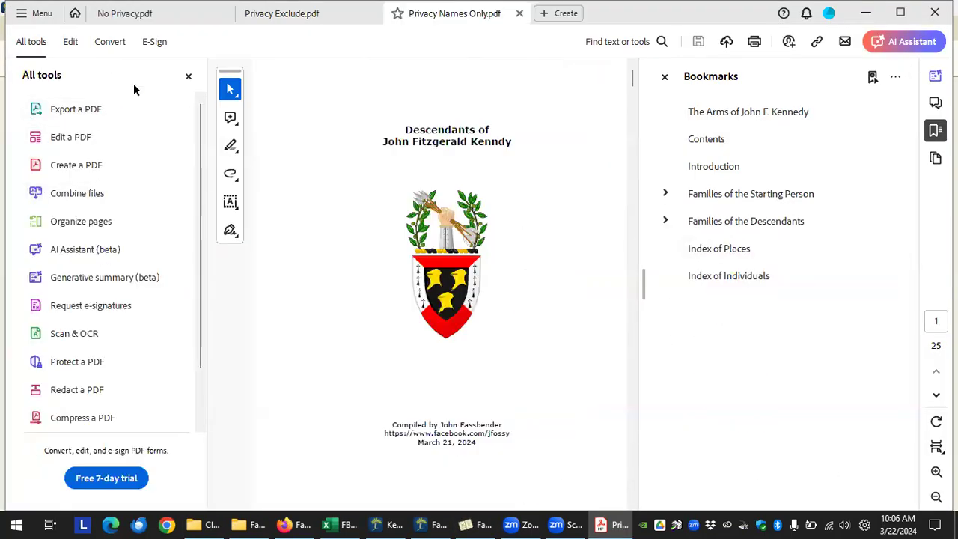
left_click(188, 75)
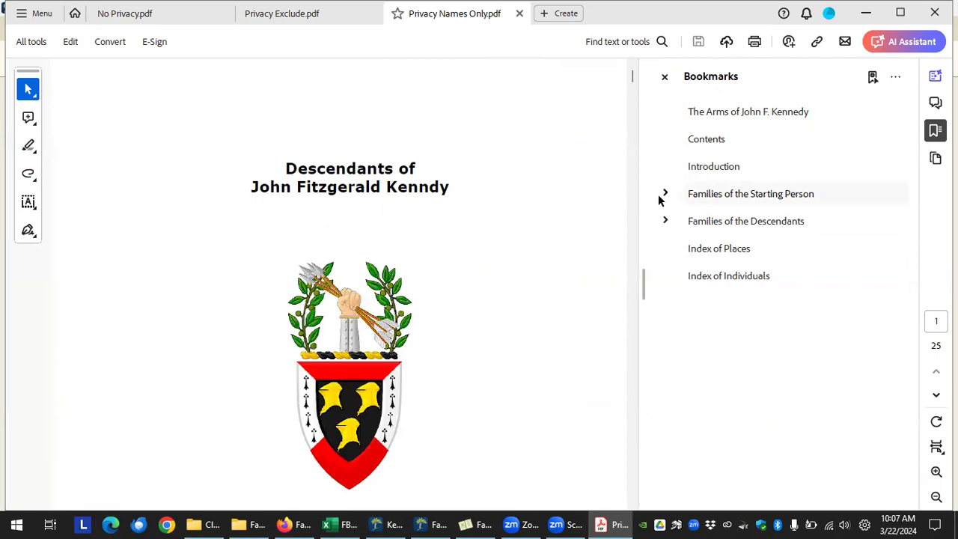
left_click(663, 195)
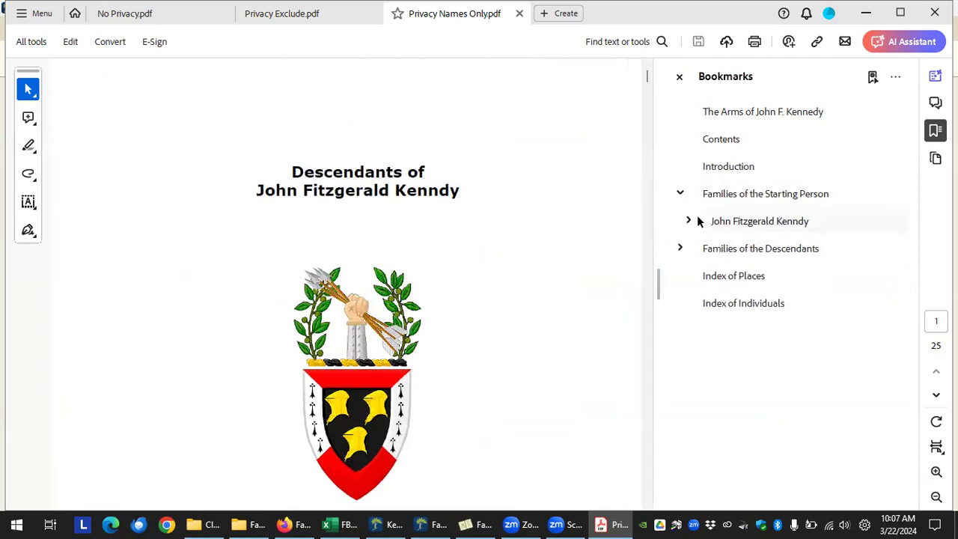
left_click(696, 222)
left_click(723, 250)
scroll(462, 345, "down", 2)
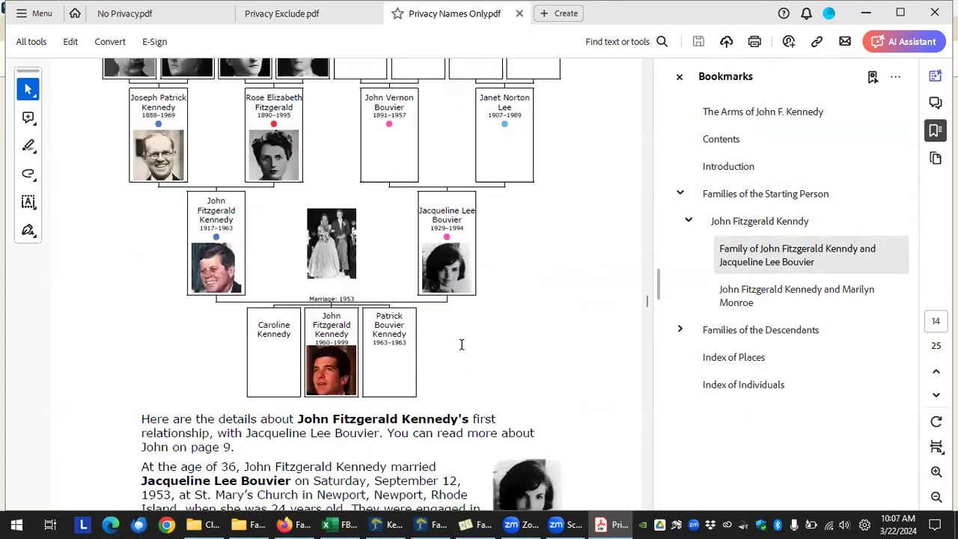
scroll(461, 344, "down", 2)
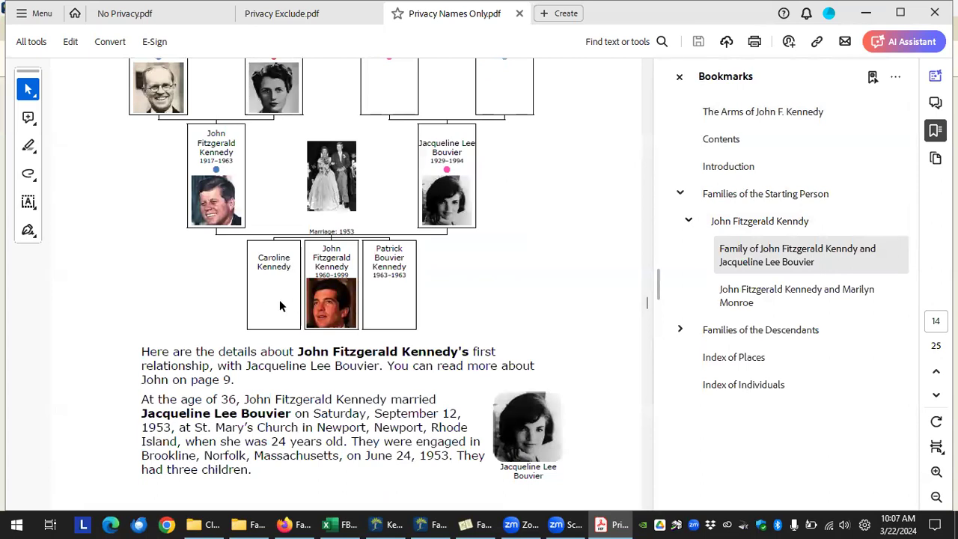
left_click_drag(258, 258, 408, 273)
left_click(279, 300)
Step: Follow Caroline Kennedy's entry in the couple's list of children to her own family page
scroll(423, 359, "down", 10)
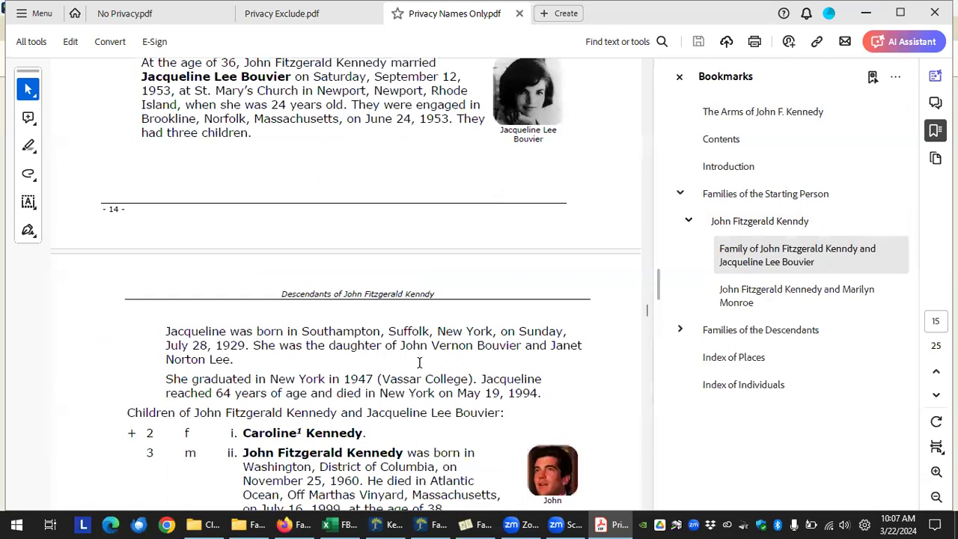
left_click_drag(383, 150, 274, 132)
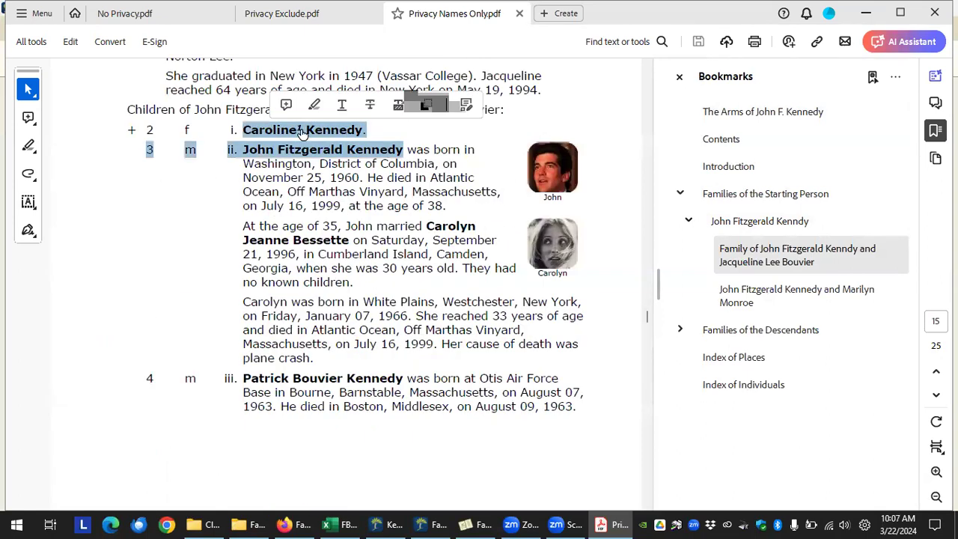
left_click(298, 133)
Step: Examine the chart and details given for Caroline Kennedy, Edwin Arthur Schlossberg and their children in Privacy Names Only.pdf
scroll(499, 259, "up", 2)
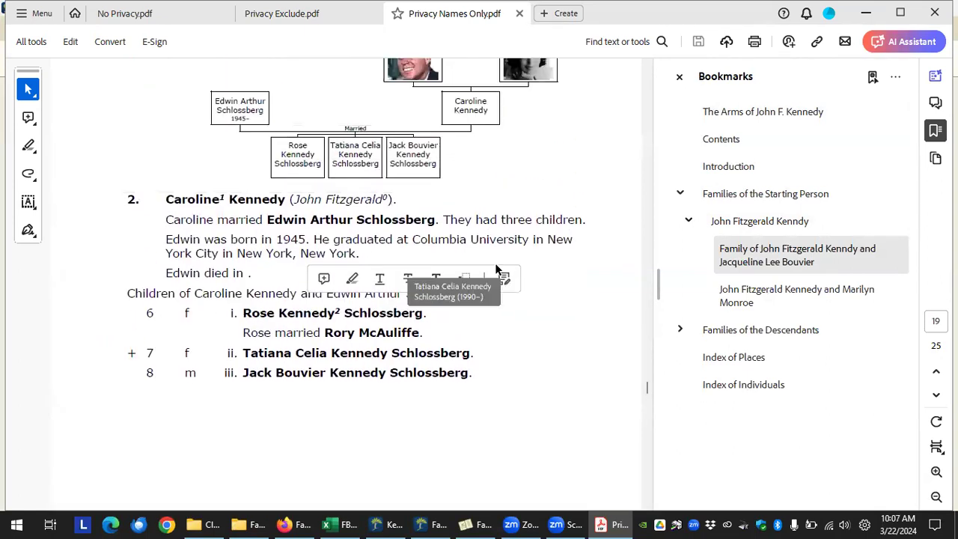
scroll(384, 228, "up", 2)
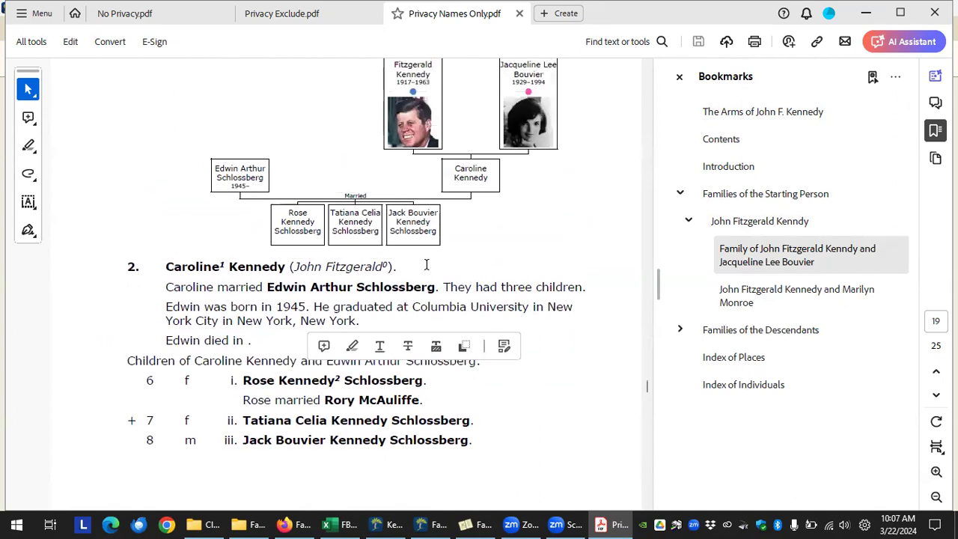
left_click_drag(165, 372, 244, 374)
left_click_drag(360, 355, 267, 355)
left_click(275, 361)
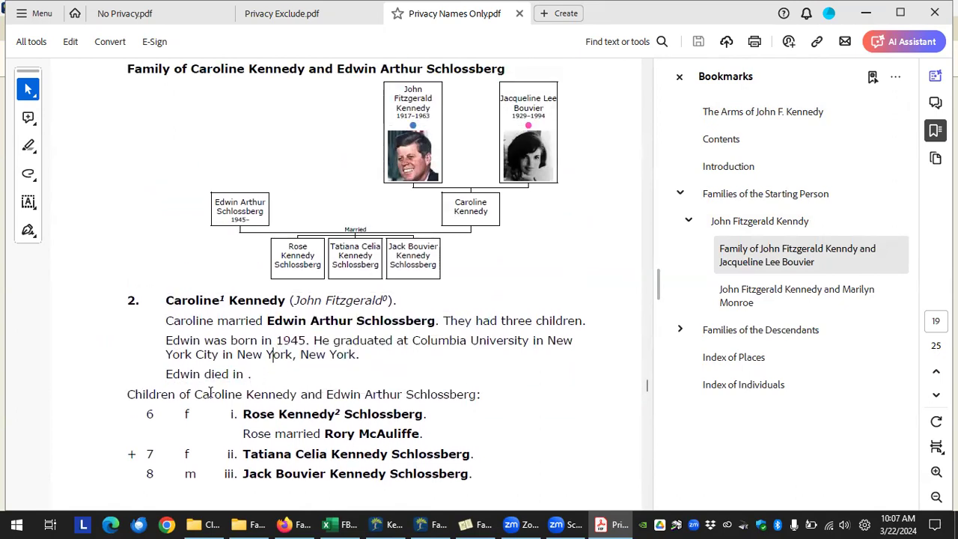
scroll(427, 437, "down", 2)
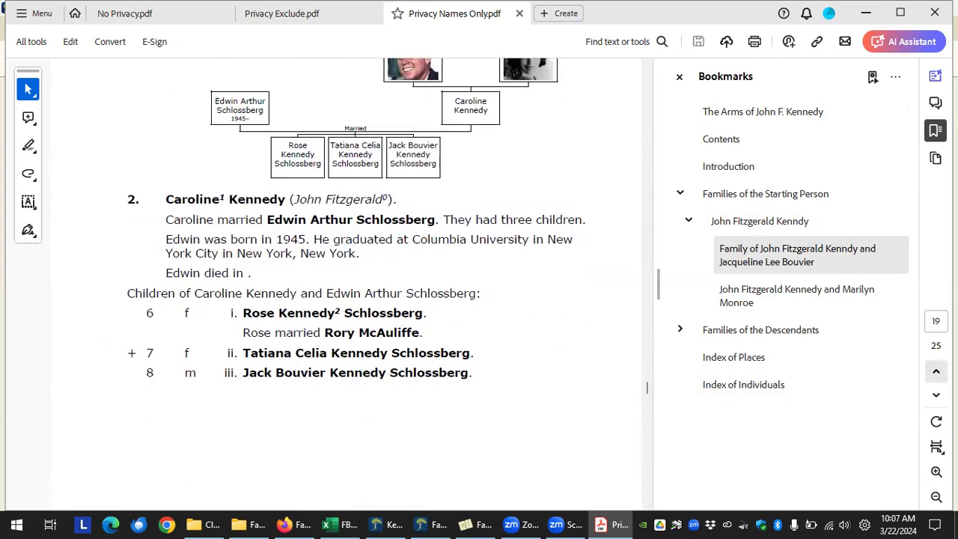
Step: Return to Family Book Creator 2019 and set the privacy treatment to "Omit people details (Use 'Living' and 'Deceased')"
left_click(479, 524)
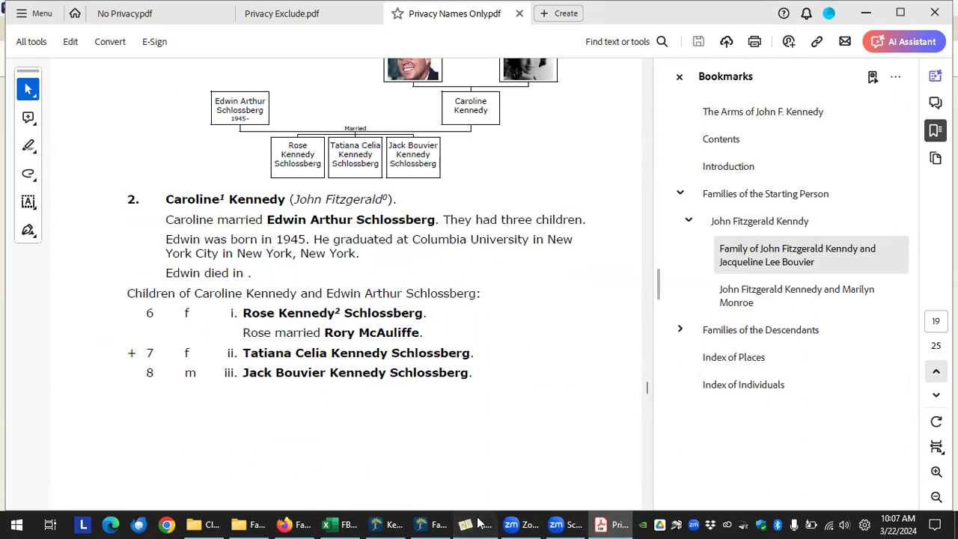
left_click(522, 253)
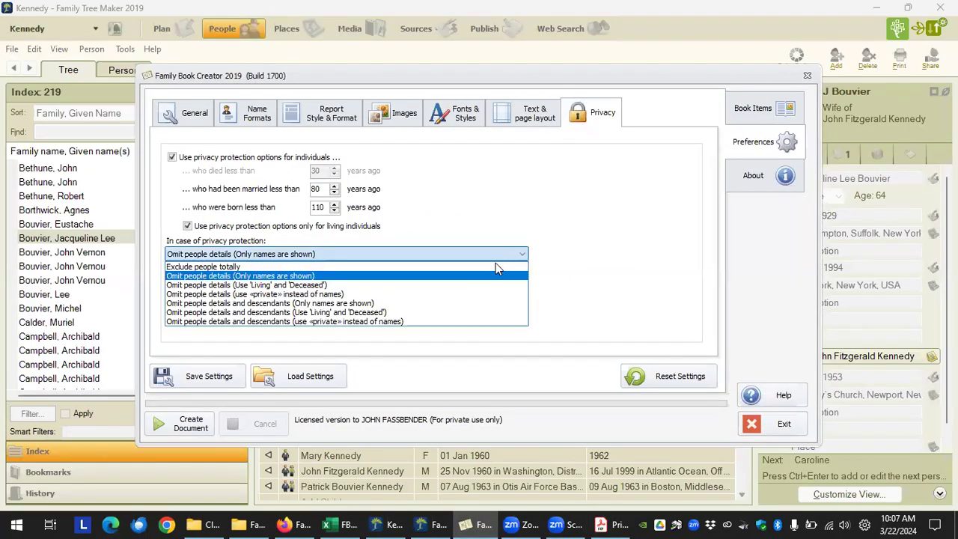
left_click(464, 286)
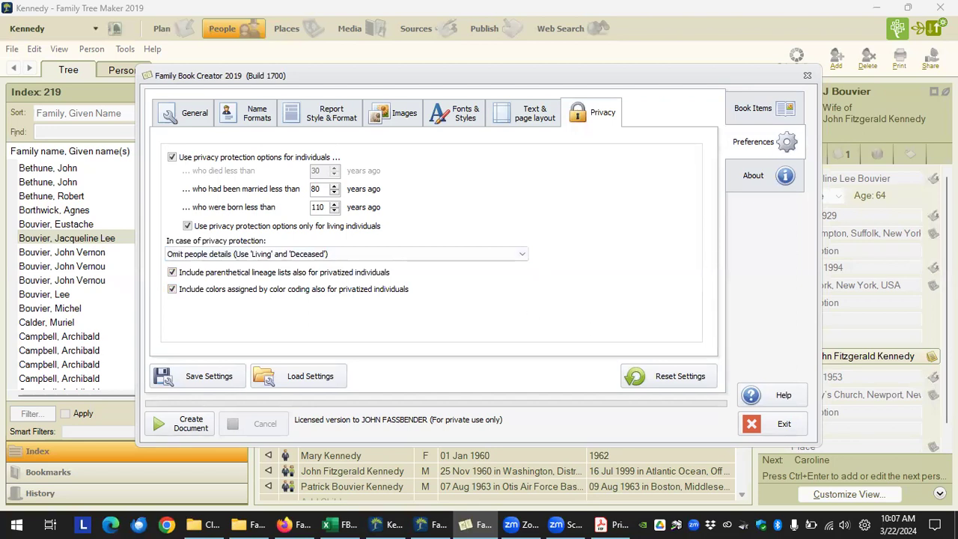
Step: Open the Privacy Living-Deceased PDF, close its tools pane and go to the family chart of John Fitzgerald Kennedy and Jacqueline Lee Bouvier
left_click(203, 524)
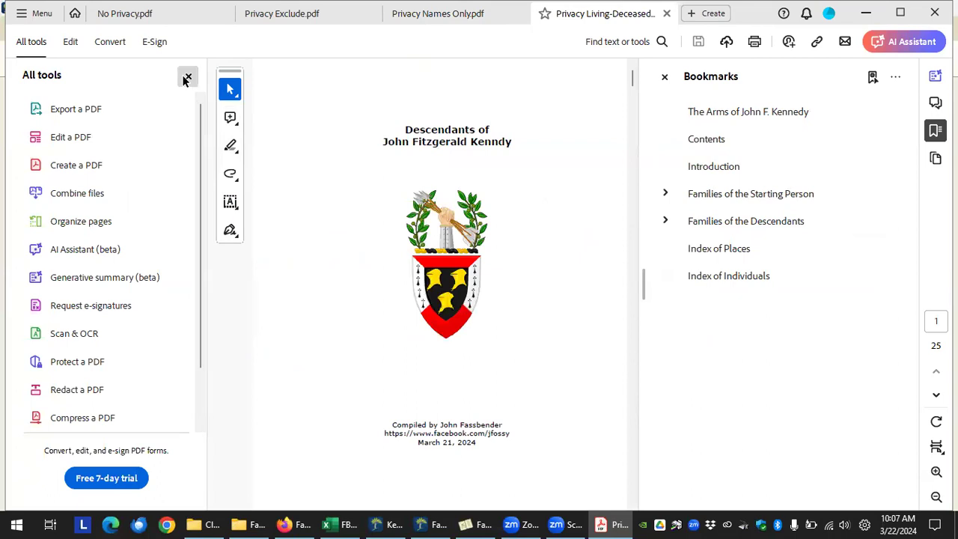
left_click(187, 76)
left_click(665, 193)
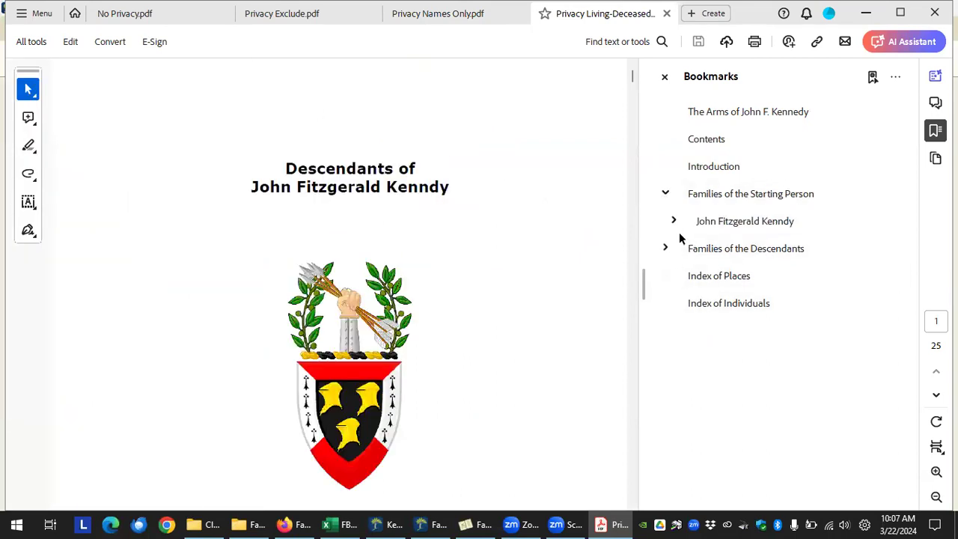
left_click(674, 221)
left_click(723, 253)
scroll(389, 304, "down", 3)
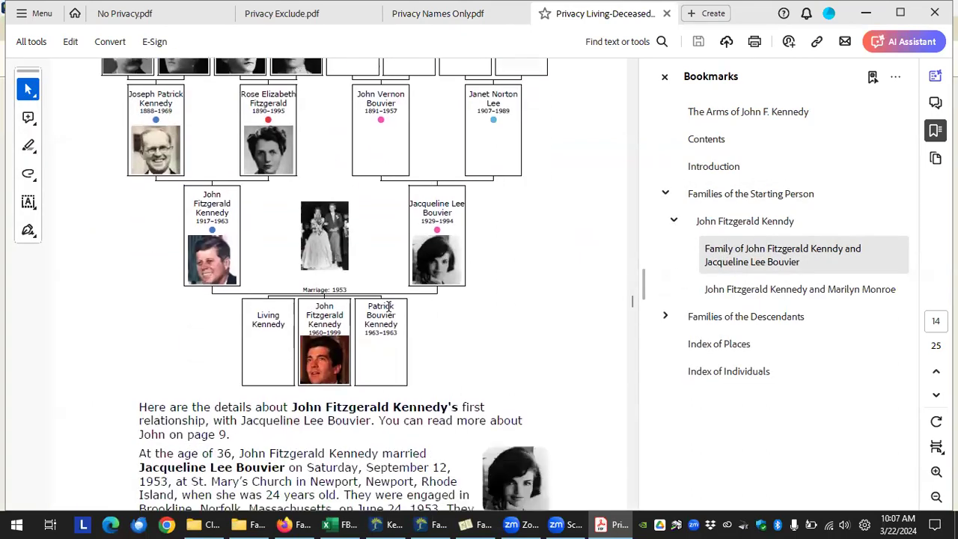
Step: Examine how the couple's children are presented in the chart and the child list of the Living-Deceased book
left_click_drag(257, 315, 288, 344)
left_click(289, 347)
scroll(247, 363, "down", 15)
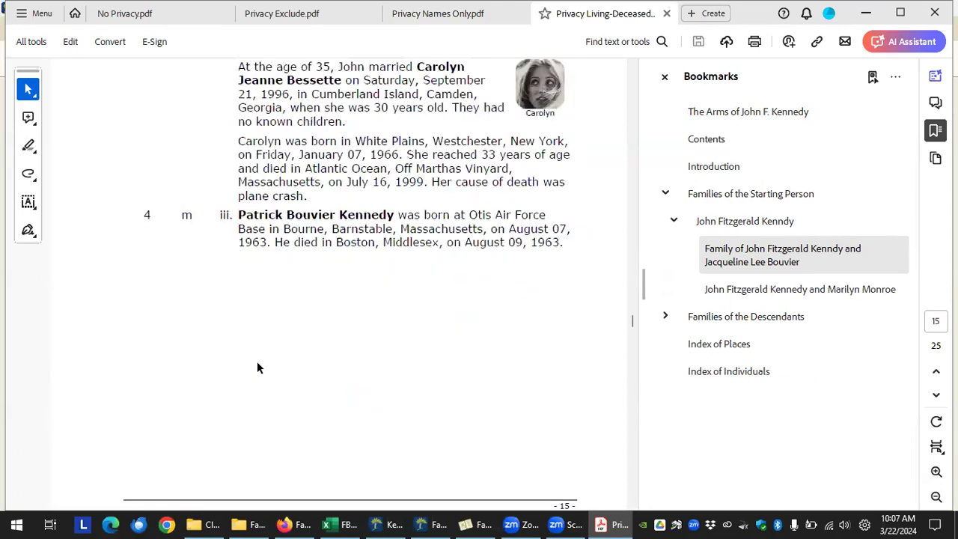
scroll(256, 366, "down", 3)
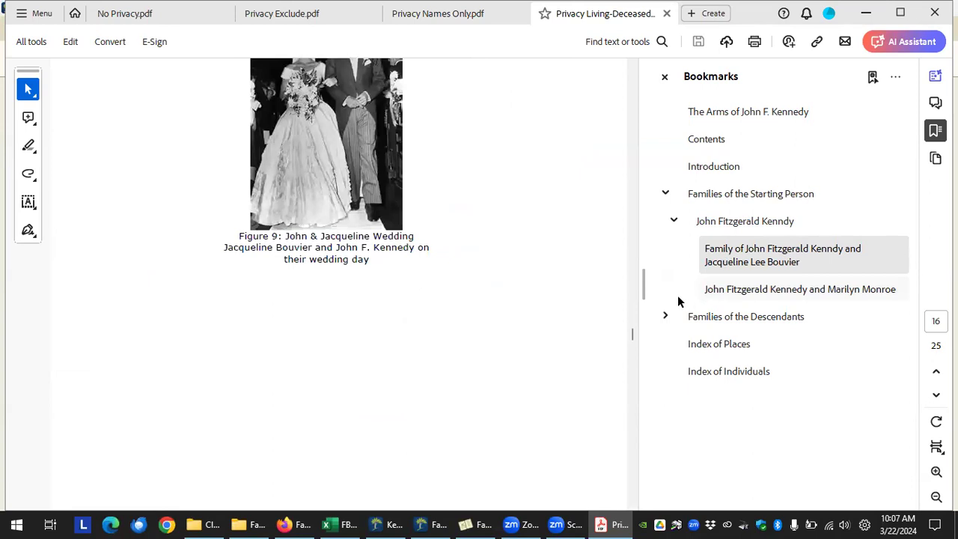
Step: Go to the 1st Generation of the descendants' families and examine the Edwin Arthur Schlossberg family chart and its children's entries
left_click(665, 316)
left_click(716, 345)
scroll(297, 261, "down", 3)
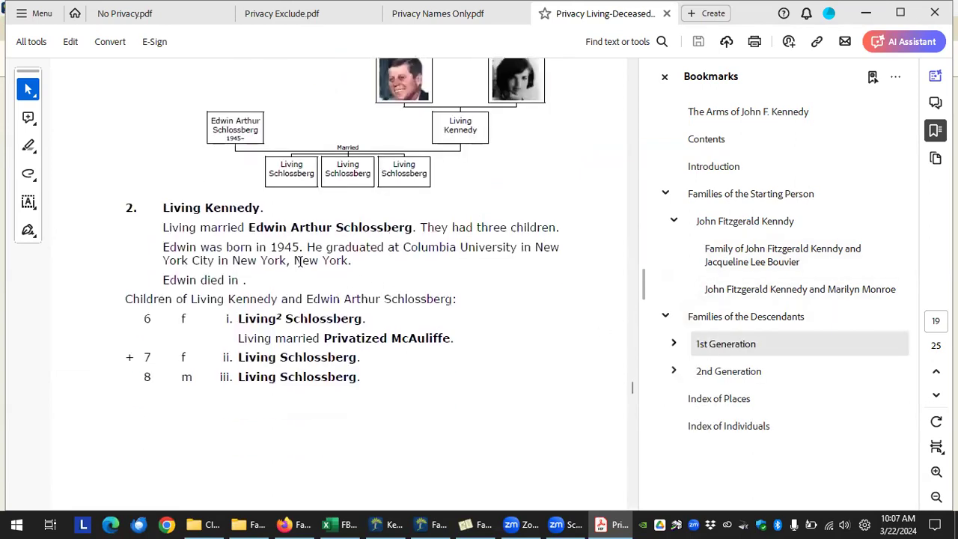
left_click_drag(264, 218, 372, 207)
left_click(330, 315)
left_click_drag(378, 337, 389, 338)
Step: Return to Family Book Creator 2019 and set the privacy treatment to "Omit people details (use «private» instead of names)"
left_click(477, 524)
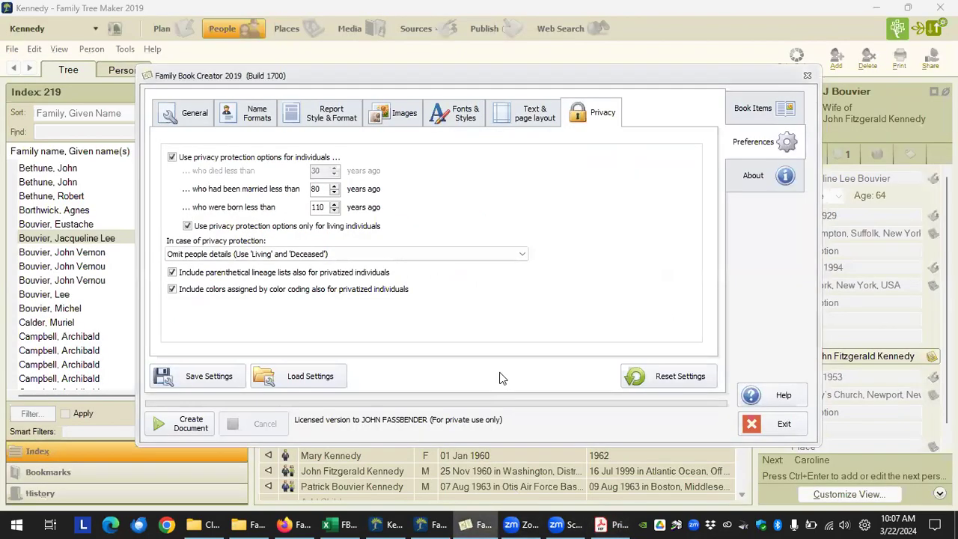
left_click(522, 256)
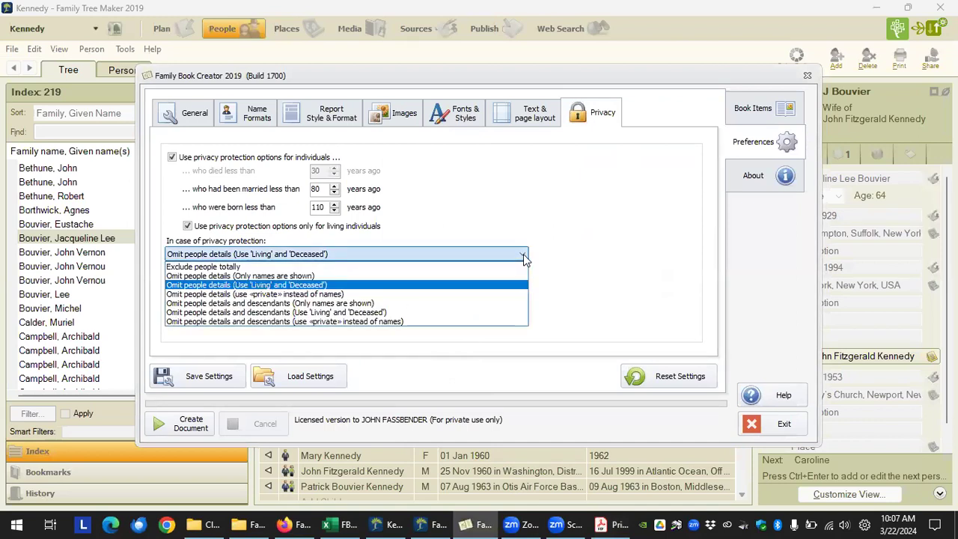
left_click(482, 294)
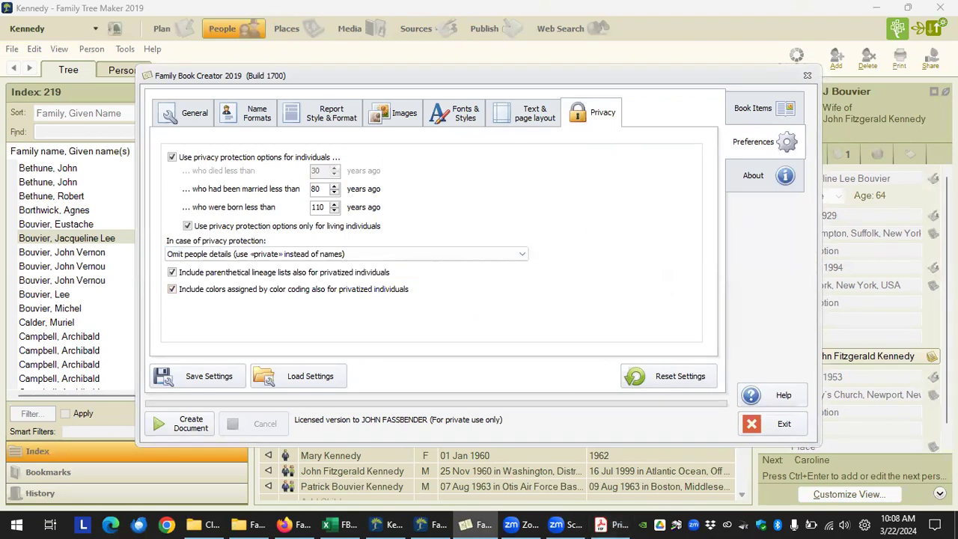
Step: Open Privacy Private.pdf, close its tools pane and go to the family chart of John Fitzgerald Kennedy and Jacqueline Lee Bouvier
left_click(203, 525)
double_click(739, 334)
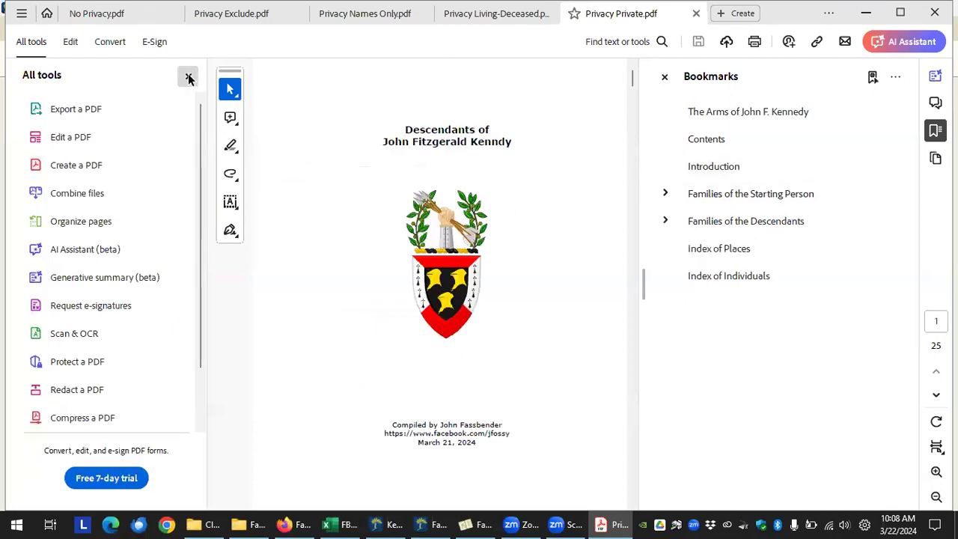
left_click(188, 77)
left_click(665, 193)
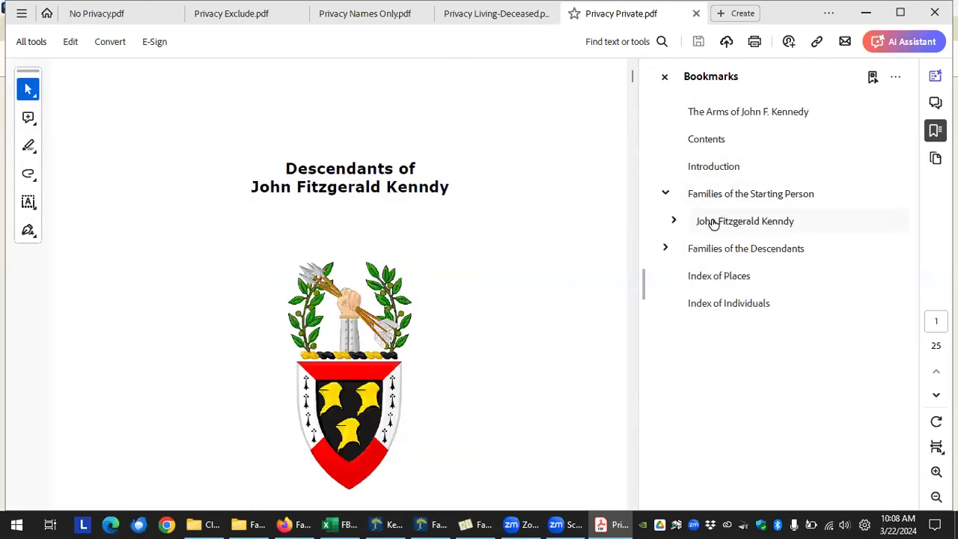
left_click(674, 221)
left_click(726, 255)
scroll(336, 323, "down", 2)
scroll(336, 324, "down", 3)
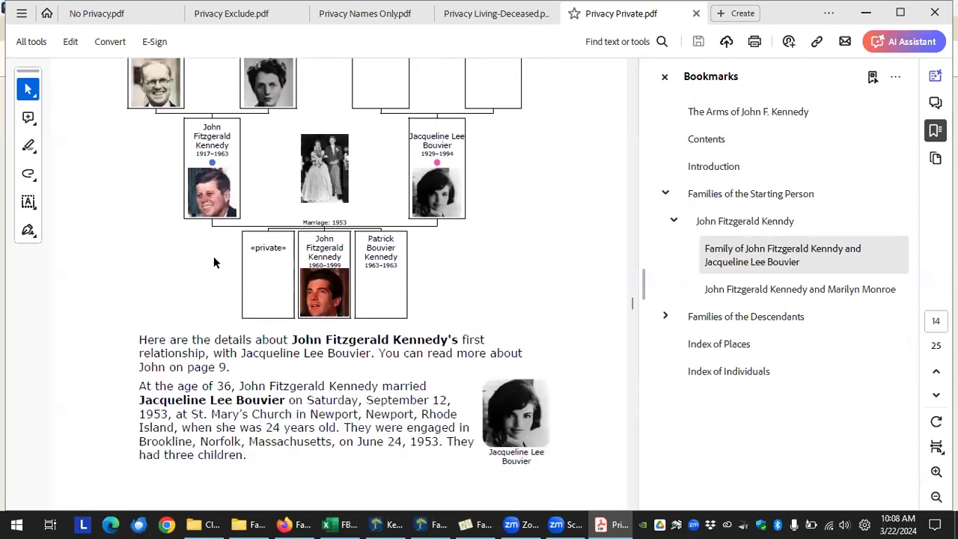
Step: Examine how the couple's children are presented in the chart and the child list of Privacy Private.pdf
left_click_drag(254, 251, 284, 255)
scroll(310, 358, "down", 15)
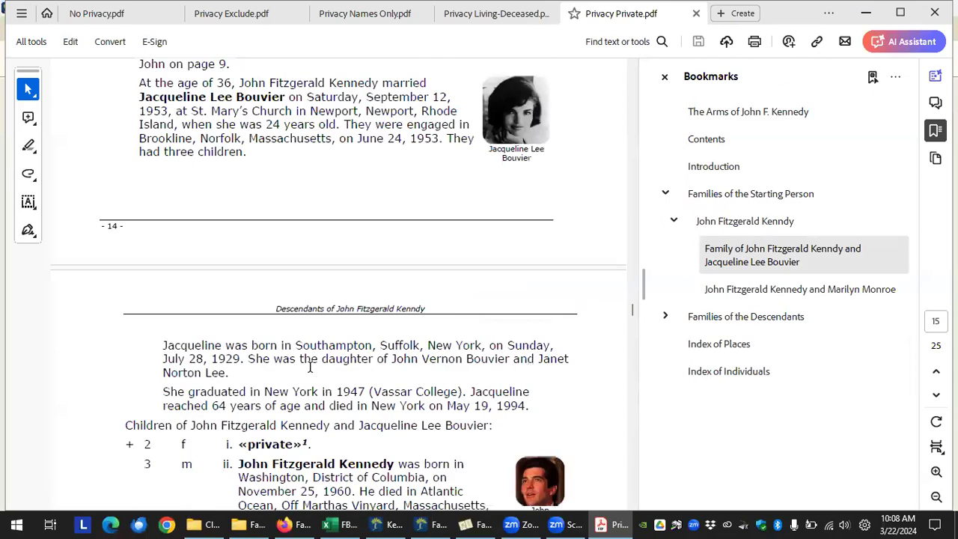
scroll(292, 300, "down", 10)
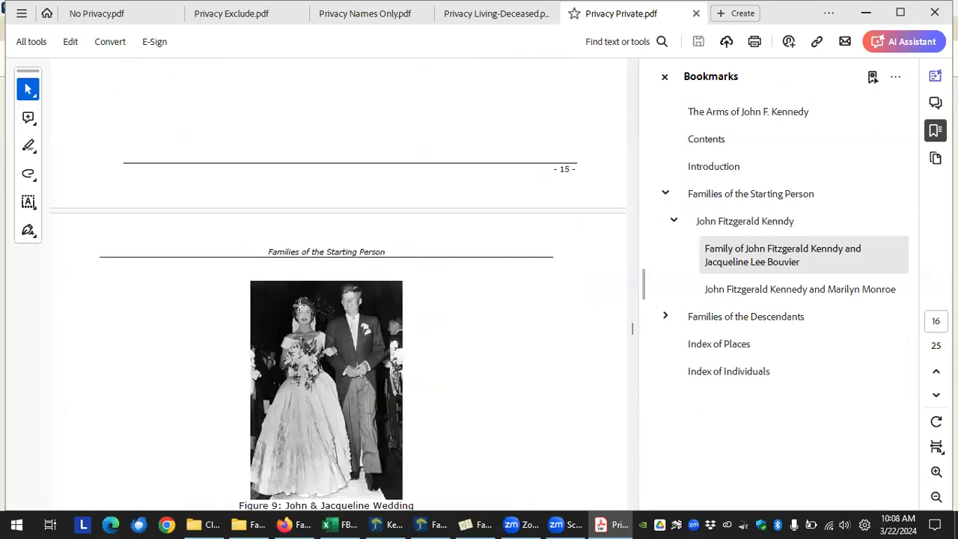
Step: Go to the 1st Generation of the descendants in Privacy Private.pdf and examine the Edwin Arthur Schlossberg family's chart and details
left_click(665, 316)
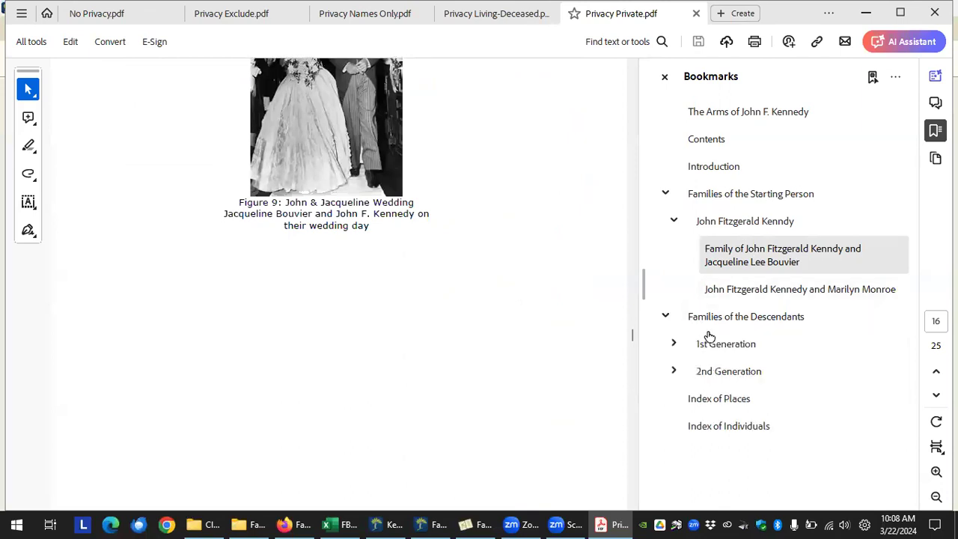
left_click(709, 342)
scroll(429, 327, "down", 1)
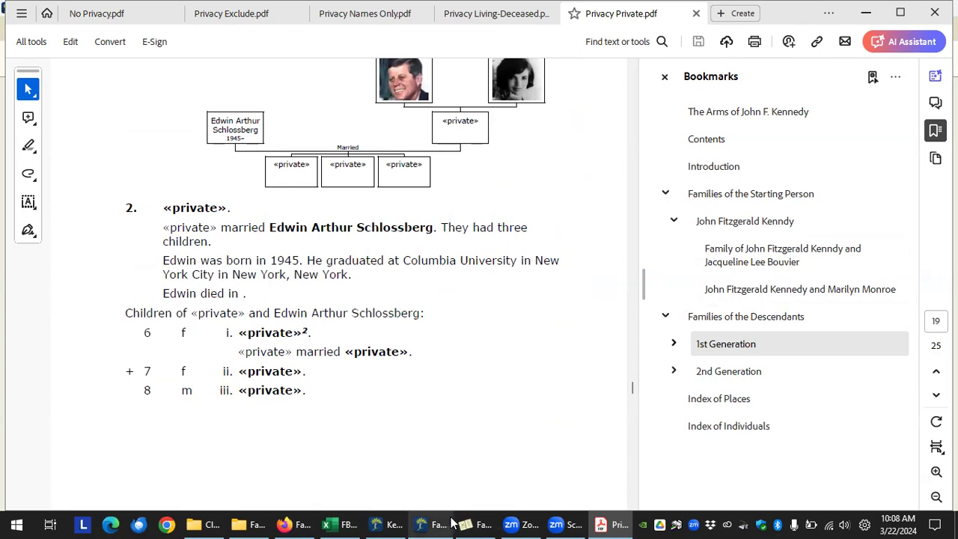
Step: Return to Family Book Creator 2019 and review the privacy treatments that omit people details and descendants, keeping the current choice
mouse_move(479, 522)
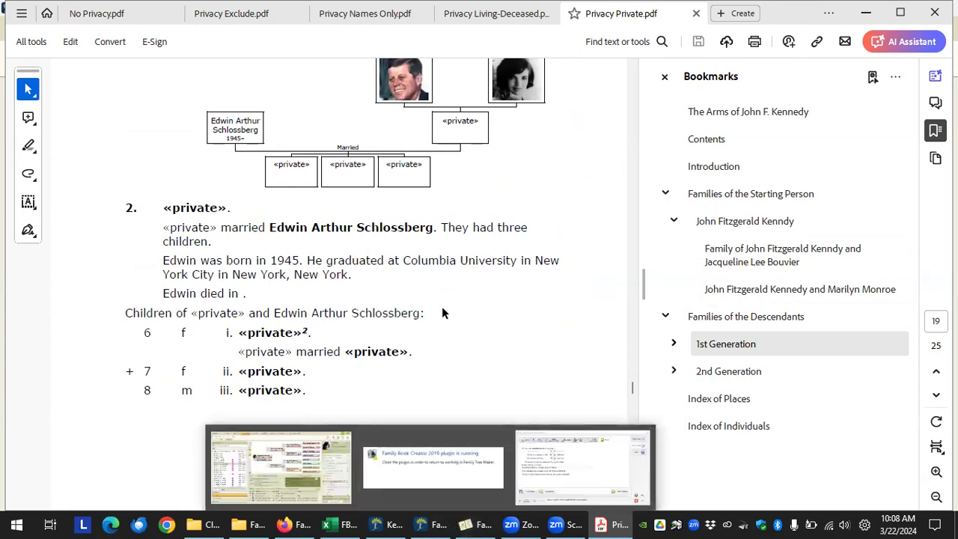
left_click(490, 468)
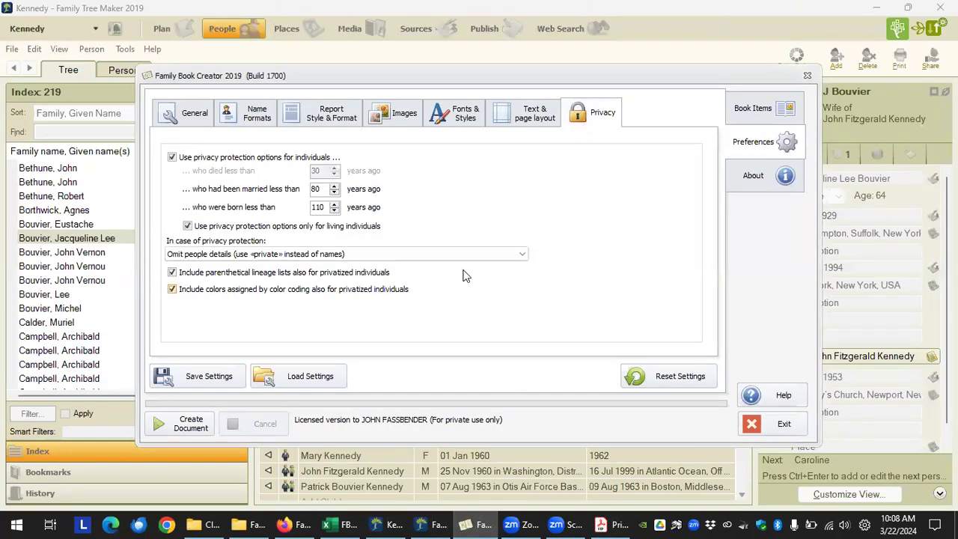
left_click(523, 256)
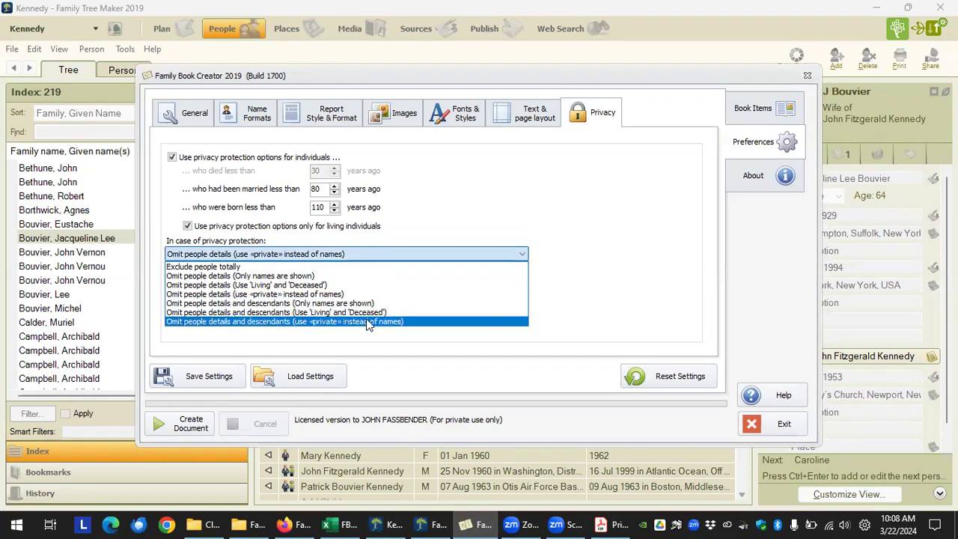
left_click(620, 265)
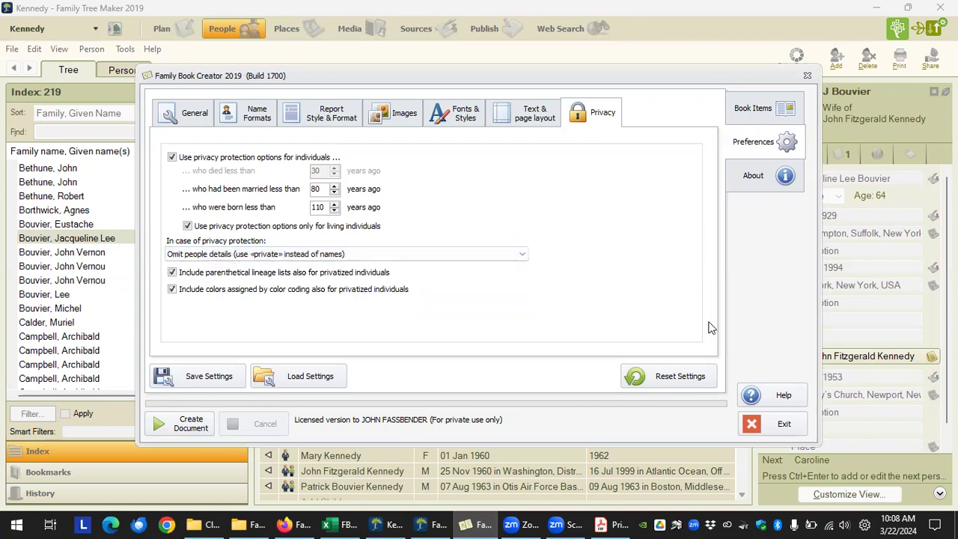
left_click(780, 431)
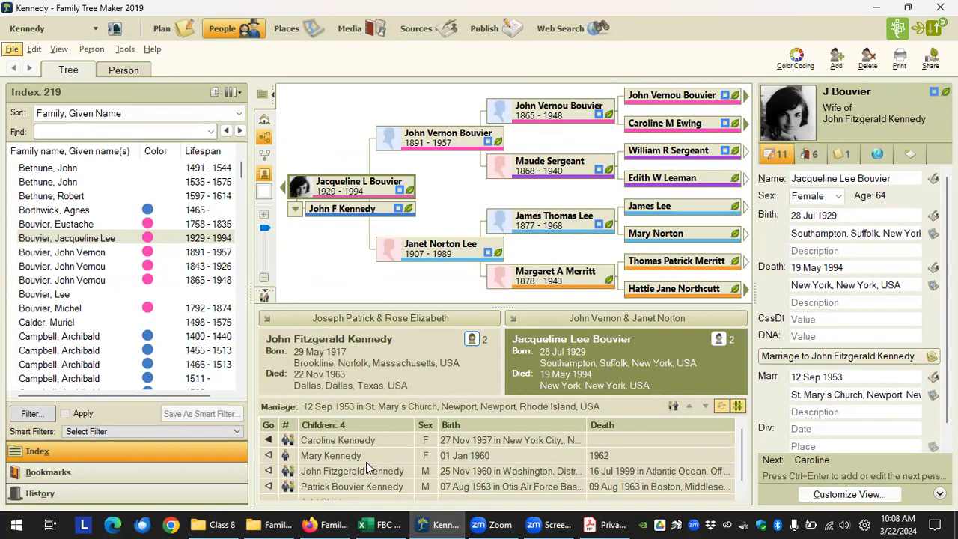
left_click(317, 456)
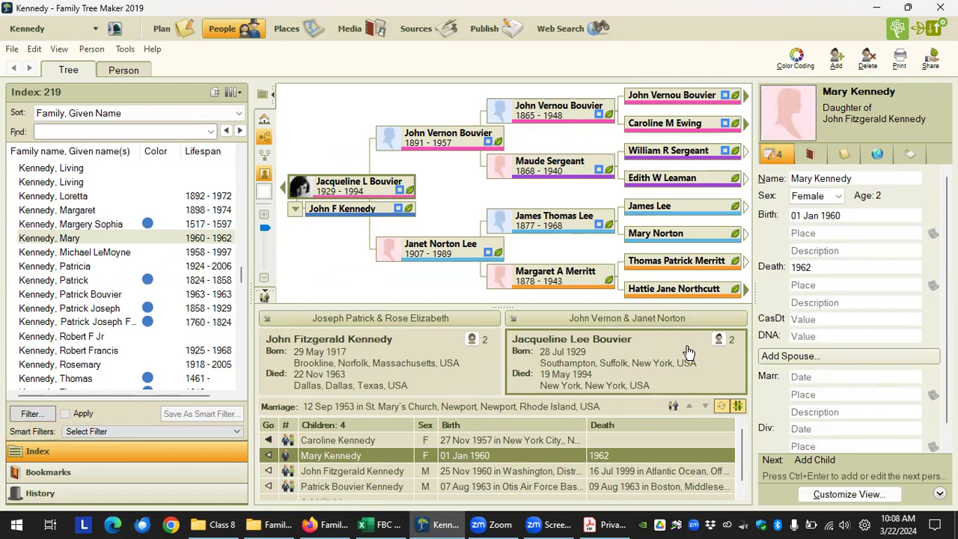
Step: Switch the displayed spouse of John Fitzgerald Kennedy to Marilyn Monroe and select Mary Kennedy in their list of children
left_click(445, 379)
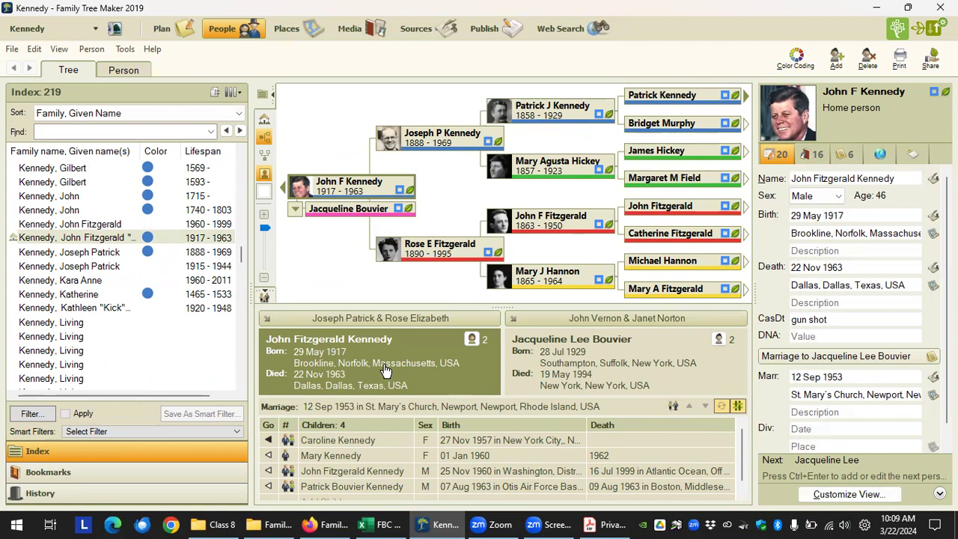
left_click(472, 340)
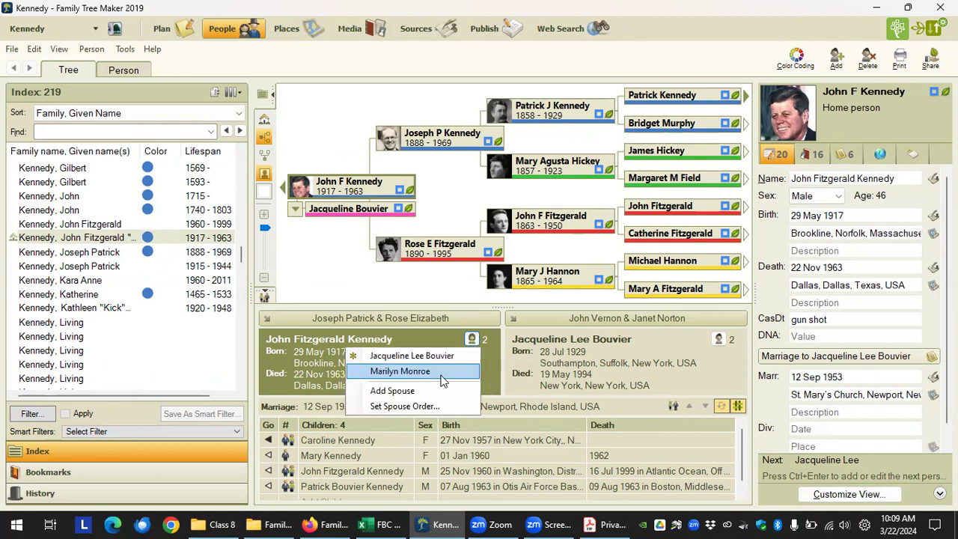
left_click(443, 372)
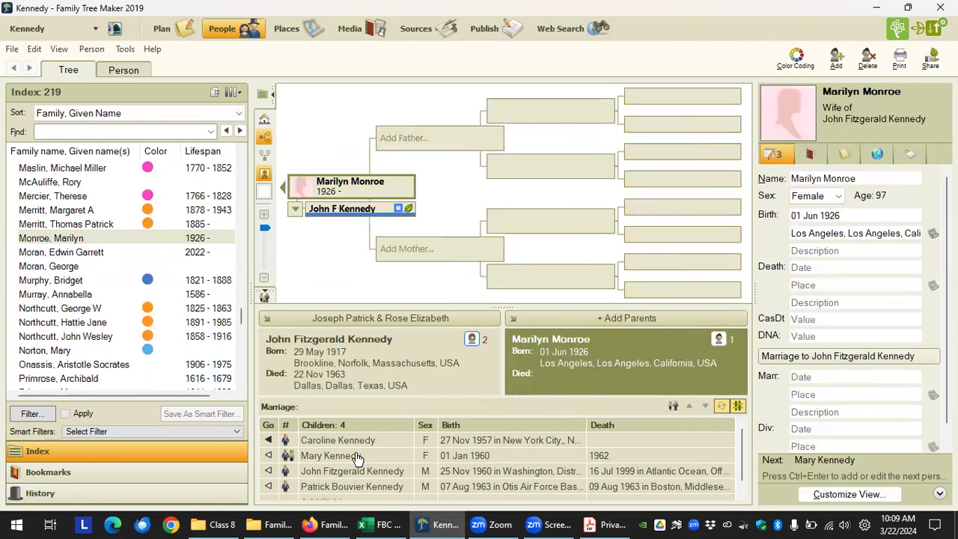
left_click(357, 457)
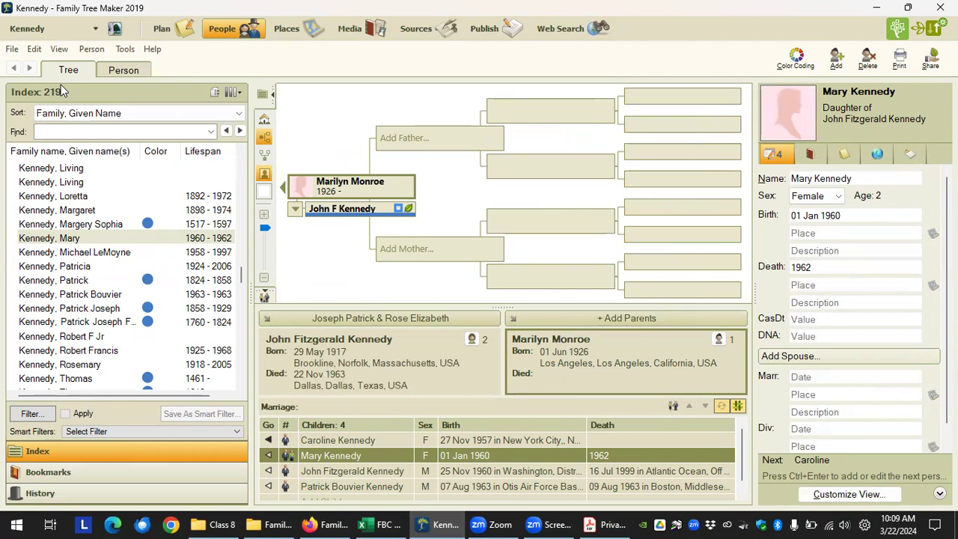
left_click(602, 524)
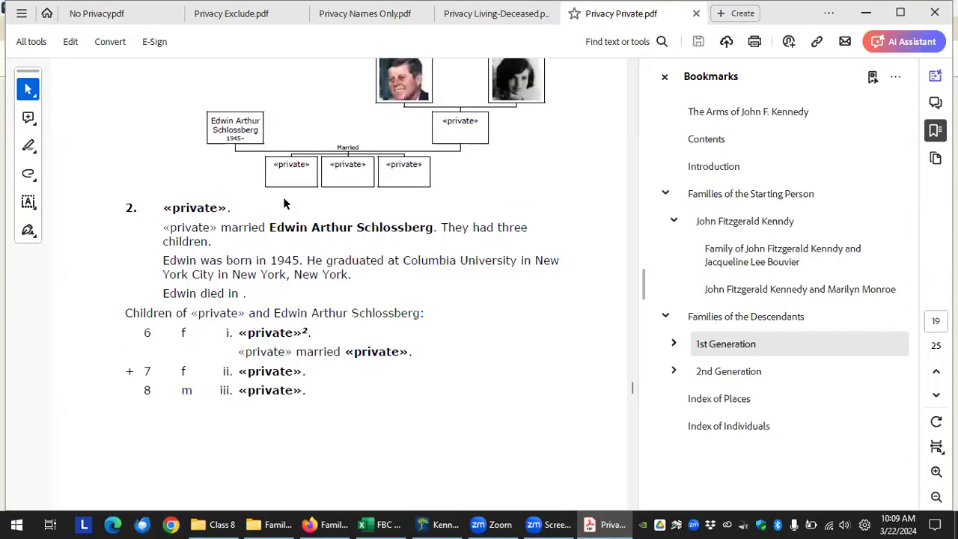
left_click(441, 524)
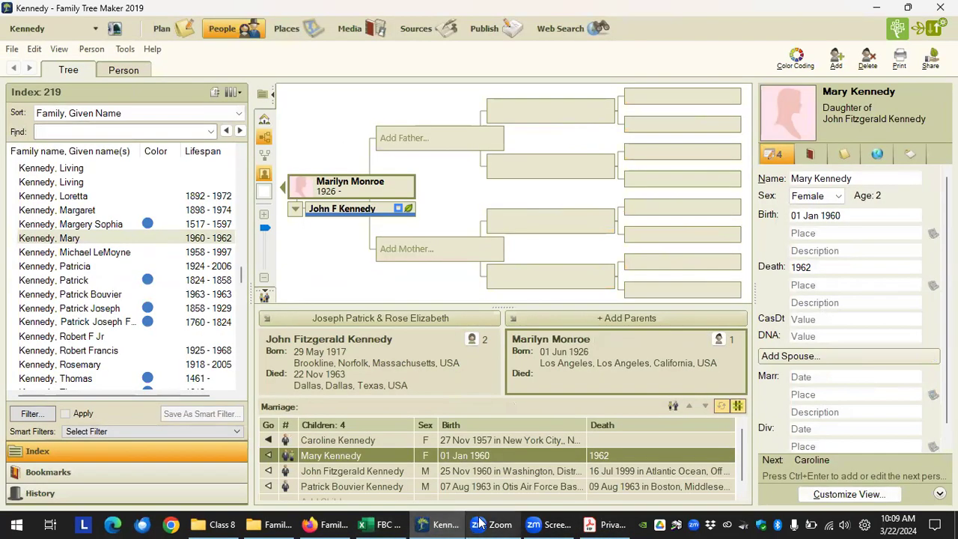
left_click(125, 48)
mouse_move(247, 216)
mouse_move(346, 217)
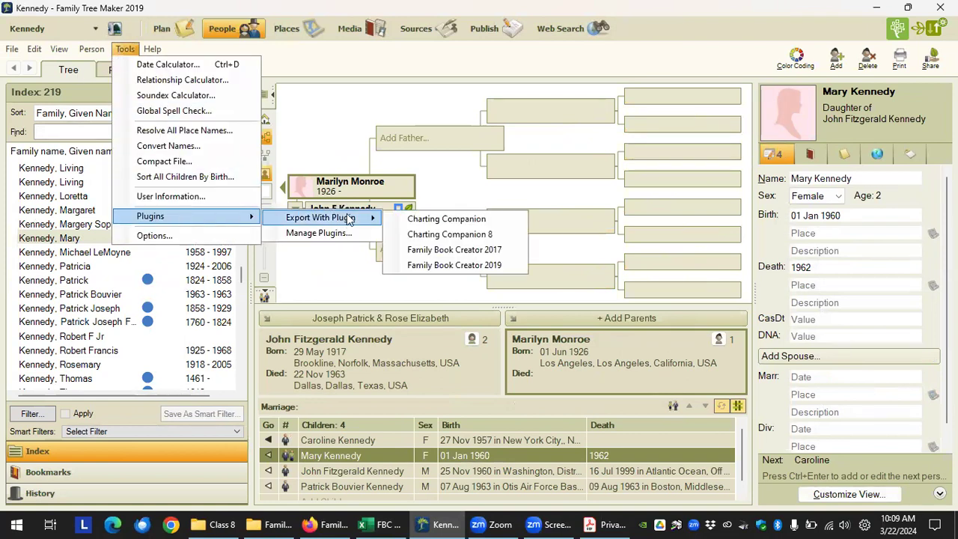
left_click(469, 188)
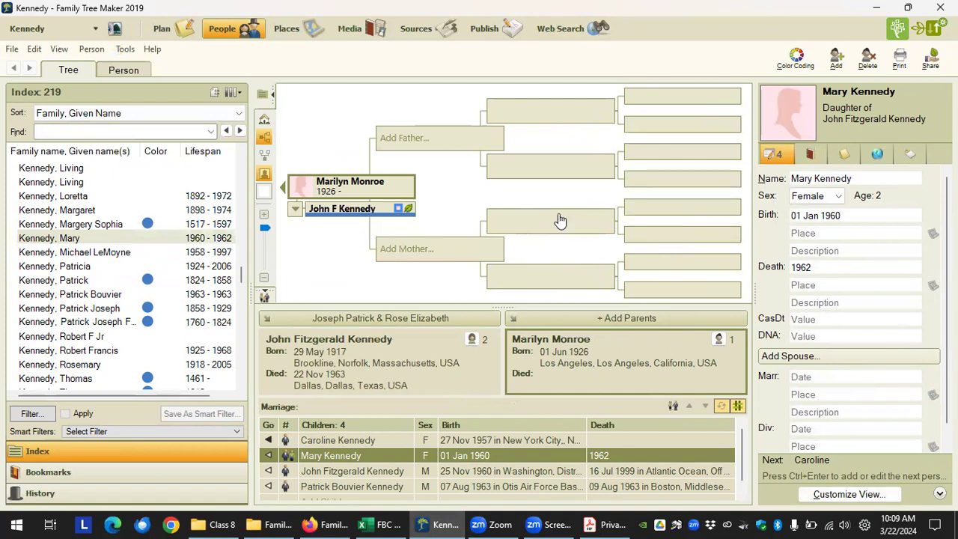
Step: Return the Kennedy tree to its home person, John Fitzgerald Kennedy
left_click(265, 121)
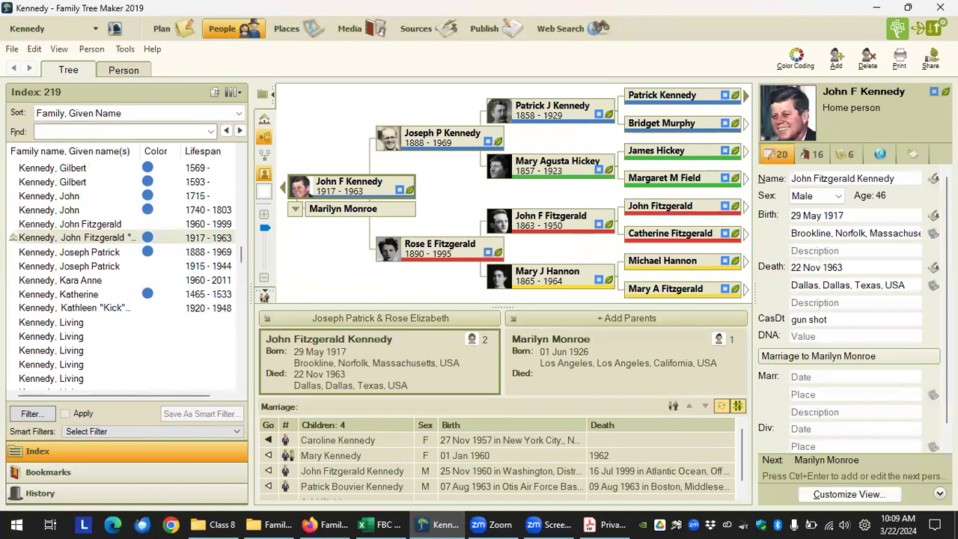
Step: Open the Family Book Creator 2019 user guide PDF and go to its Appendix
left_click(382, 525)
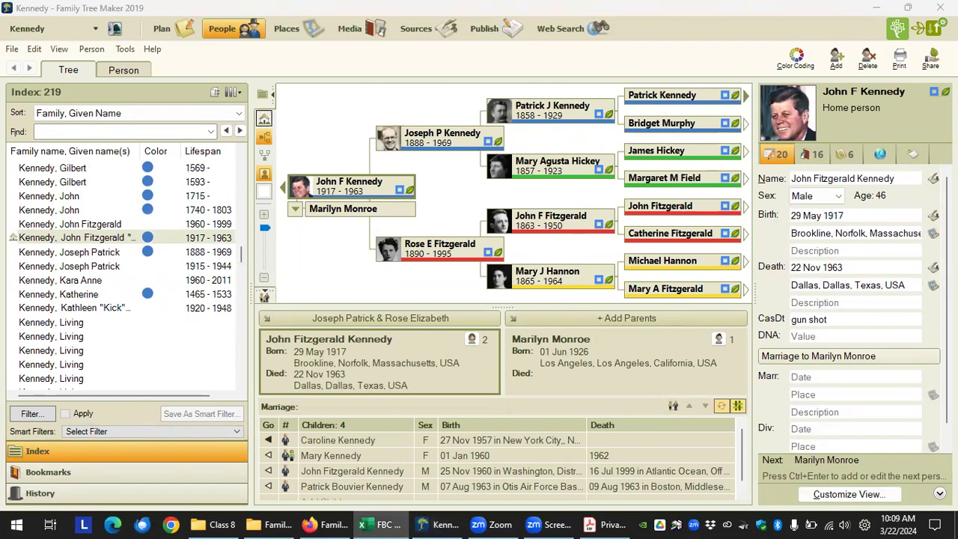
left_click(268, 525)
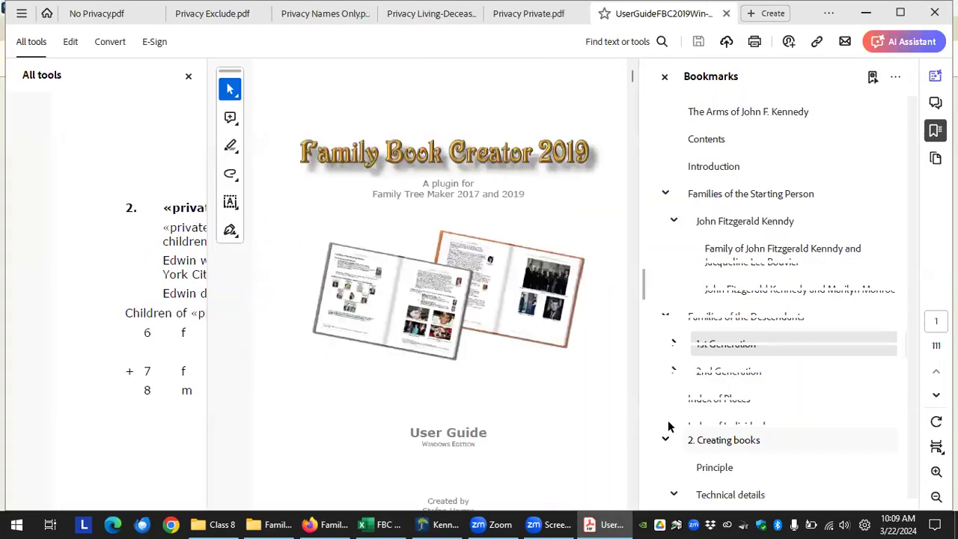
left_click(188, 76)
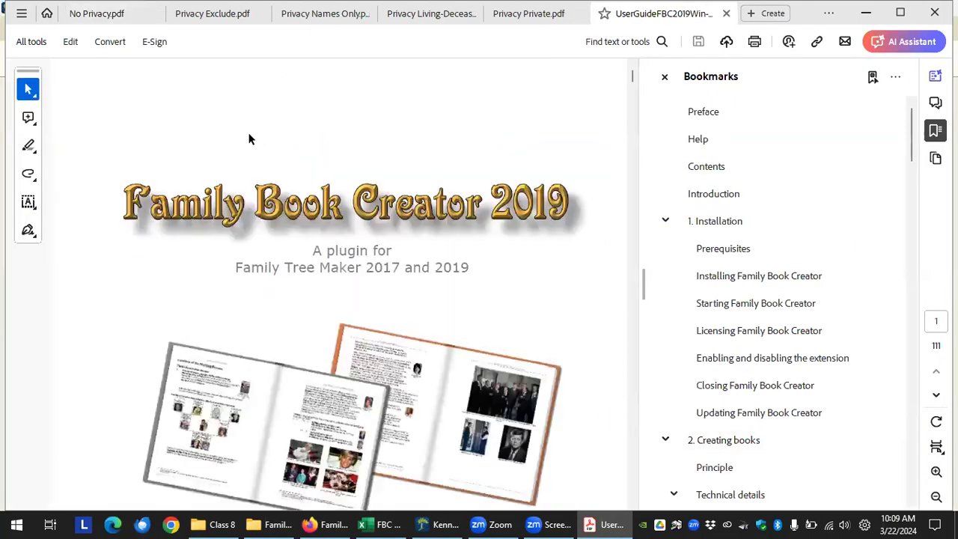
left_click_drag(632, 75, 625, 145)
scroll(755, 419, "down", 15)
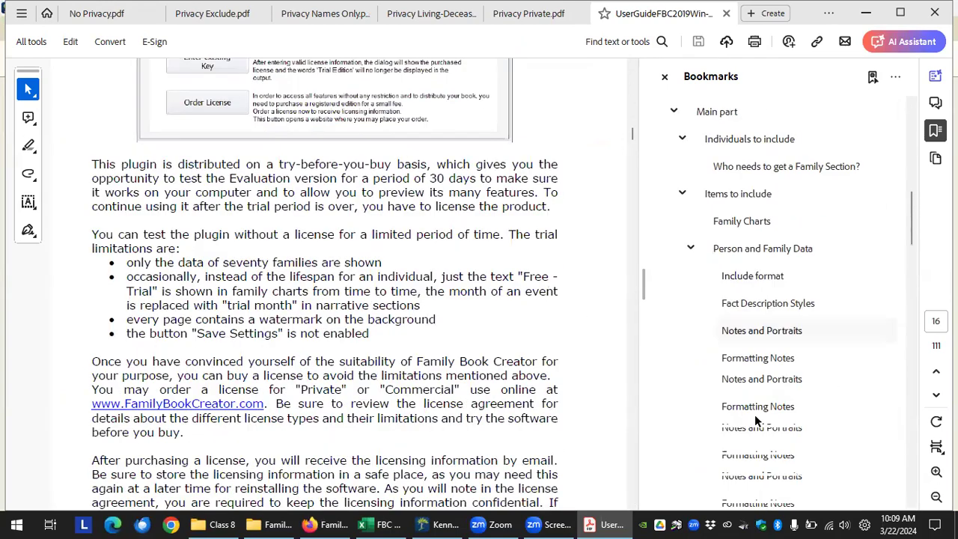
scroll(754, 423, "down", 6)
scroll(753, 427, "up", 2)
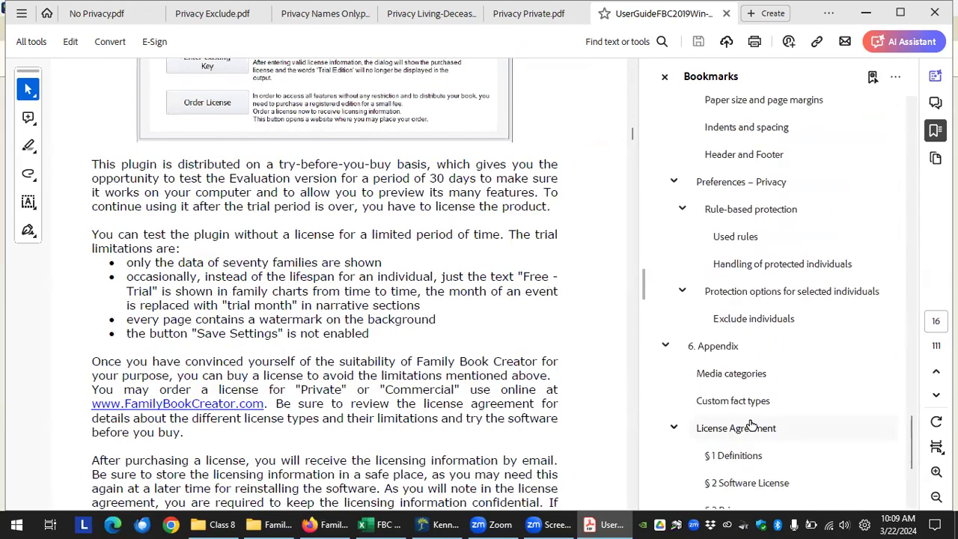
left_click(722, 347)
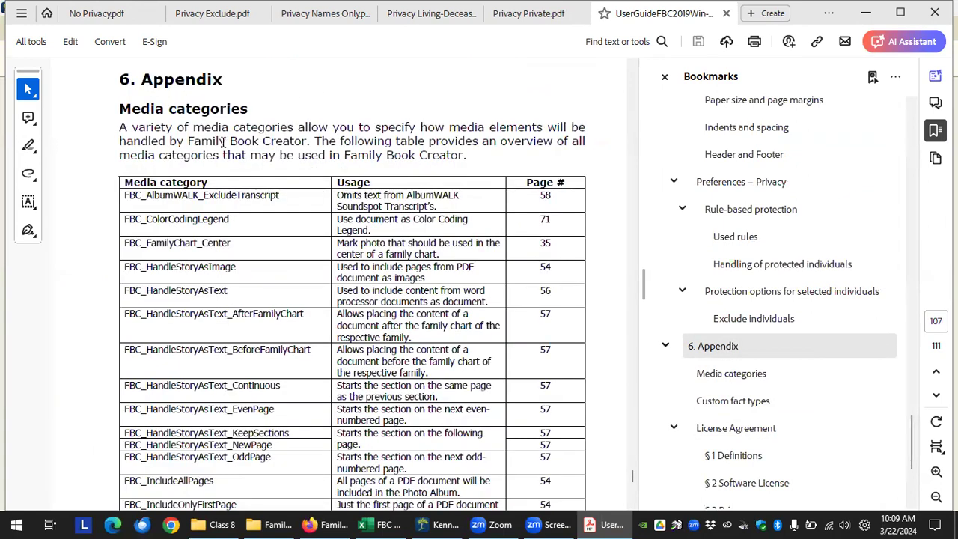
Step: Review the Appendix tables of media categories and custom fact types, and highlight the FBC_PrivacyProtection fact type
scroll(234, 216, "down", 3)
scroll(232, 225, "down", 6)
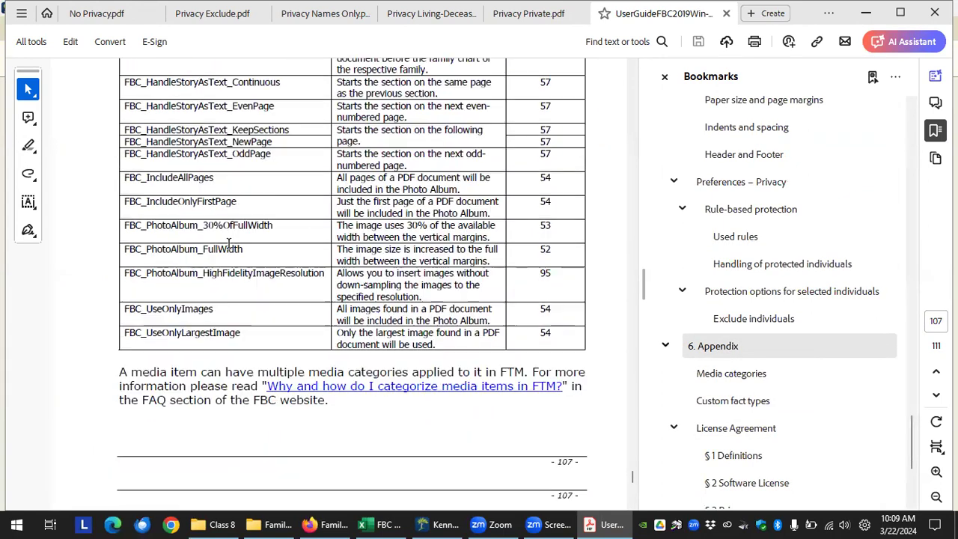
scroll(225, 256, "down", 1)
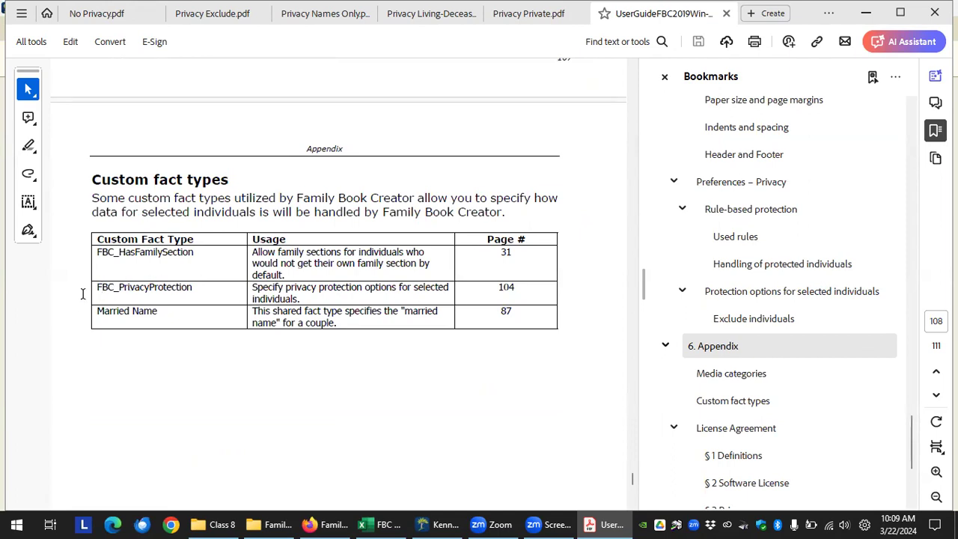
left_click_drag(97, 293, 195, 291)
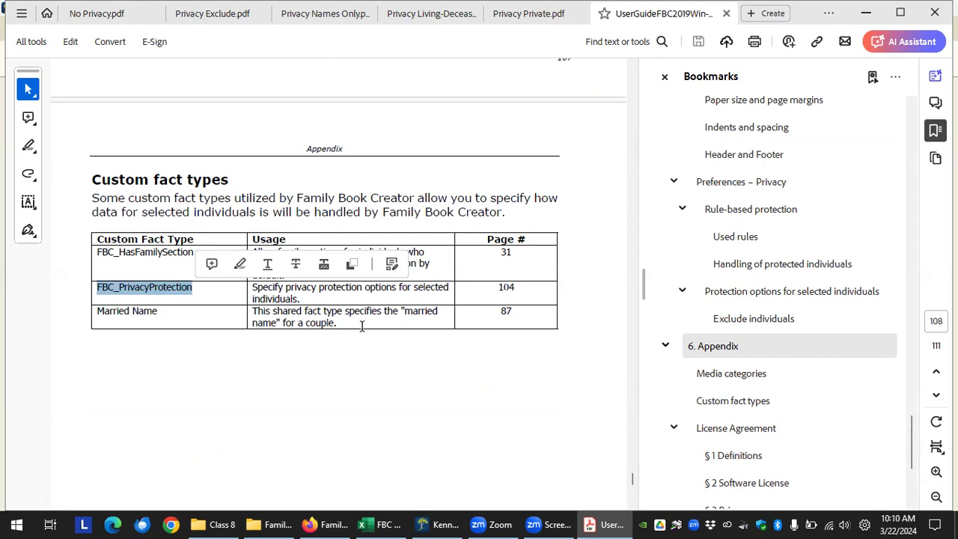
Step: Follow the page 104 reference for FBC_PrivacyProtection and highlight the Suppress value among the protection options for selected individuals
left_click(509, 288)
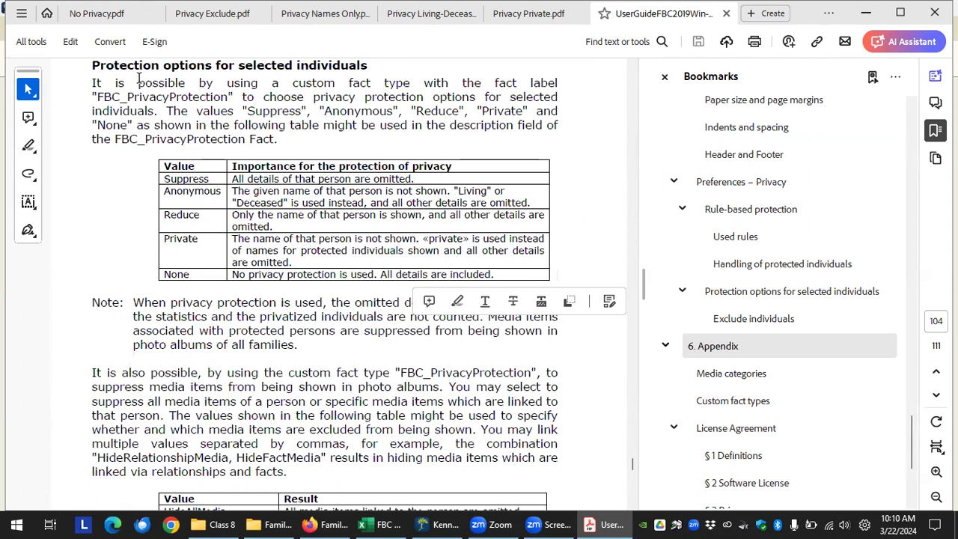
mouse_move(98, 97)
left_mouse_down()
mouse_move(235, 96)
mouse_move(224, 112)
mouse_move(228, 97)
left_mouse_up()
left_click_drag(212, 179, 158, 181)
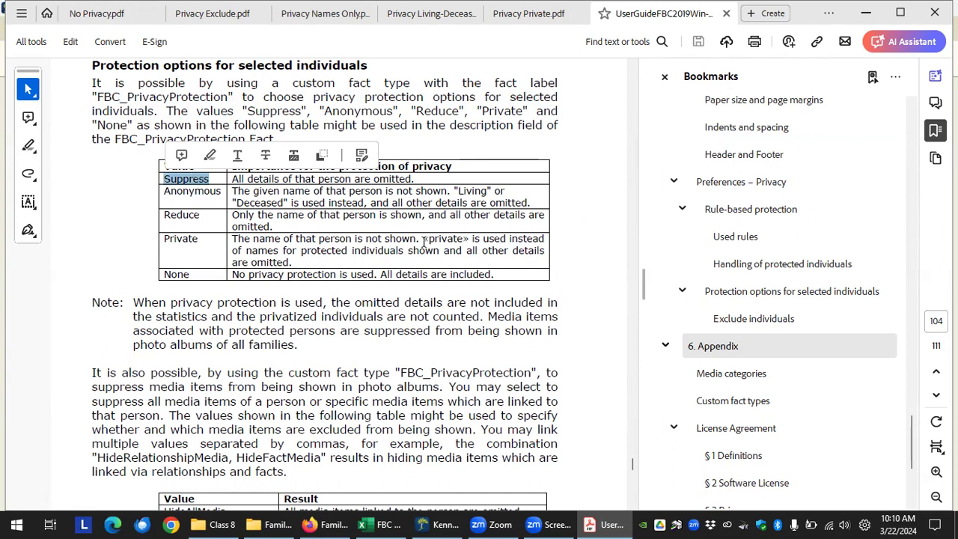
Step: Switch to Family Tree Maker 2019 and open the detailed person record of Marilyn Monroe
mouse_move(445, 524)
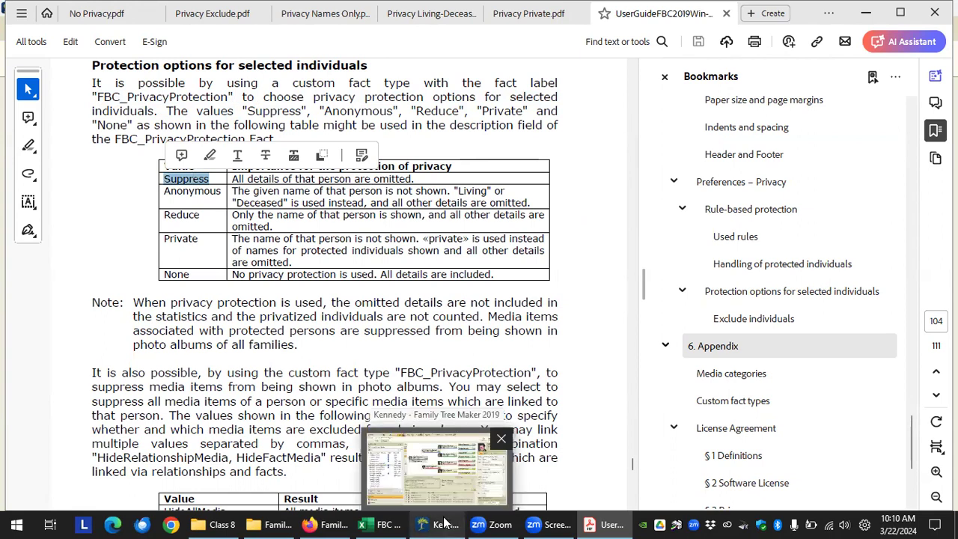
left_click(445, 524)
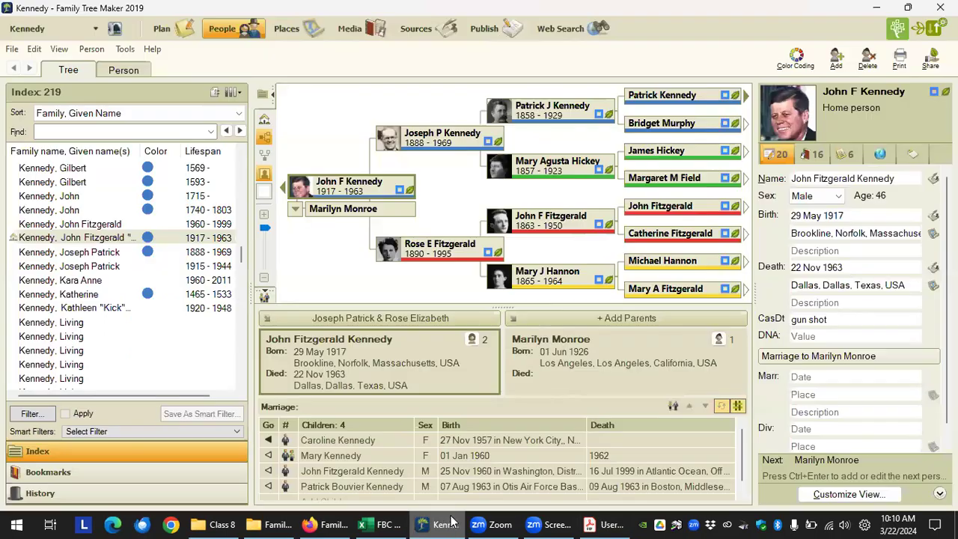
left_click(376, 210)
left_click(122, 69)
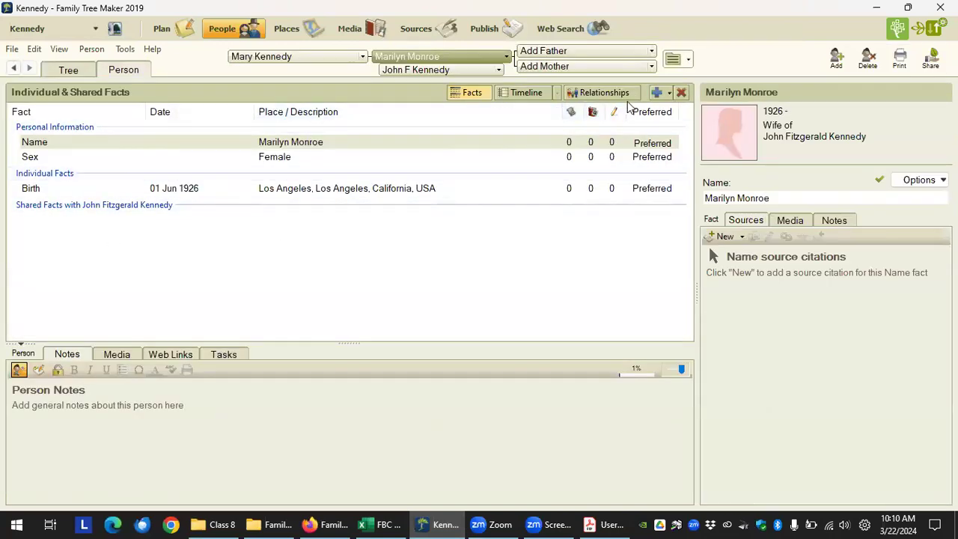
Step: Add an FBC_PrivacyProtection fact to Marilyn Monroe with the description Suppress
left_click(656, 92)
key("f")
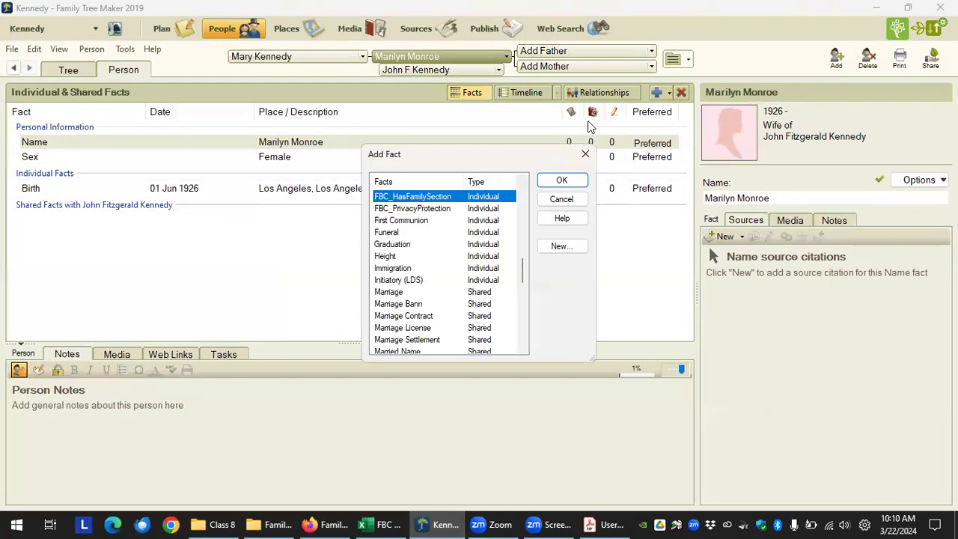
left_click(446, 209)
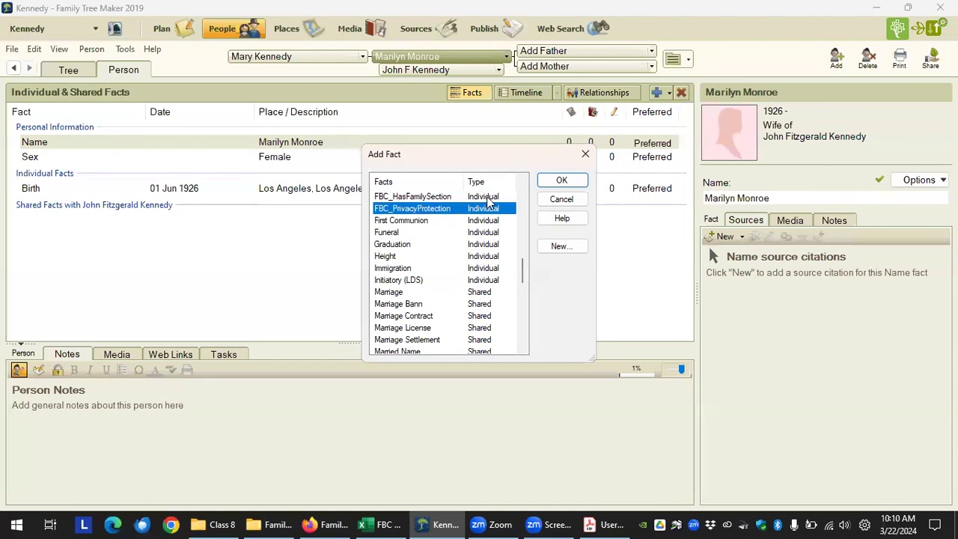
left_click(559, 182)
left_click(722, 200)
type("Suppress")
key("Tab")
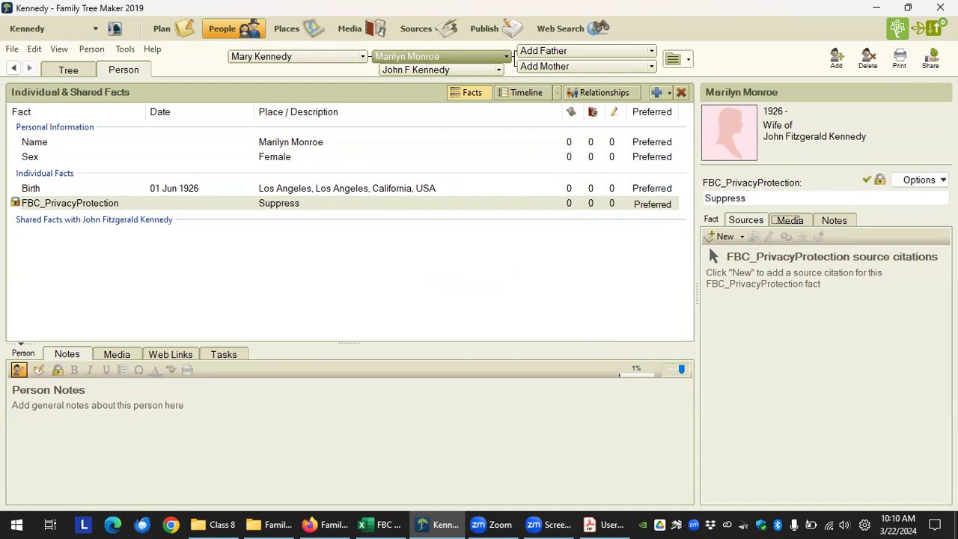
Step: Open PrivacyProtection.pdf and examine how John Fitzgerald Kennedy's second relationship and his daughter Mary are presented
key("alt+Tab")
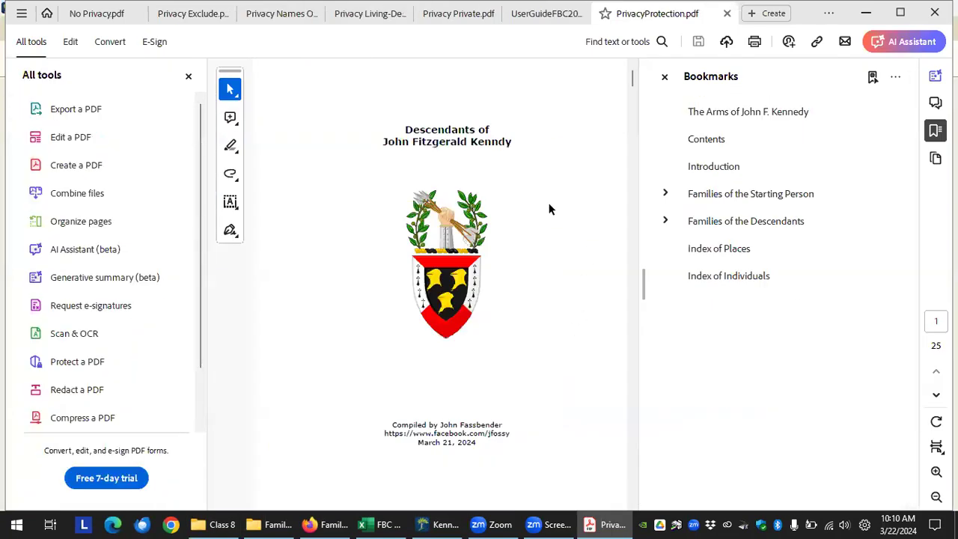
left_click(665, 193)
left_click(673, 222)
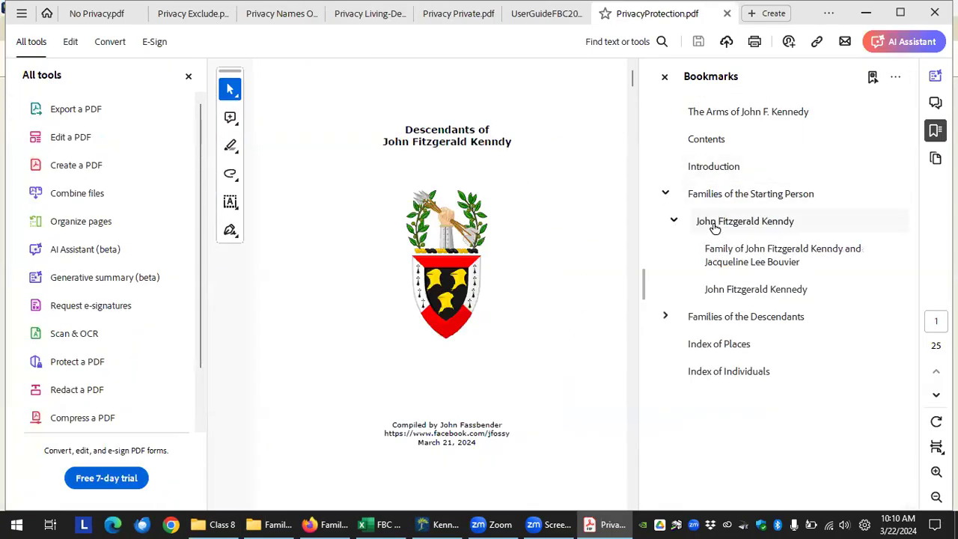
left_click(716, 225)
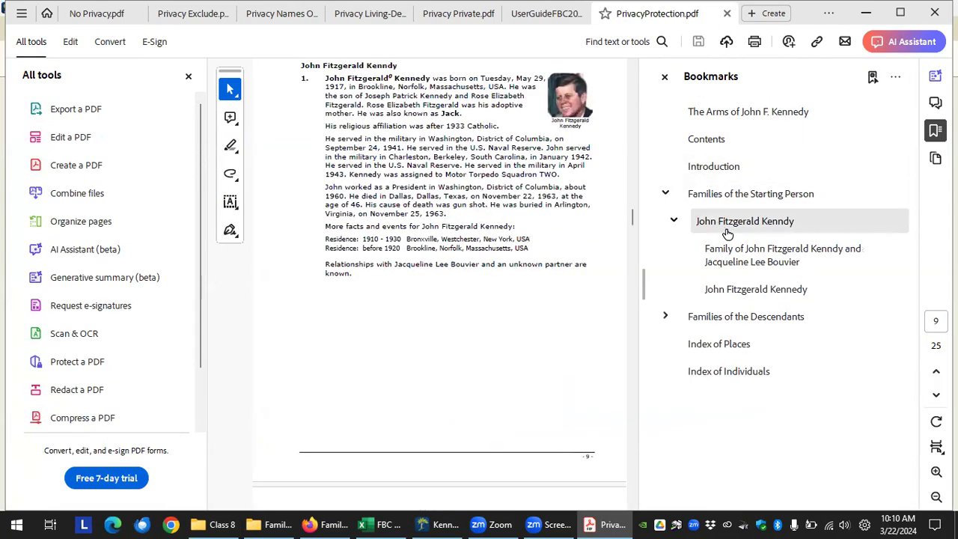
left_click(740, 289)
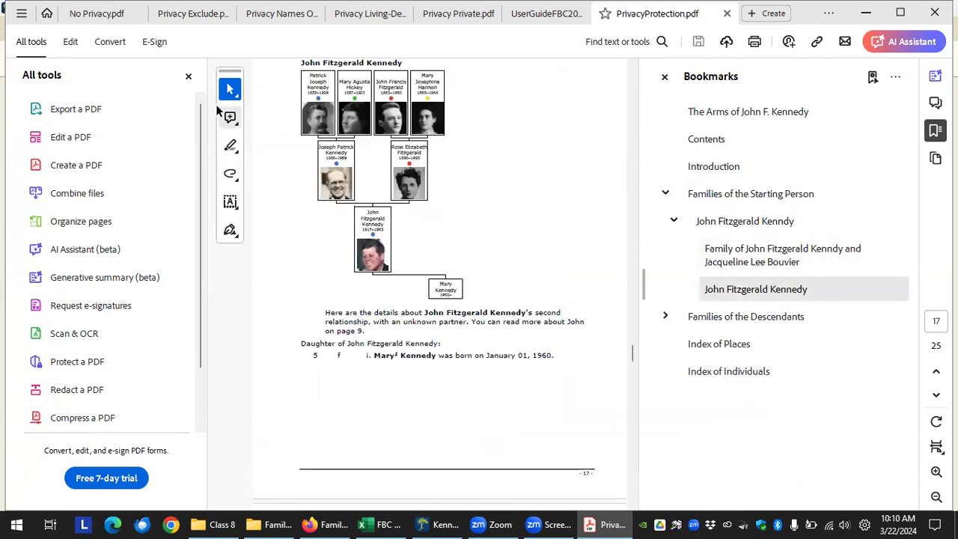
left_click(188, 76)
scroll(289, 286, "down", 3)
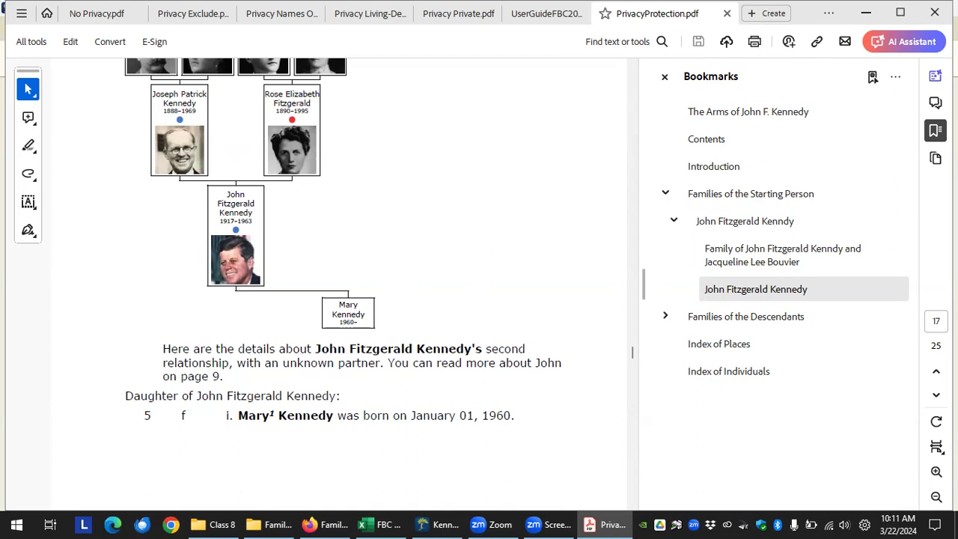
Step: Open PrivacyProtection2.pdf and examine the family chart in the section on John Fitzgerald Kennedy's second relationship
left_click(213, 525)
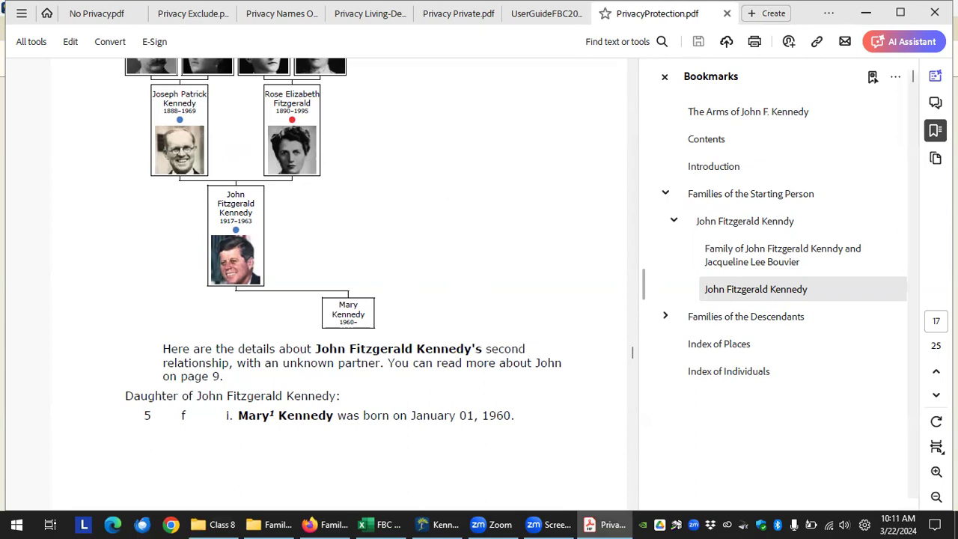
left_click(188, 76)
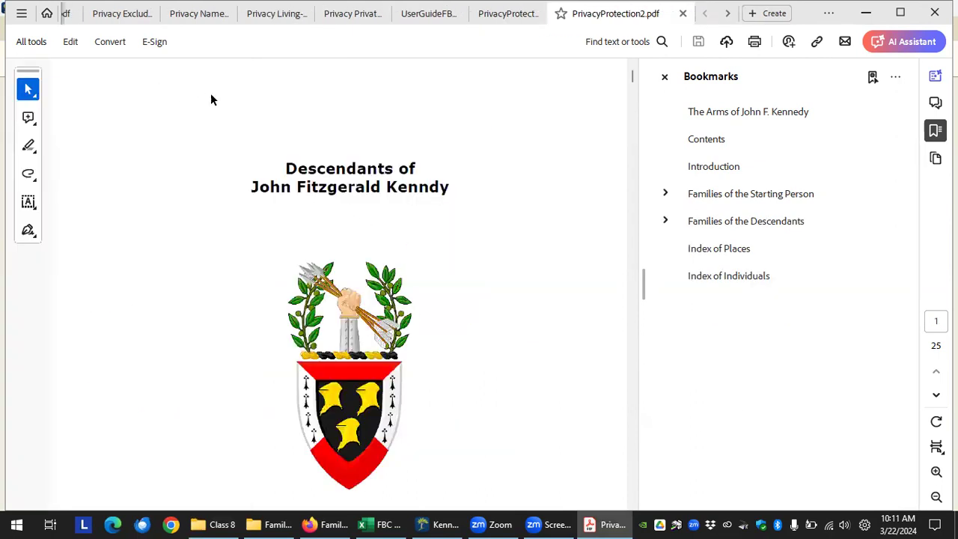
left_click(665, 195)
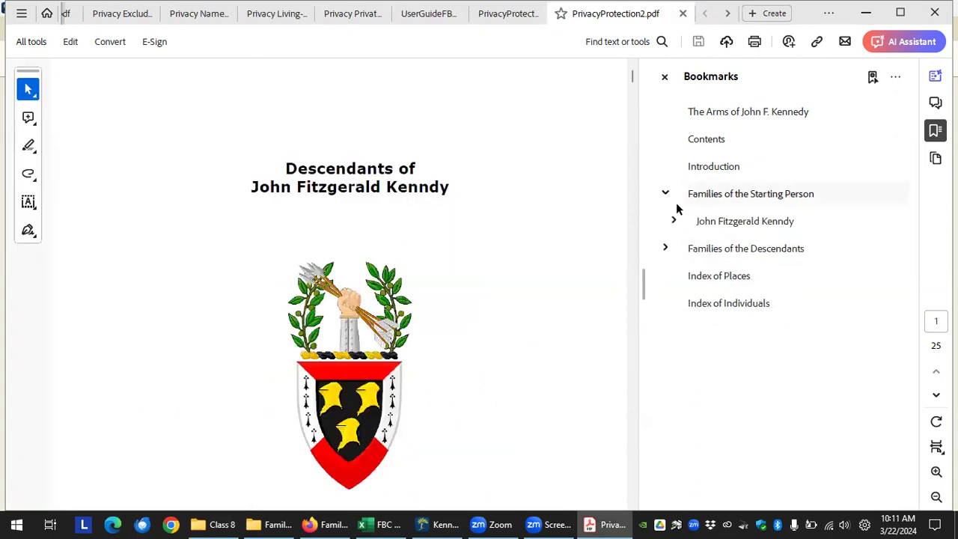
left_click(674, 222)
left_click(730, 296)
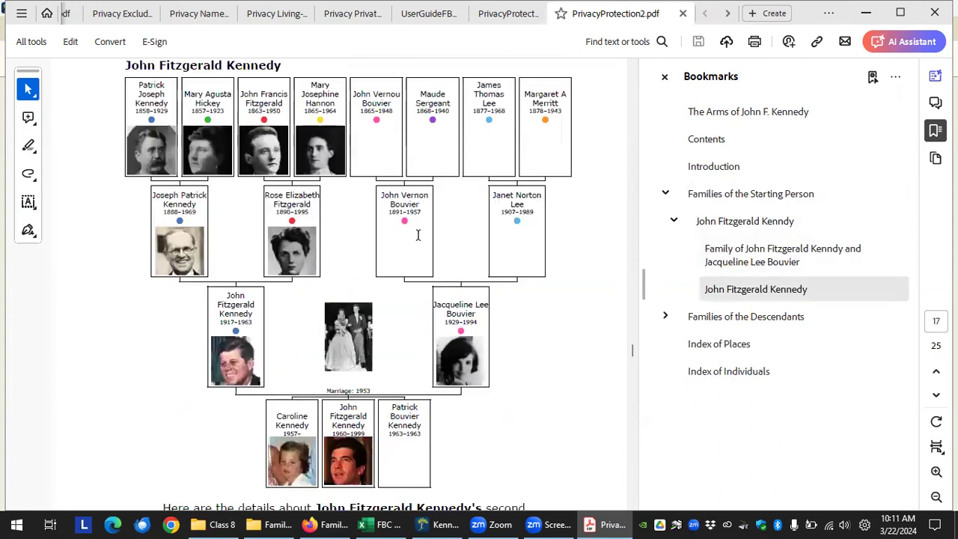
scroll(417, 247, "down", 3)
scroll(417, 261, "down", 3)
scroll(418, 261, "up", 2)
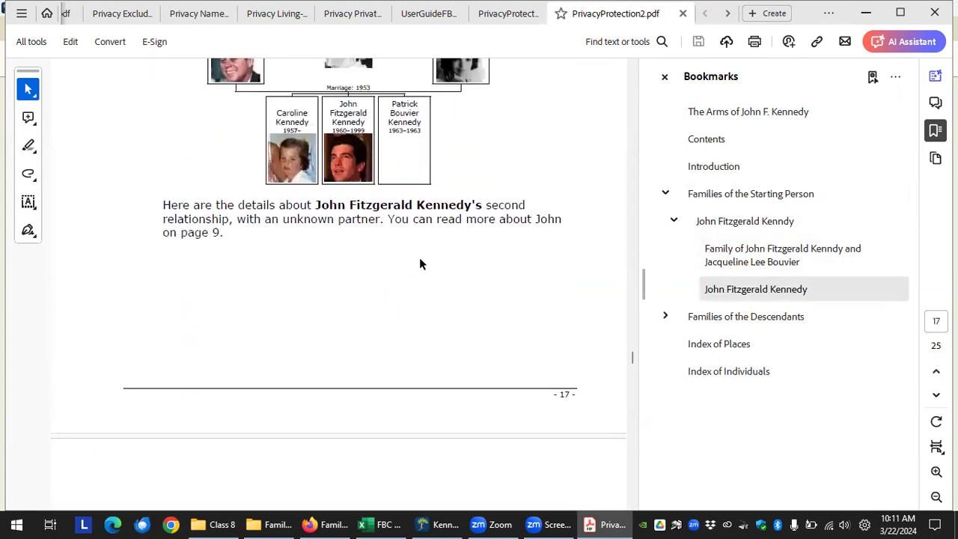
Step: Highlight the paragraph about John Fitzgerald Kennedy's second relationship on page 17 and check the surrounding page
left_click_drag(163, 205, 346, 237)
left_click(240, 237)
left_click_drag(232, 235, 180, 212)
scroll(417, 278, "down", 3)
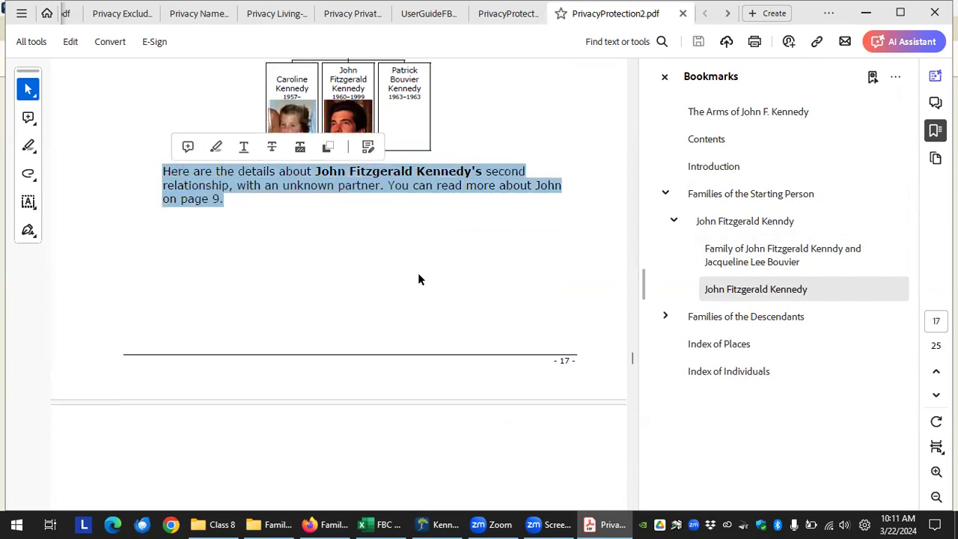
scroll(412, 299, "up", 4)
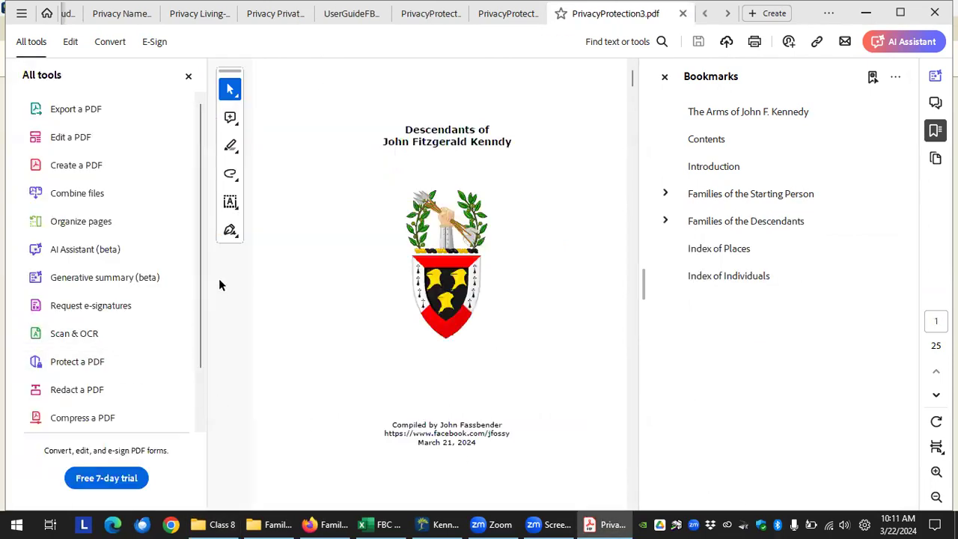
Step: In PrivacyProtection3.pdf, examine the chart and narrative for the family of John Fitzgerald Kennedy and Marilyn Monroe
left_click(189, 76)
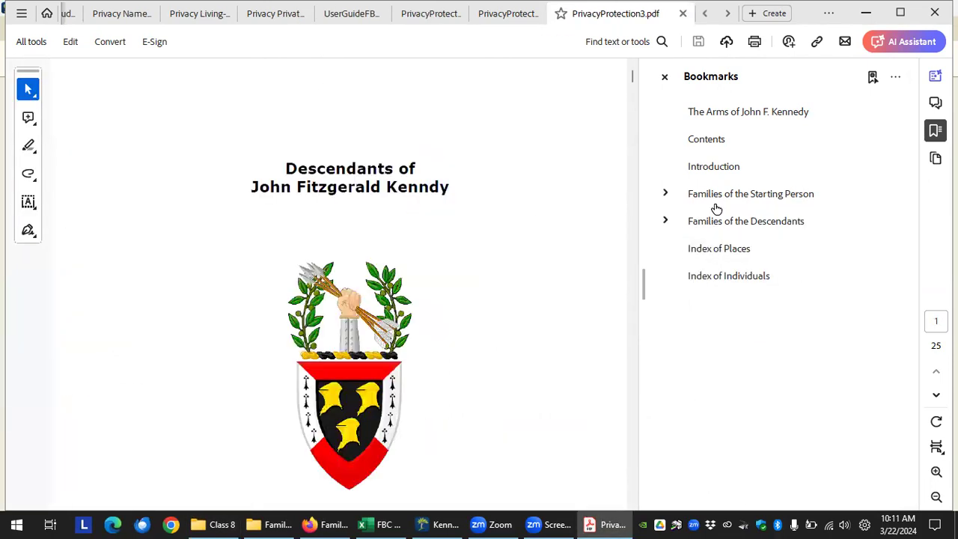
left_click(665, 194)
left_click(674, 220)
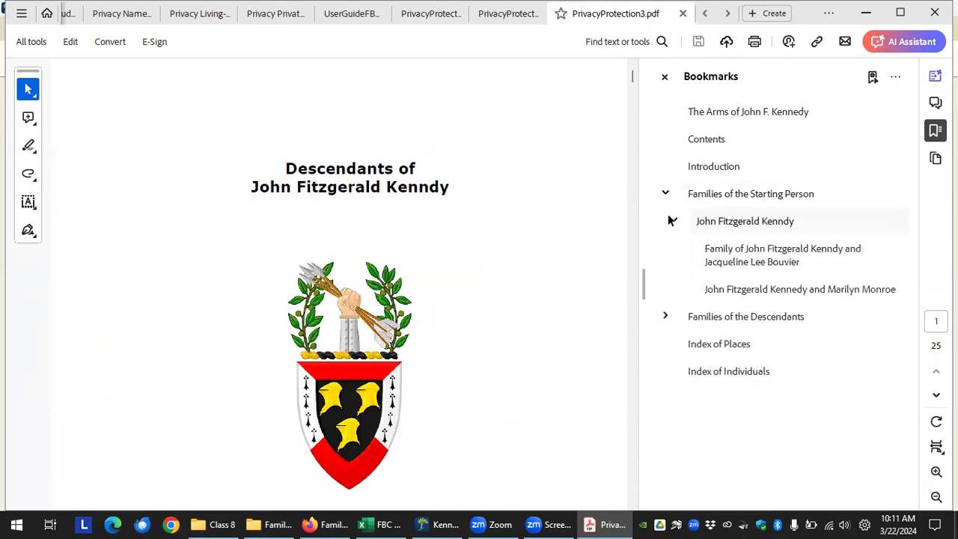
left_click(738, 291)
scroll(464, 269, "down", 5)
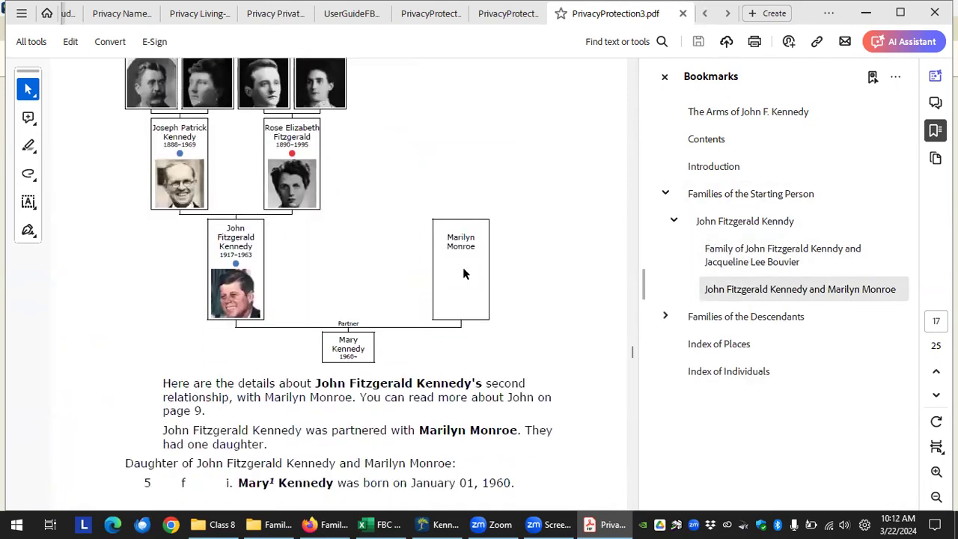
scroll(462, 271, "up", 3)
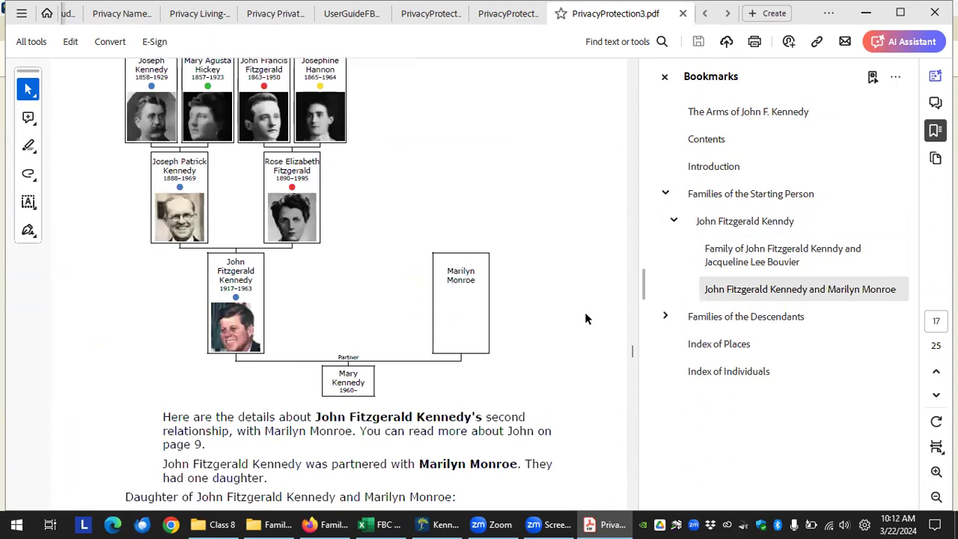
Step: Switch to Family Tree Maker, launch the Family Book Creator export plugin and bring up its privacy preferences
left_click(453, 523)
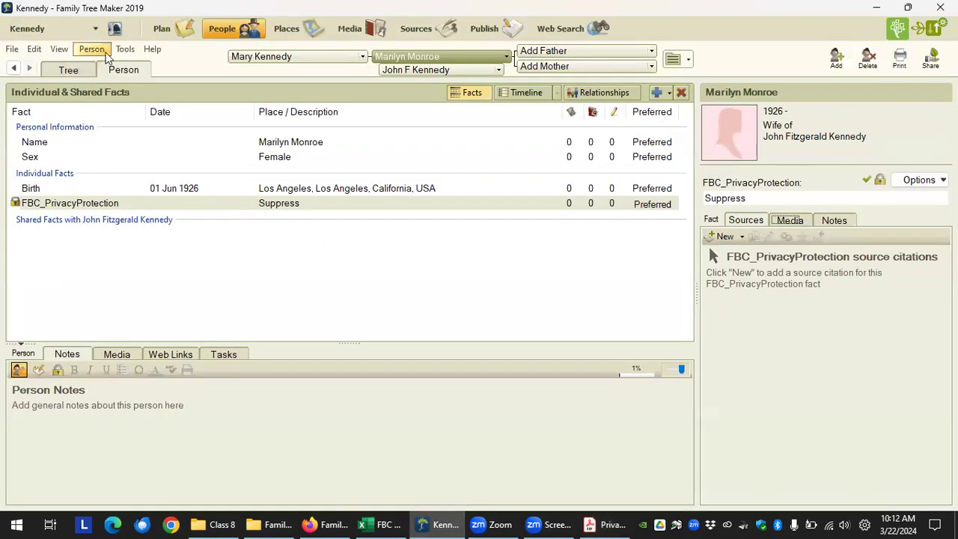
left_click(124, 49)
mouse_move(204, 216)
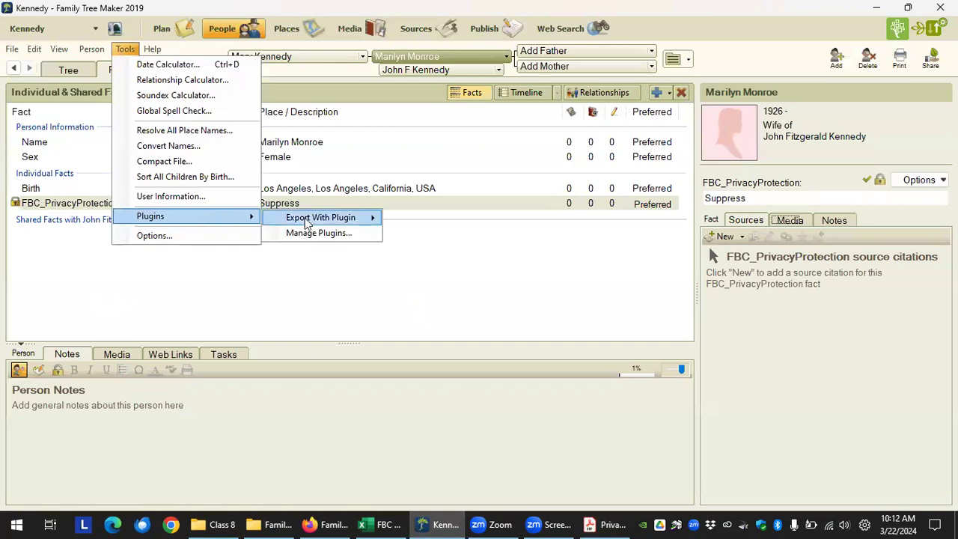
mouse_move(329, 219)
left_click(457, 265)
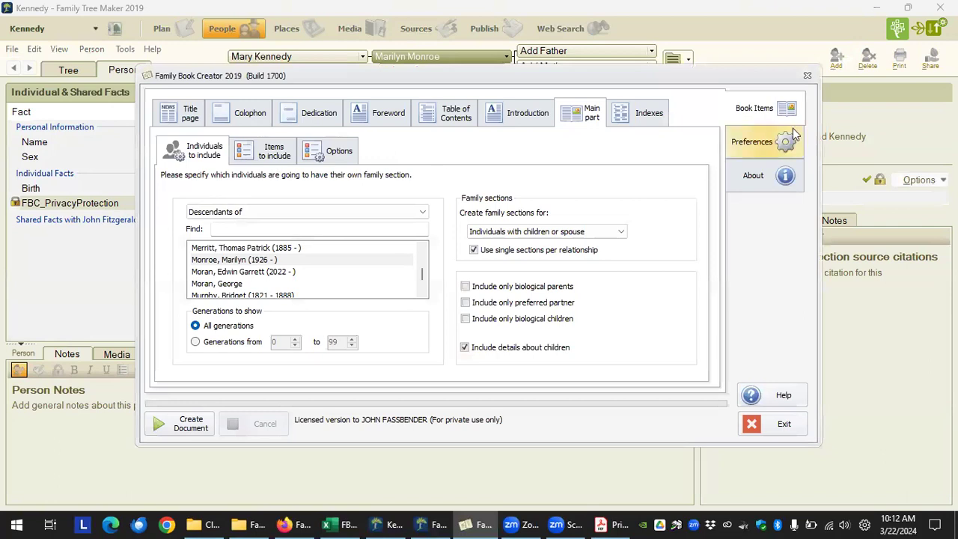
left_click(763, 141)
left_click(595, 114)
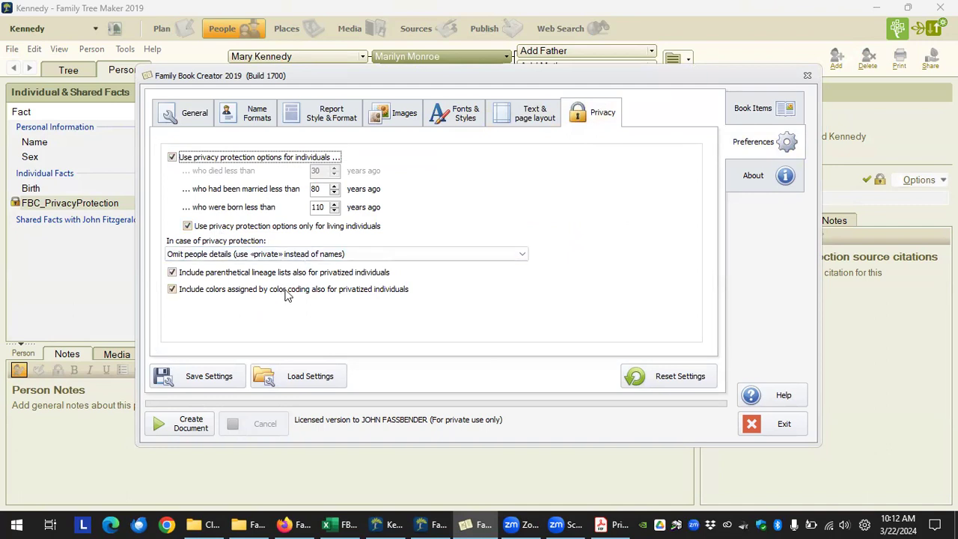
Step: Switch to the Family Book Creator user guide PDF and highlight the "FBC_PrivacyProtection" fact label under protection options for selected individuals
left_click(615, 522)
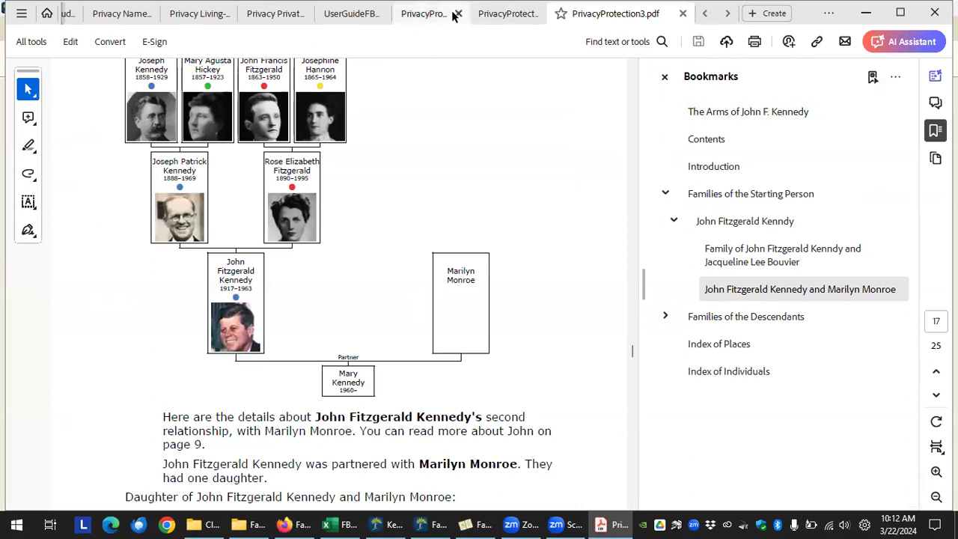
left_click(351, 14)
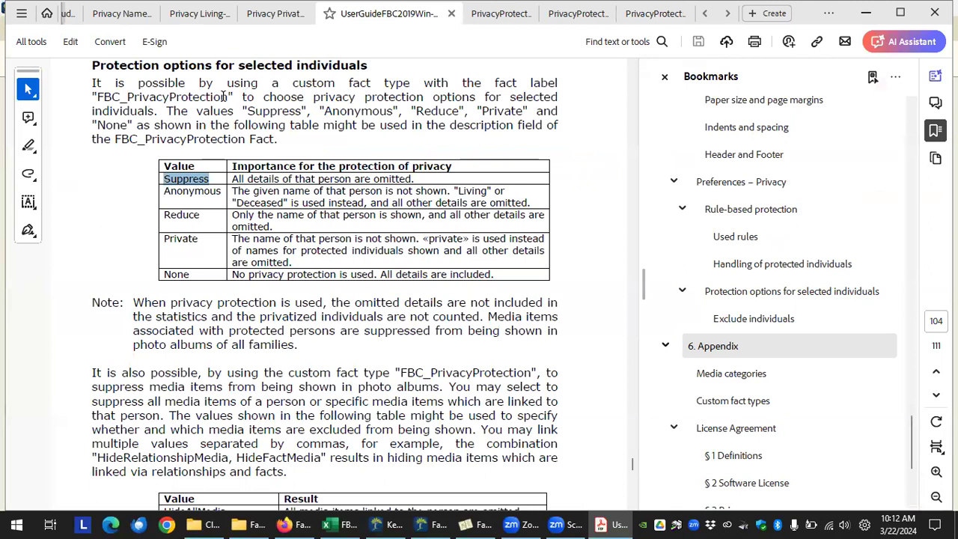
left_click_drag(234, 96, 91, 96)
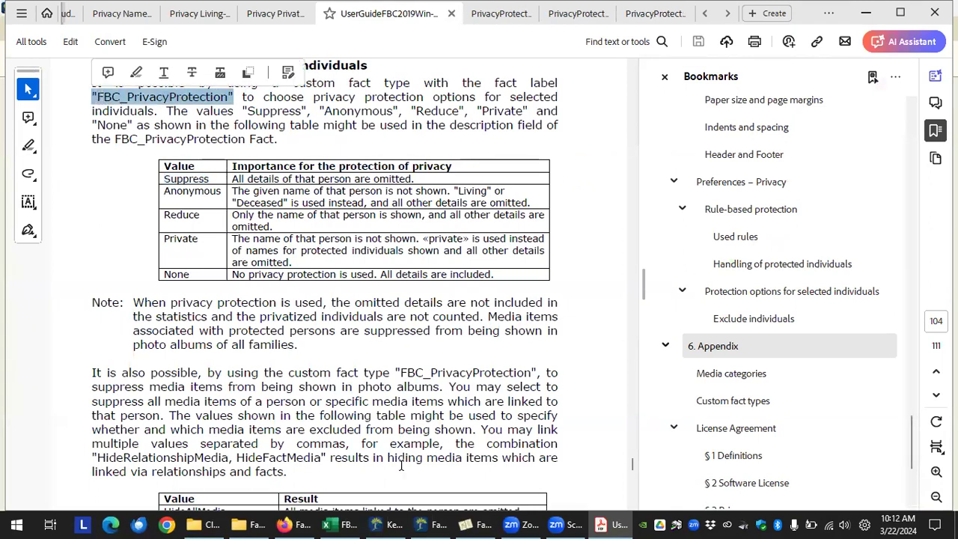
Step: In Family Book Creator, remove the living-individuals-only restriction and set the died, married and born privacy thresholds to 0 years
left_click(477, 524)
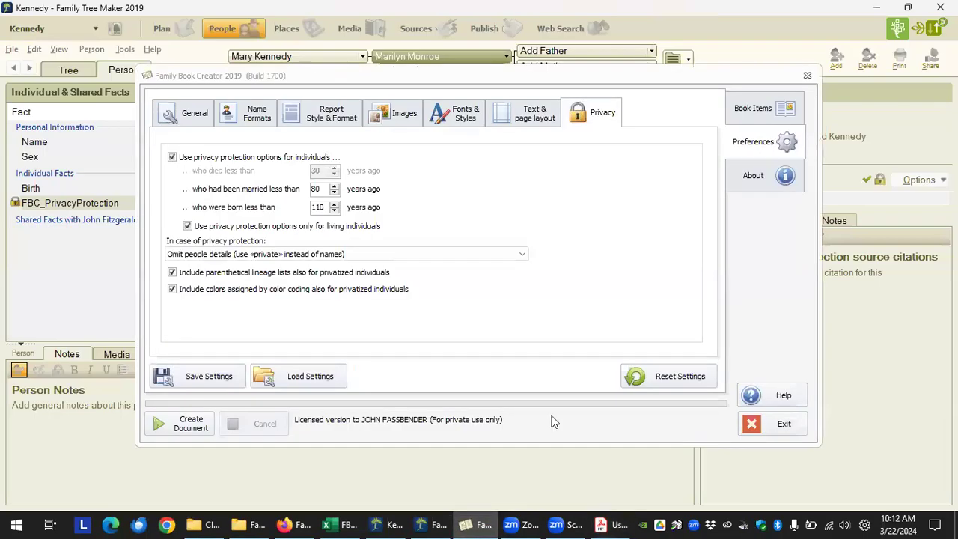
left_click(188, 226)
left_click(318, 171)
type("0")
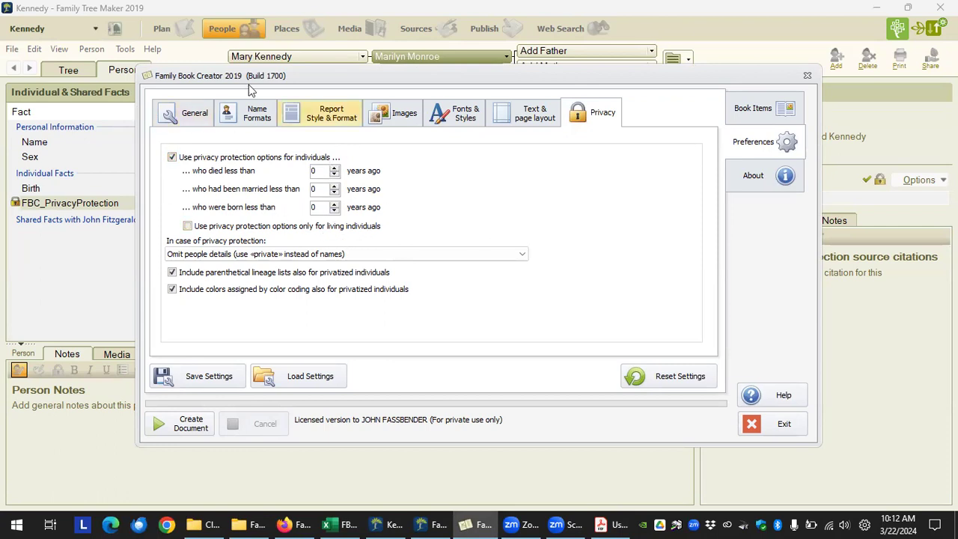
Step: Try the living-individuals-only restriction and the overall privacy protection option, returning each to its previous state
left_click(187, 226)
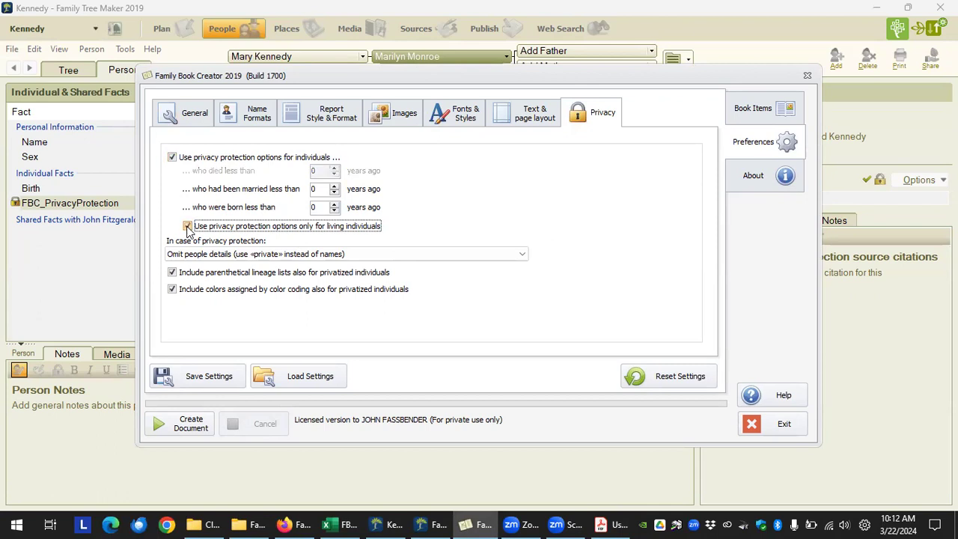
left_click(188, 226)
left_click(172, 158)
left_click(172, 158)
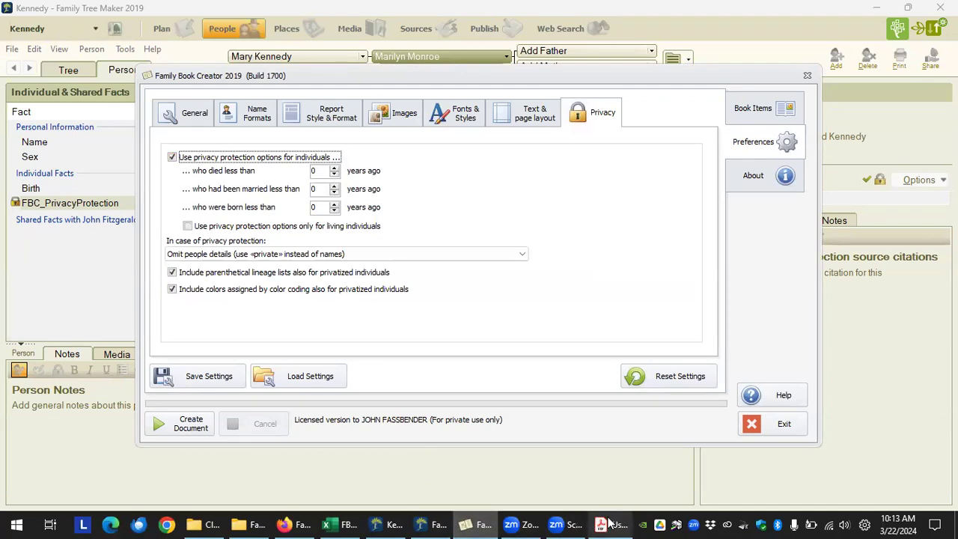
Step: Turn parenthetical lineage lists for privatized individuals off and back on
mouse_move(614, 522)
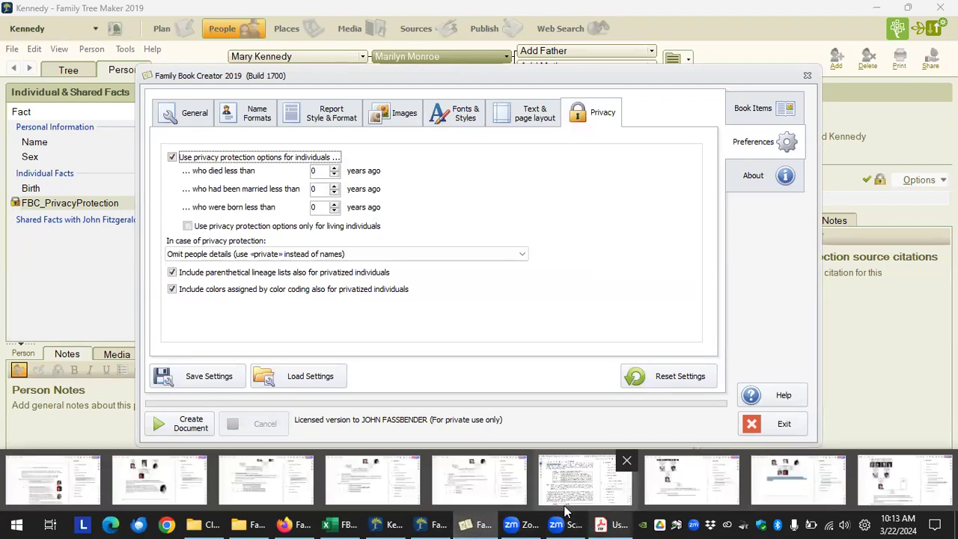
left_click(213, 275)
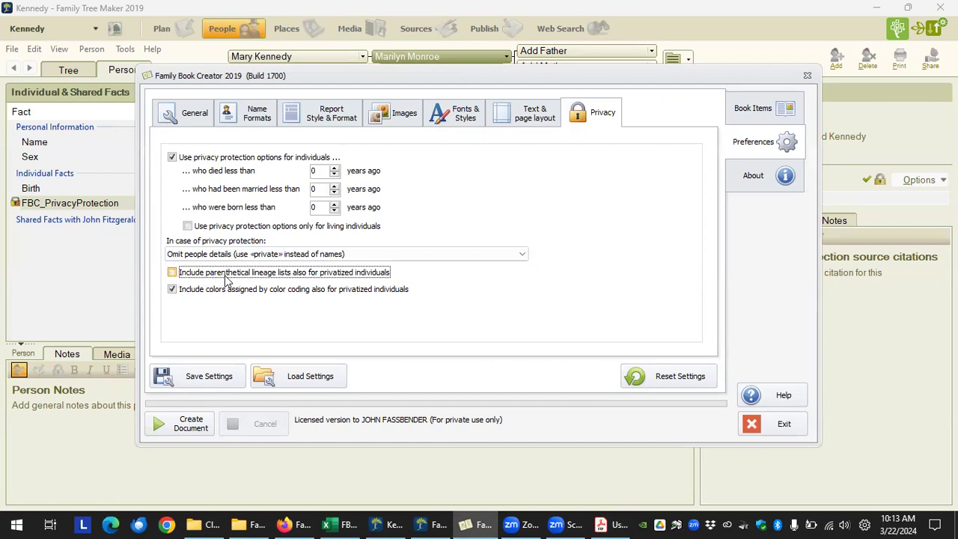
left_click(256, 277)
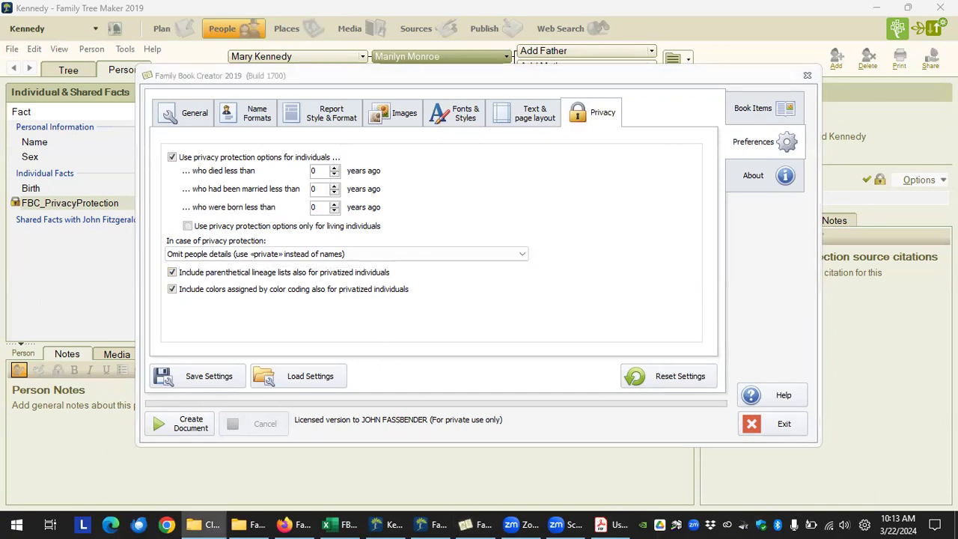
Step: Switch to PrivacyProtection.pdf in Acrobat and highlight the generation superscript after Mary's first name in the list of children
left_click(610, 525)
left_click(577, 14)
scroll(326, 323, "down", 1)
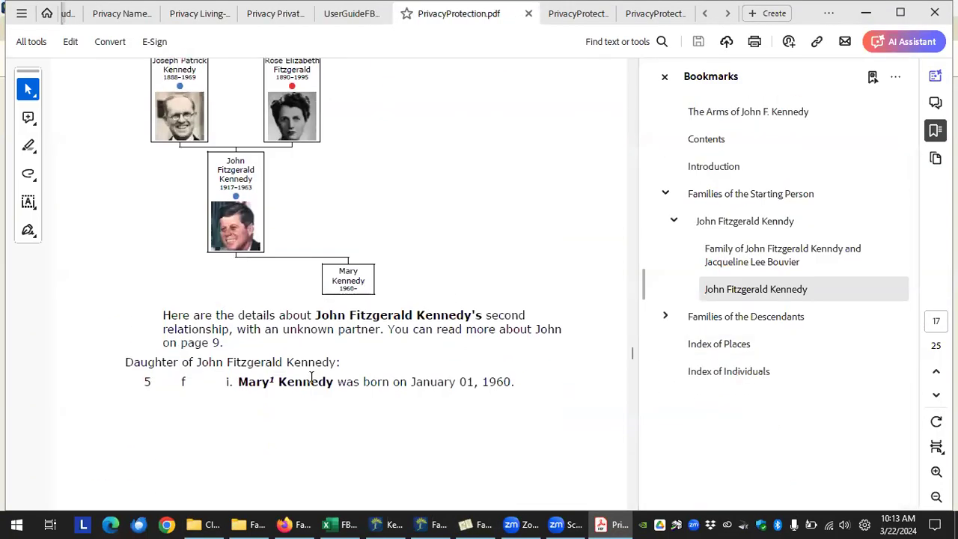
left_click_drag(275, 380, 269, 385)
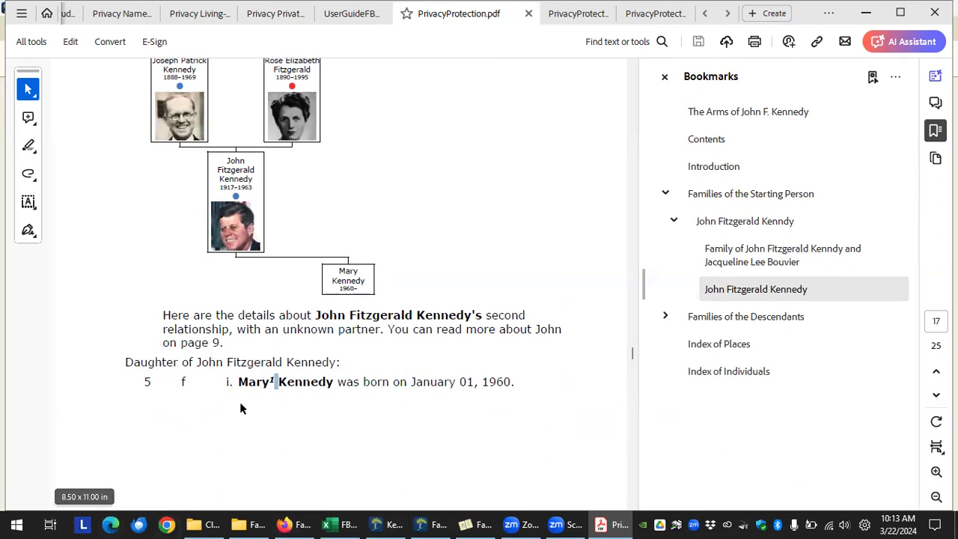
left_click_drag(277, 382, 268, 382)
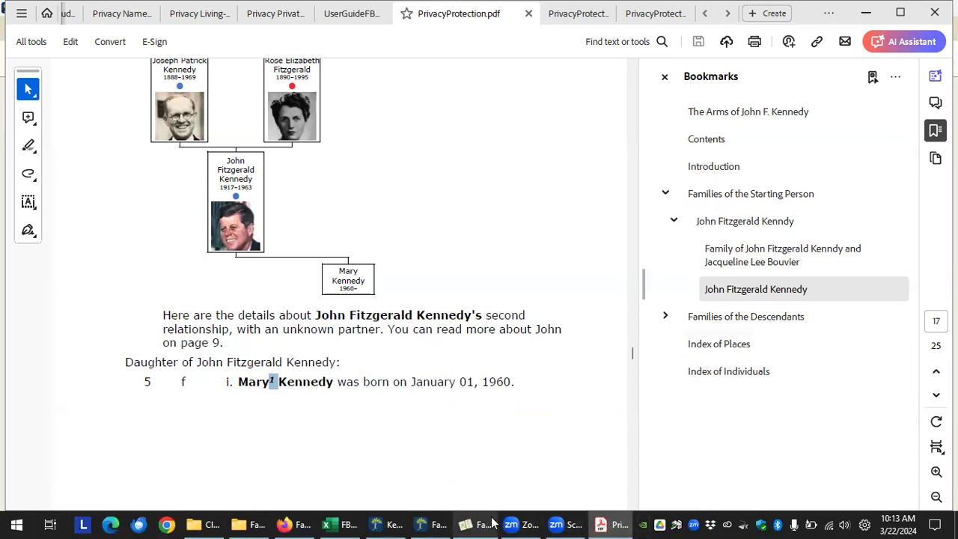
Step: Return to the Family Book Creator window and exit the plugin
left_click(465, 523)
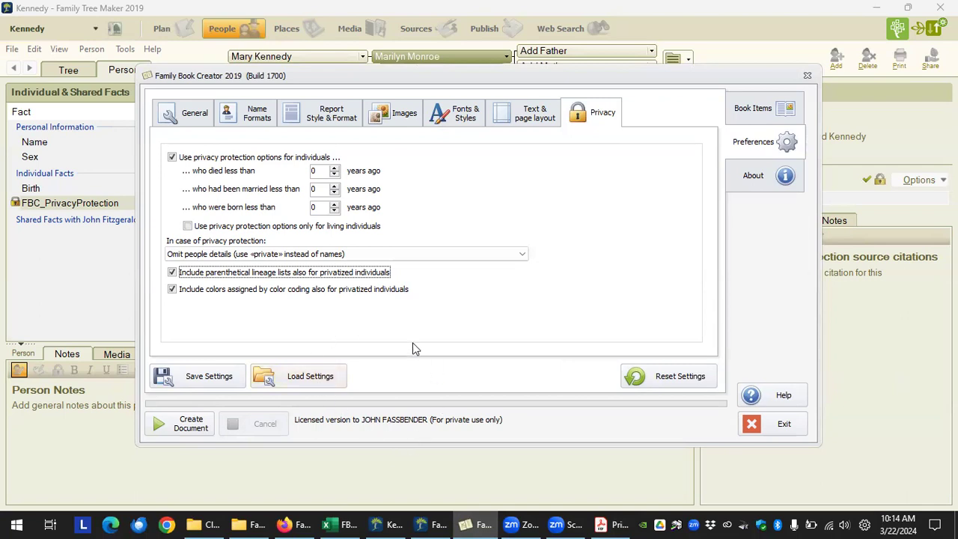
left_click(60, 207)
left_click(768, 422)
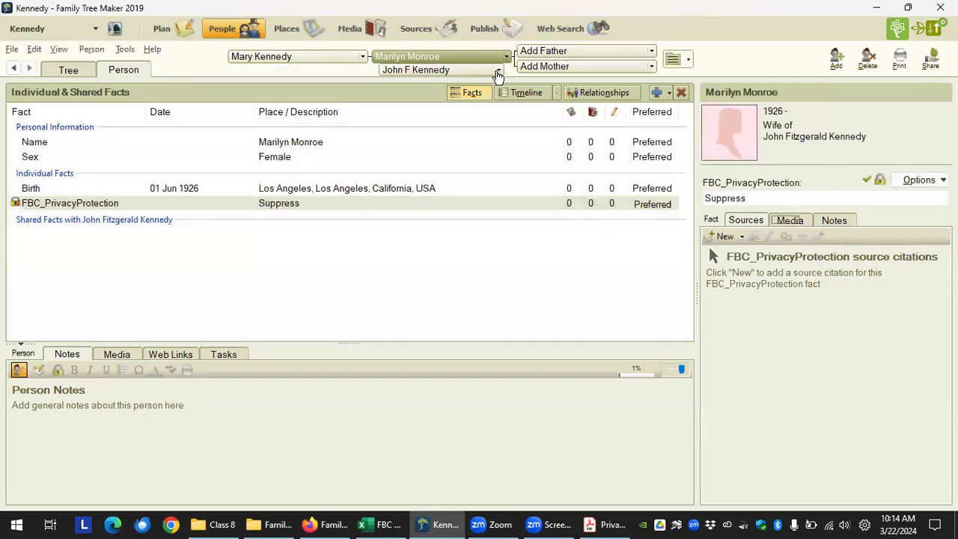
Step: Navigate from Marilyn Monroe through John F Kennedy and Jacqueline Lee Bouvier to Caroline Kennedy's person record
left_click(362, 59)
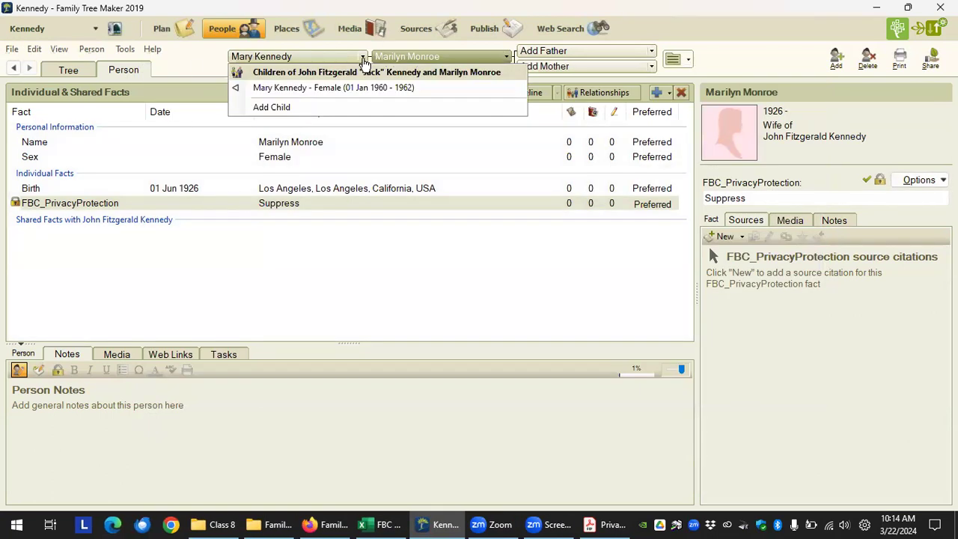
left_click(460, 54)
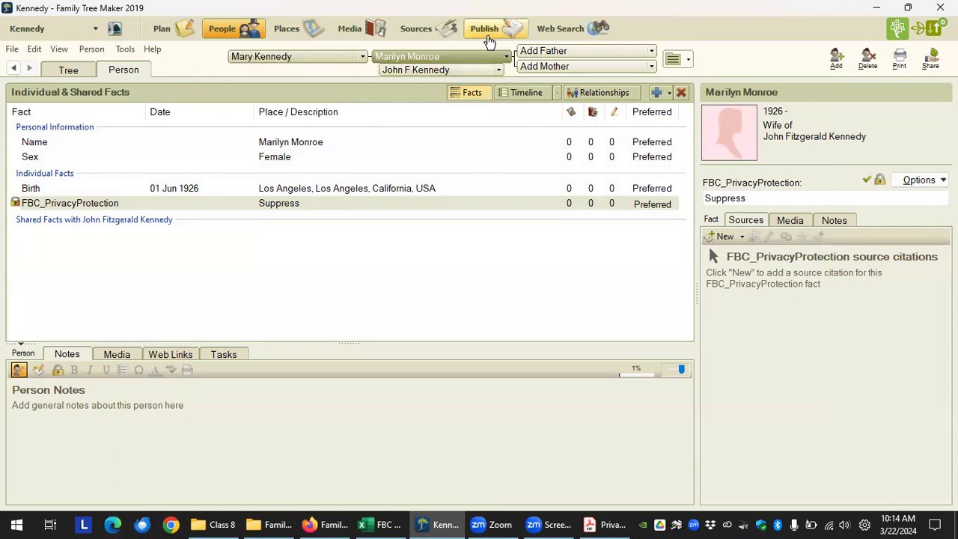
left_click(469, 70)
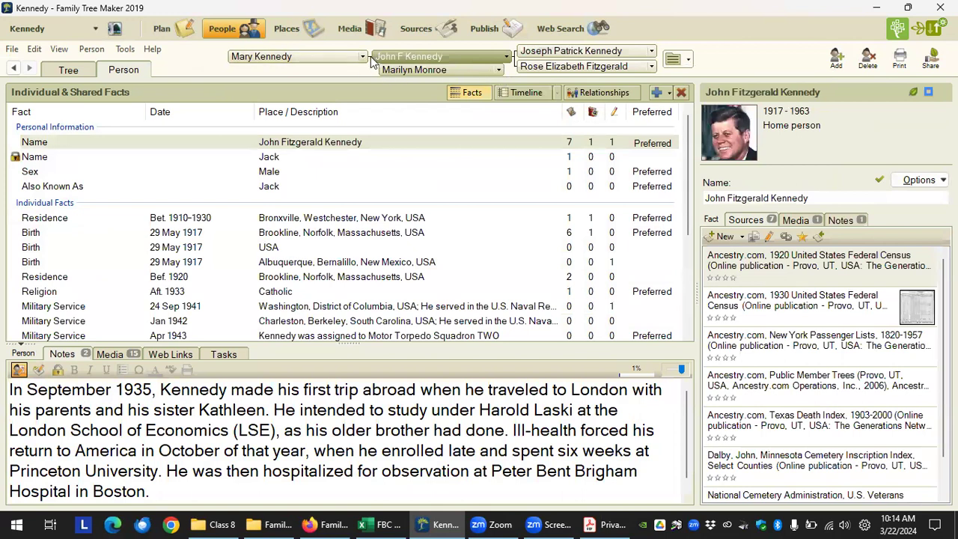
left_click(498, 70)
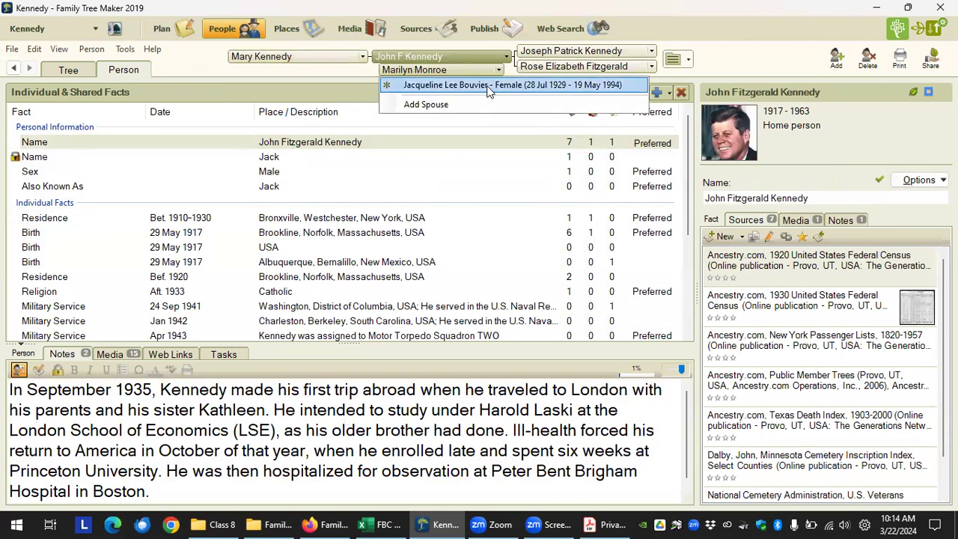
left_click(488, 87)
left_click(362, 63)
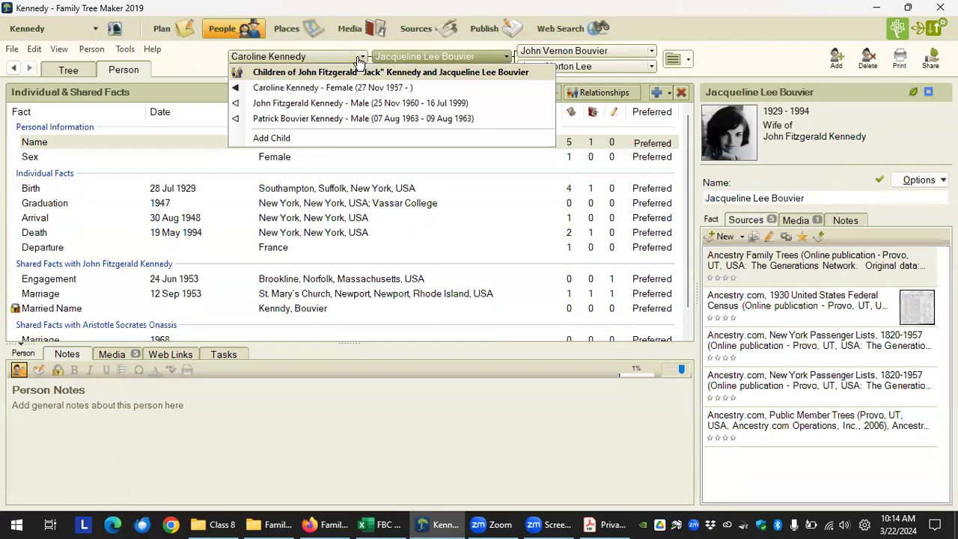
left_click(233, 89)
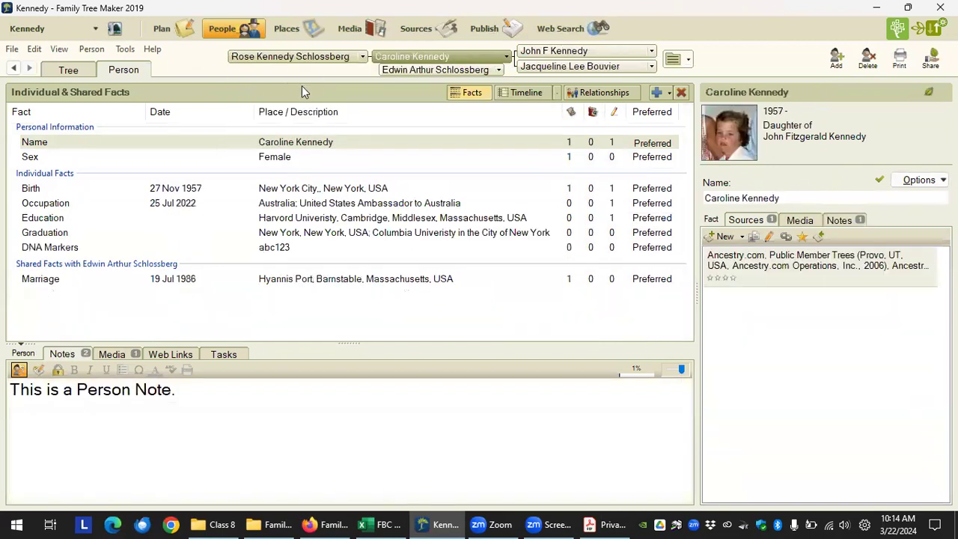
Step: Go to the record of Caroline Kennedy's husband and examine his Death fact and its Mark Private option
left_click(423, 71)
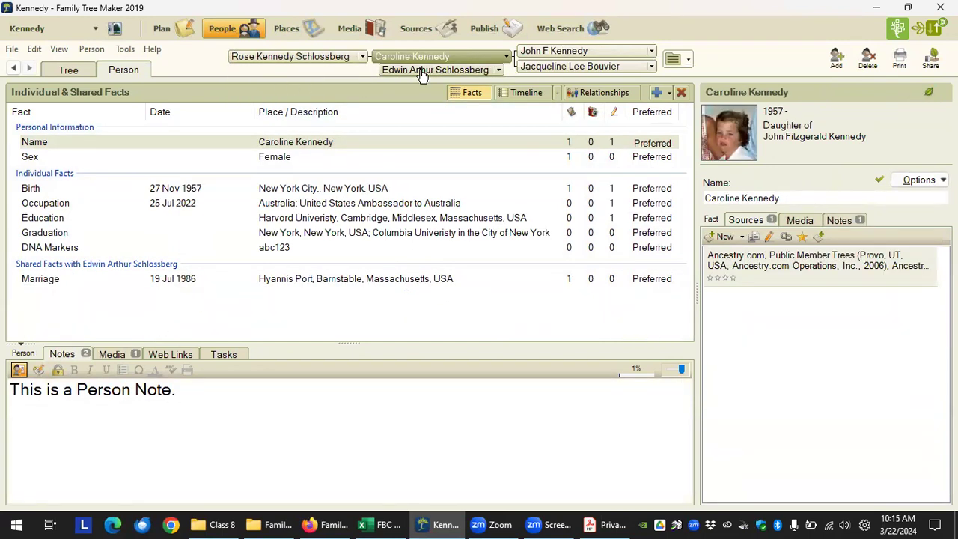
left_click(37, 218)
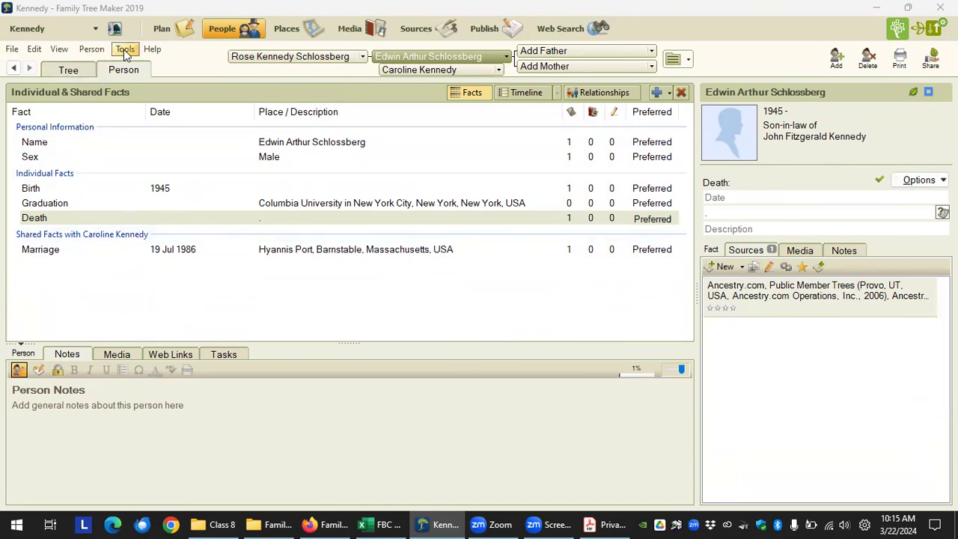
right_click(39, 209)
right_click(30, 219)
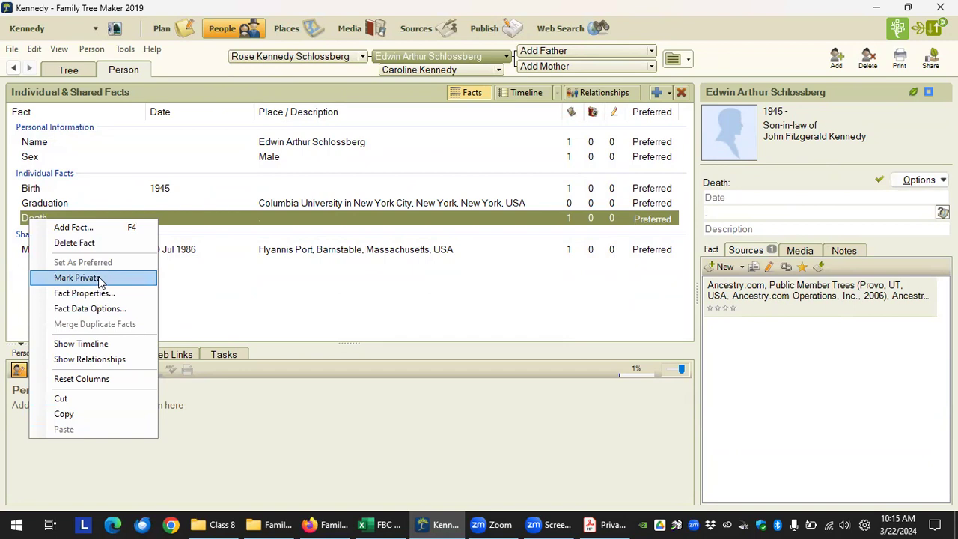
left_click(303, 284)
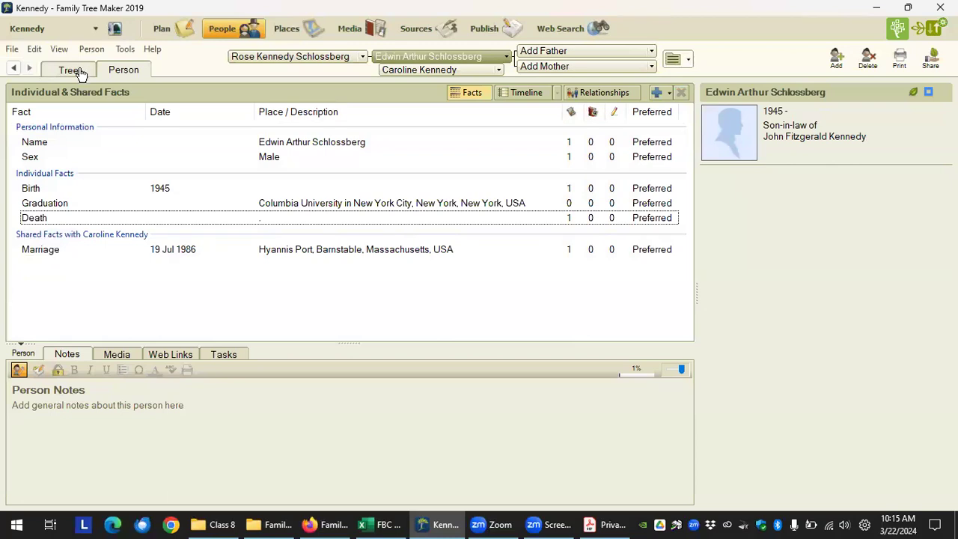
Step: Launch the Family Book Creator export plugin again from the husband's record
left_click(124, 51)
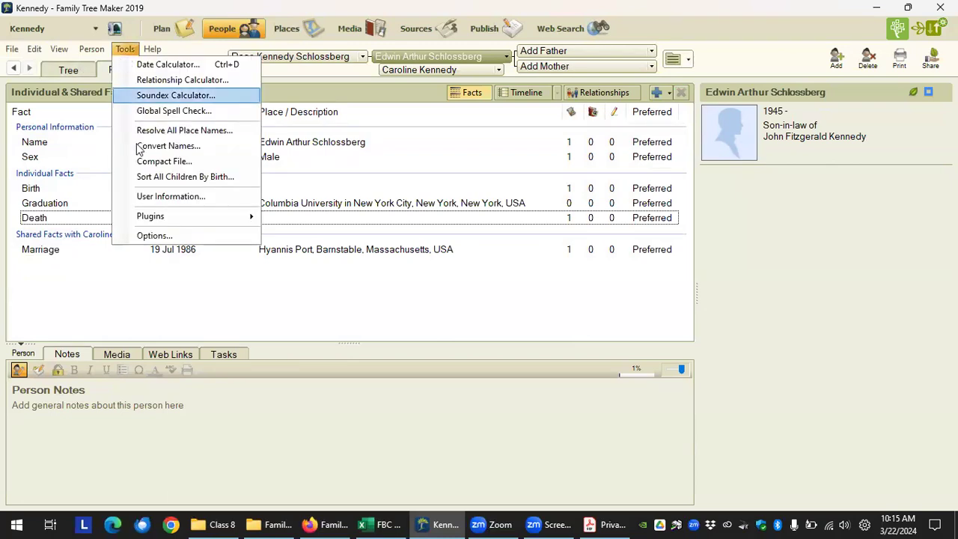
mouse_move(183, 217)
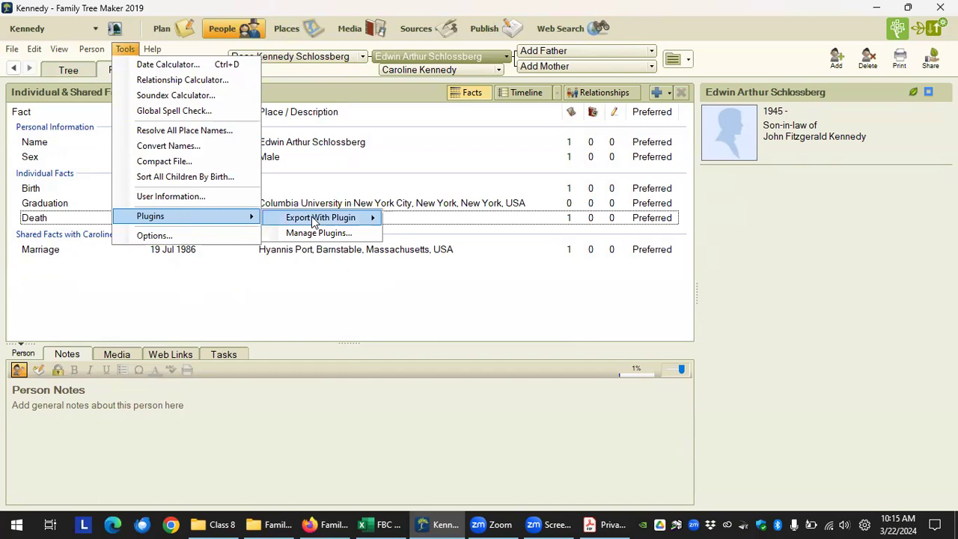
mouse_move(329, 218)
left_click(467, 265)
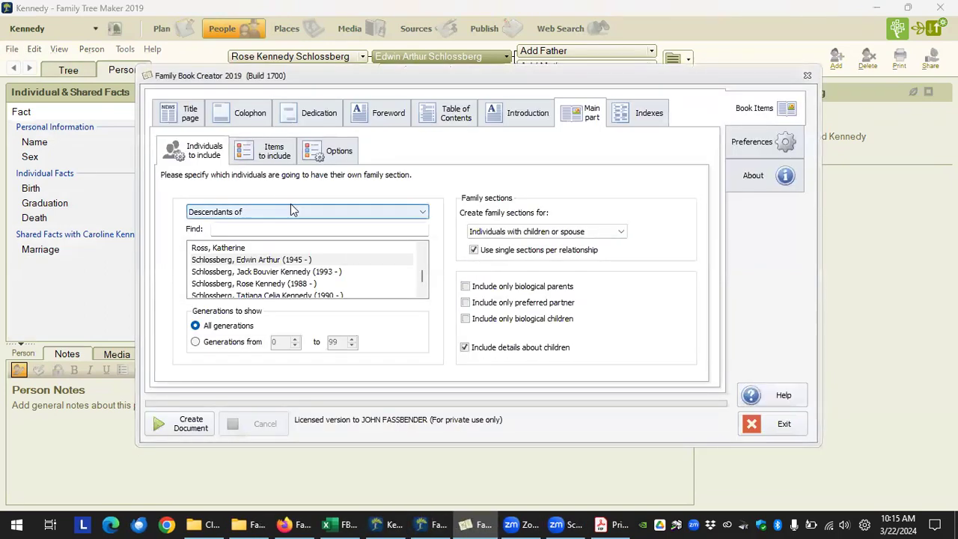
Step: In the main part's items for the primary person, restrict the Employment fact to preferred facts only
left_click(276, 154)
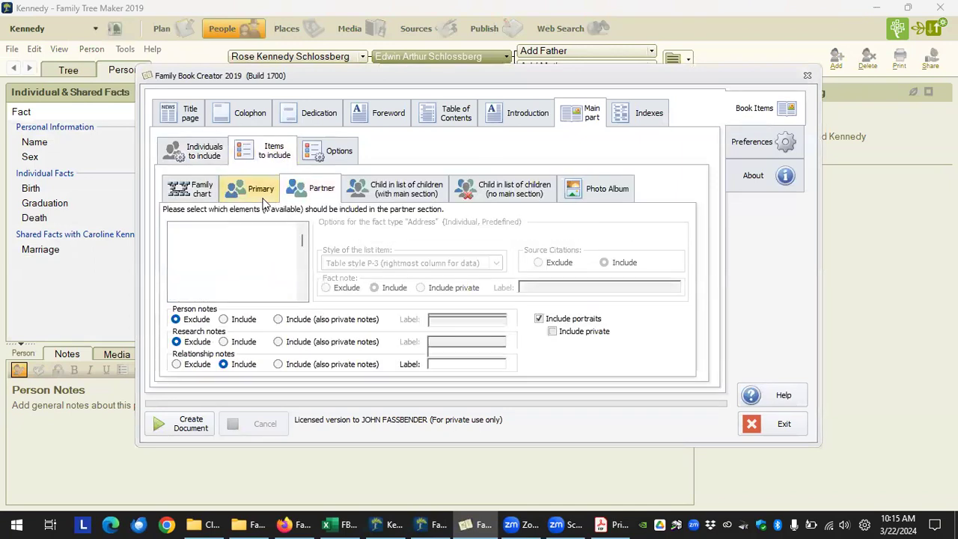
left_click(254, 189)
scroll(225, 278, "down", 3)
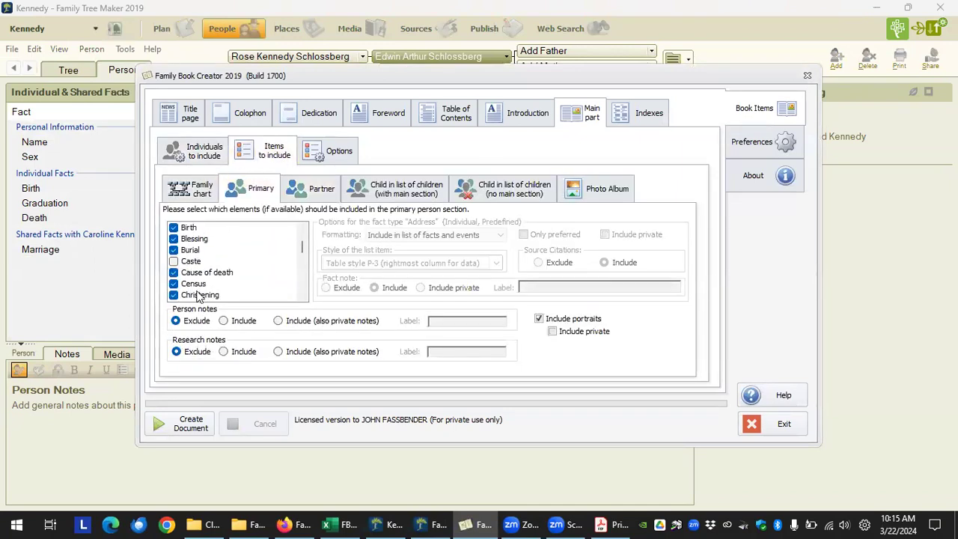
scroll(200, 296, "down", 1)
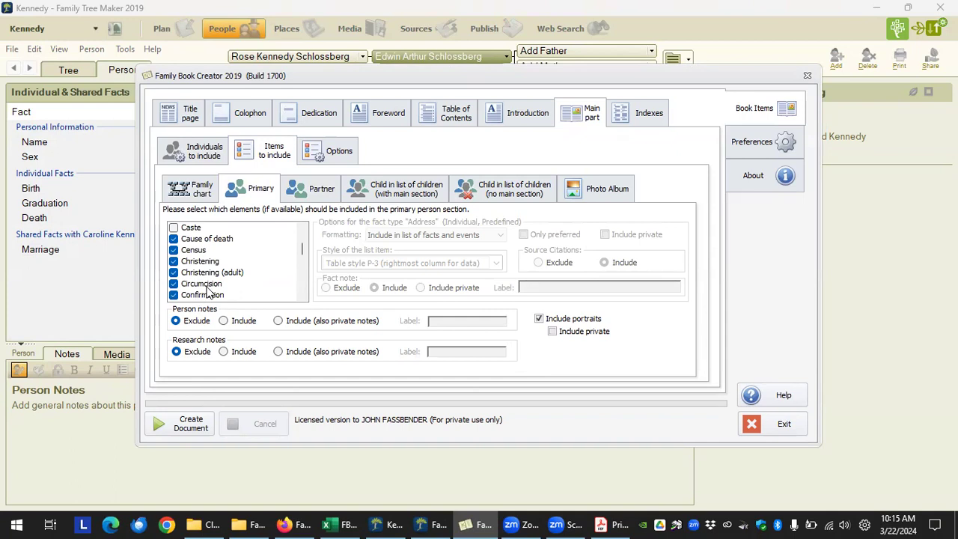
scroll(208, 292, "down", 3)
scroll(196, 276, "down", 2)
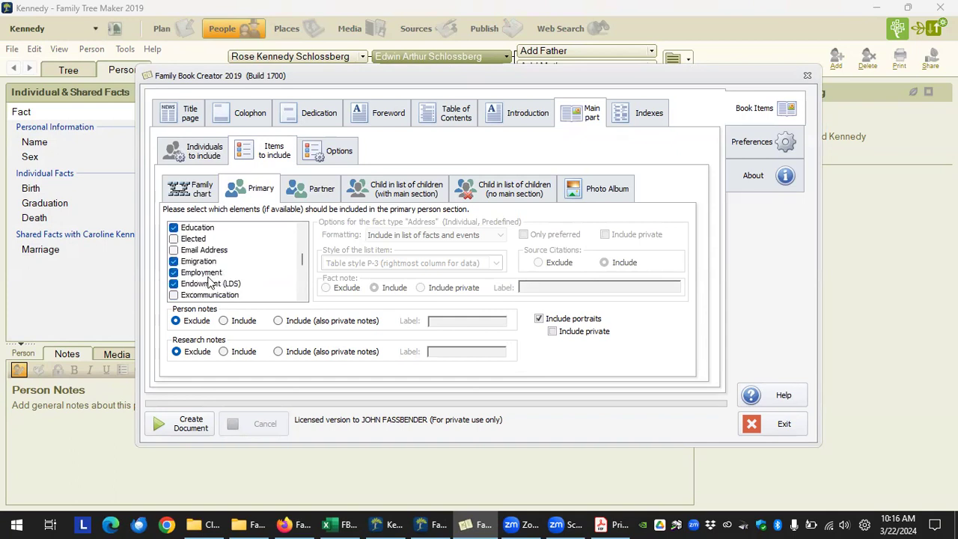
left_click(201, 272)
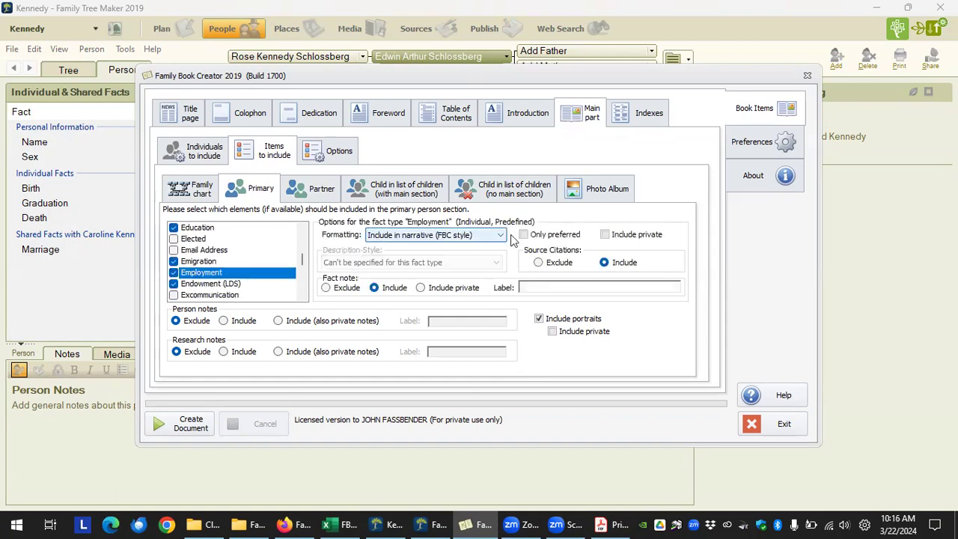
left_click(524, 235)
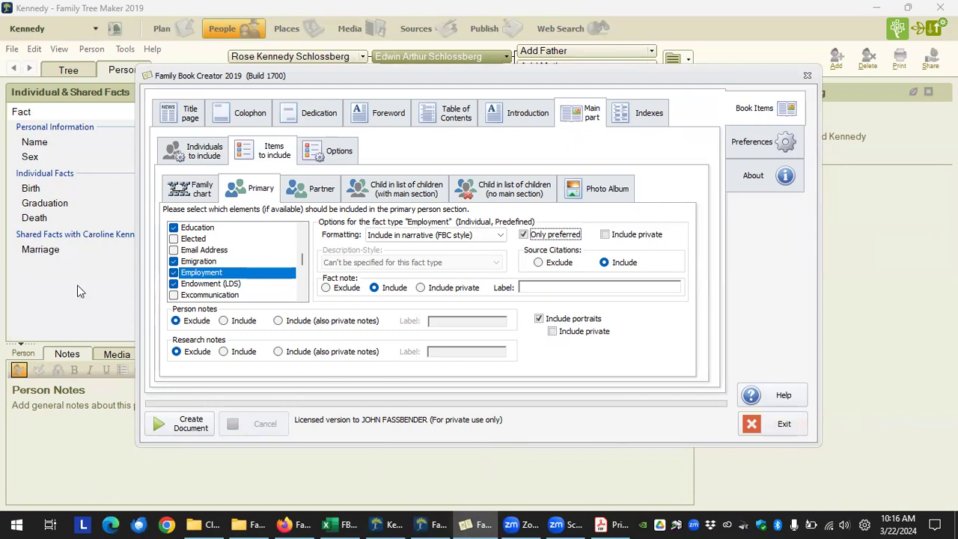
Step: Review the Privacy preferences and the character and paragraph styles, including the family chart's reference number style
left_click(751, 142)
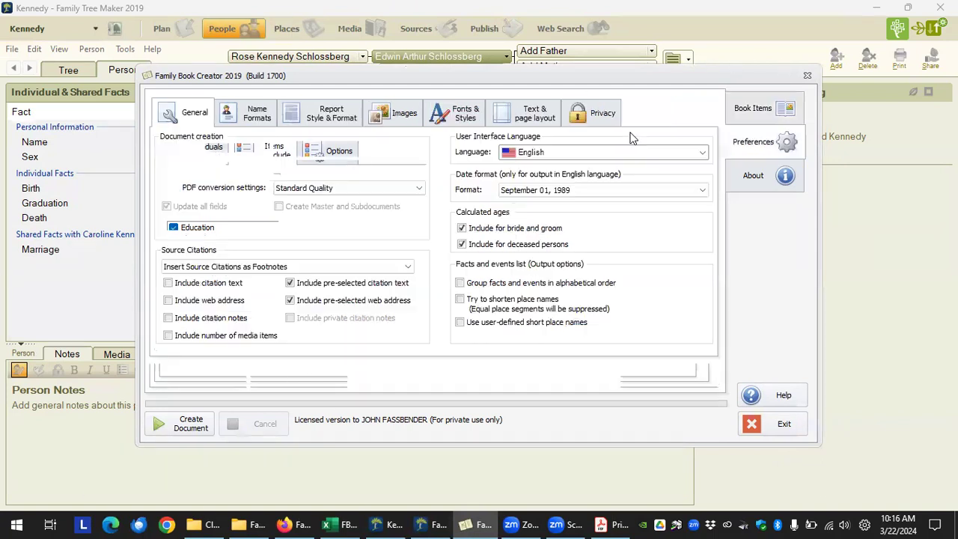
left_click(595, 112)
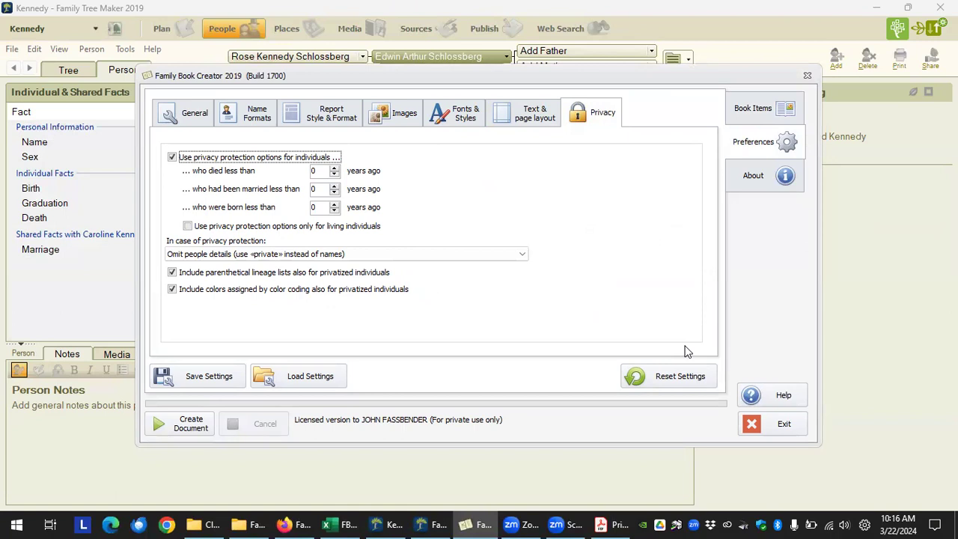
left_click(462, 118)
scroll(345, 223, "down", 6)
scroll(347, 236, "up", 10)
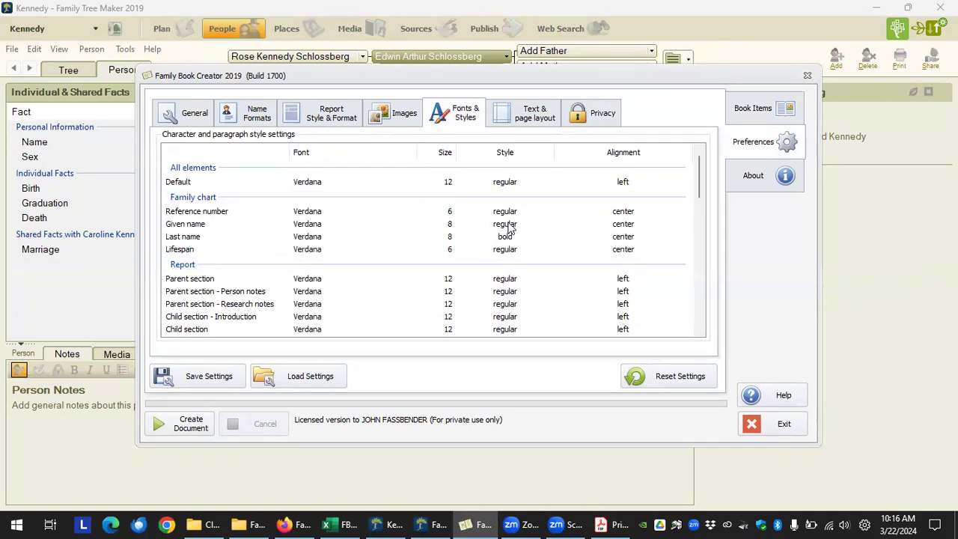
scroll(507, 237, "down", 2)
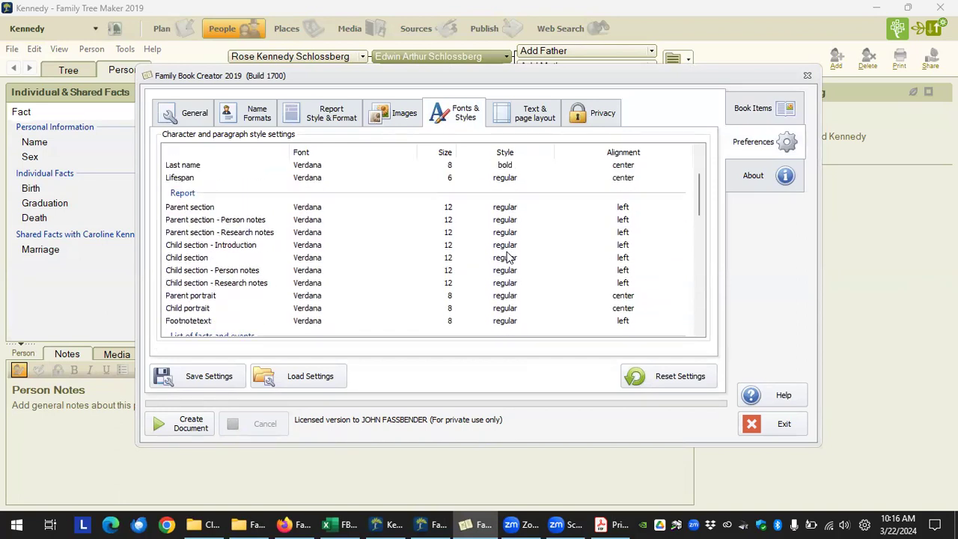
scroll(510, 258, "up", 2)
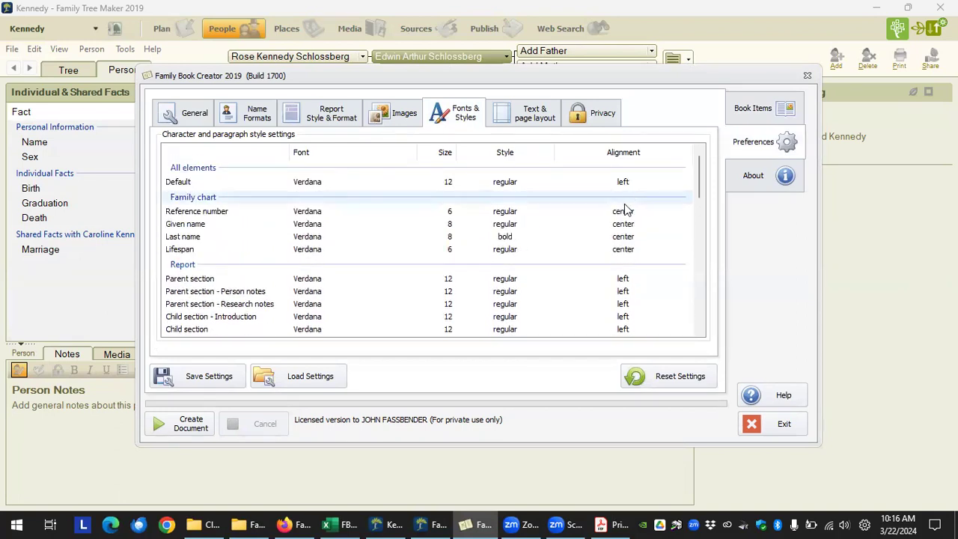
scroll(624, 315, "down", 1)
scroll(624, 314, "down", 12)
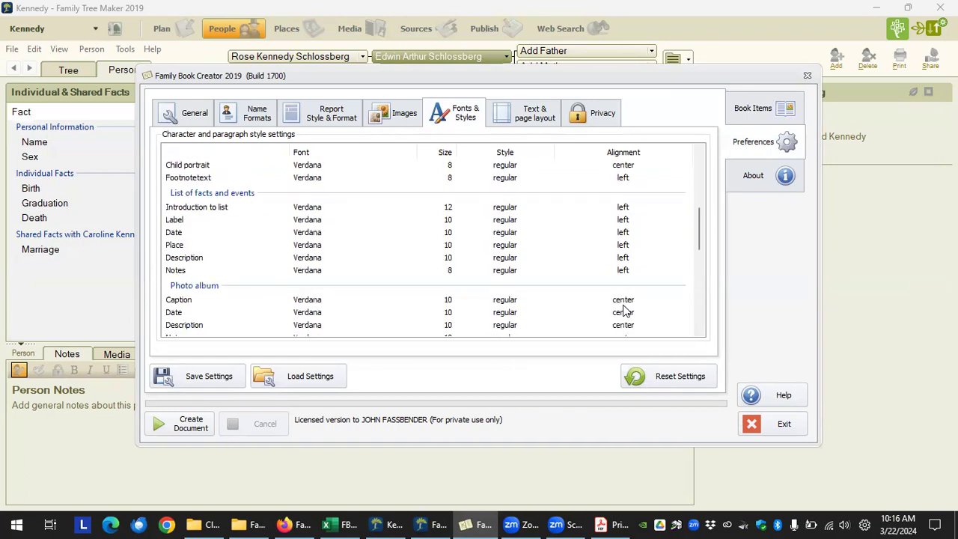
scroll(614, 290, "up", 15)
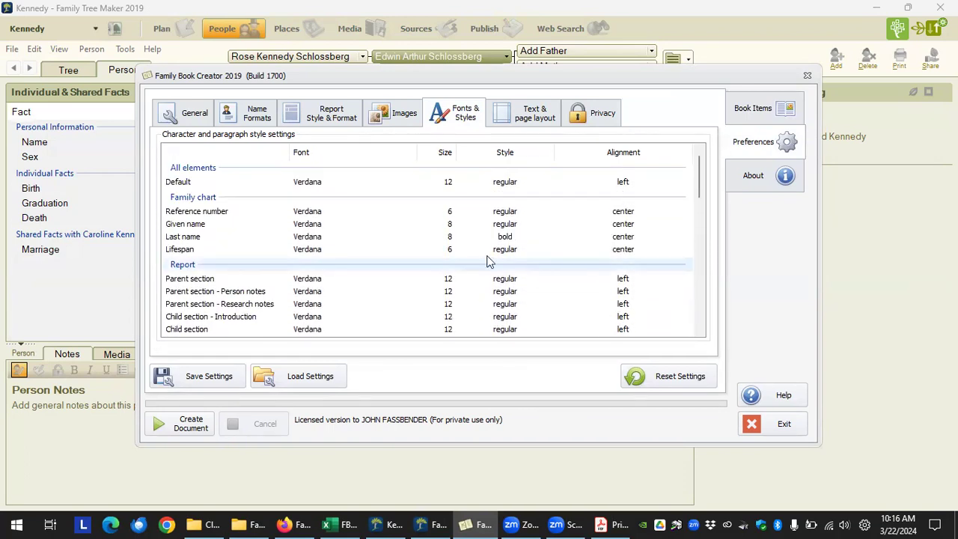
left_click(224, 215)
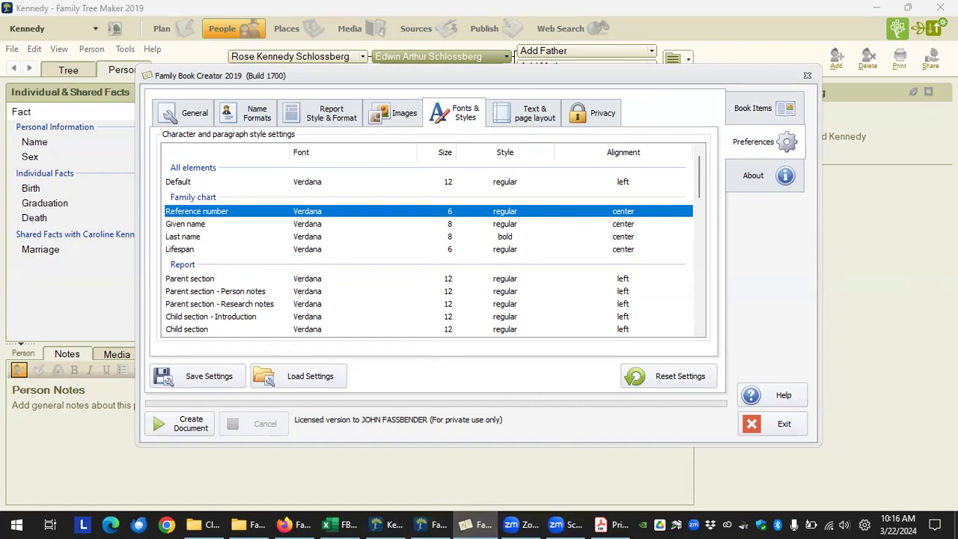
Step: Switch to PrivacyProtection.pdf in Acrobat and go to the family chart of John Fitzgerald Kennedy and Jacqueline Lee Bouvier
left_click(248, 525)
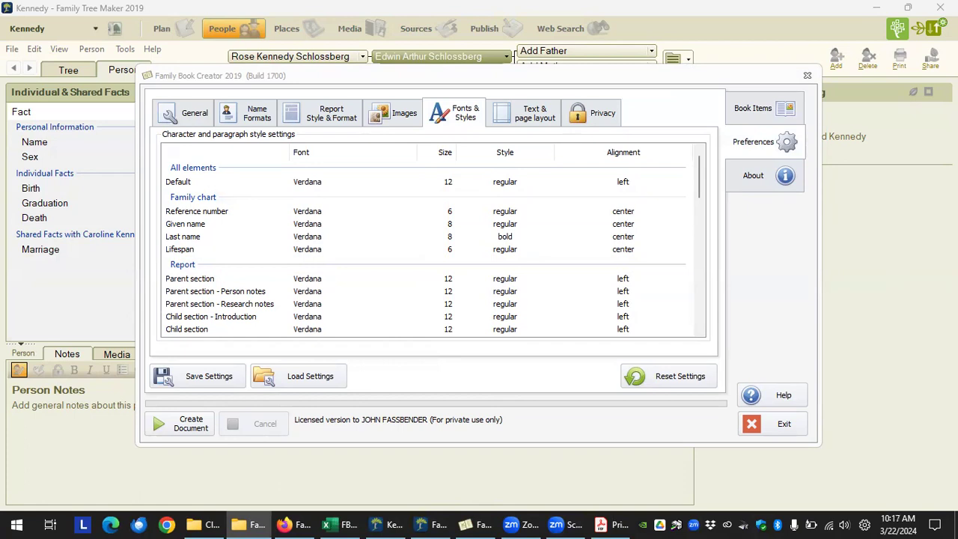
key("alt+Tab")
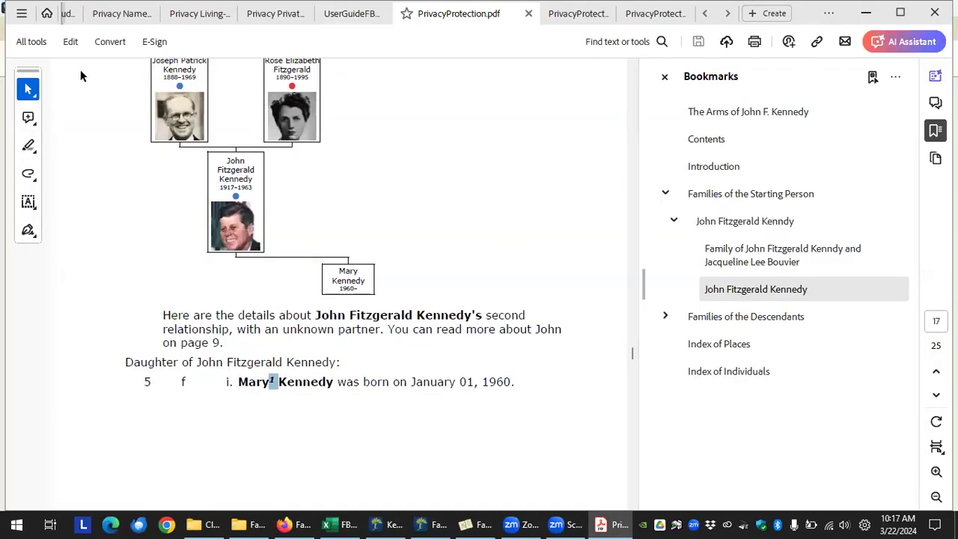
left_click(713, 194)
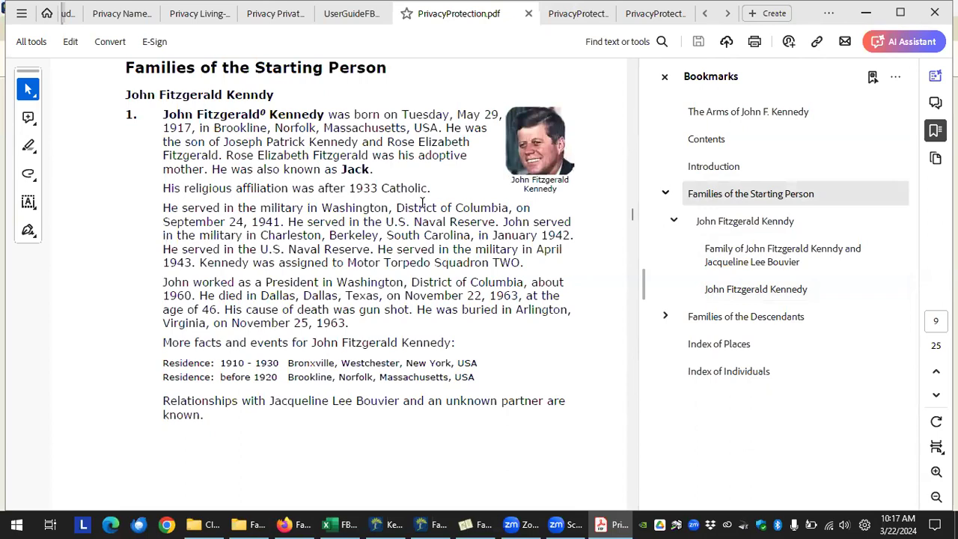
scroll(427, 204, "up", 20)
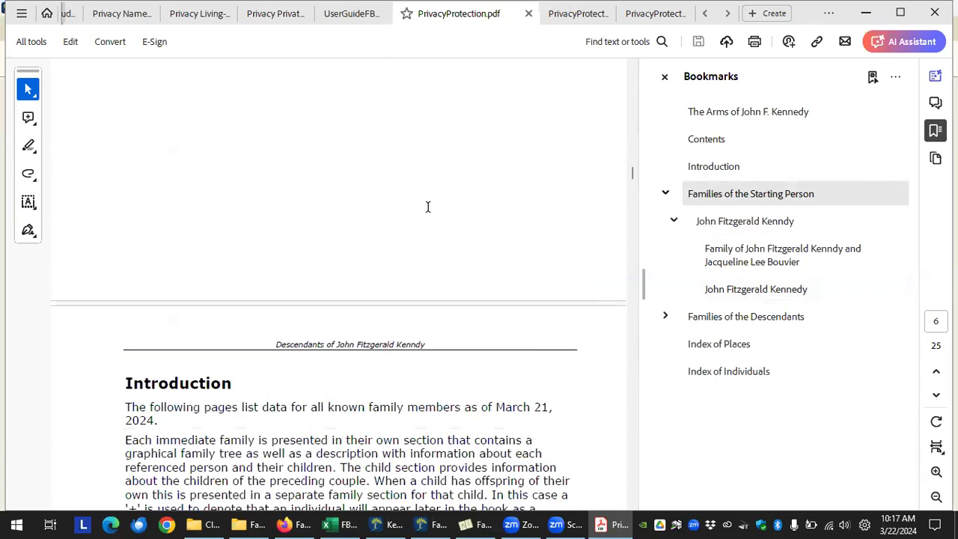
left_click(715, 223)
left_click(718, 250)
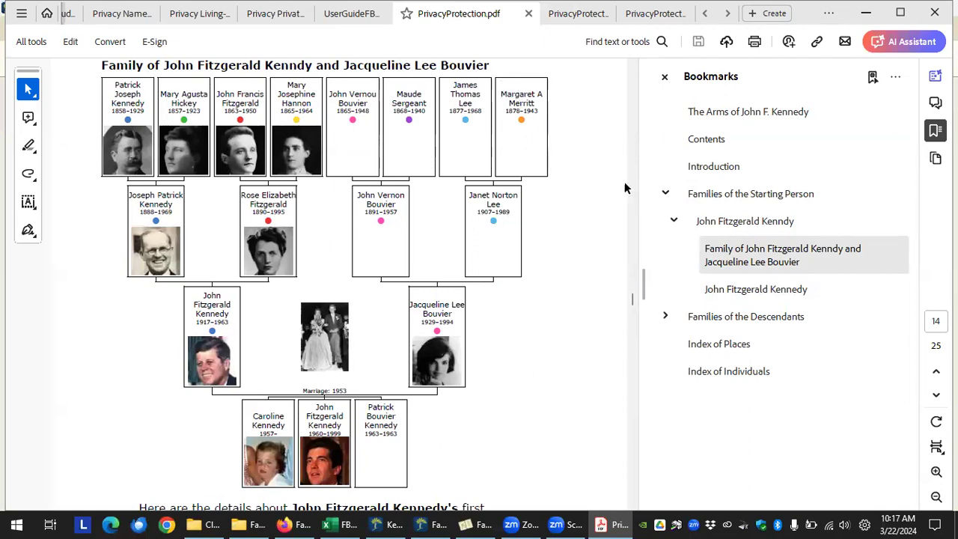
Step: Return to Family Book Creator and examine the family chart's given name, last name and lifespan font styles
left_click(474, 524)
left_click(205, 225)
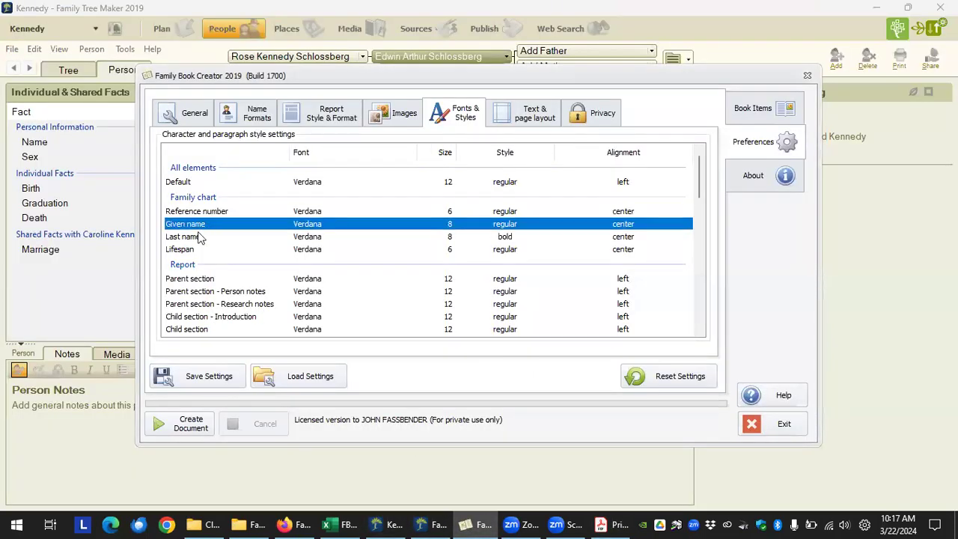
left_click(195, 238)
left_click(197, 251)
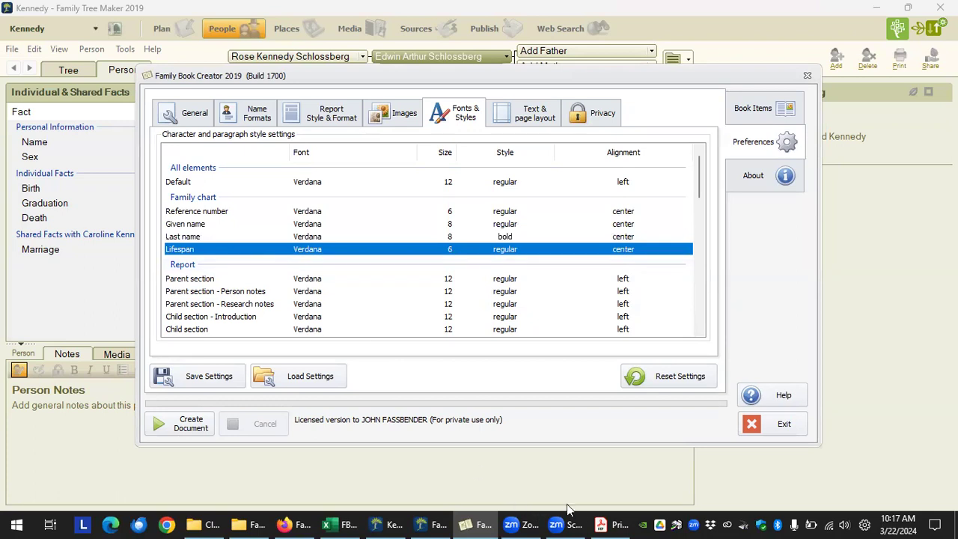
Step: Switch back to PrivacyProtection.pdf and examine the names and lifespans in the family chart and the text below it
left_click(610, 523)
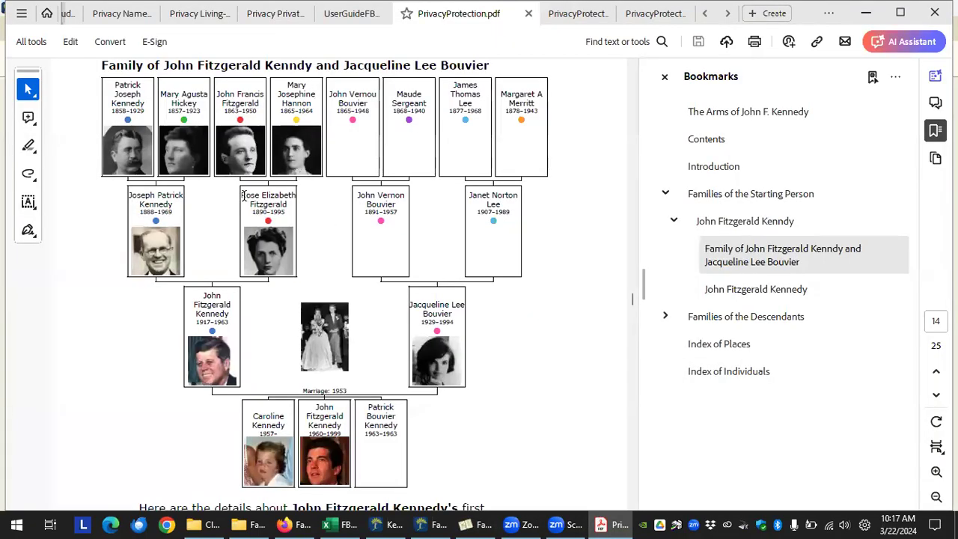
left_click_drag(241, 191, 306, 188)
left_click(245, 205)
left_click_drag(245, 205, 298, 218)
scroll(495, 399, "down", 5)
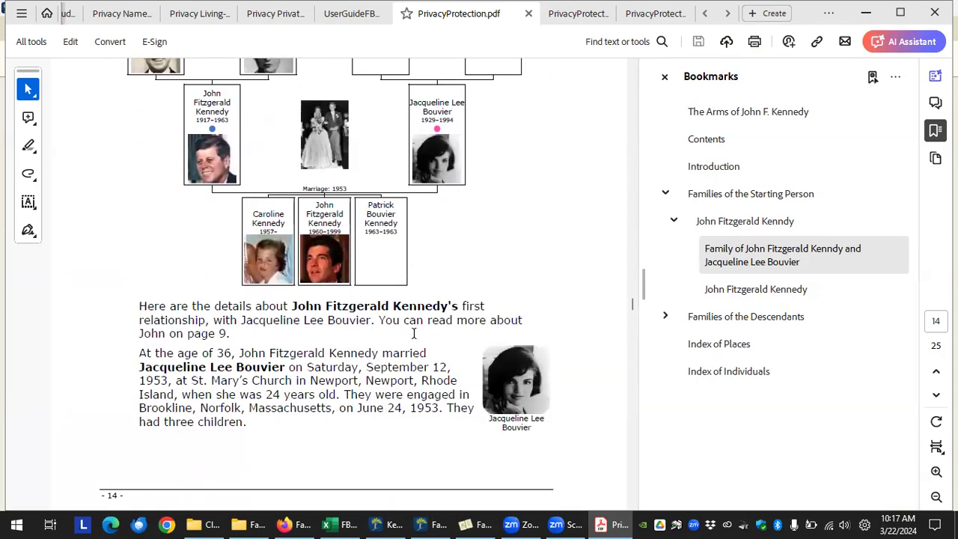
Step: Return to Family Book Creator and review the font styles for the report, facts list, photo album and general elements
left_click(467, 524)
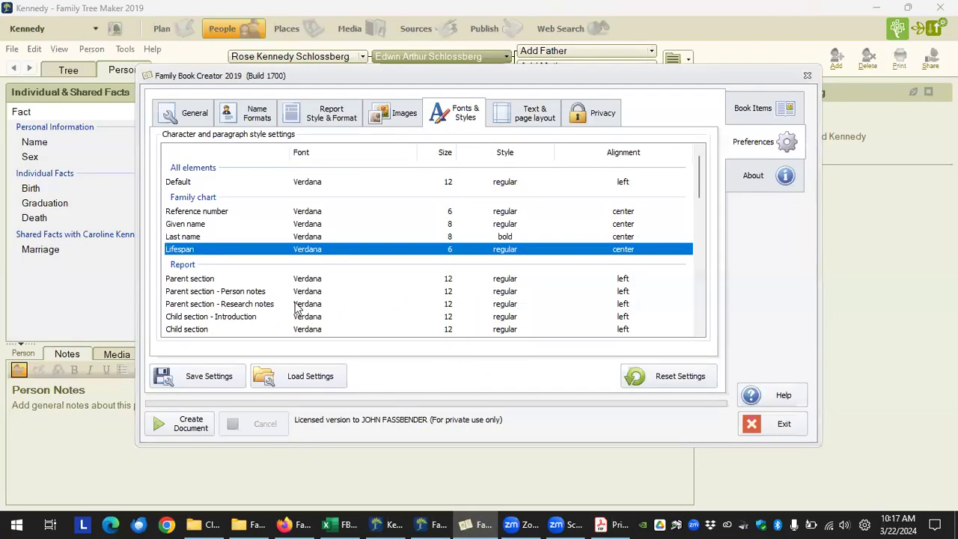
scroll(255, 295, "down", 2)
scroll(255, 296, "down", 3)
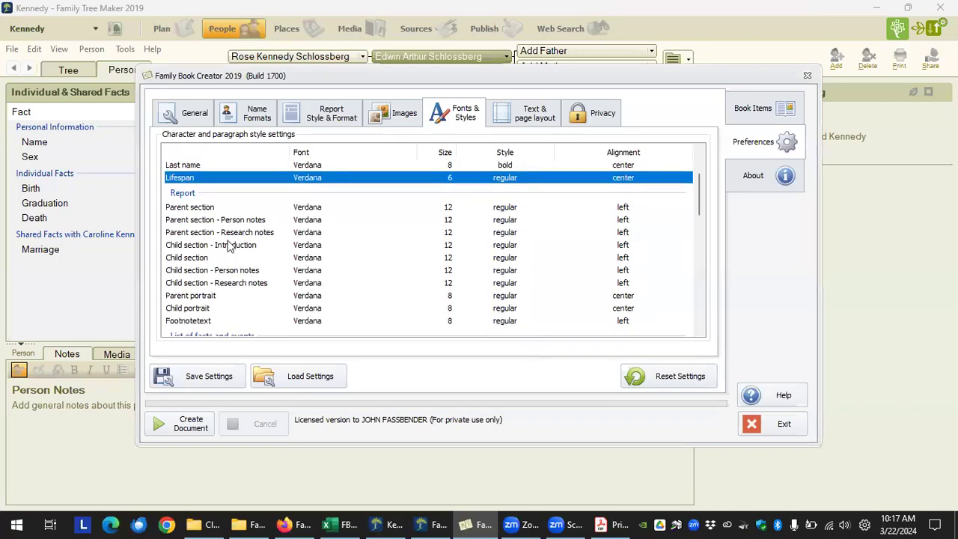
scroll(217, 191, "up", 1)
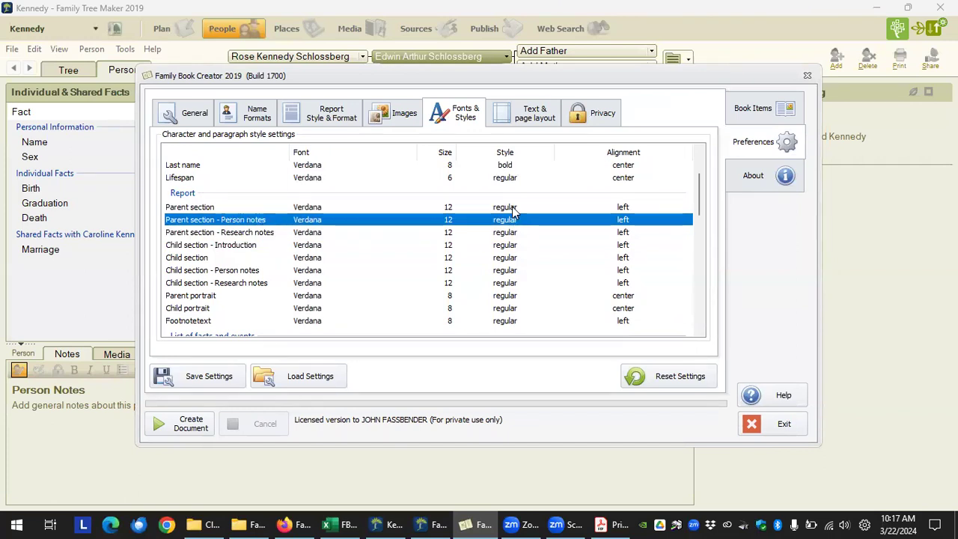
scroll(255, 273, "down", 12)
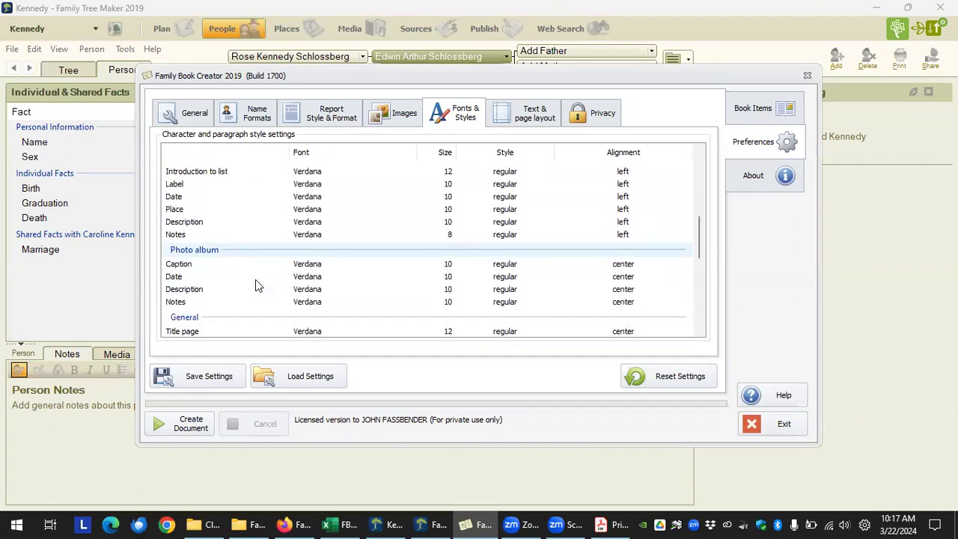
scroll(257, 281, "down", 2)
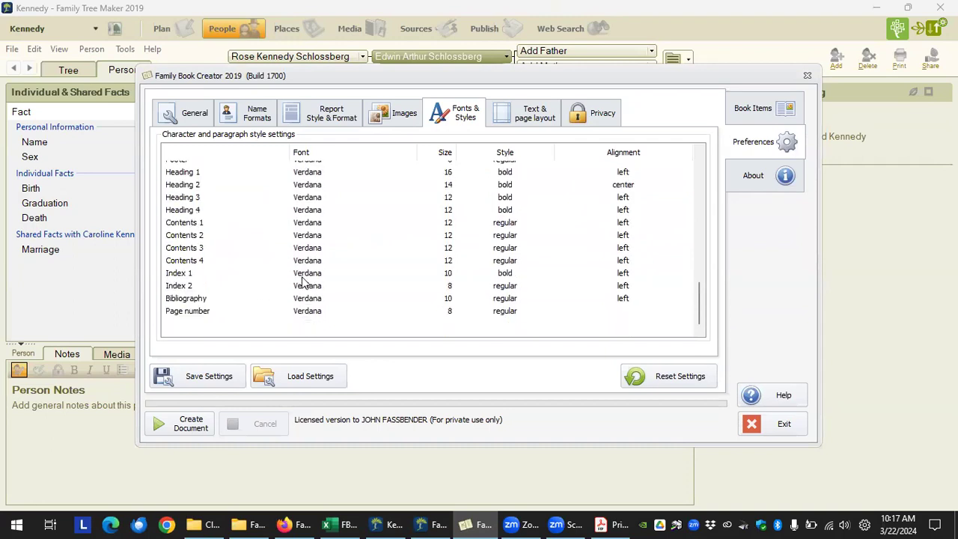
scroll(310, 277, "up", 14)
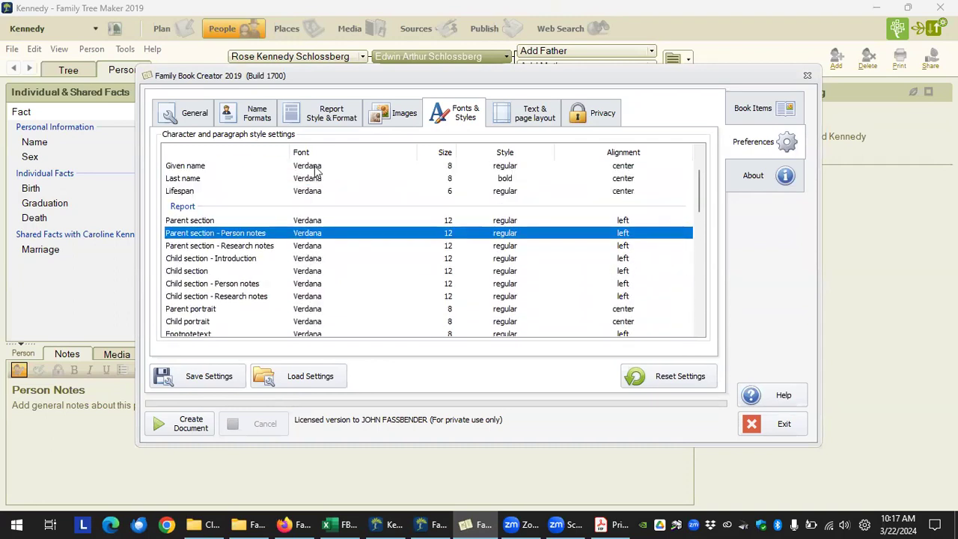
scroll(332, 191, "up", 2)
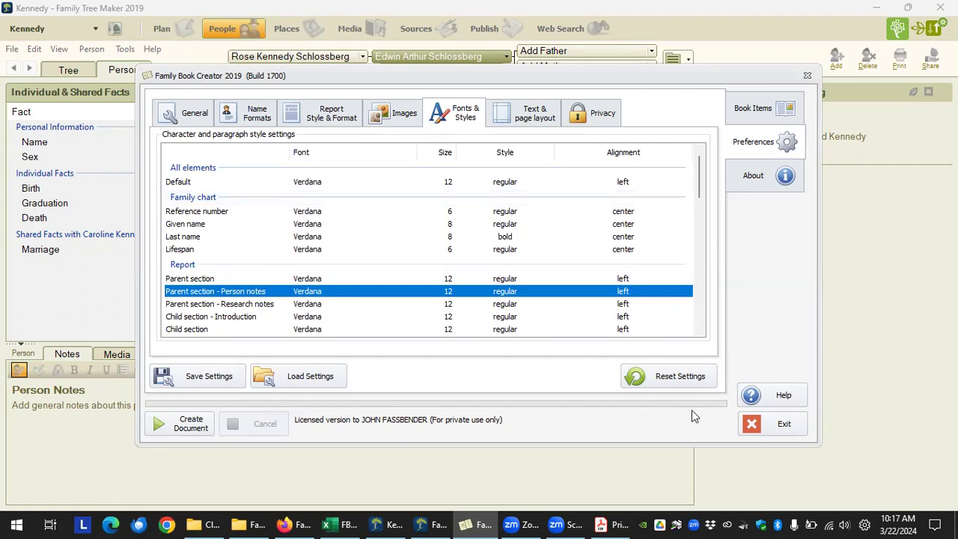
Step: Reset all Family Book Creator preferences to their default values
left_click(666, 379)
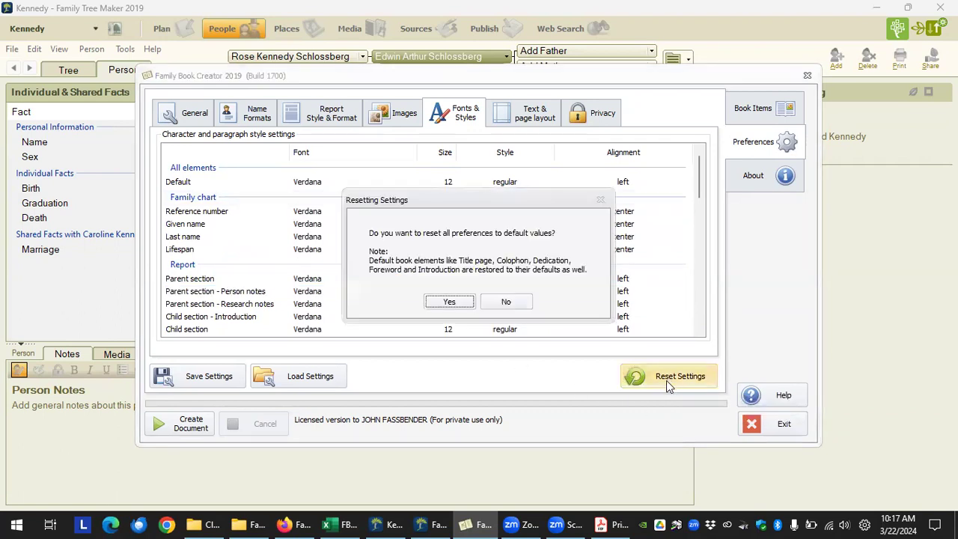
left_click(472, 301)
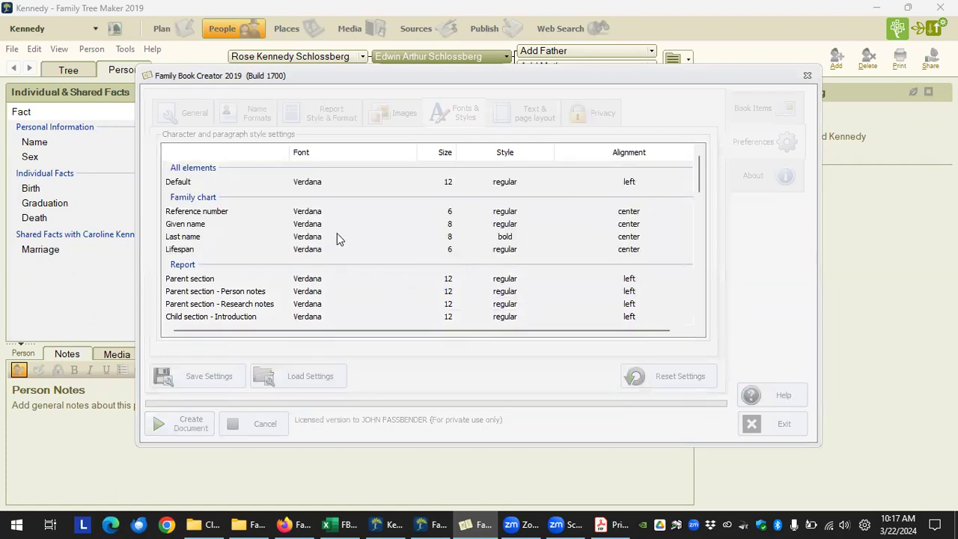
Step: Open the font choice of the Default element and look through the styles of the report and facts list
left_click(322, 182)
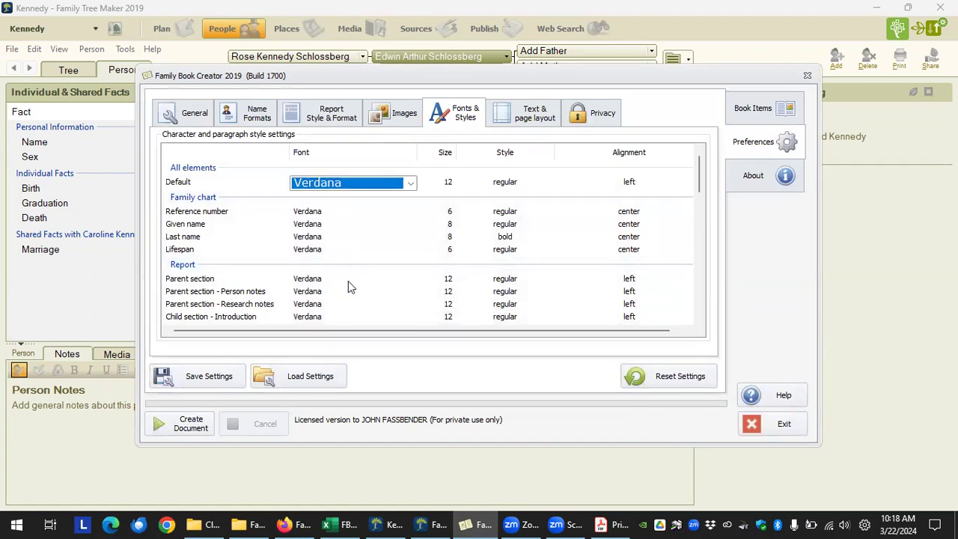
scroll(348, 284, "down", 4)
scroll(348, 284, "up", 4)
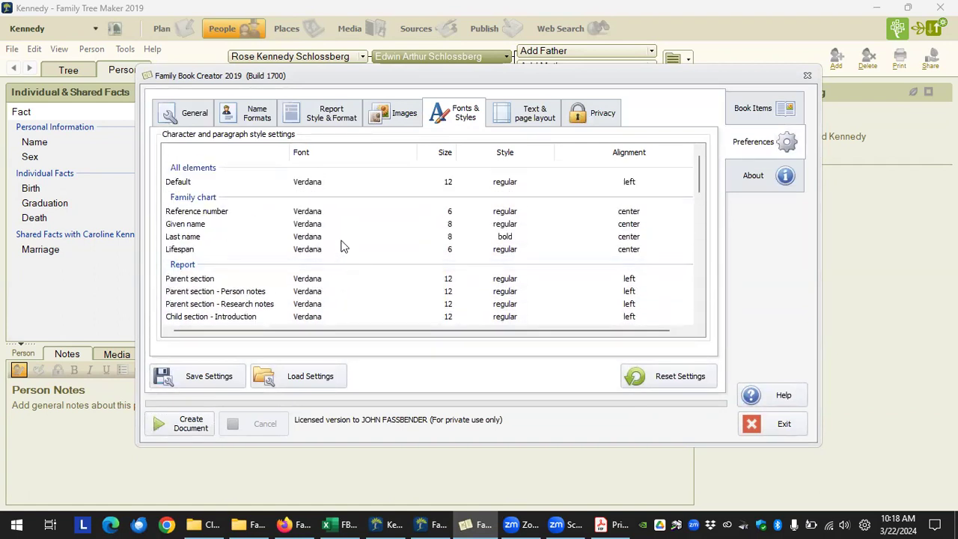
scroll(341, 292, "down", 6)
scroll(341, 292, "up", 2)
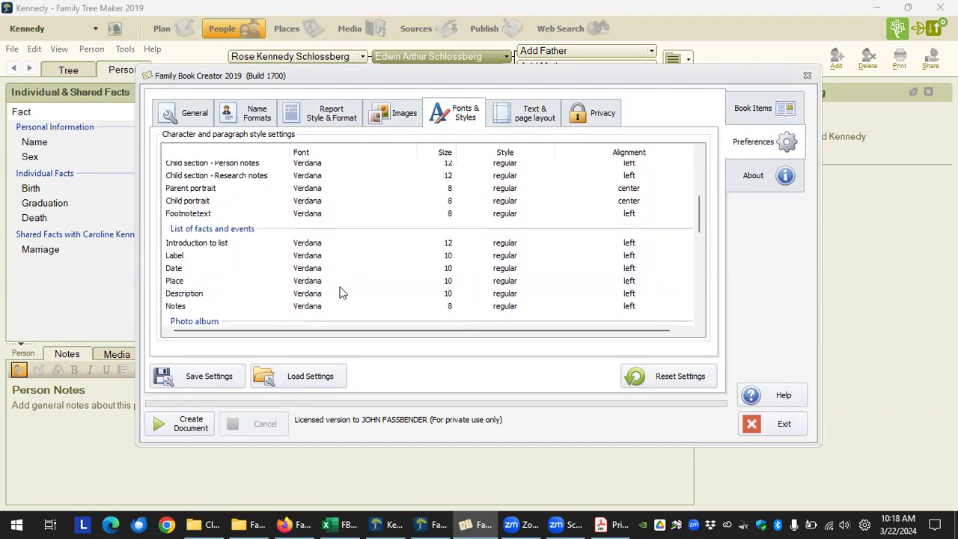
Step: Set the font of the Default element for all elements to Arial
scroll(341, 292, "up", 4)
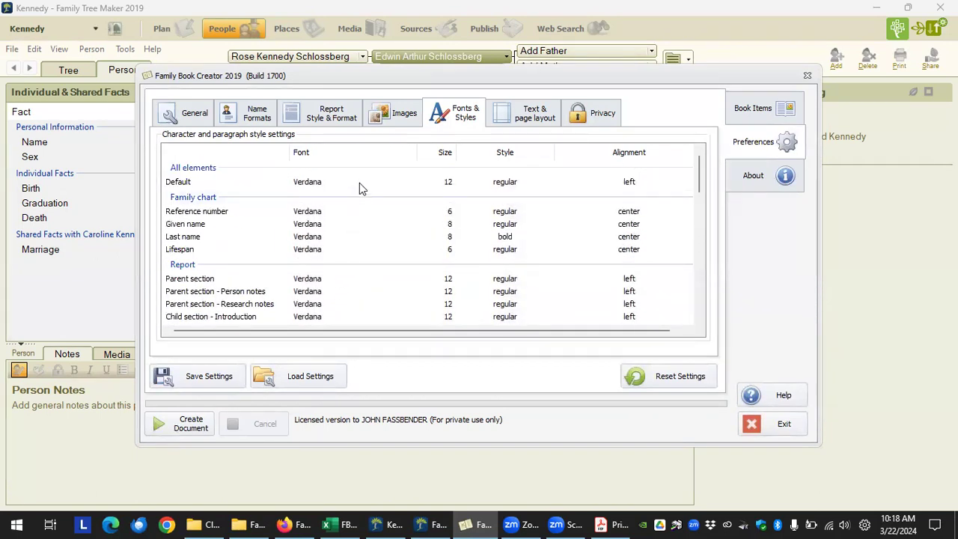
left_click(345, 179)
left_click(345, 181)
left_click(410, 183)
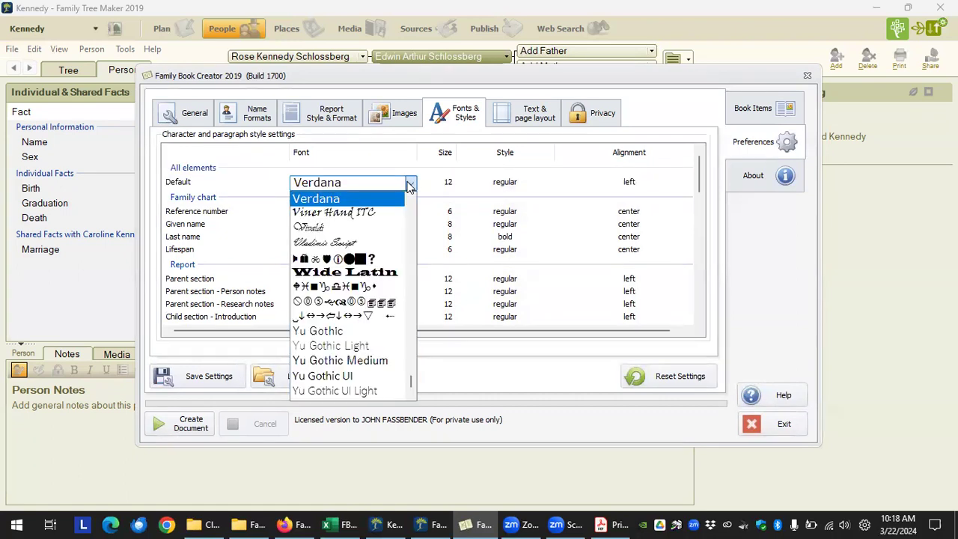
scroll(397, 235, "up", 20)
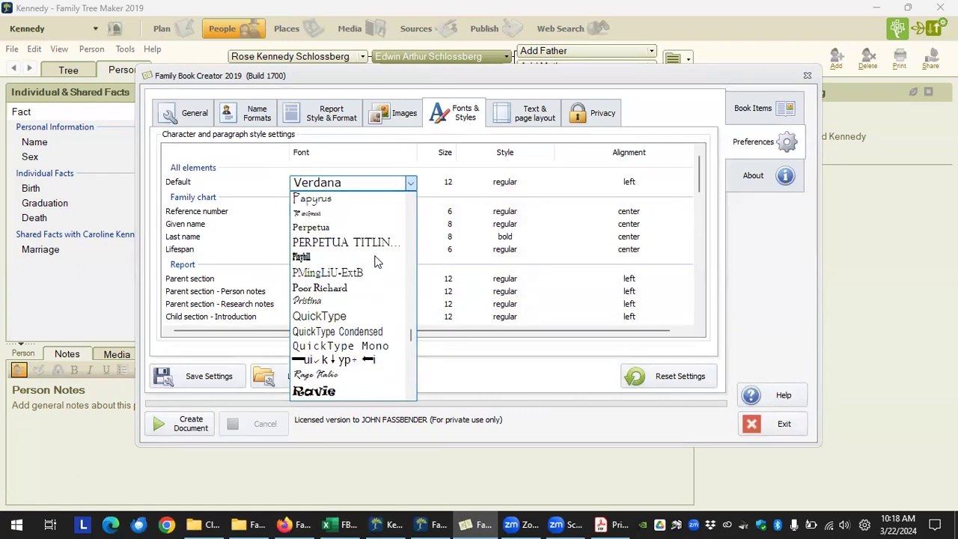
scroll(376, 259, "up", 15)
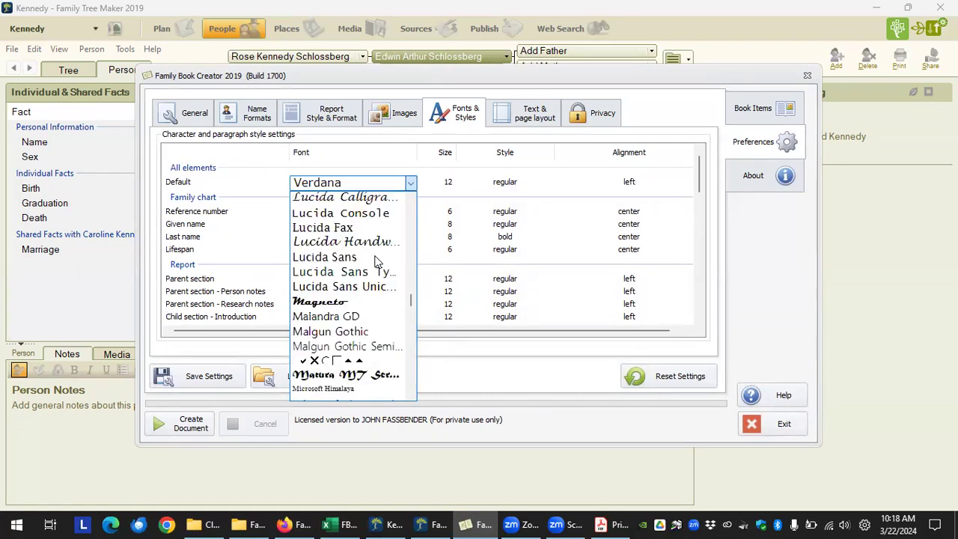
left_click(332, 184)
key("a")
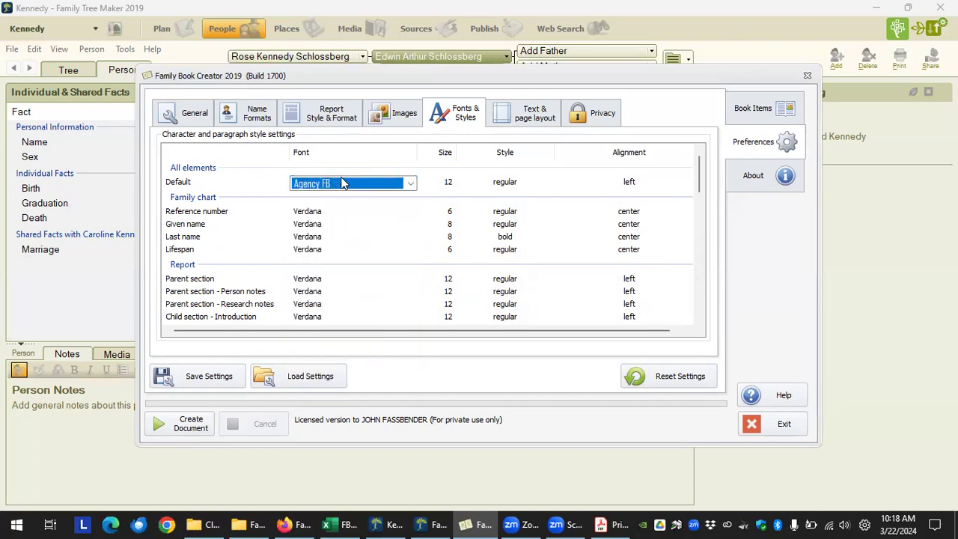
left_click(411, 183)
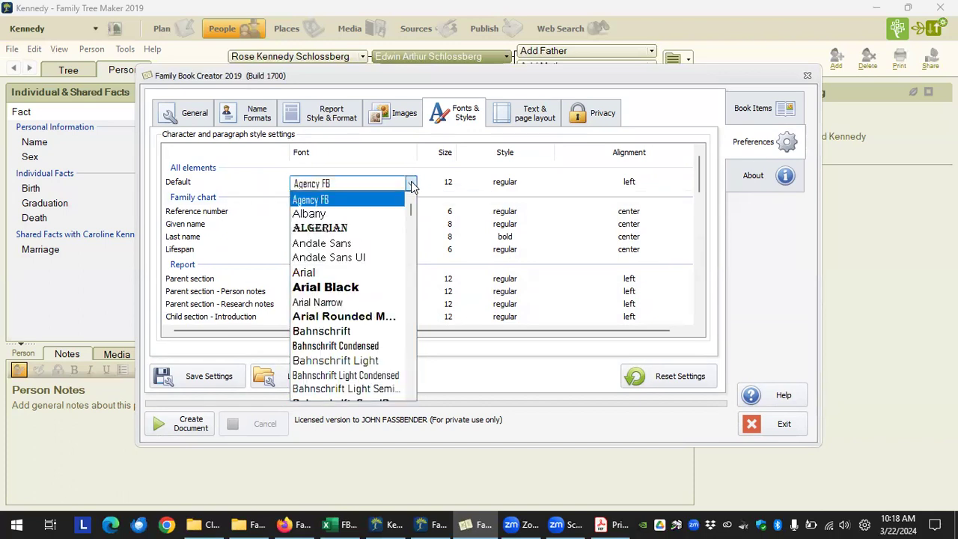
left_click(348, 273)
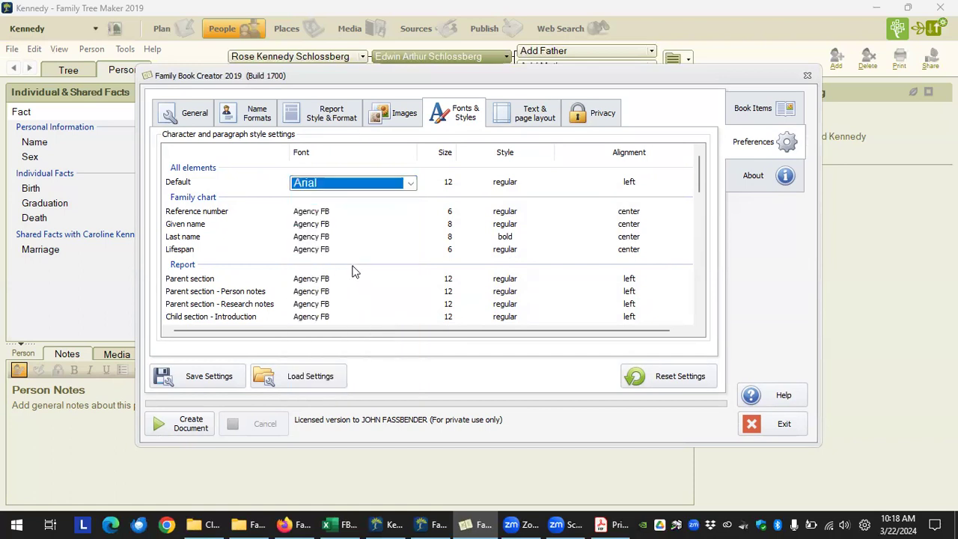
Step: Review the fonts of all listed elements, from the family chart and report down to the bibliography and page number
scroll(362, 238, "down", 3)
scroll(361, 239, "down", 12)
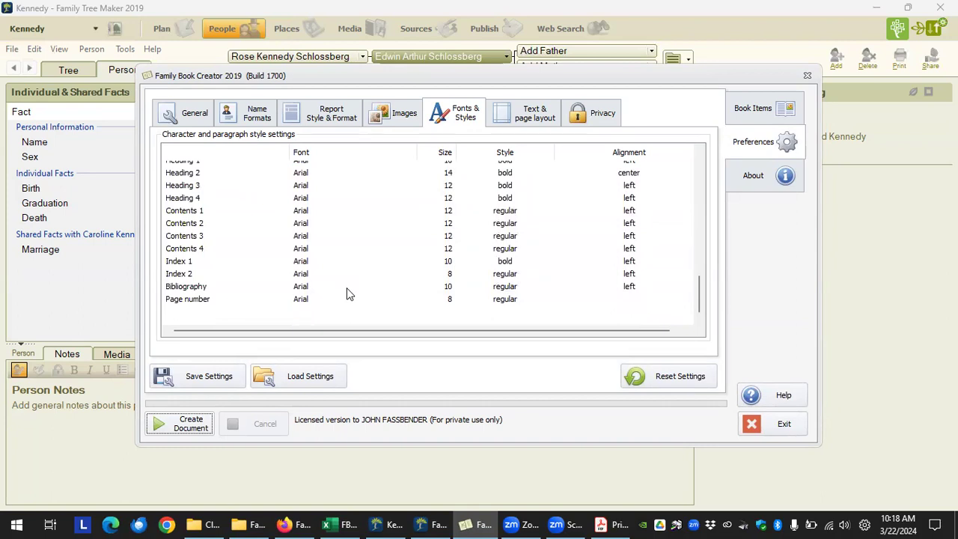
scroll(347, 293, "up", 15)
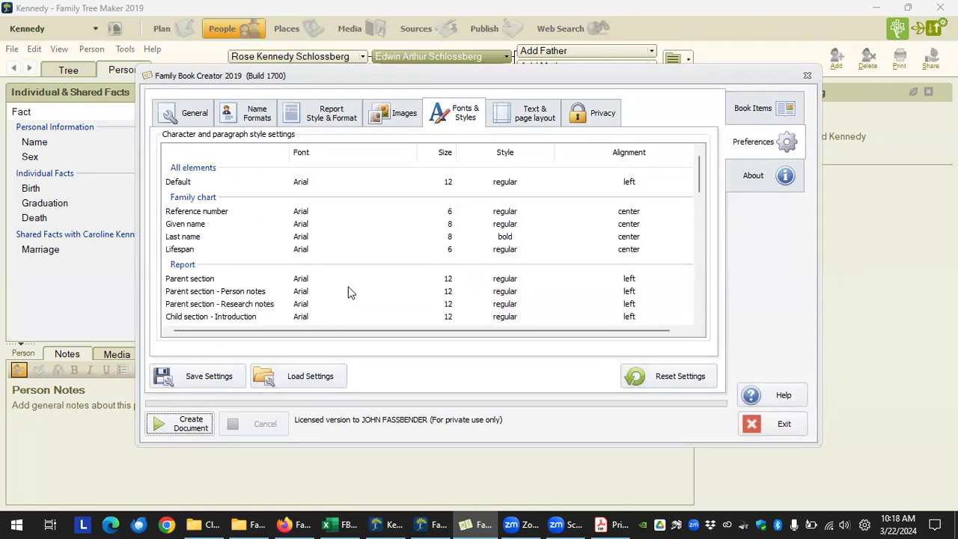
scroll(349, 292, "down", 1)
scroll(349, 292, "down", 3)
scroll(349, 292, "up", 5)
scroll(332, 240, "down", 3)
scroll(335, 253, "up", 3)
Step: Set the font of the family chart's Reference number to Lucida Console
left_click(325, 209)
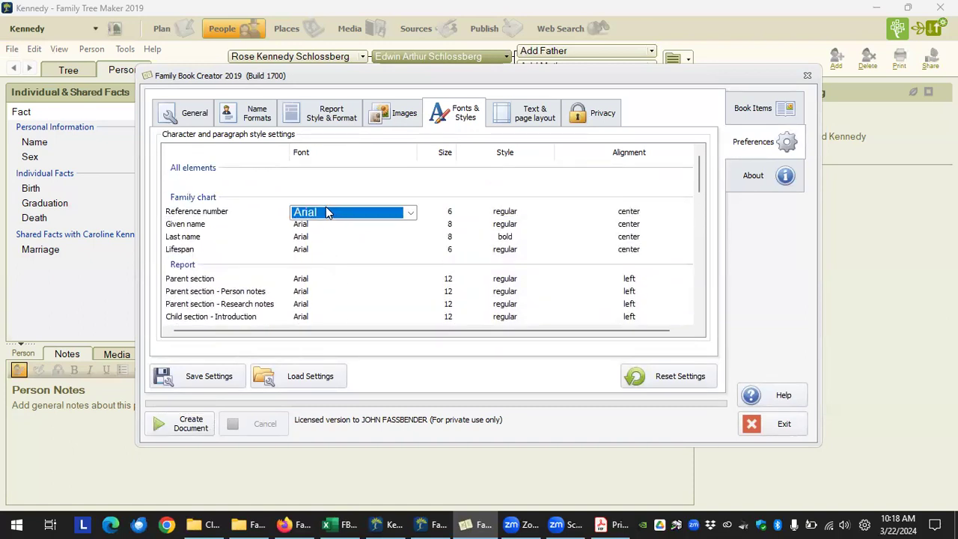
left_click(410, 213)
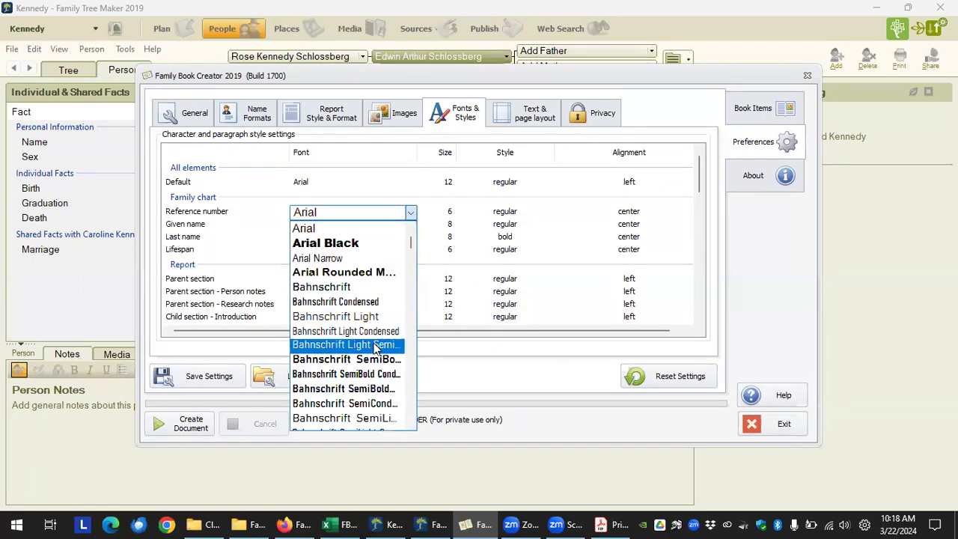
scroll(375, 343, "down", 4)
key("l")
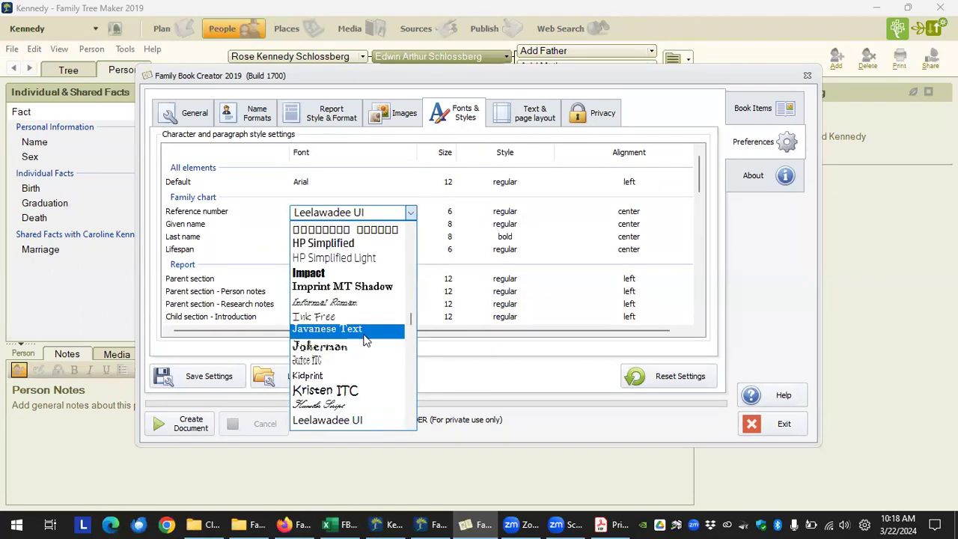
scroll(361, 342, "down", 4)
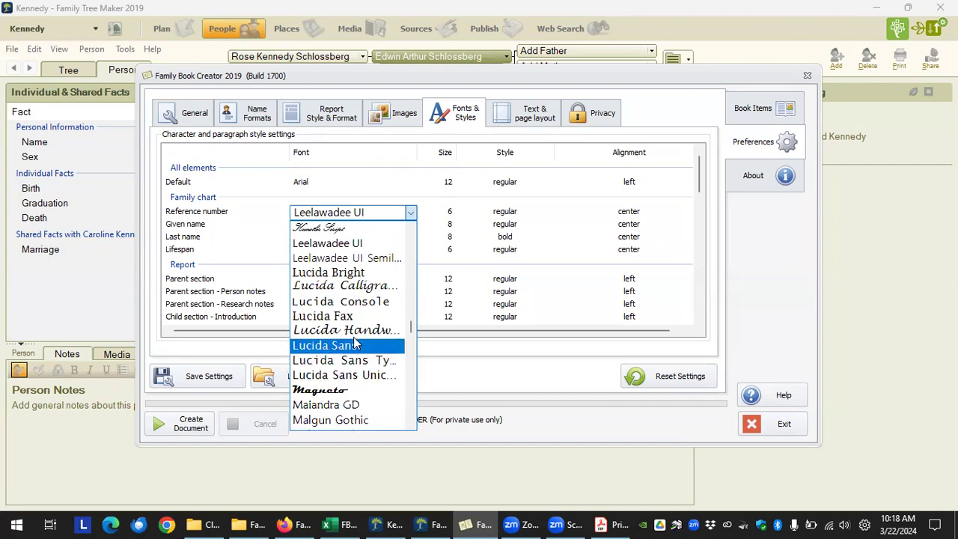
left_click(368, 301)
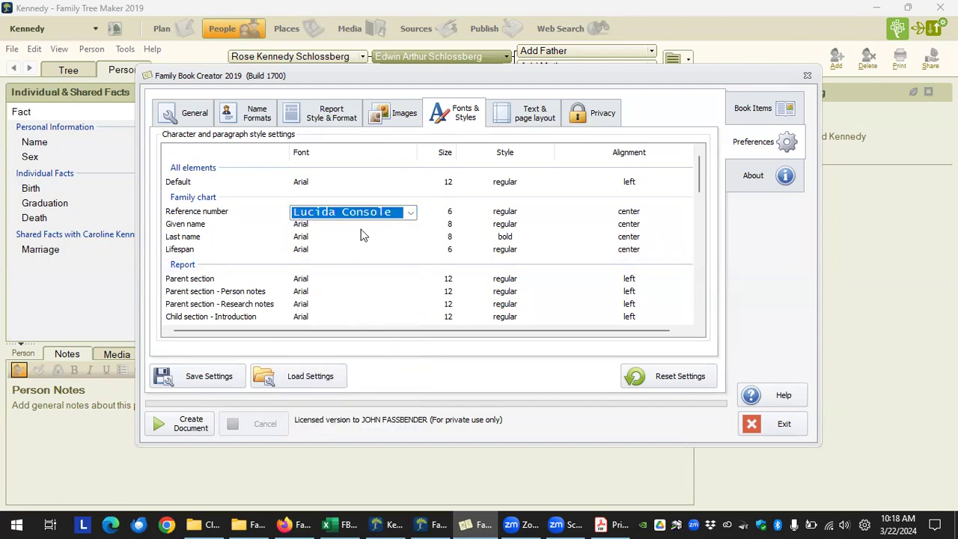
left_click(344, 229)
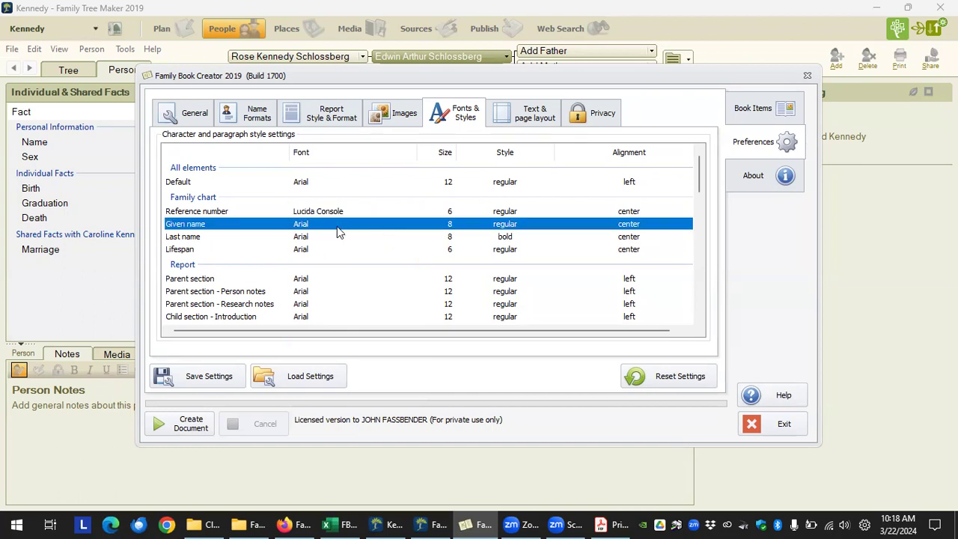
Step: Set the font of the Default element for all elements to Britannic Bold
scroll(334, 255, "down", 3)
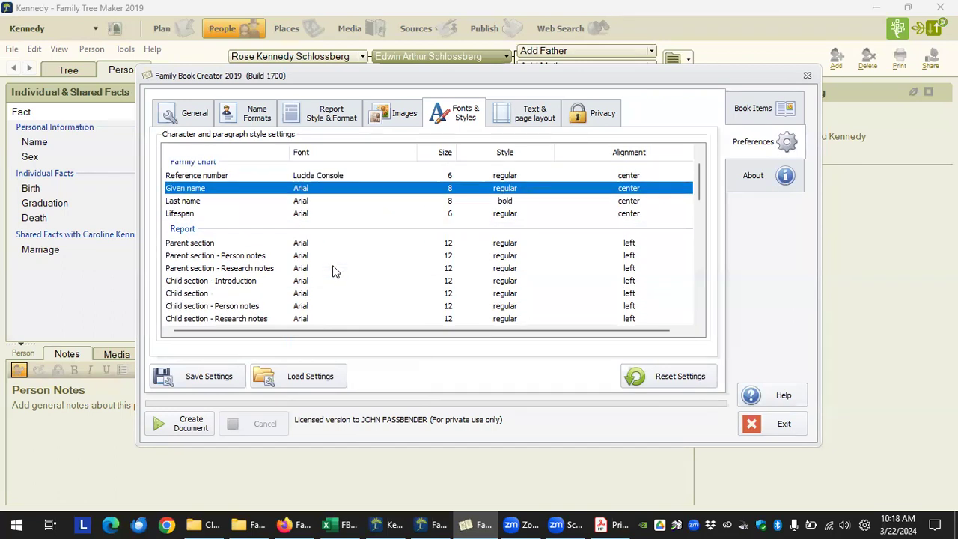
scroll(334, 292, "up", 3)
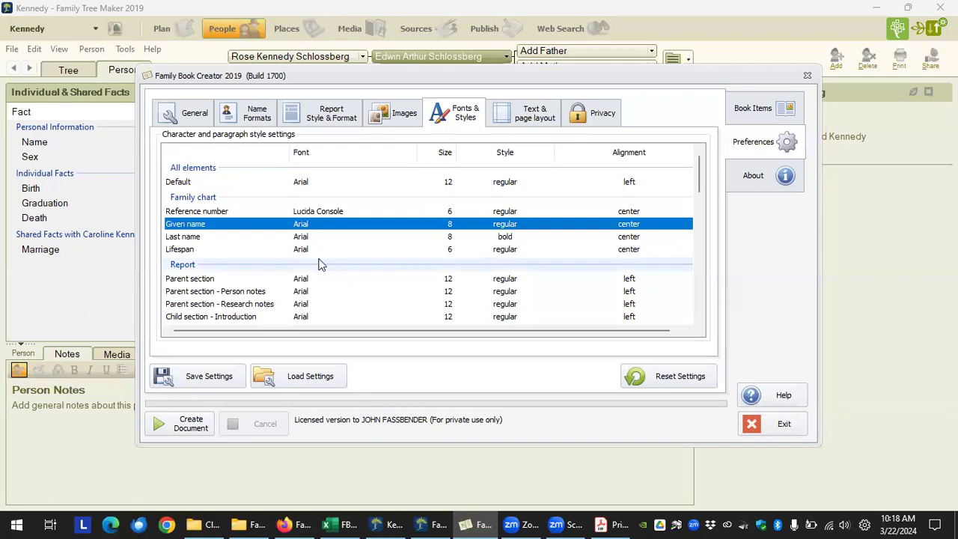
double_click(349, 184)
left_click(361, 187)
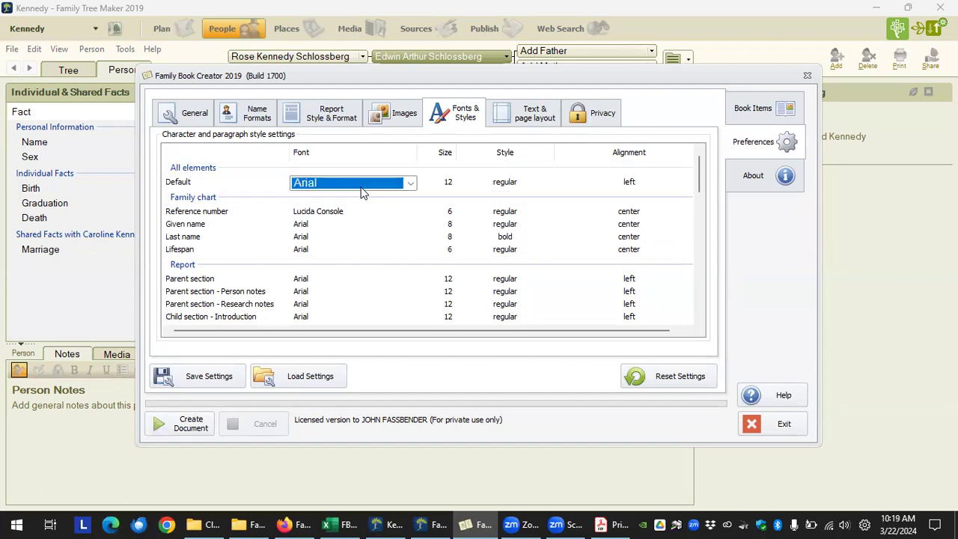
left_click(362, 187)
scroll(352, 378, "down", 7)
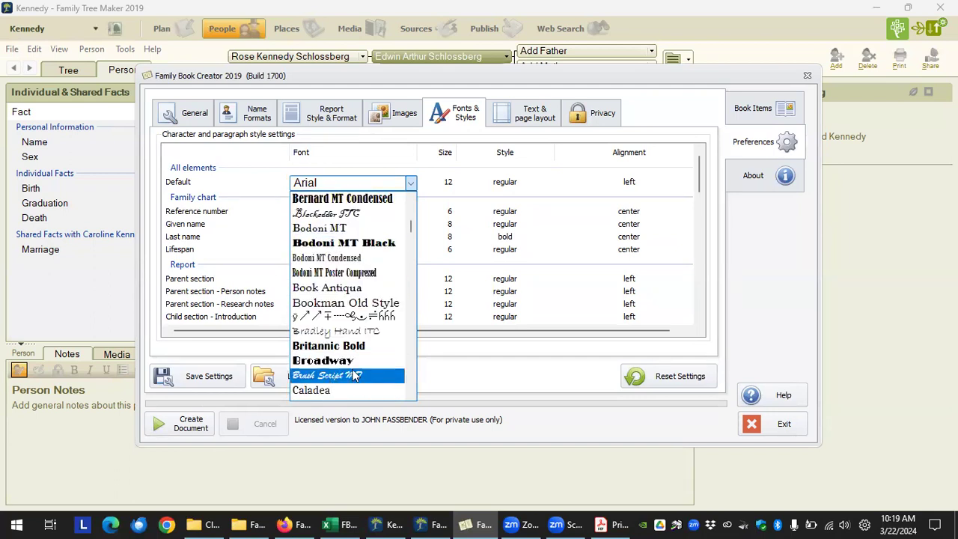
left_click(346, 348)
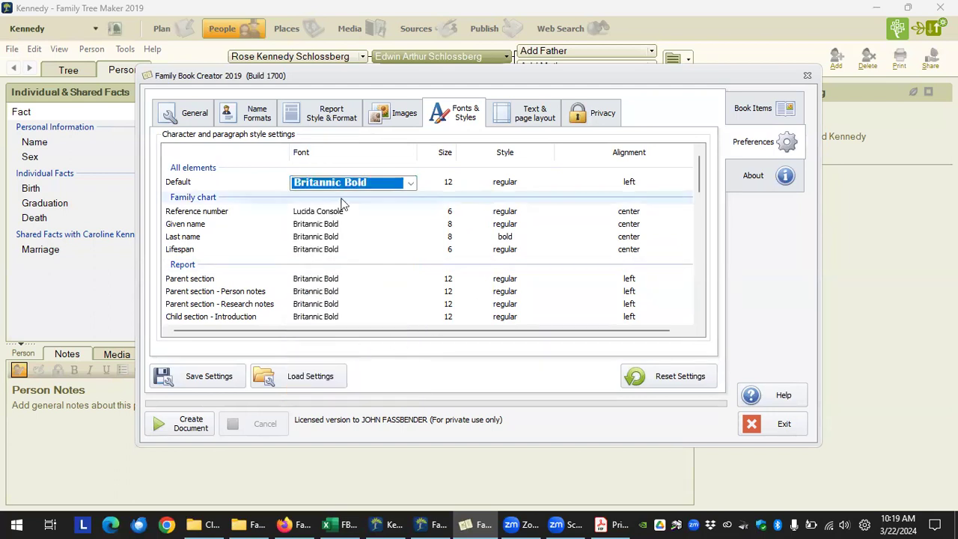
Step: Compare the family chart's Reference number font with the fonts of the report, photo album and general elements
scroll(389, 236, "down", 2)
scroll(392, 236, "up", 2)
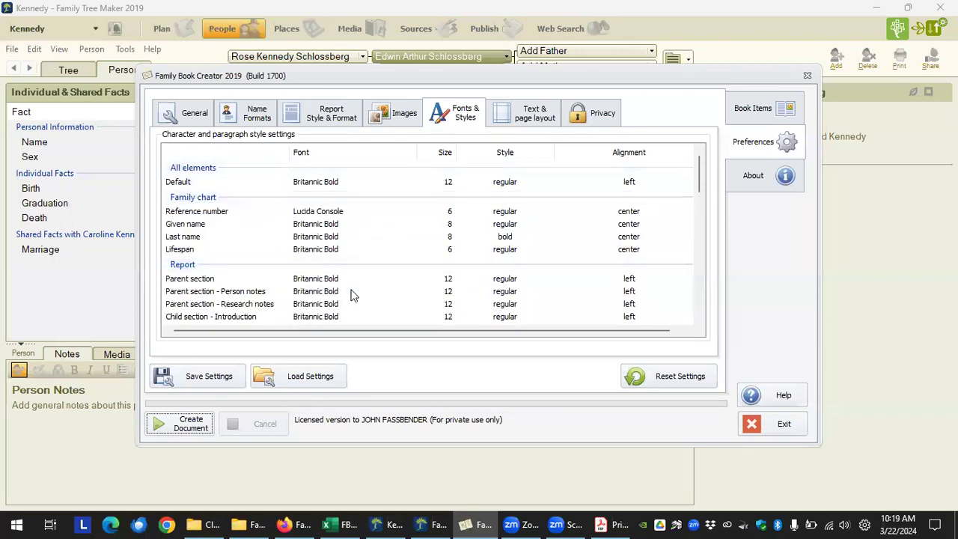
scroll(351, 303, "down", 3)
scroll(352, 304, "up", 3)
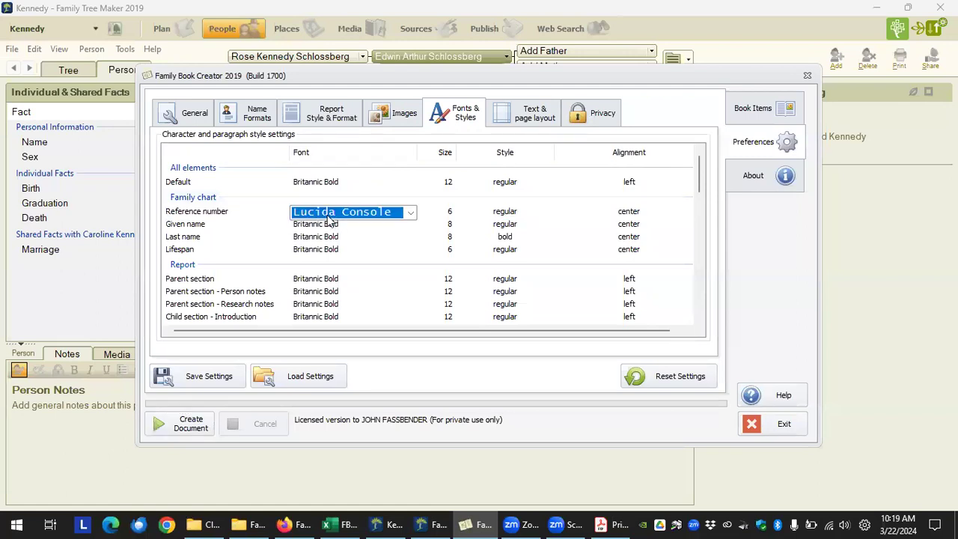
left_click(357, 225)
left_click(356, 213)
scroll(379, 247, "down", 15)
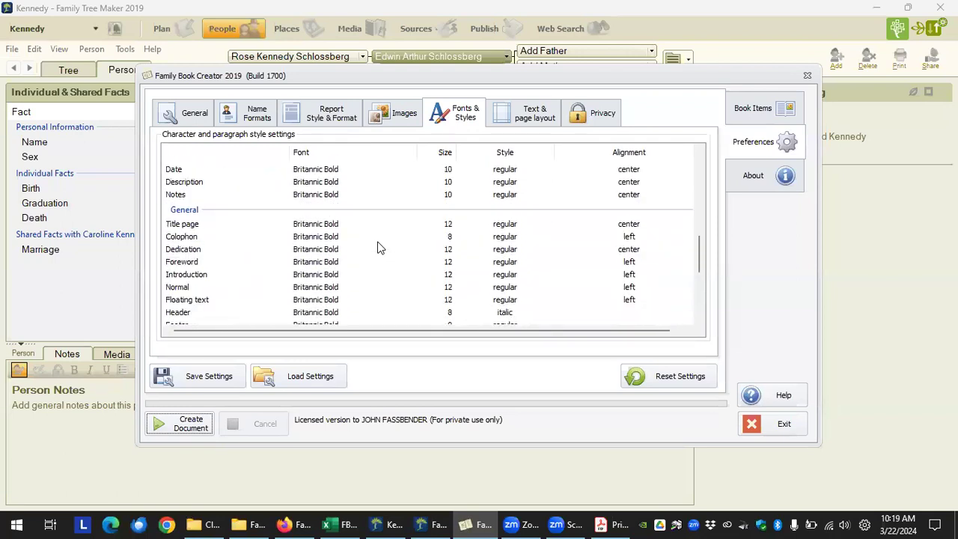
scroll(378, 246, "down", 3)
scroll(375, 271, "up", 6)
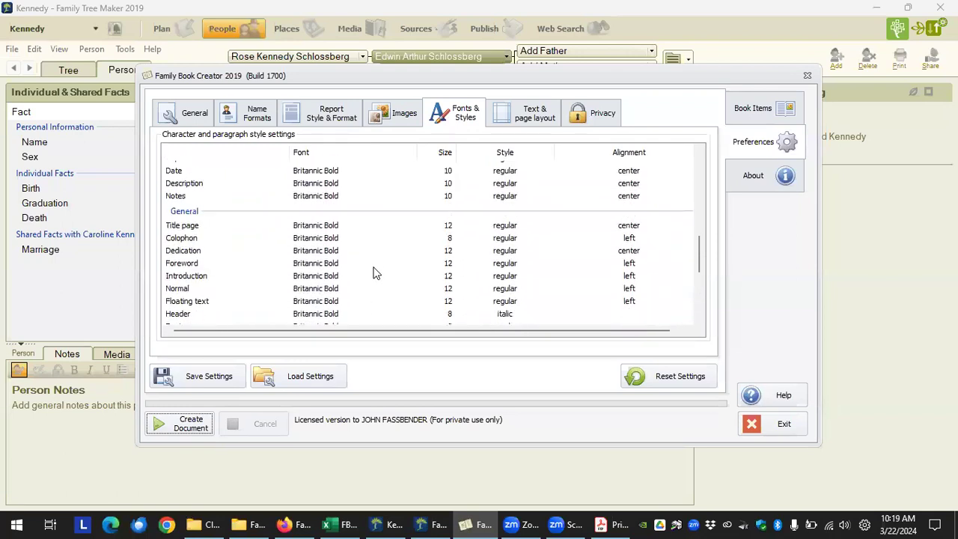
scroll(376, 274, "up", 10)
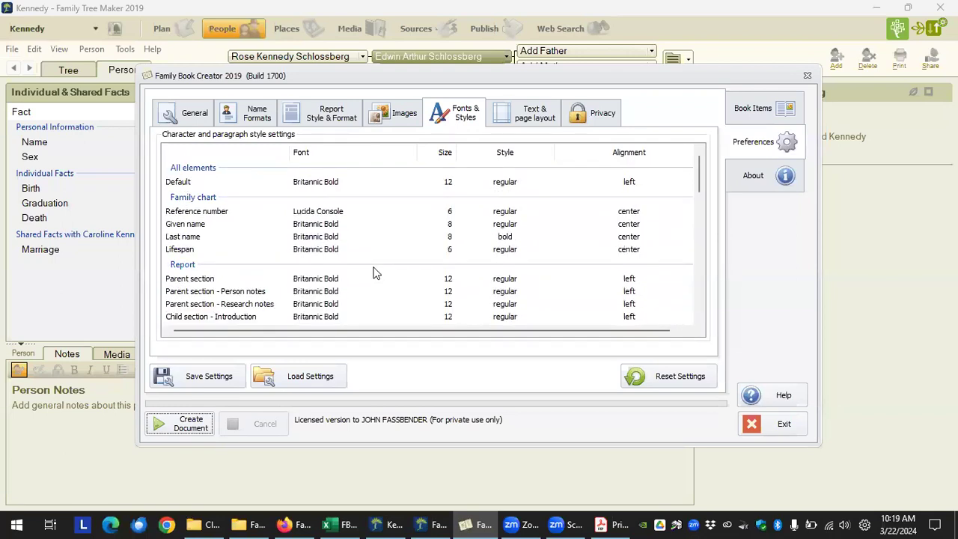
Step: Set the font size of the Default element to 14
left_click(449, 184)
left_click(449, 185)
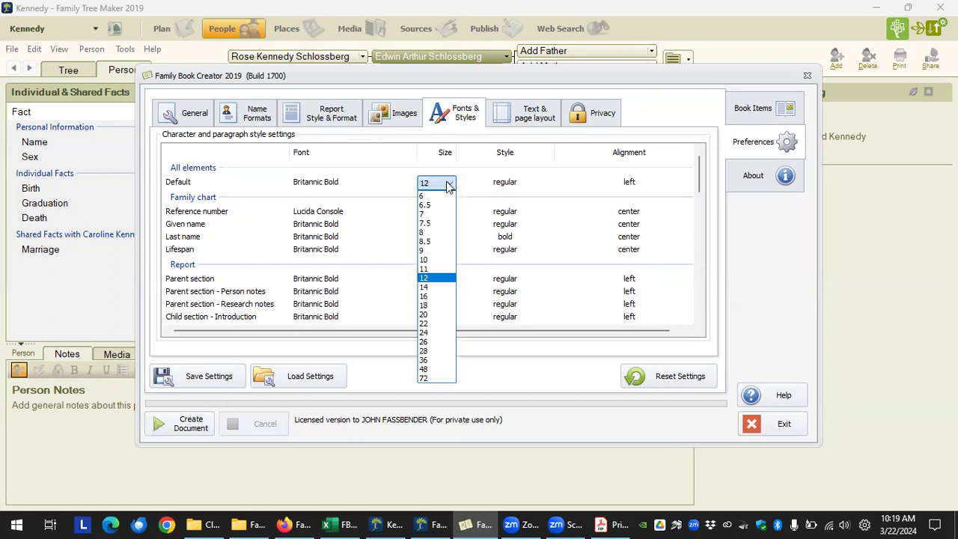
left_click(428, 287)
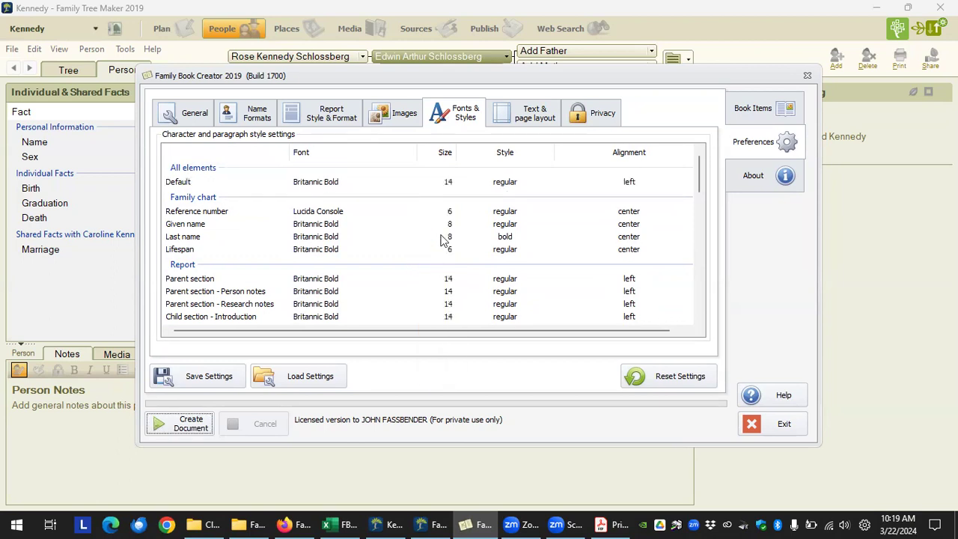
Step: Set the font size of the report's Child section to 16 and check the sizes of the other elements
scroll(449, 260, "down", 3)
scroll(438, 259, "up", 2)
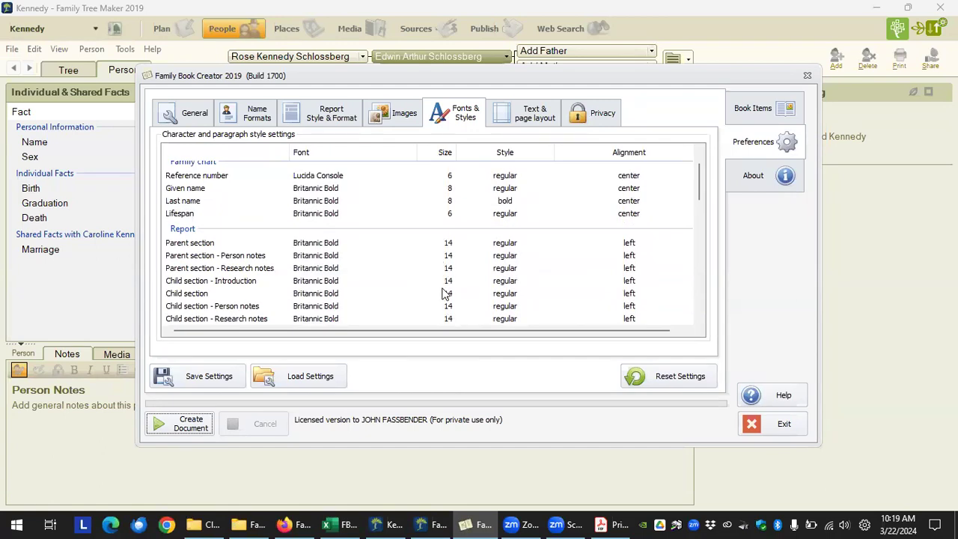
scroll(443, 288, "down", 1)
left_click(442, 259)
scroll(434, 265, "down", 6)
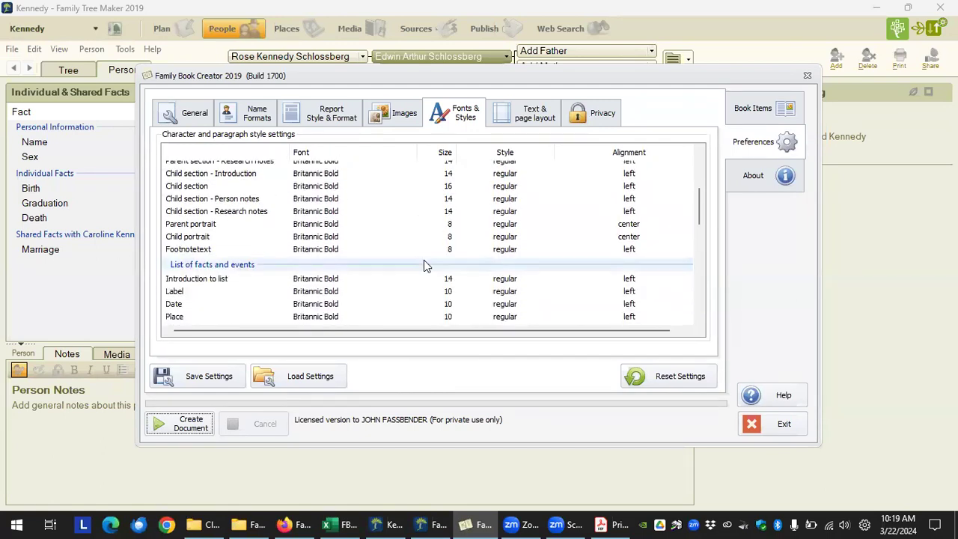
scroll(425, 269, "down", 4)
scroll(427, 268, "up", 11)
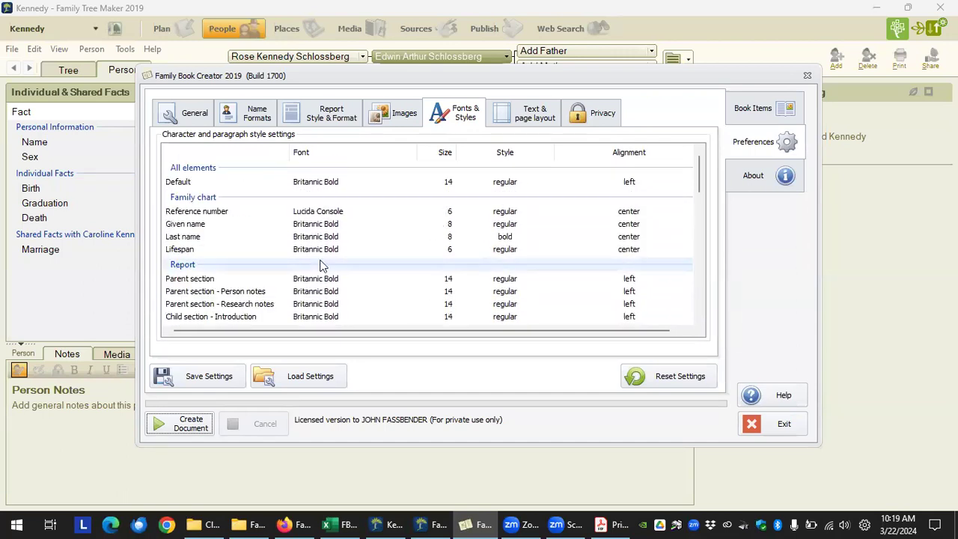
Step: Set the font size of the family chart's Last name to 7 and open its style for editing
left_click(394, 237)
left_click(447, 236)
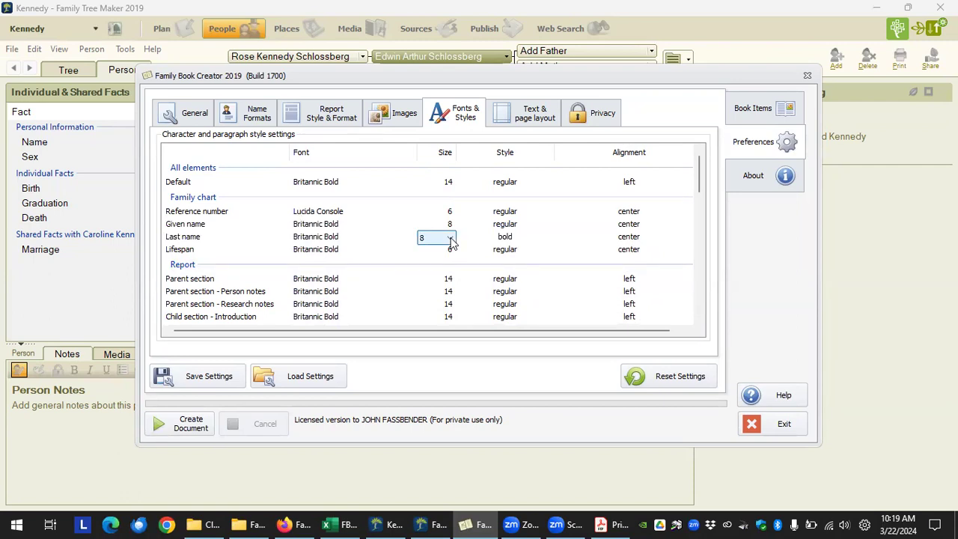
left_click(451, 238)
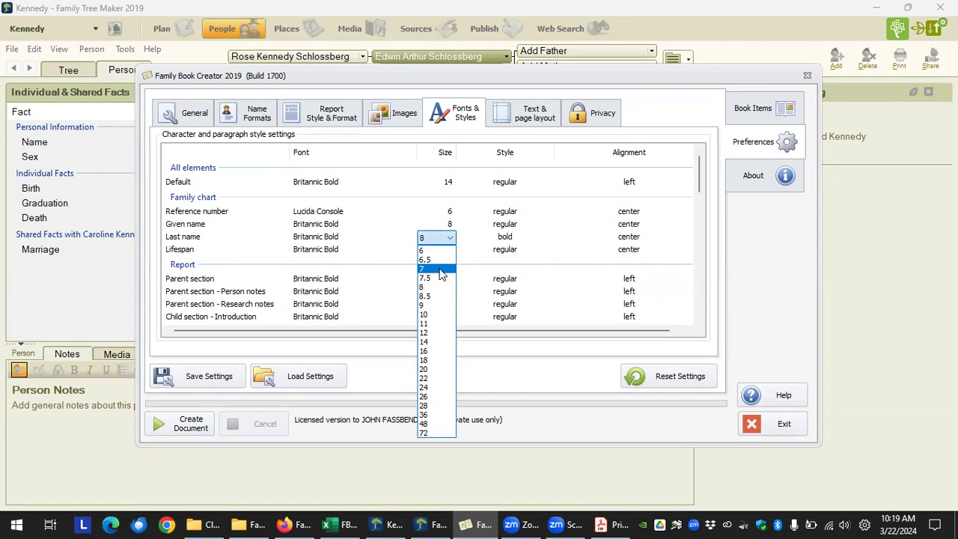
left_click(440, 270)
left_click(512, 241)
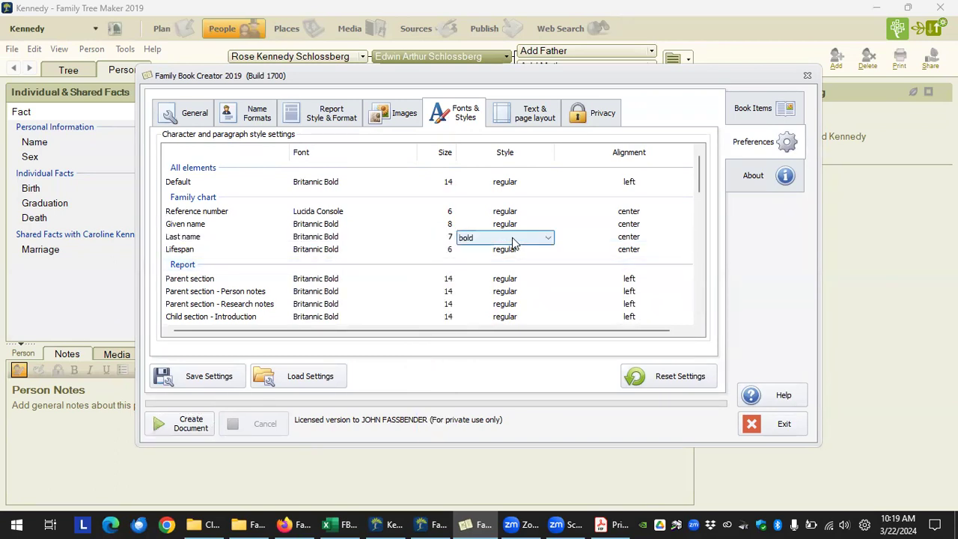
left_click(573, 239)
left_click(520, 239)
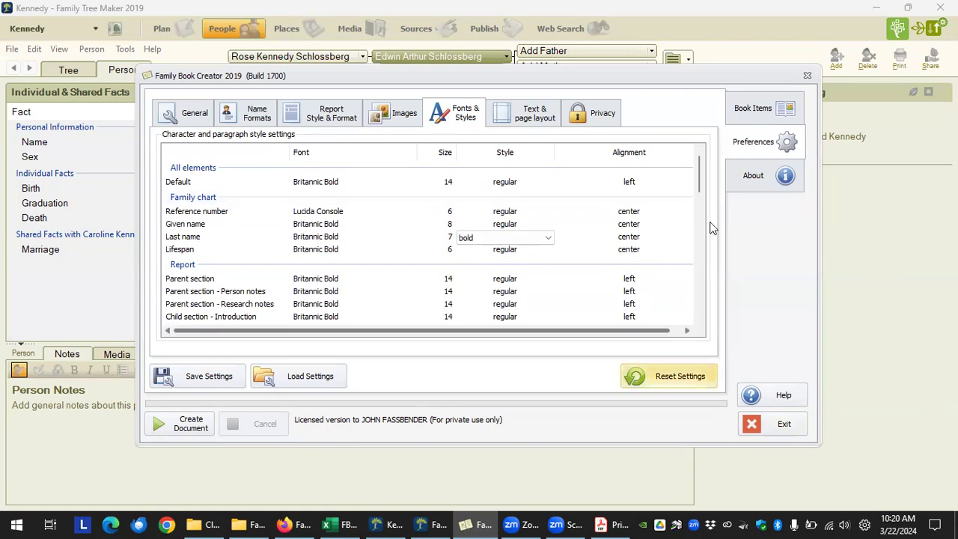
Step: Examine the fonts in the title page, foreword and introduction of the book items
left_click(753, 109)
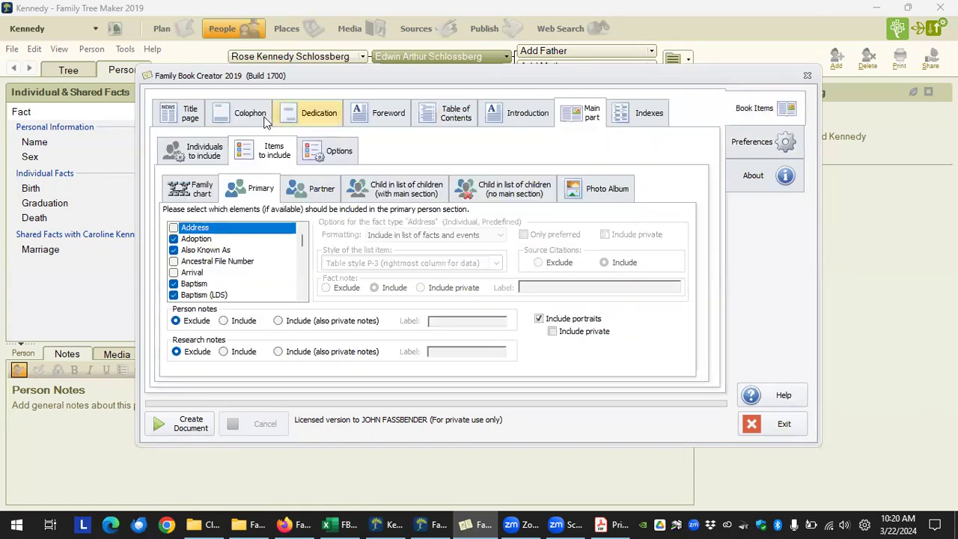
left_click(189, 112)
scroll(357, 269, "down", 10)
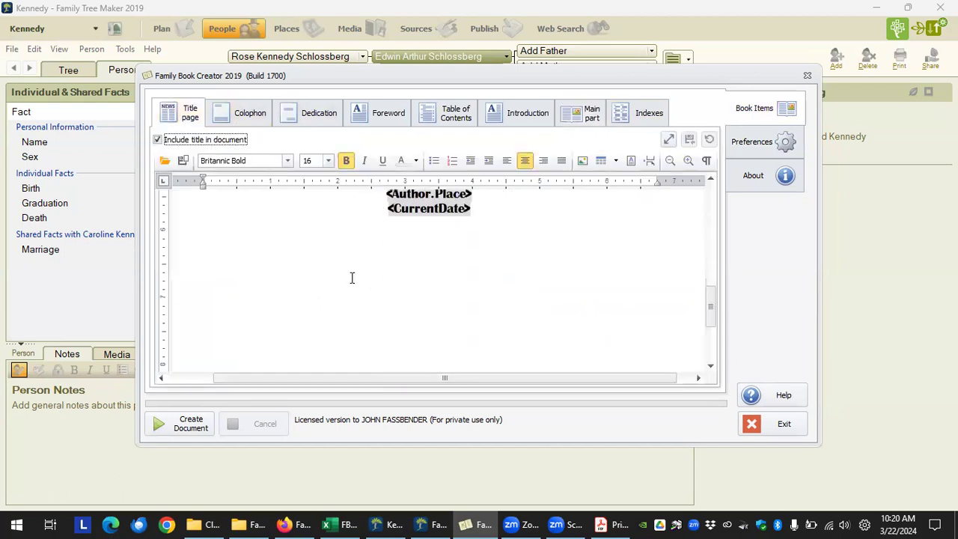
scroll(349, 283, "up", 10)
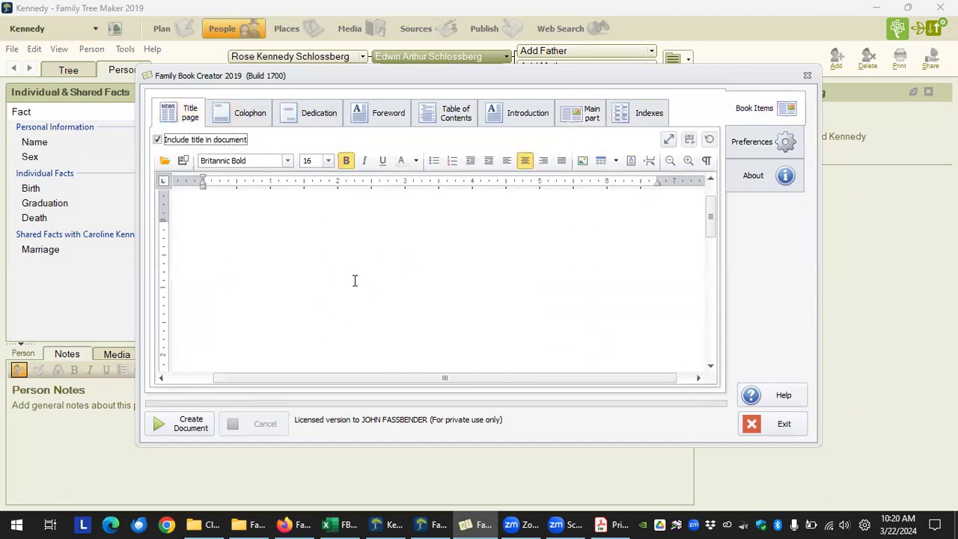
left_click(320, 112)
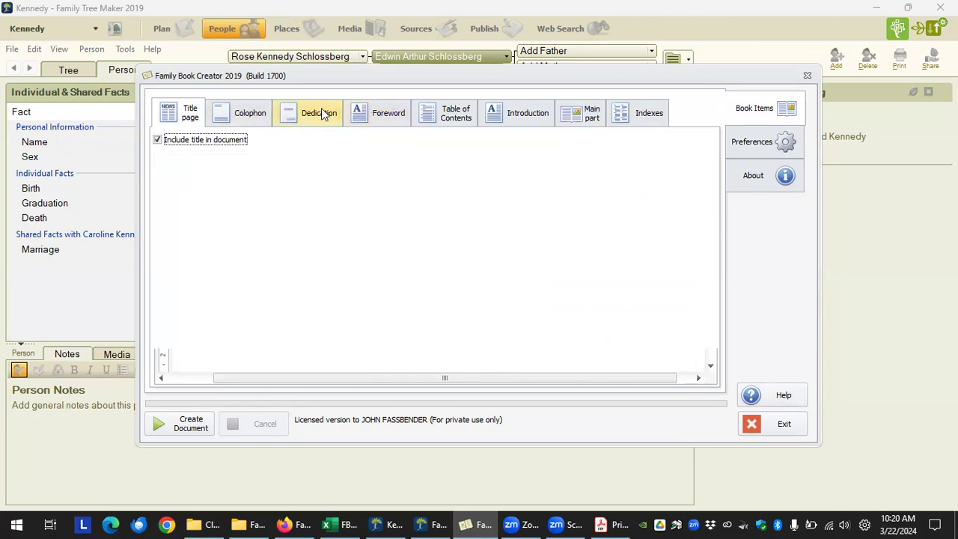
left_click(386, 112)
scroll(392, 276, "down", 10)
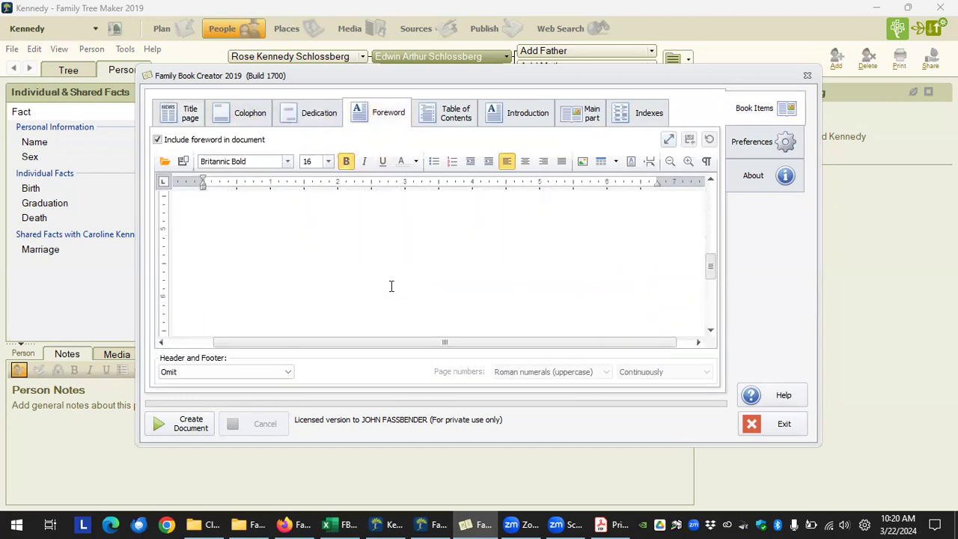
scroll(388, 281, "up", 10)
left_click(503, 108)
scroll(410, 275, "down", 10)
scroll(409, 275, "up", 10)
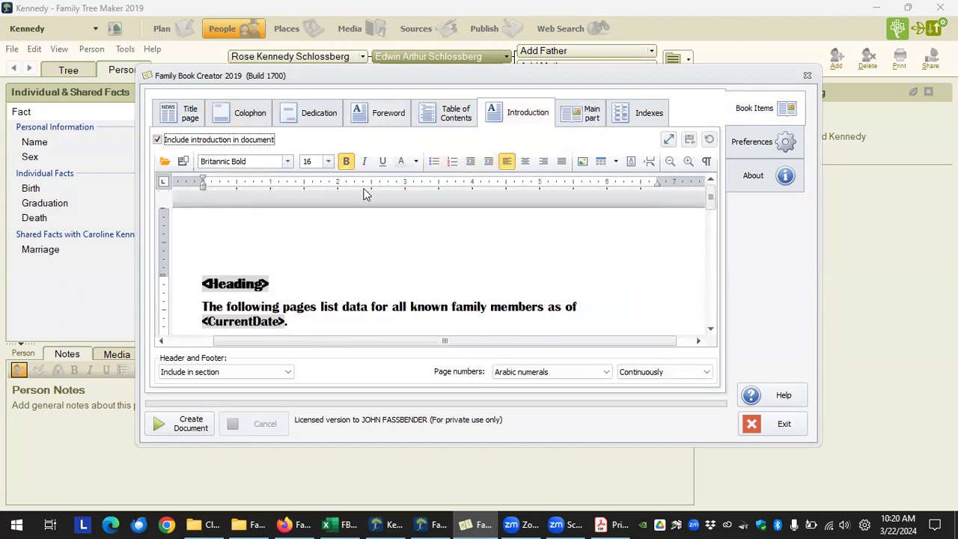
Step: Return to the preferences and load a saved settings file
left_click(738, 149)
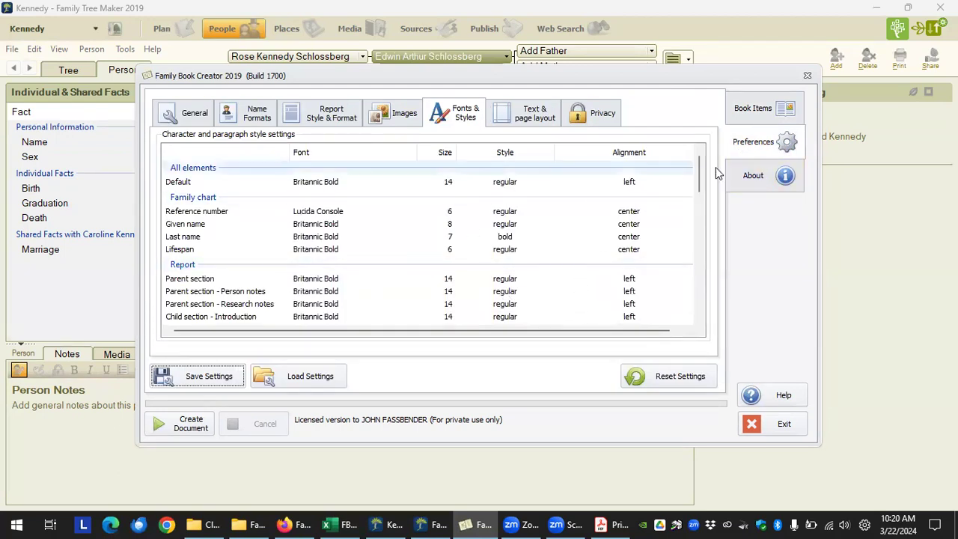
left_click(311, 379)
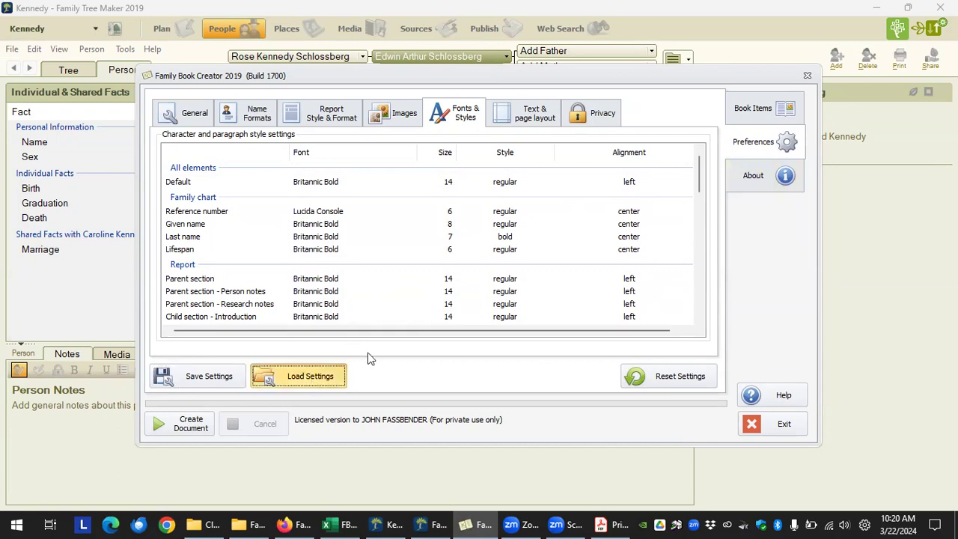
double_click(378, 224)
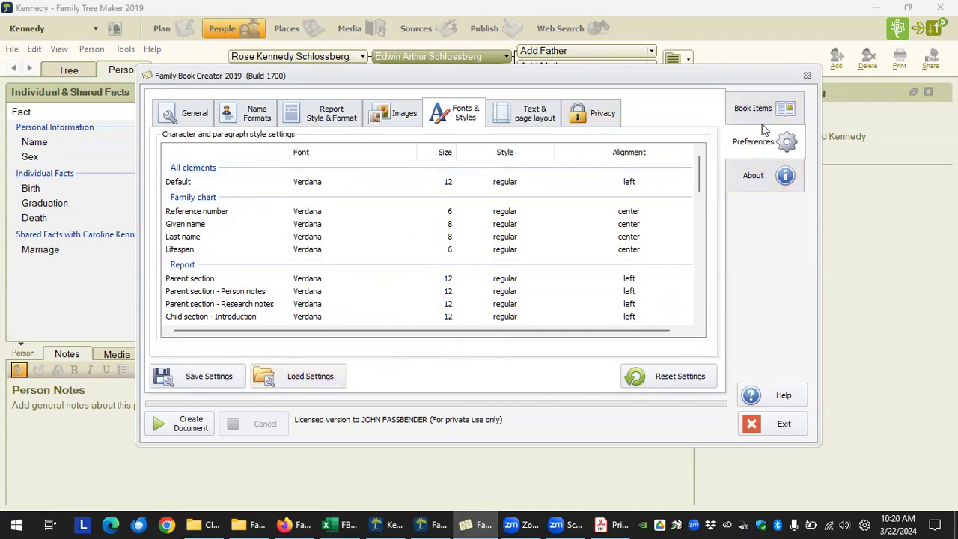
Step: Review the name formats, report style, page layout, introduction and main part's included items under the loaded settings
left_click(325, 120)
left_click(255, 119)
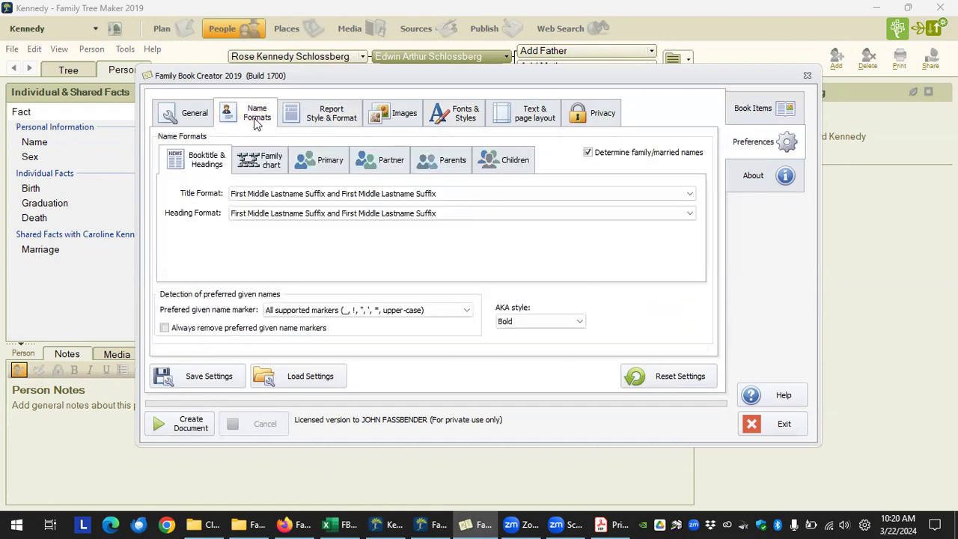
left_click(320, 119)
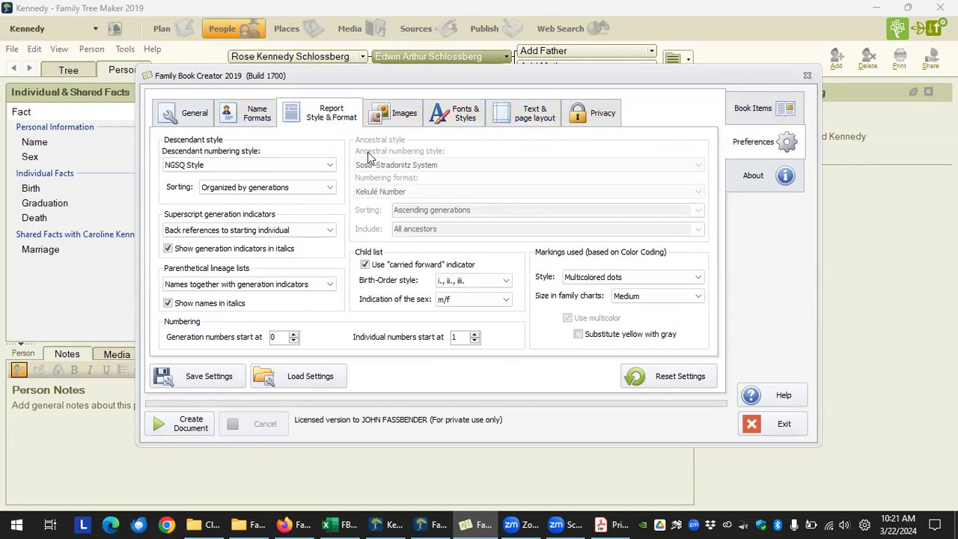
left_click(534, 120)
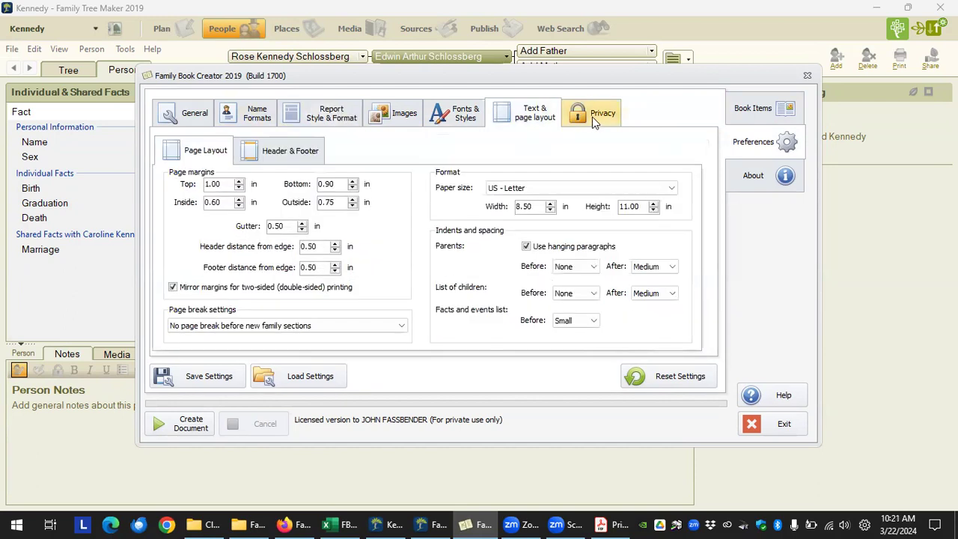
left_click(748, 116)
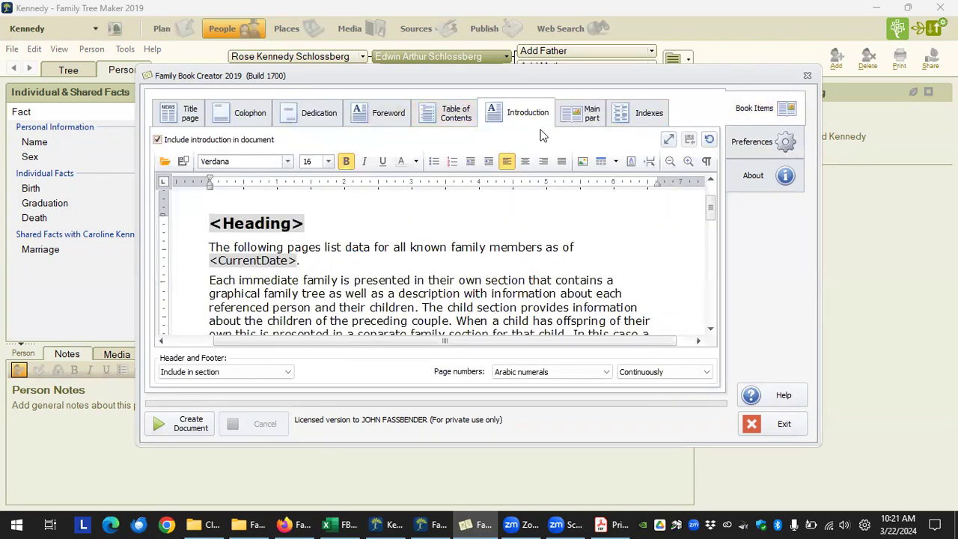
left_click(581, 112)
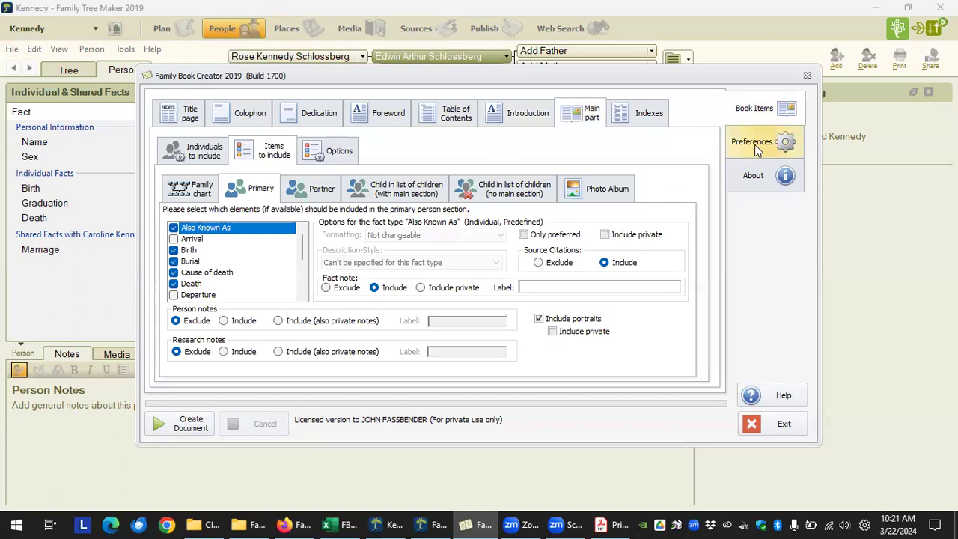
left_click(755, 143)
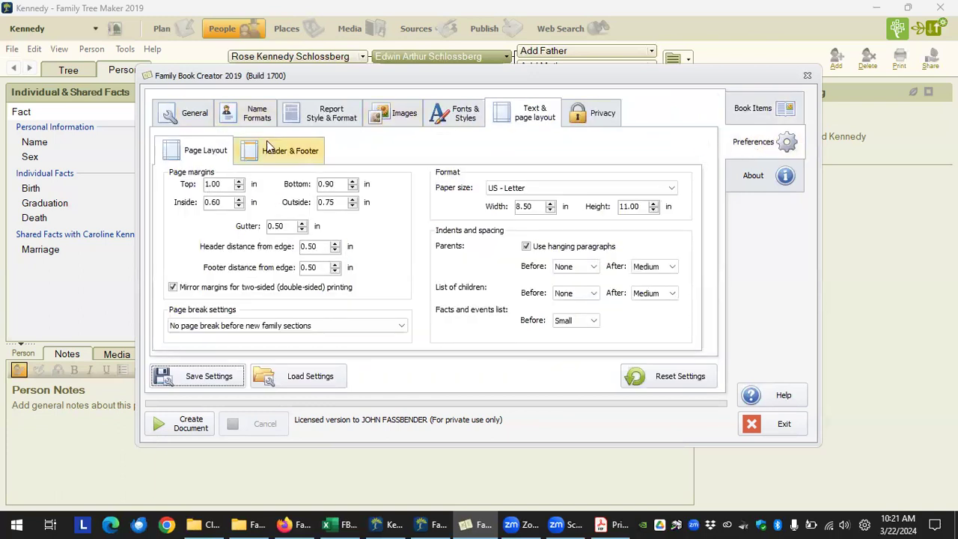
left_click(307, 116)
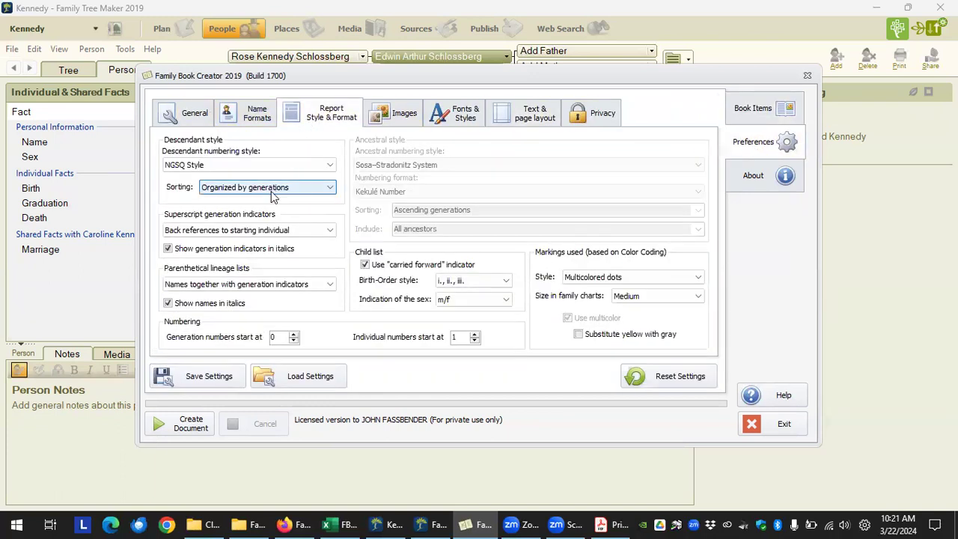
Step: Set the output file format in the general preferences to PDF/A-1b Document (PDF)
left_click(196, 116)
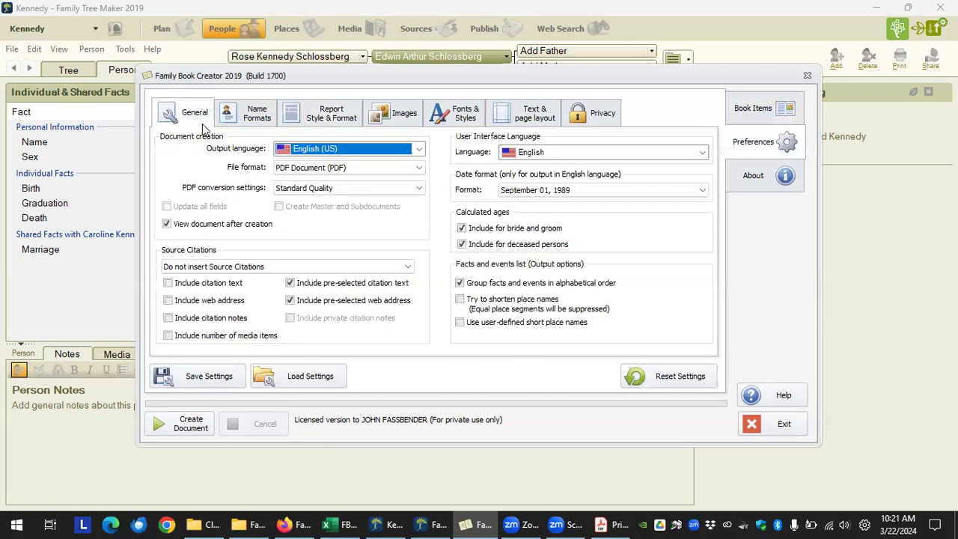
left_click(418, 170)
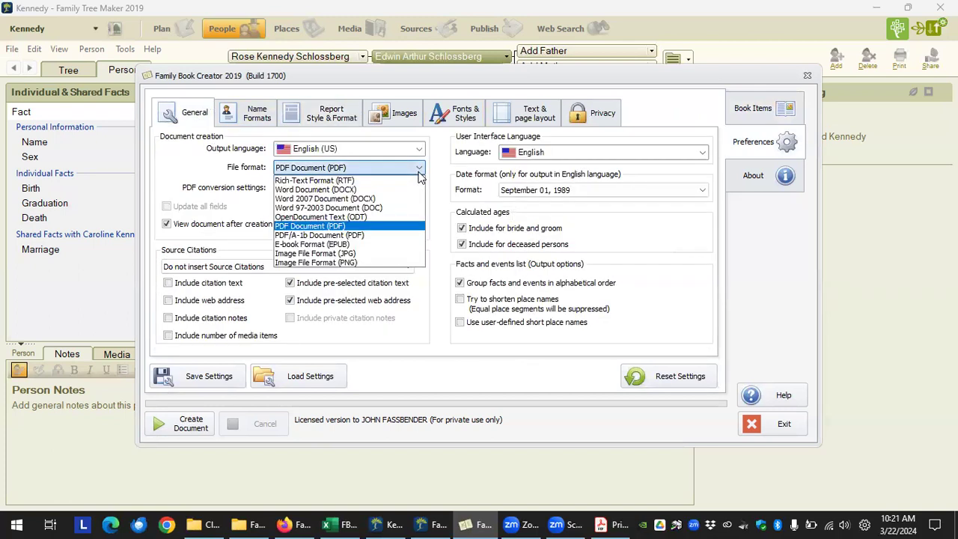
left_click(318, 235)
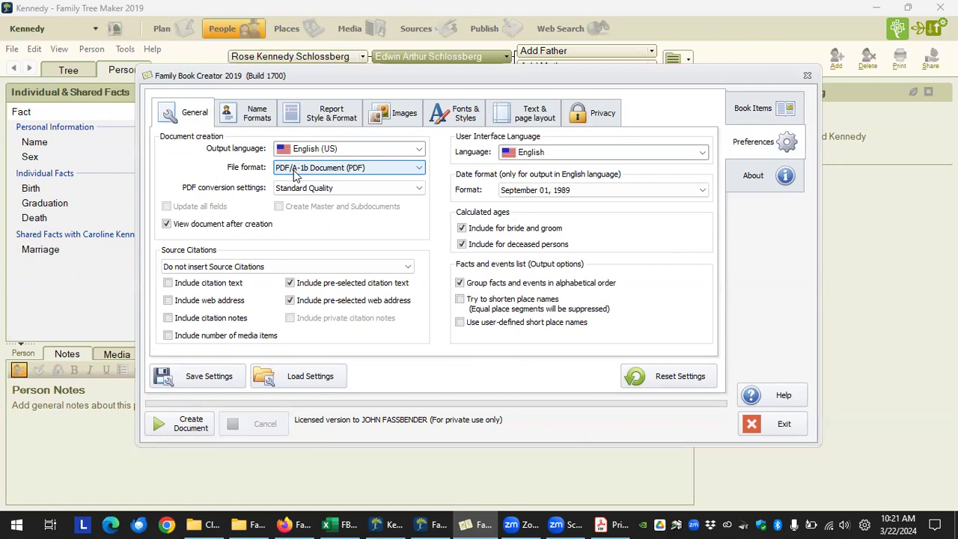
Step: Set the alignment of the Default element in the font and style settings to justify
left_click(450, 118)
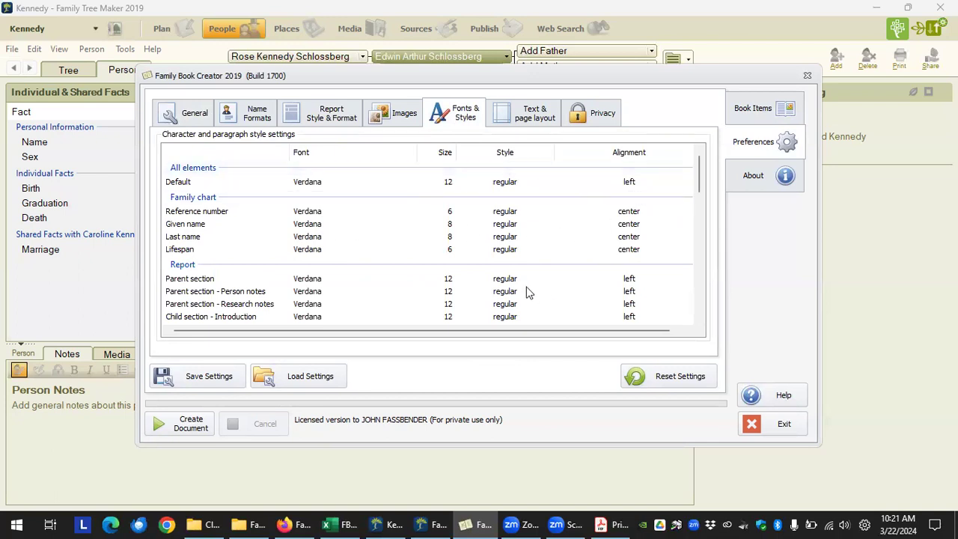
scroll(663, 225, "down", 1)
scroll(534, 267, "up", 1)
left_click(627, 180)
double_click(642, 179)
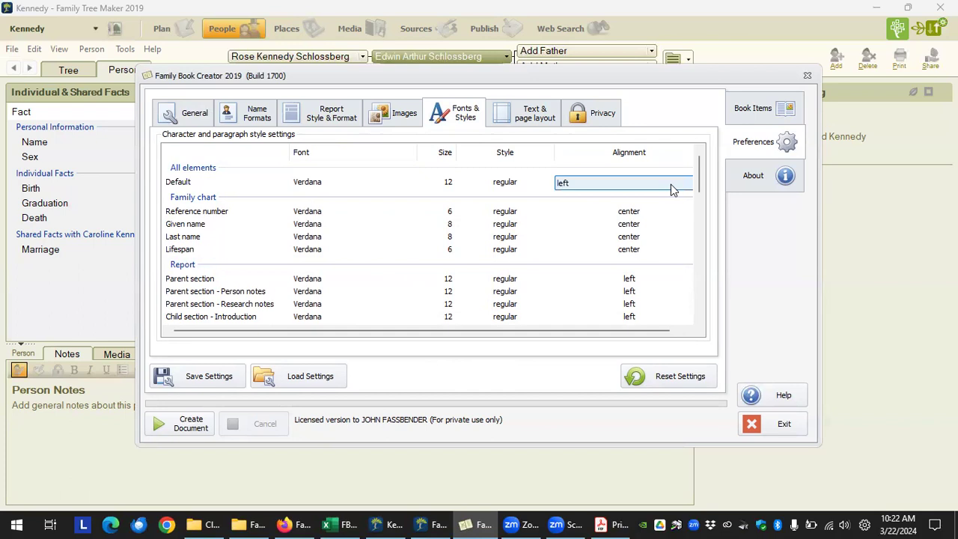
left_click(677, 186)
left_click(678, 223)
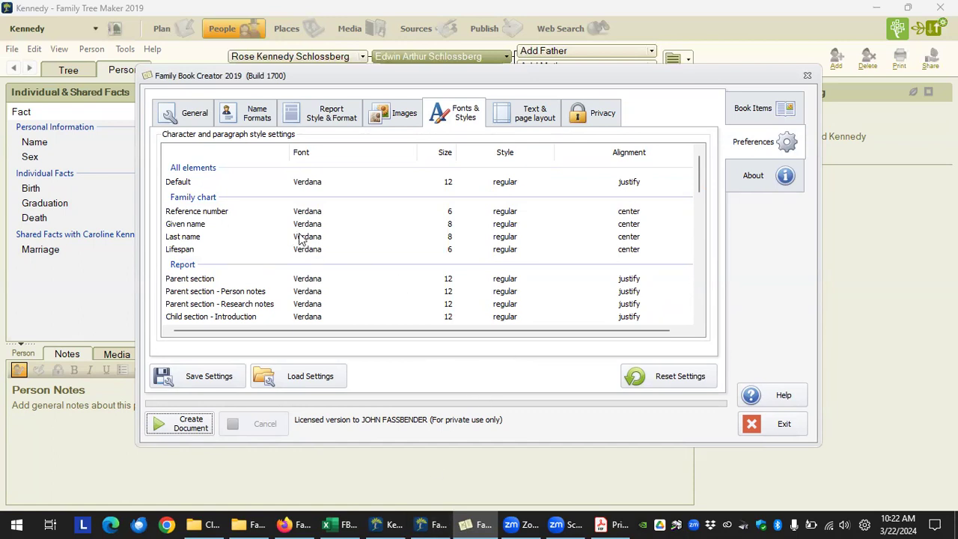
Step: Check the alignment of the report, facts and events list, photo album and general elements
scroll(315, 245, "down", 2)
scroll(315, 245, "down", 4)
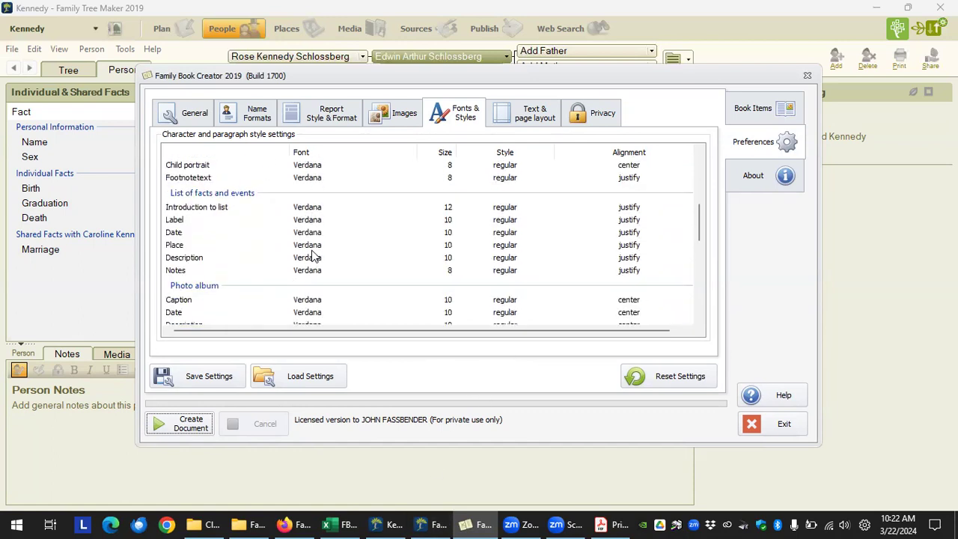
left_click(189, 220)
scroll(217, 250, "down", 3)
scroll(233, 244, "down", 3)
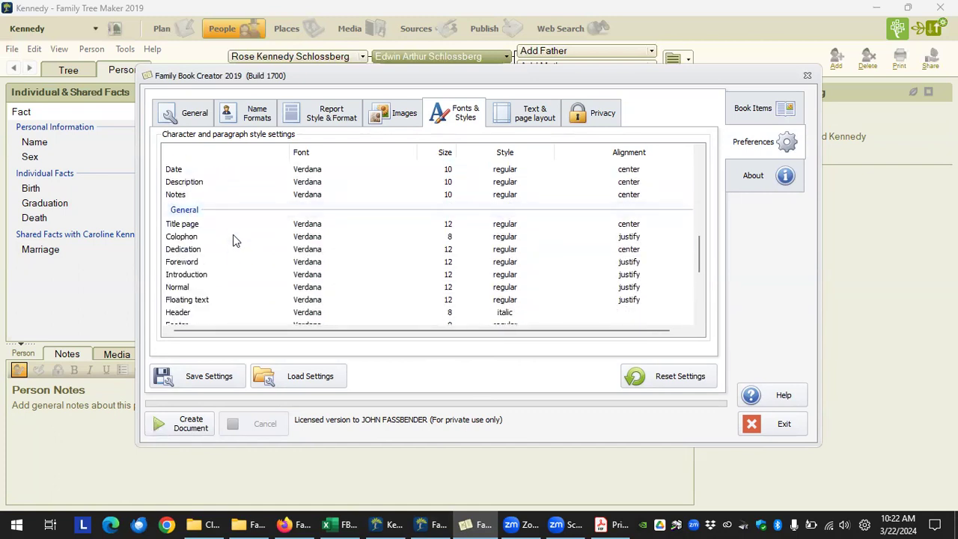
scroll(213, 250, "down", 2)
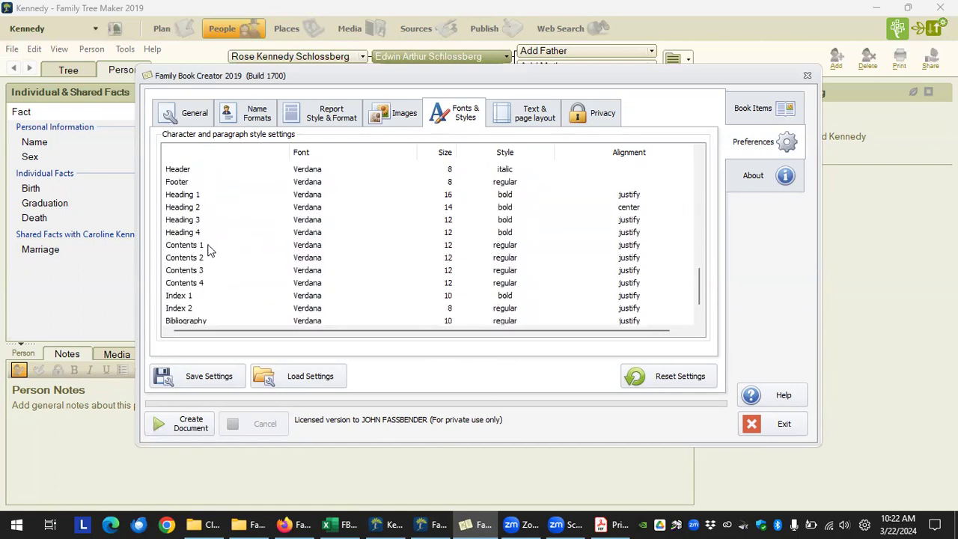
Step: Point out the Heading 2, Heading 3 and Heading 4 elements, and open the font of Heading 1 for editing
left_click(187, 206)
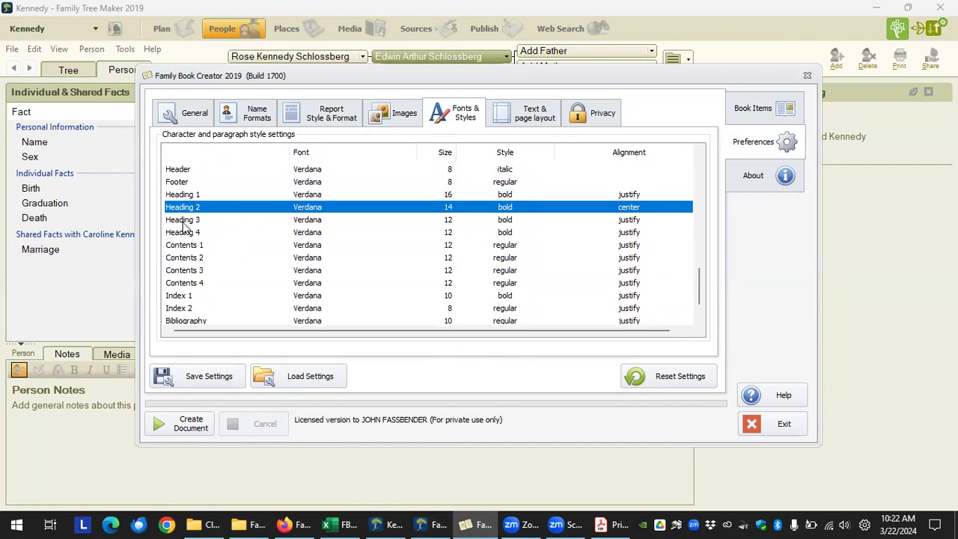
left_click(187, 221)
left_click(188, 232)
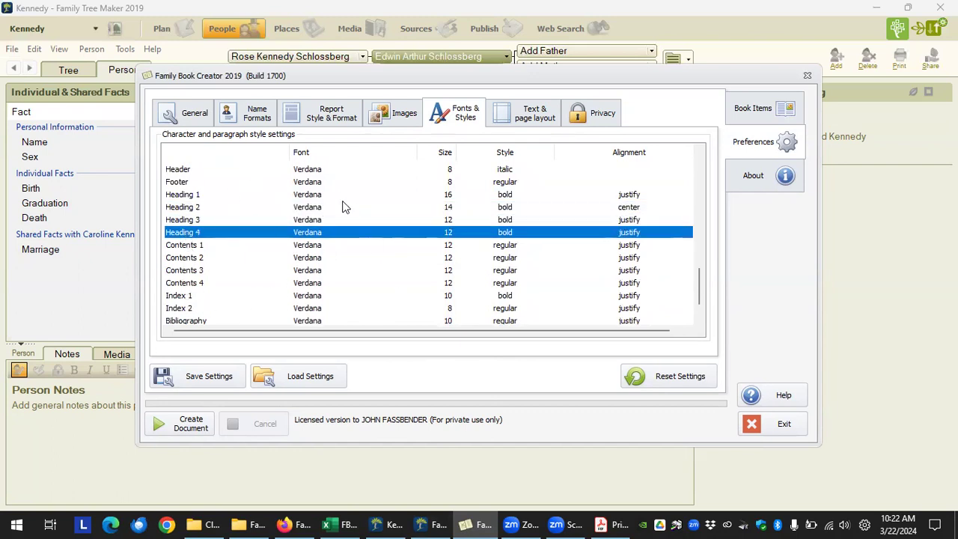
left_click(307, 195)
left_click(307, 195)
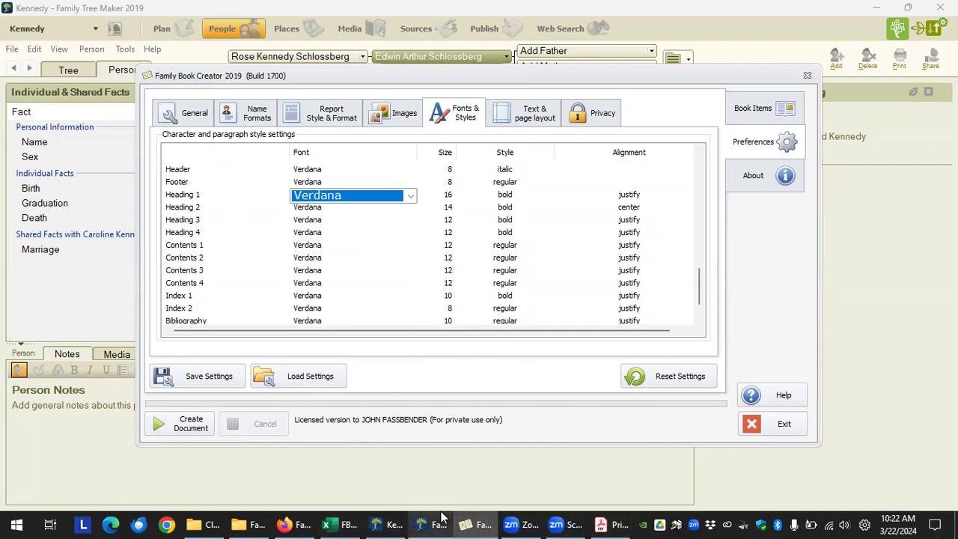
Step: Switch to PrivacyProtection.pdf in Adobe Acrobat and find its table of contents near the beginning
left_click(610, 524)
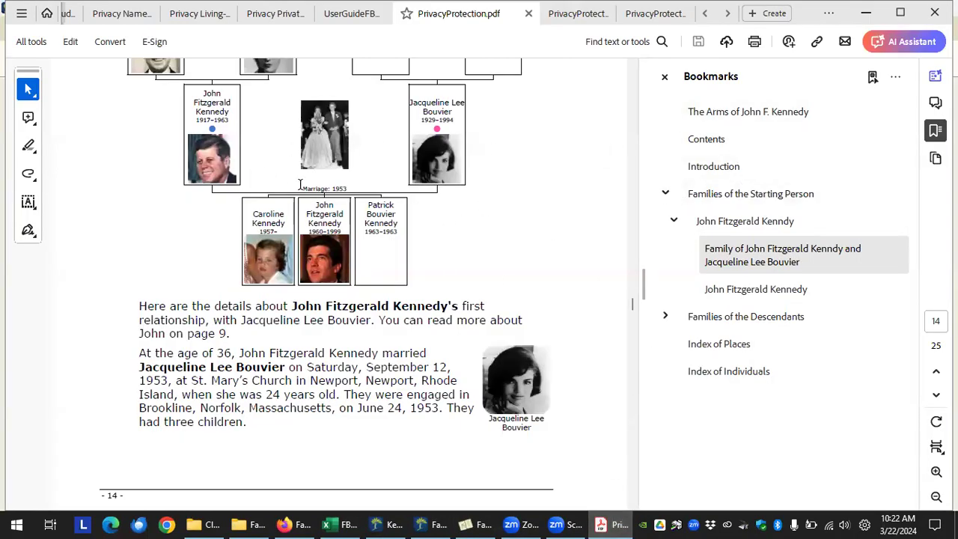
scroll(299, 184, "up", 10)
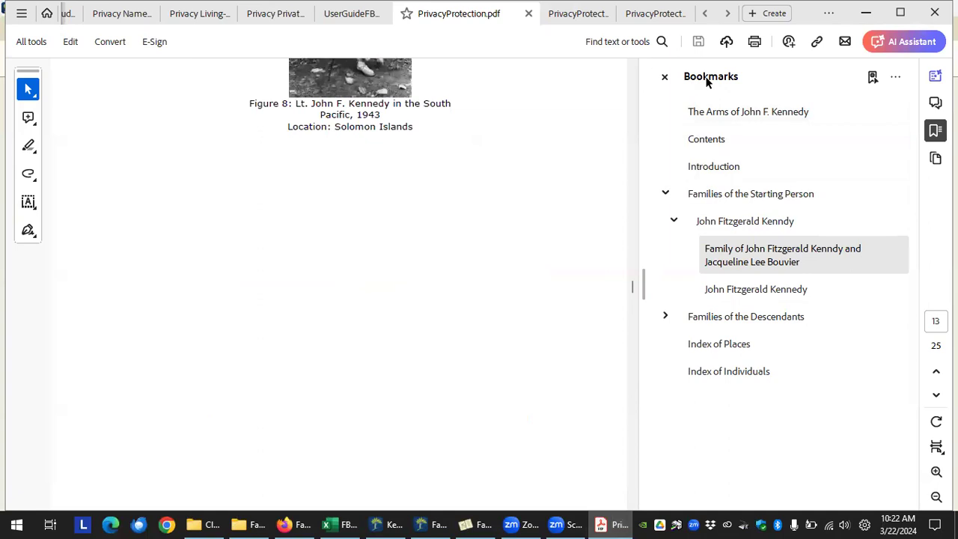
scroll(424, 173, "up", 5)
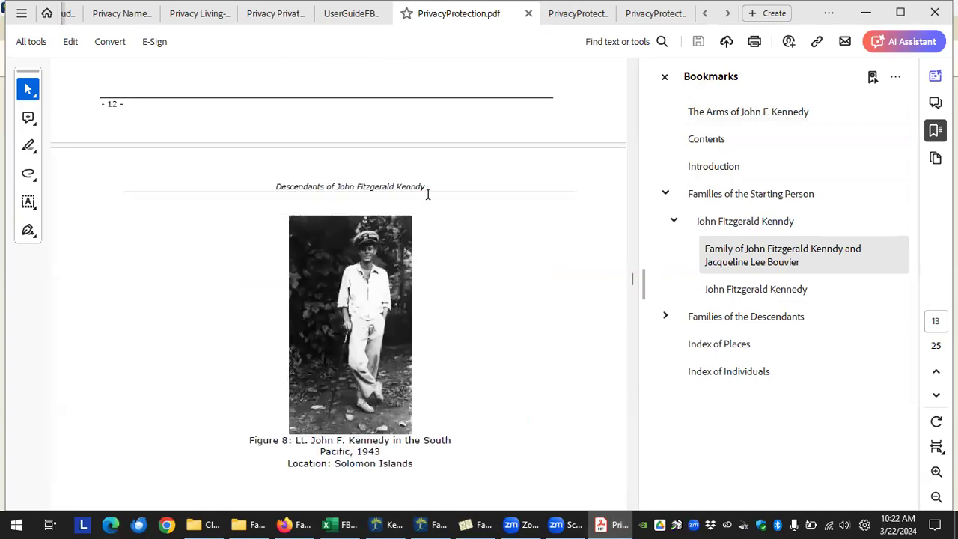
left_click_drag(633, 285, 626, 71)
scroll(481, 224, "down", 15)
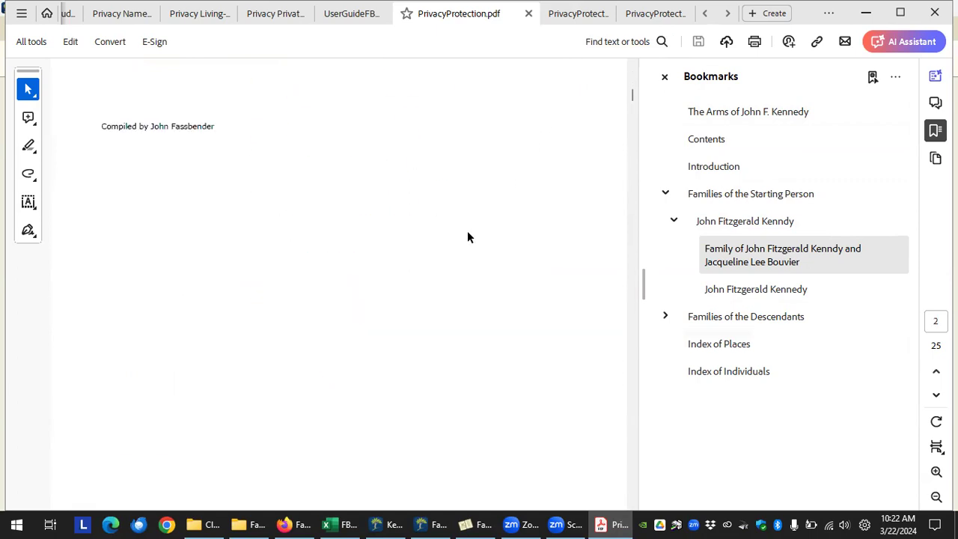
scroll(410, 253, "down", 10)
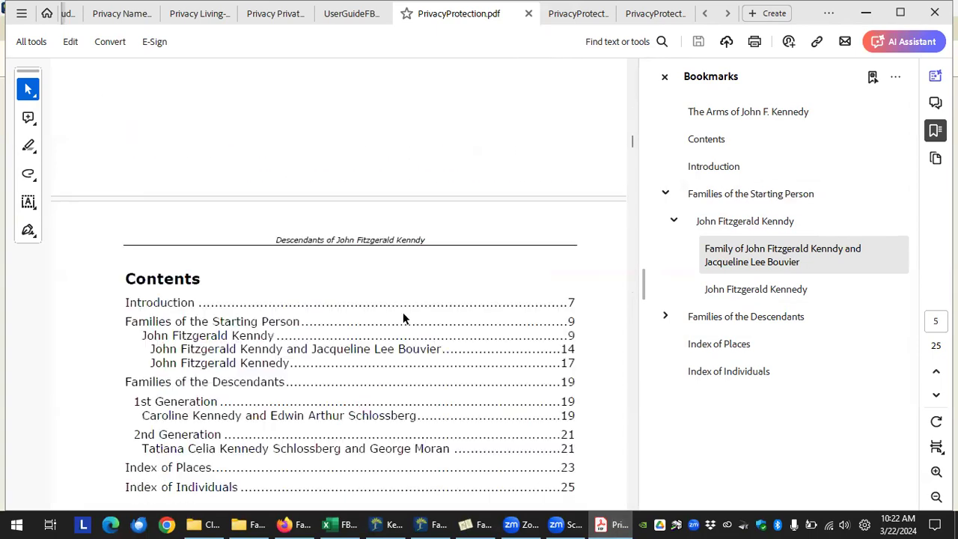
Step: Mark the Contents heading as a heading example and go to the Introduction from its contents entry
mouse_move(202, 110)
left_mouse_down()
mouse_move(112, 158)
mouse_move(150, 111)
left_mouse_up()
left_click(153, 110)
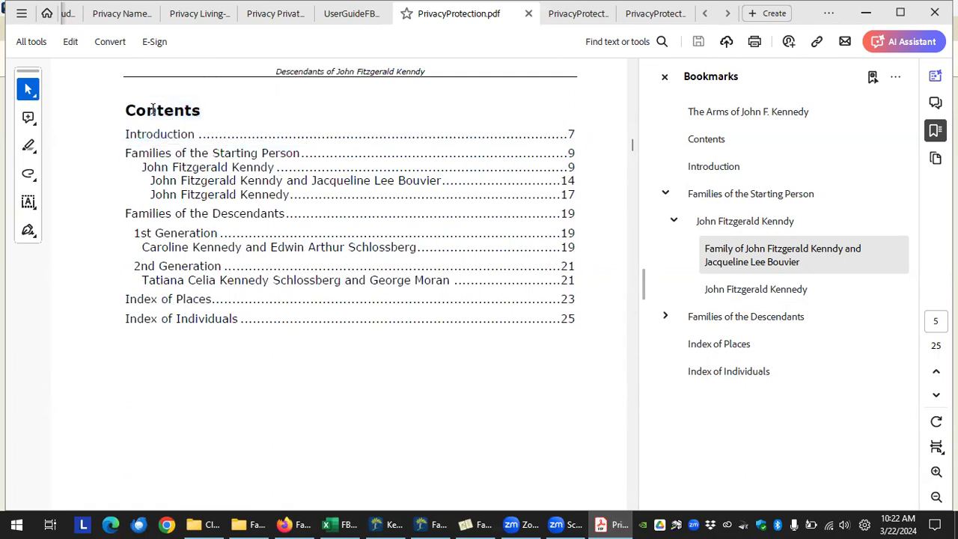
left_click(175, 135)
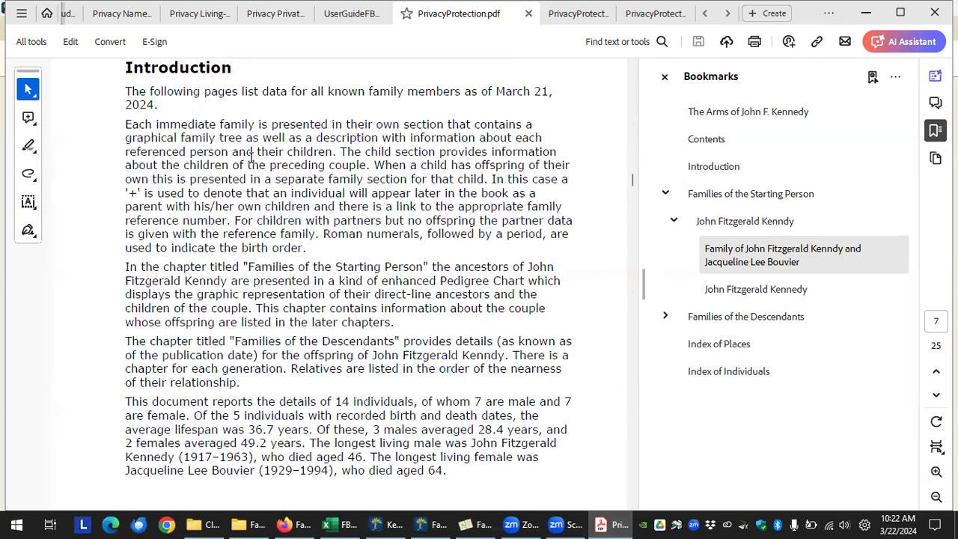
Step: Return to the Contents page of PrivacyProtection.pdf and review its chapter, generation and index entries
scroll(324, 196, "up", 10)
scroll(327, 230, "down", 8)
scroll(324, 238, "up", 1)
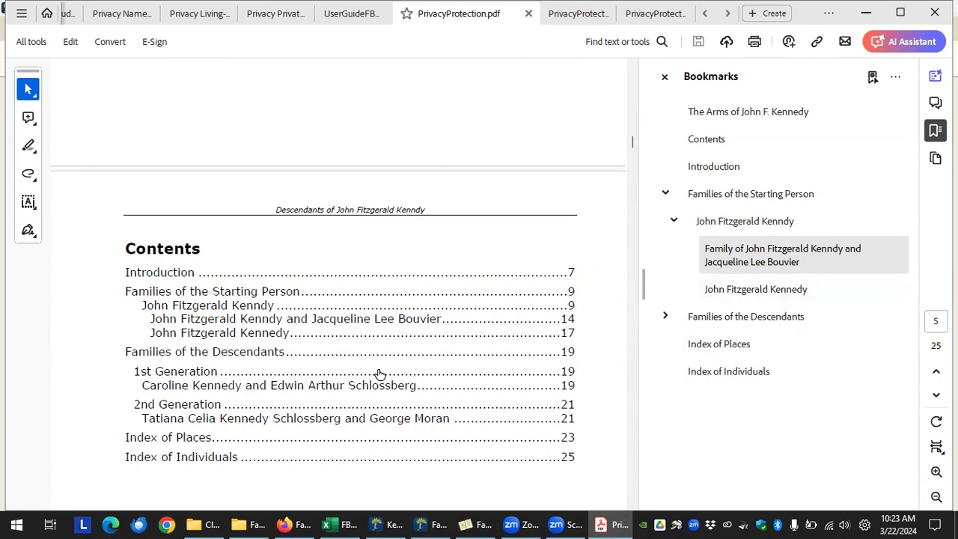
scroll(410, 370, "down", 1)
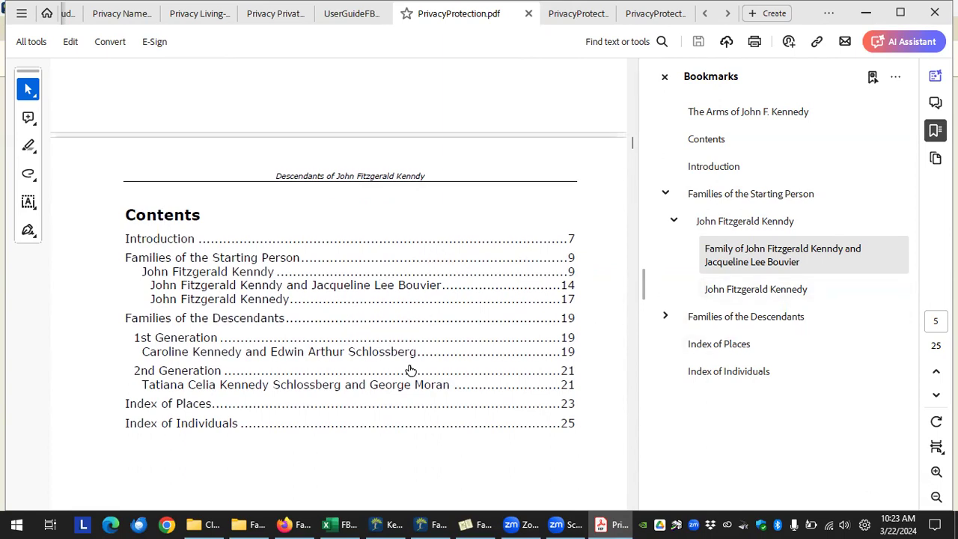
scroll(410, 369, "down", 3)
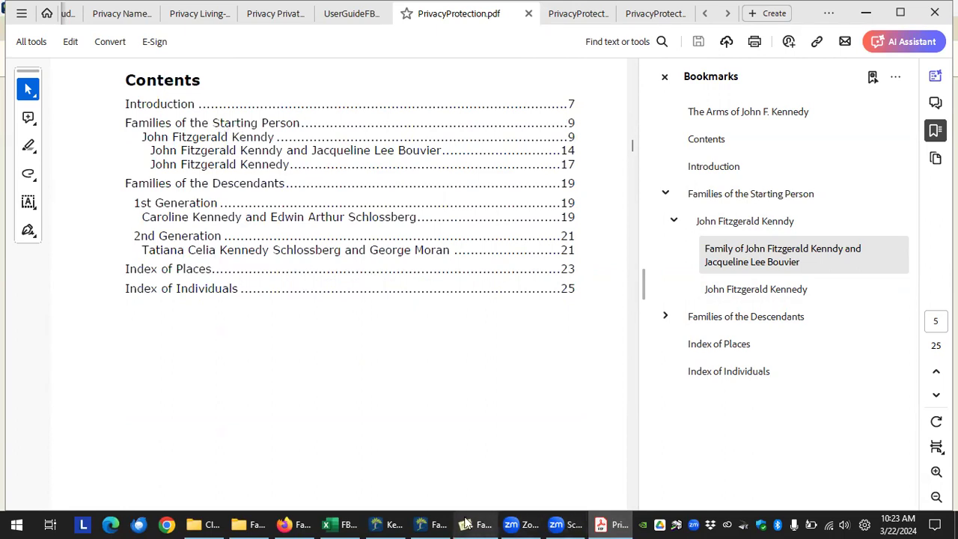
Step: Switch back to Family Book Creator and set the Heading 1 font to Sitka Display
mouse_move(554, 524)
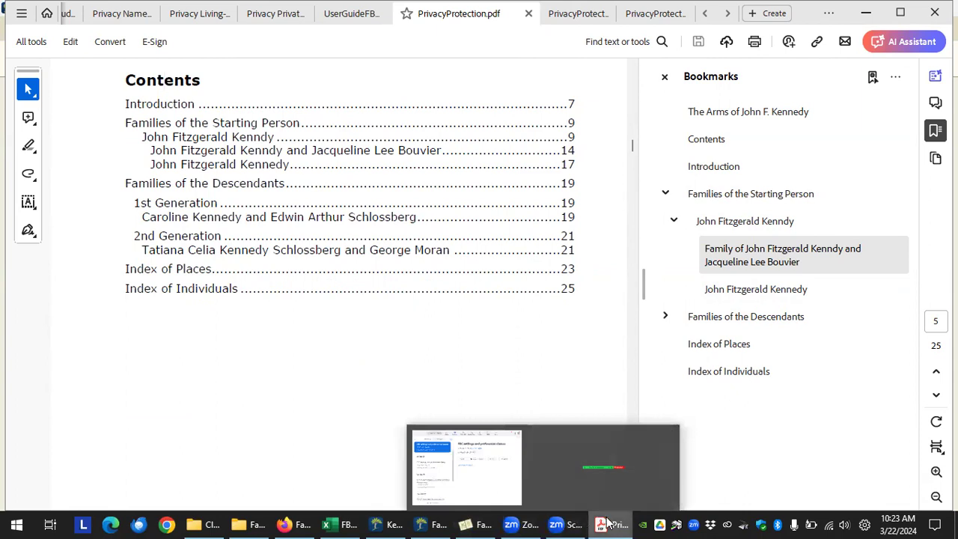
mouse_move(610, 524)
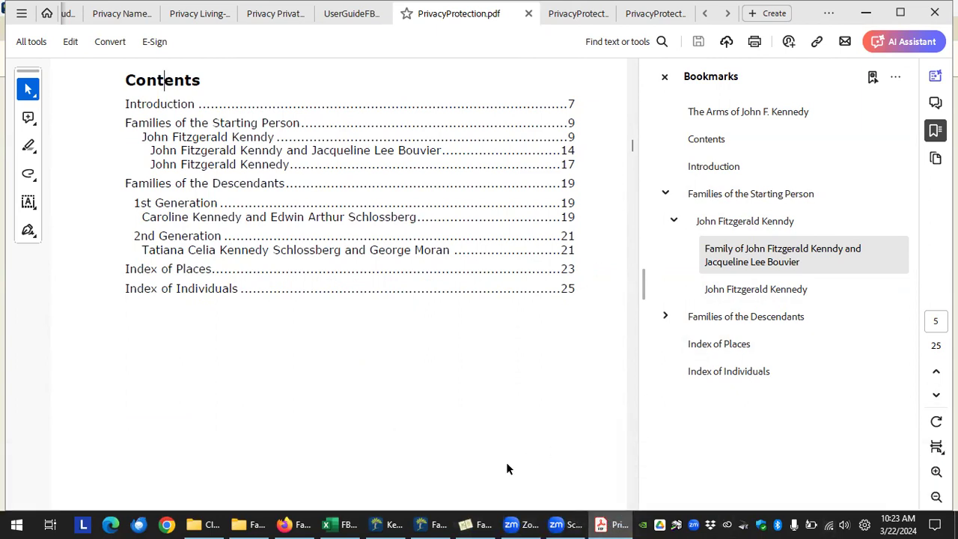
left_click(473, 525)
left_click(362, 236)
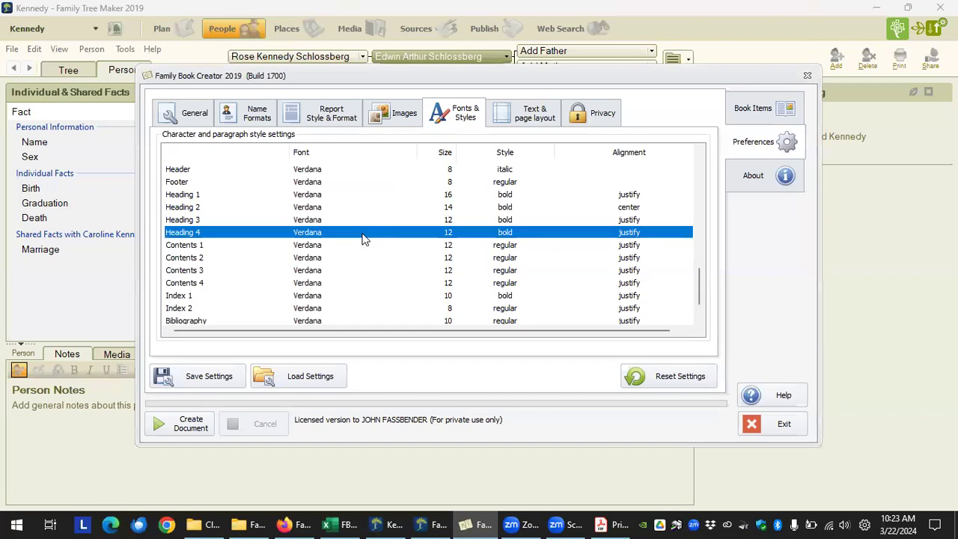
left_click(329, 196)
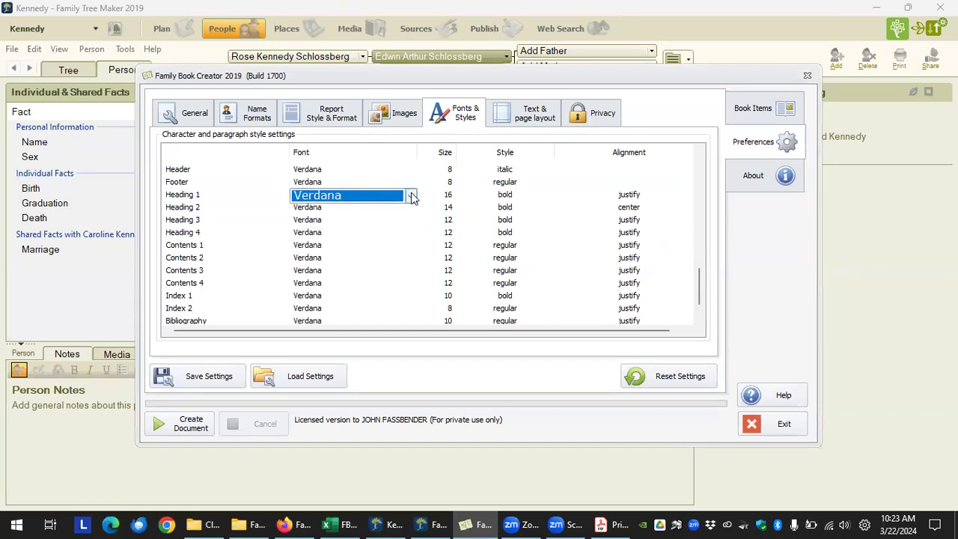
left_click(410, 195)
scroll(322, 239, "up", 8)
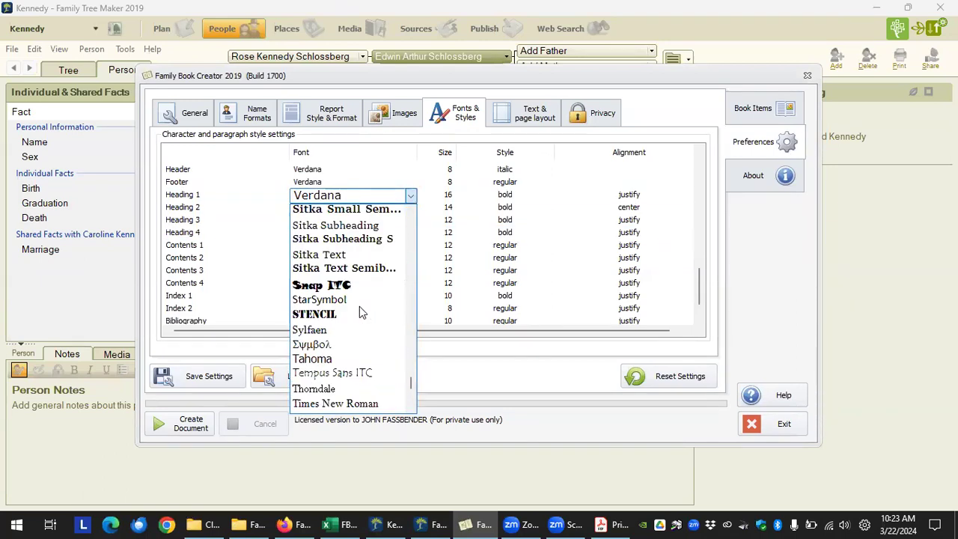
left_click(324, 226)
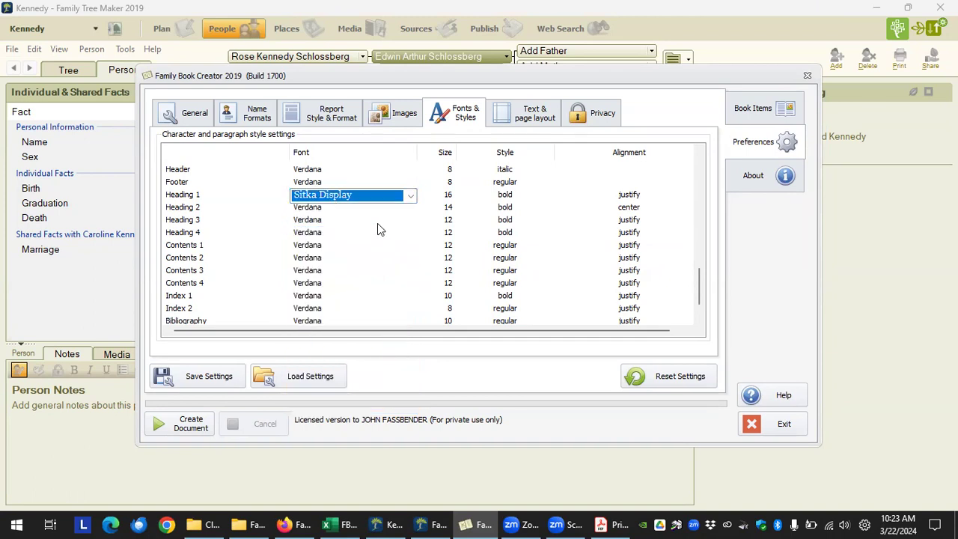
Step: Set the Heading 2 font to MS Gothic
left_click(338, 210)
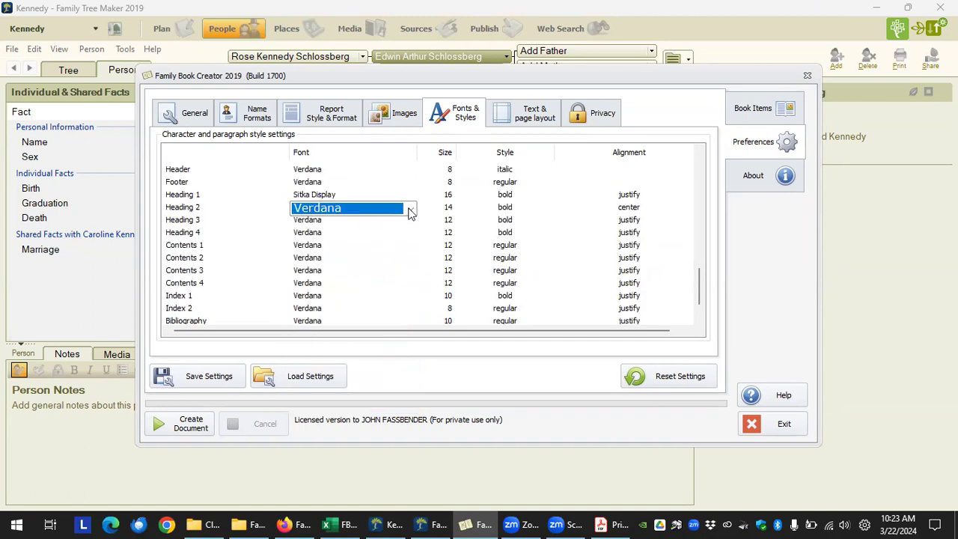
left_click(410, 208)
scroll(372, 268, "up", 20)
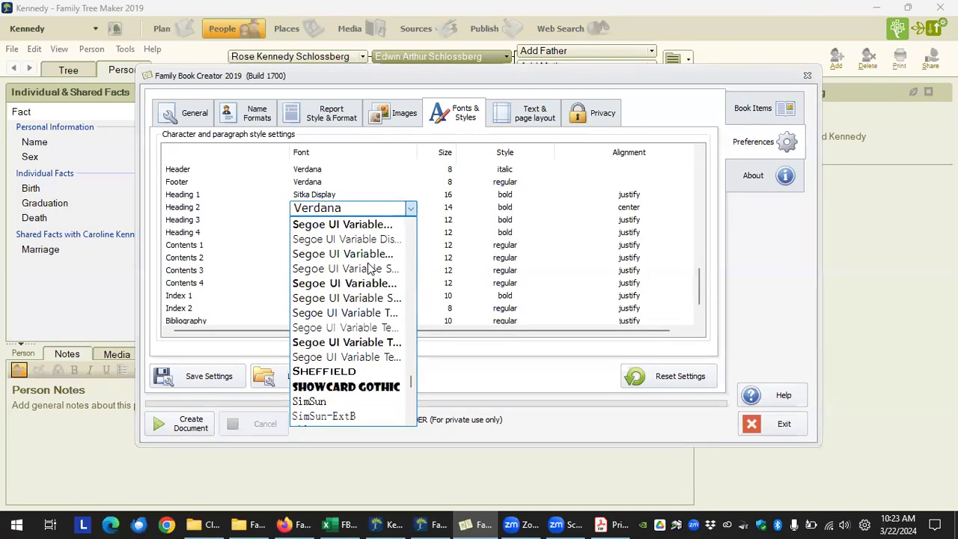
scroll(364, 267, "up", 10)
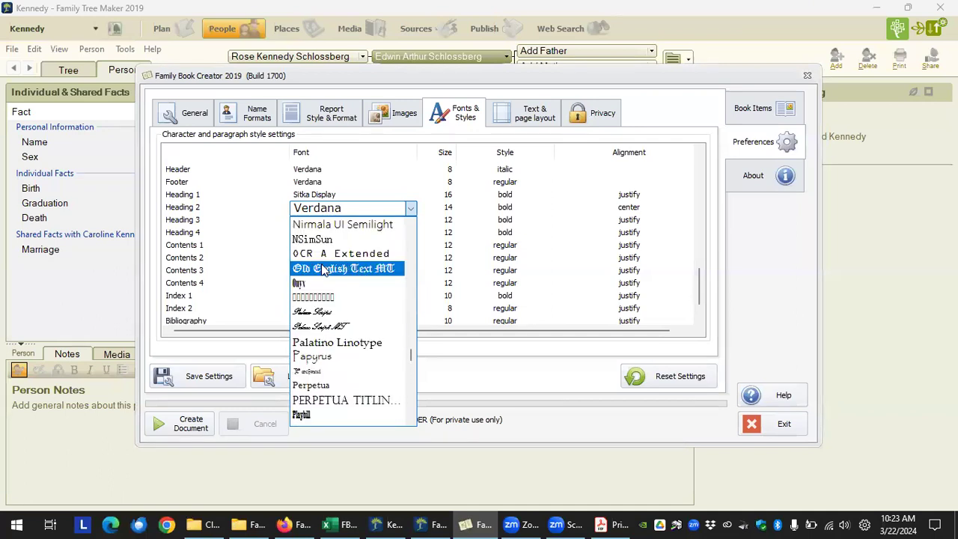
scroll(360, 266, "up", 2)
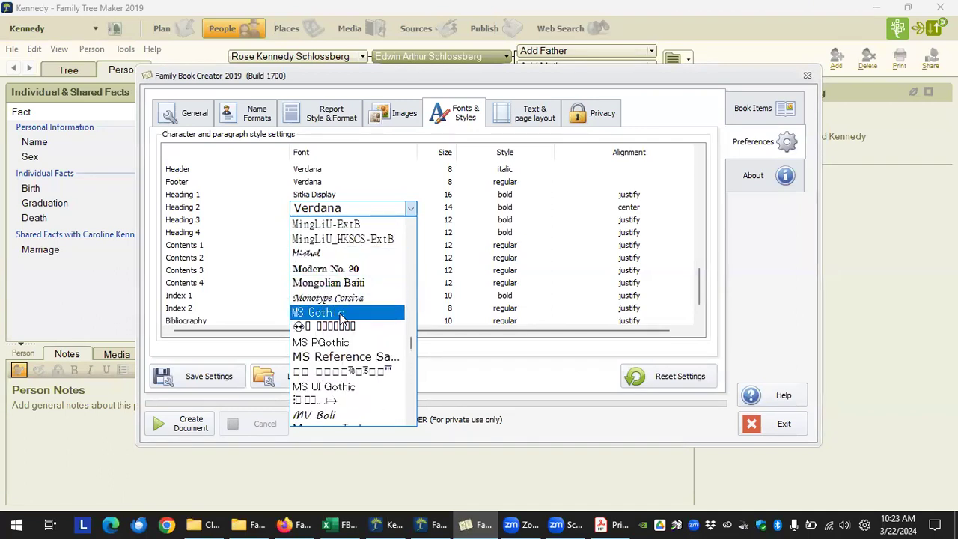
left_click(379, 306)
Step: Set the Heading 3 font to Arial
left_click(335, 219)
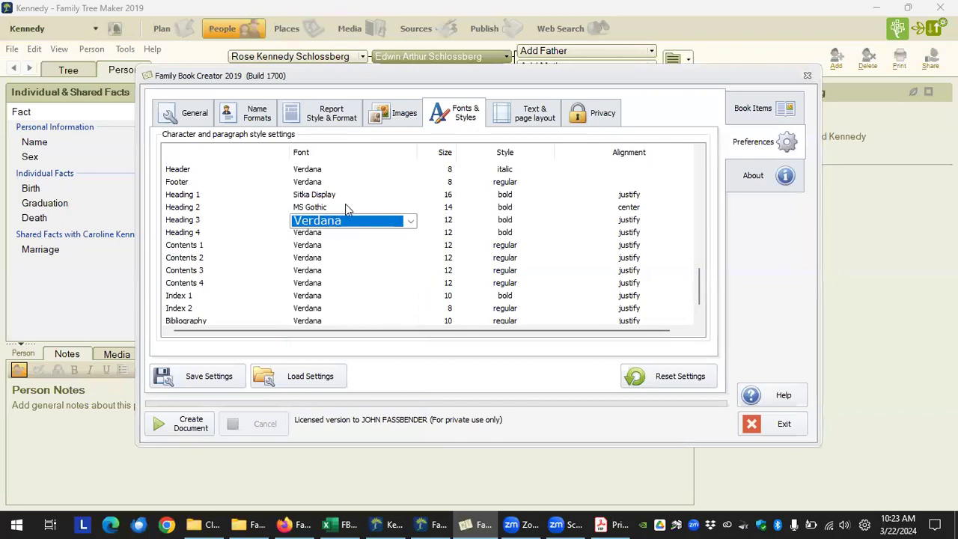
key("a")
left_click(406, 223)
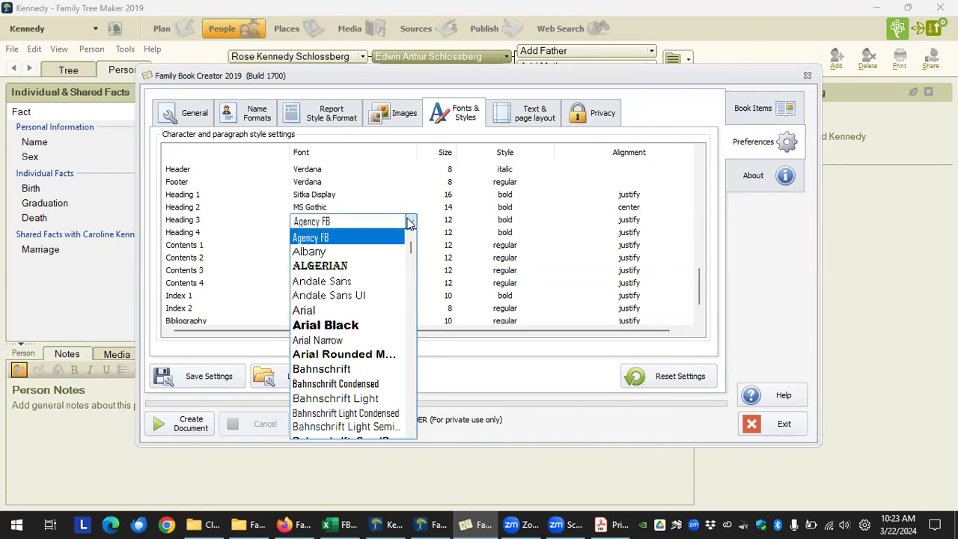
left_click(329, 310)
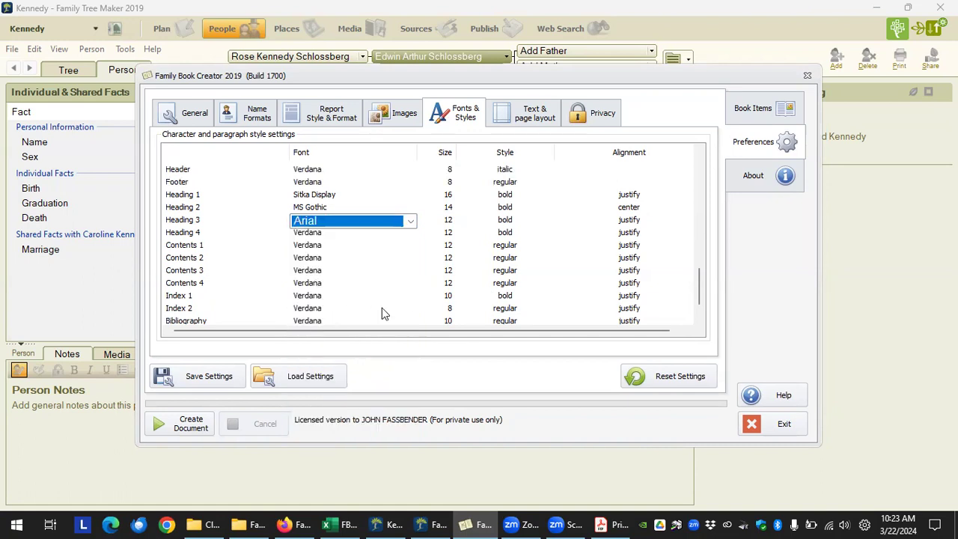
Step: Create the book as a Word Document (*.docx) in the Class 8 folder, keeping the suggested file name
left_click(191, 425)
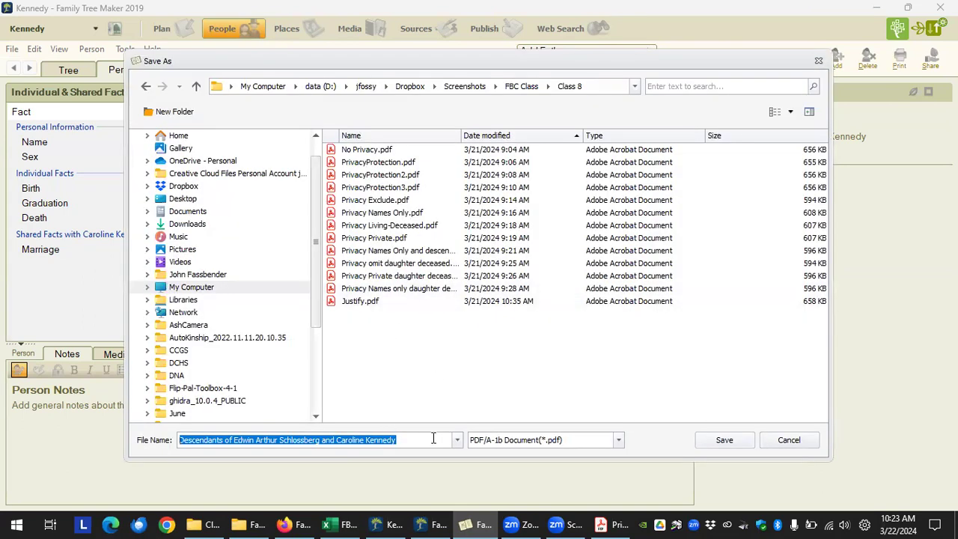
left_click(456, 440)
left_click(595, 452)
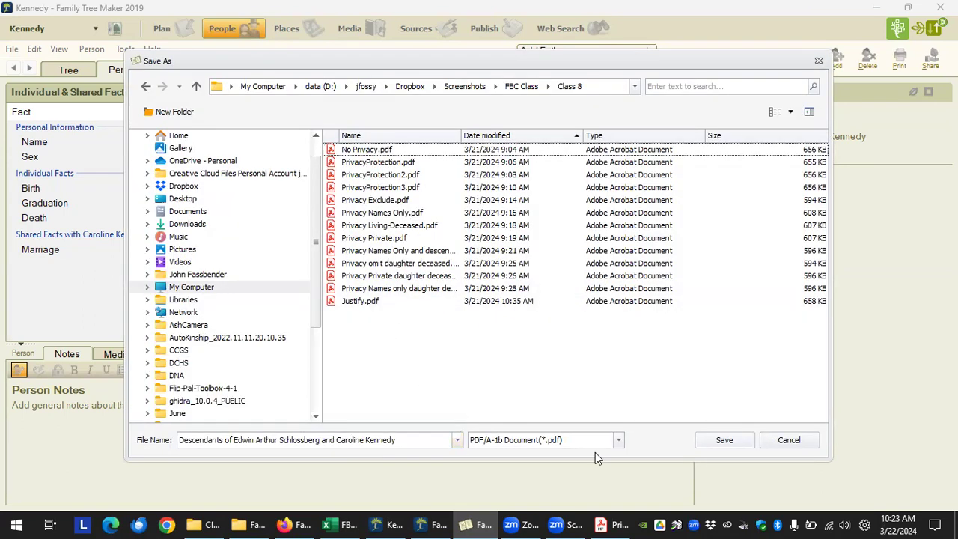
left_click(618, 441)
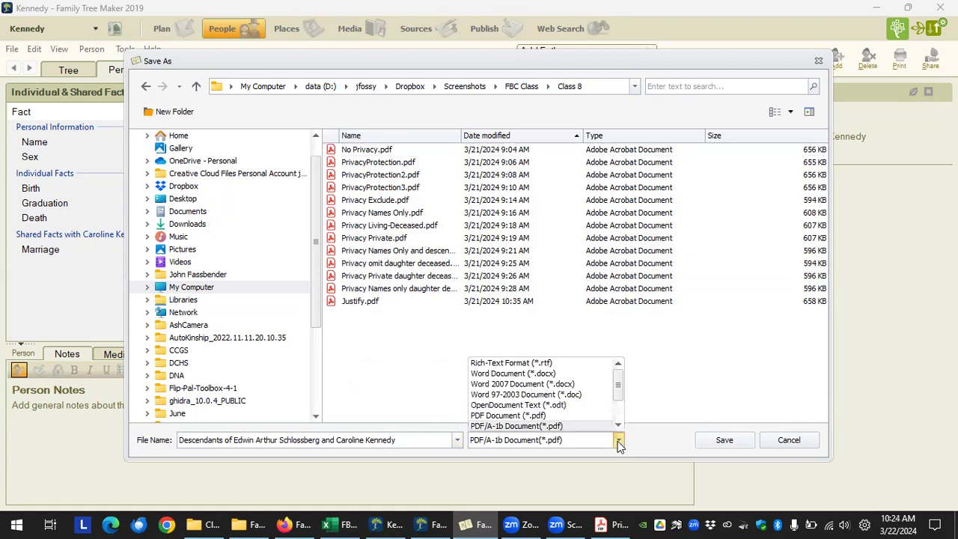
left_click(547, 373)
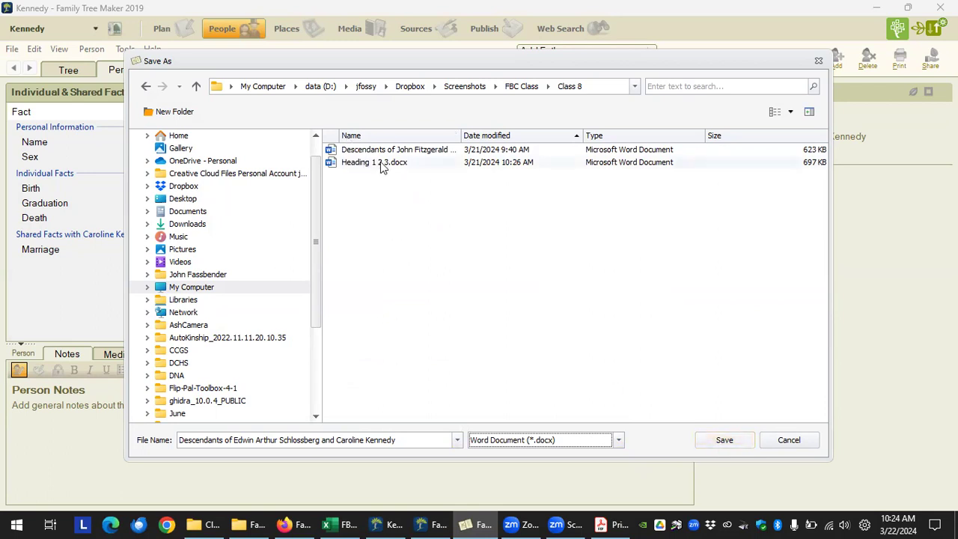
left_click(724, 440)
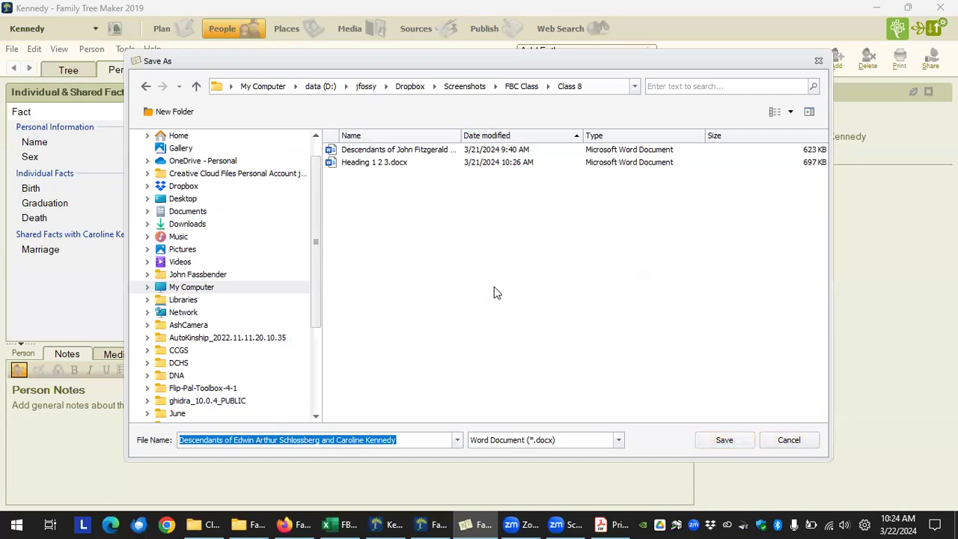
left_click(723, 440)
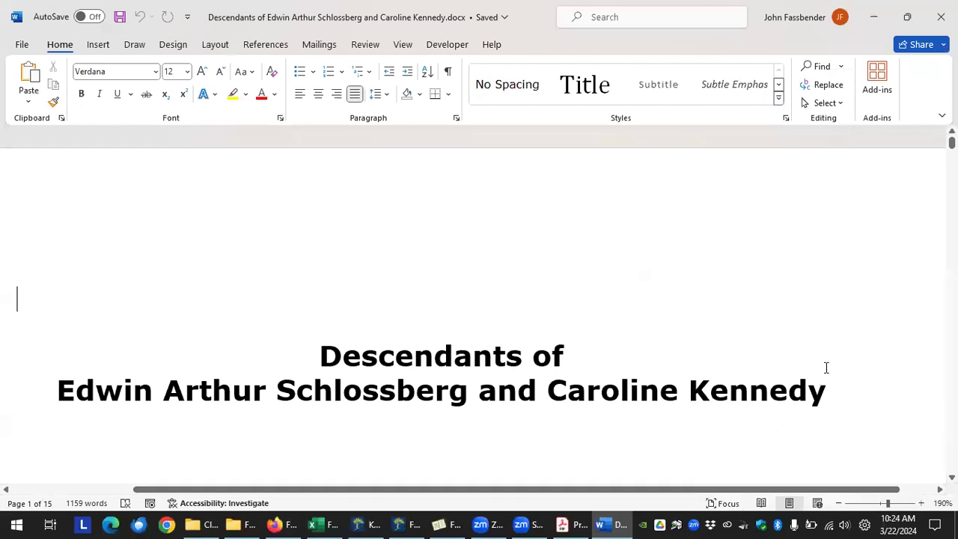
Step: Look over the title page in Word and open the font criteria of an expanded Find and Replace search
scroll(818, 367, "down", 5)
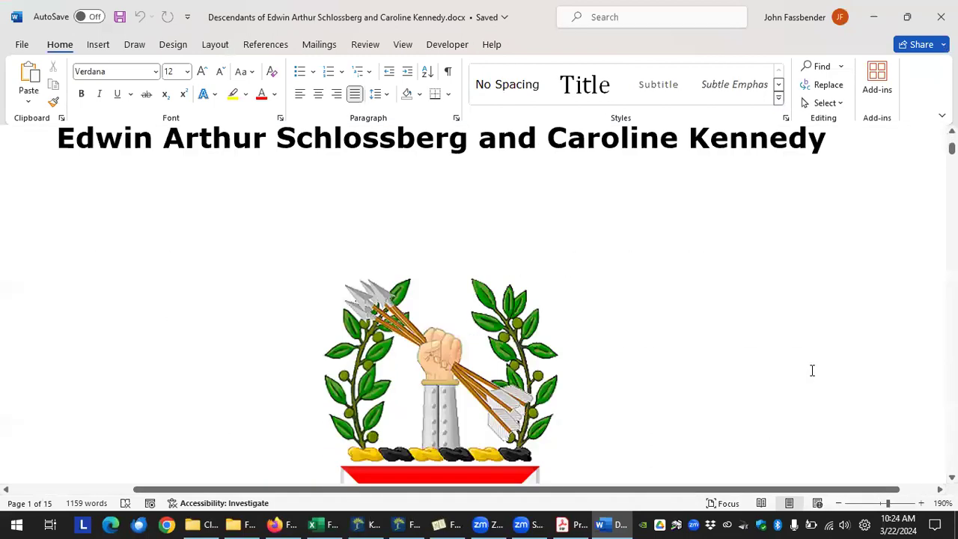
scroll(763, 286, "up", 5)
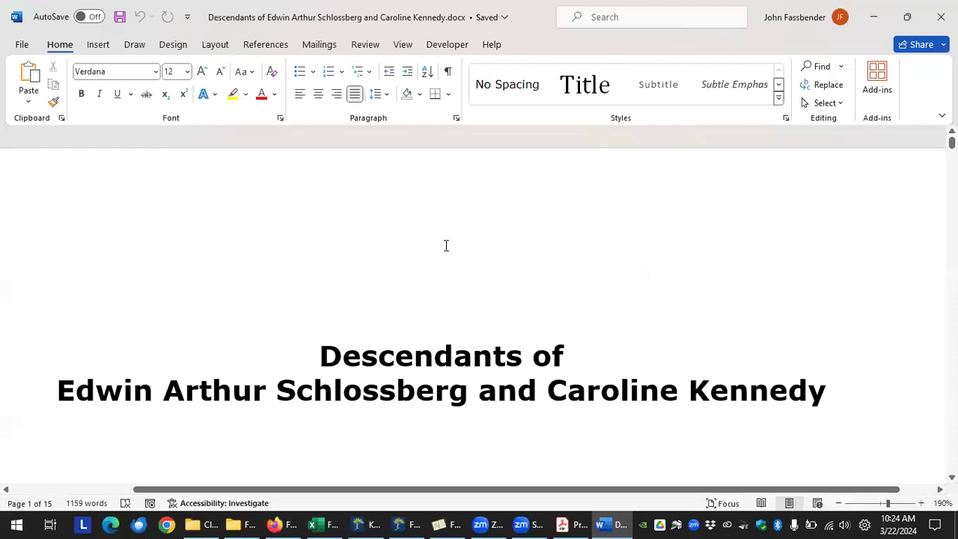
scroll(462, 288, "down", 3)
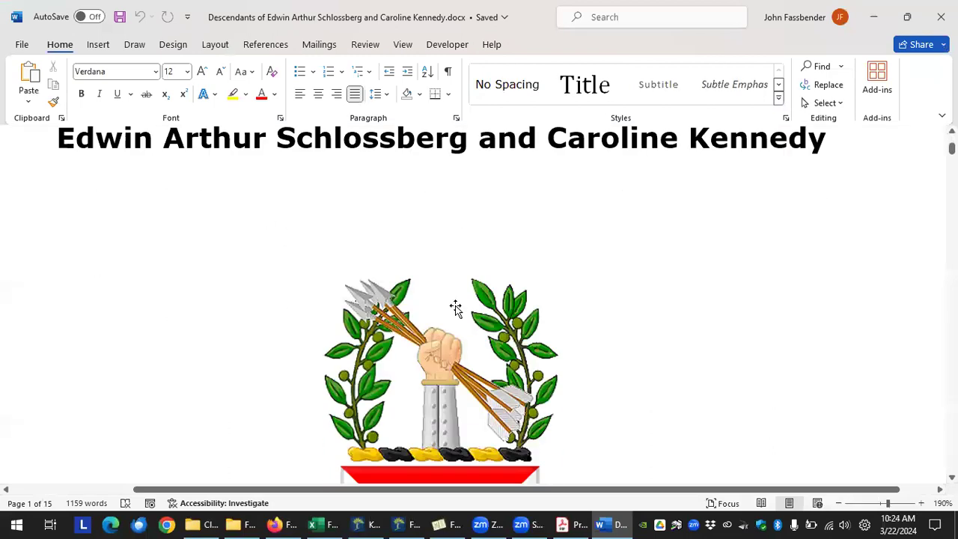
key("ctrl+h")
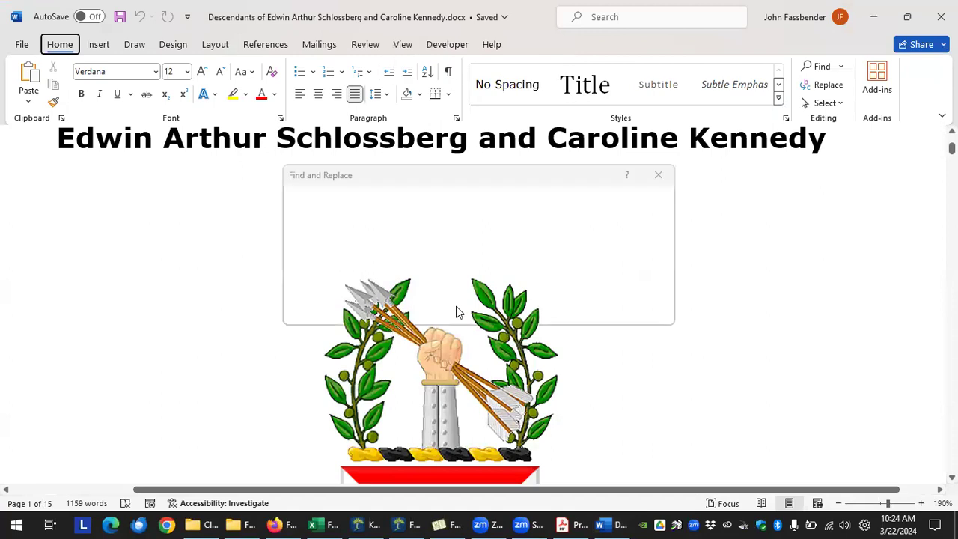
left_click(320, 304)
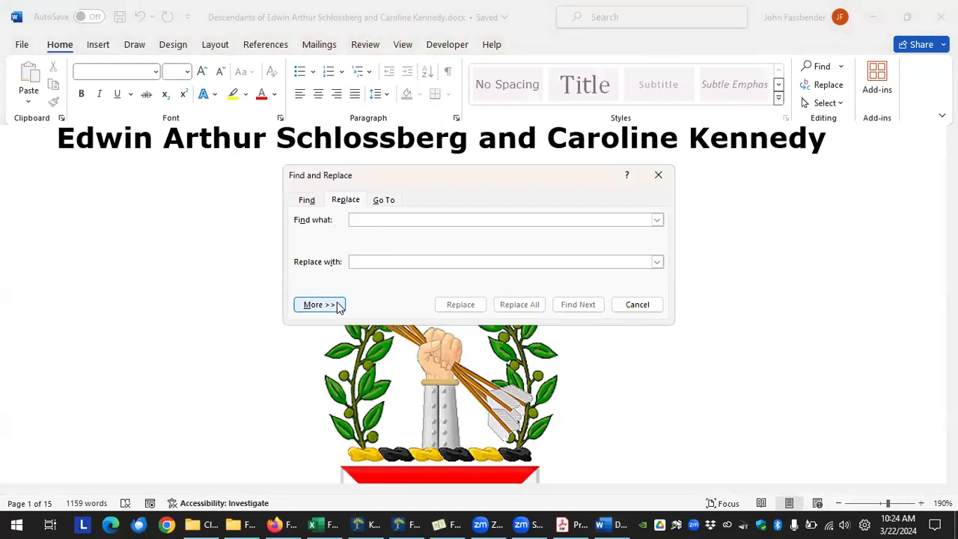
left_click(337, 471)
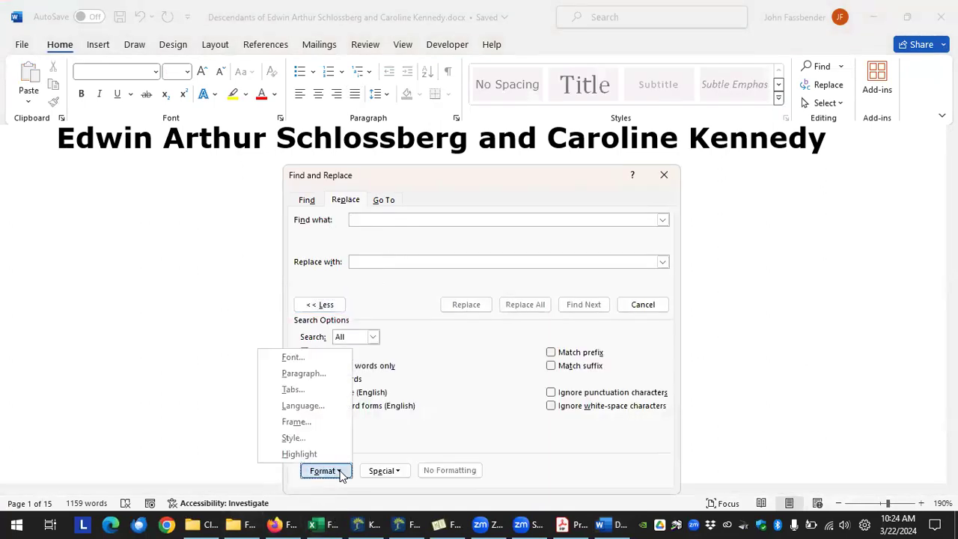
left_click(314, 357)
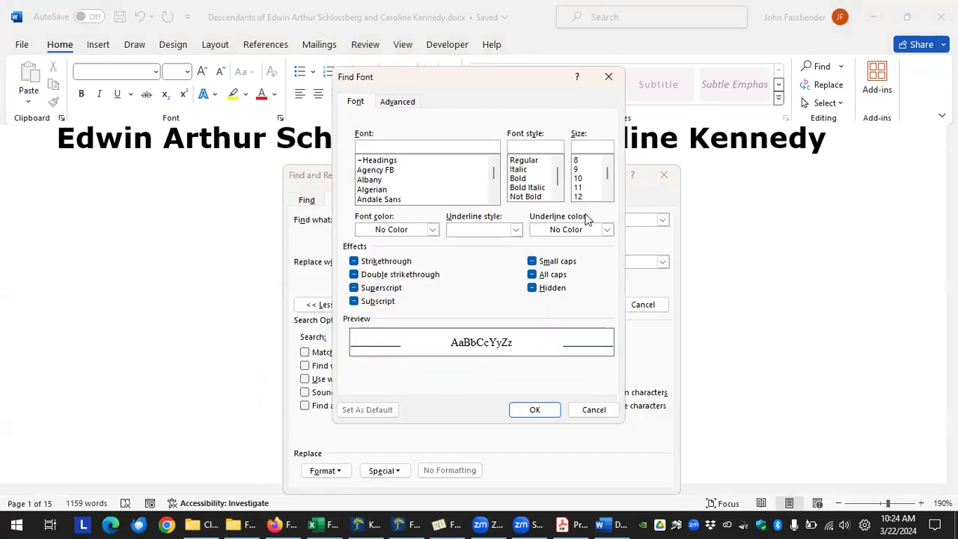
Step: Check the Heading 1 font in Family Book Creator and find the first Sitka Display text in the Word document
left_click(447, 524)
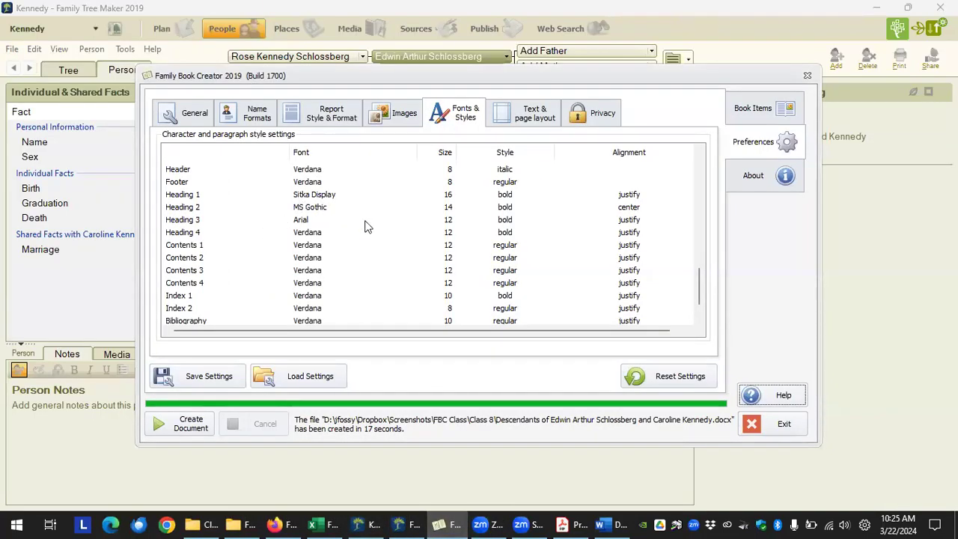
left_click(607, 524)
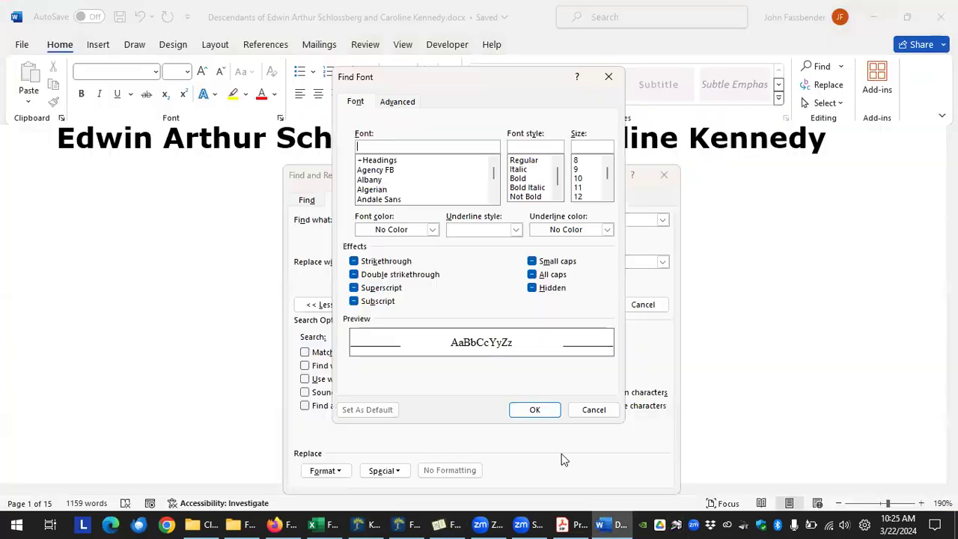
type("Sit")
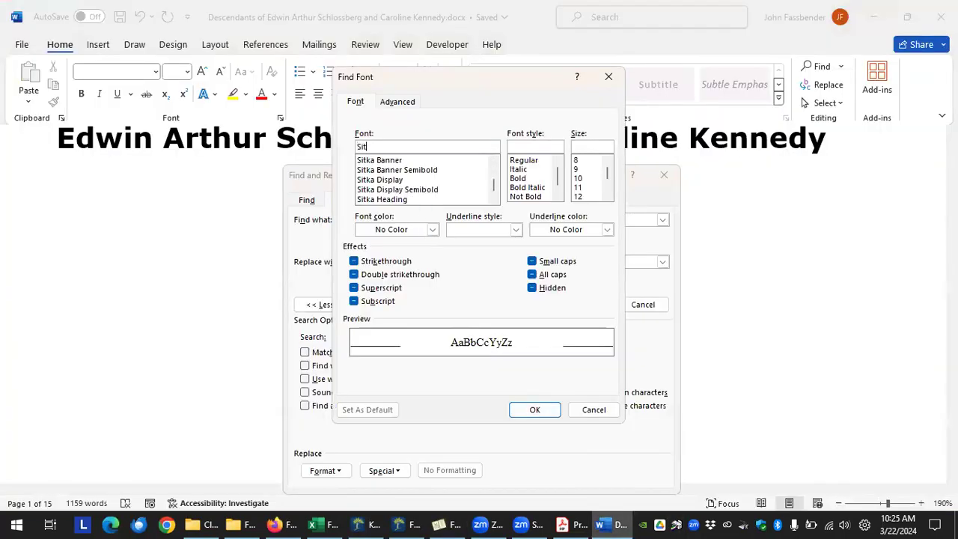
left_click(393, 180)
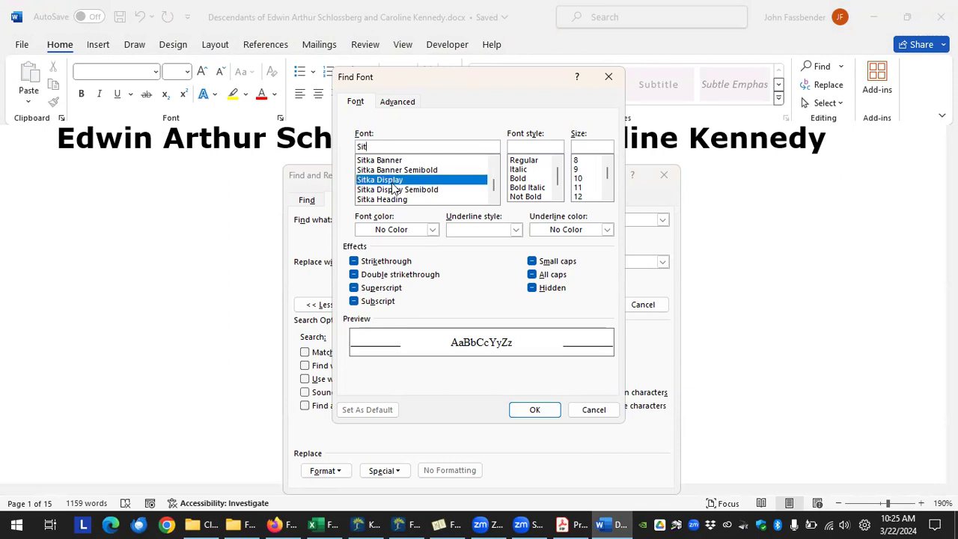
left_click(537, 411)
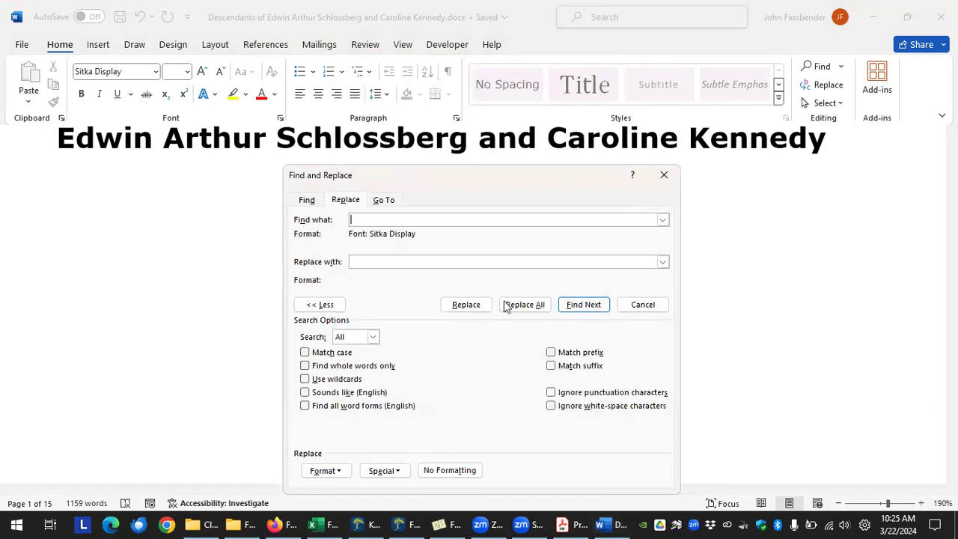
left_click(591, 303)
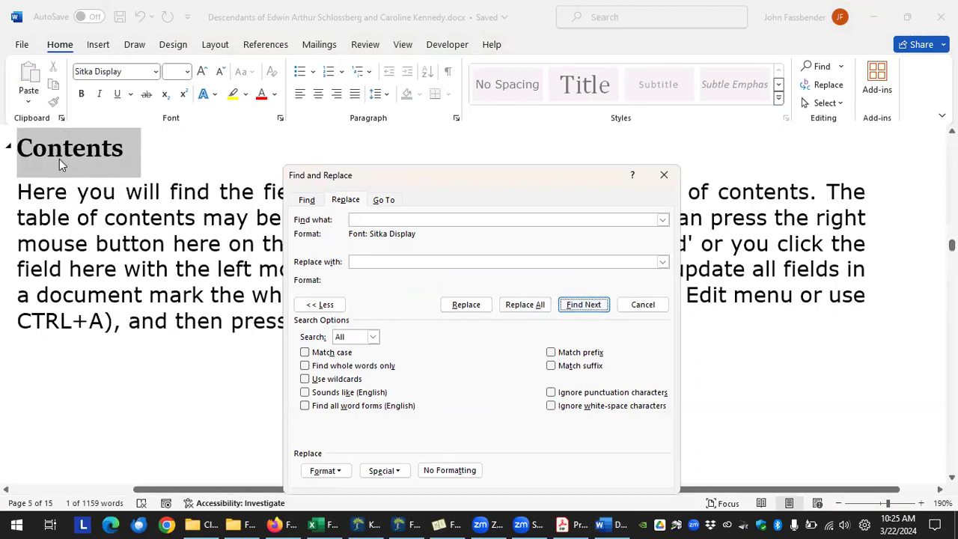
Step: Go through the remaining Sitka Display matches in the document up to the Index of Places heading
left_click(584, 305)
left_click(584, 305)
left_click(585, 306)
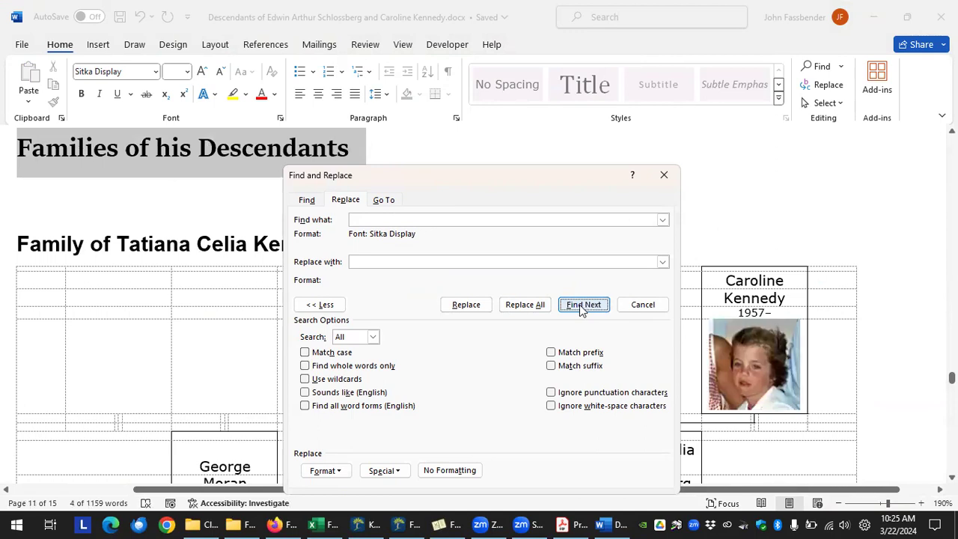
left_click(583, 304)
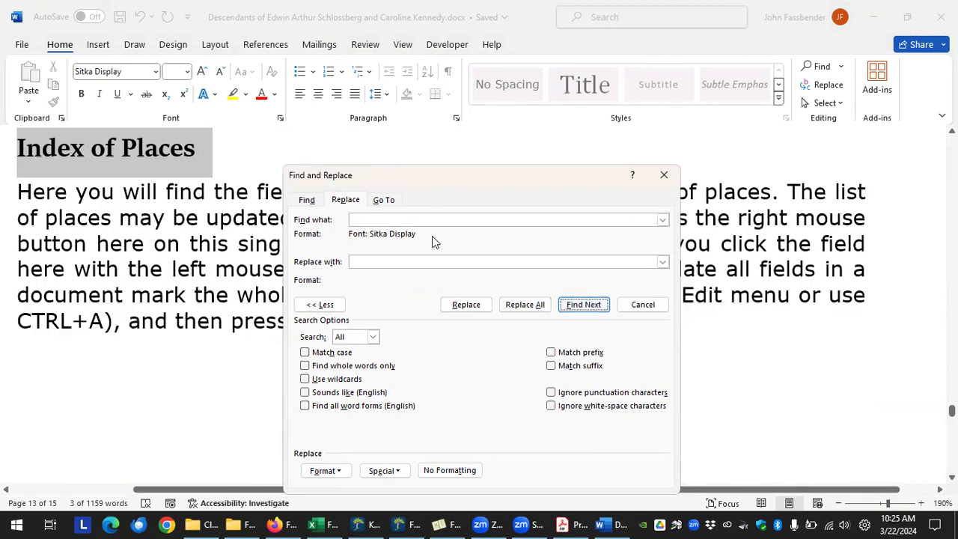
Step: Check the Heading 2 font in Family Book Creator's character and paragraph style settings, and return to the Word document
left_click(447, 523)
left_click(472, 500)
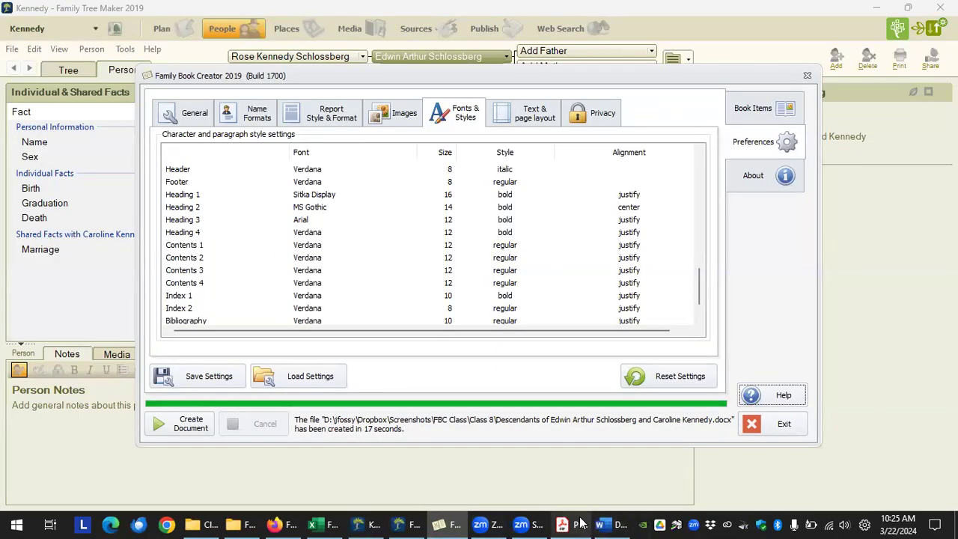
left_click(608, 524)
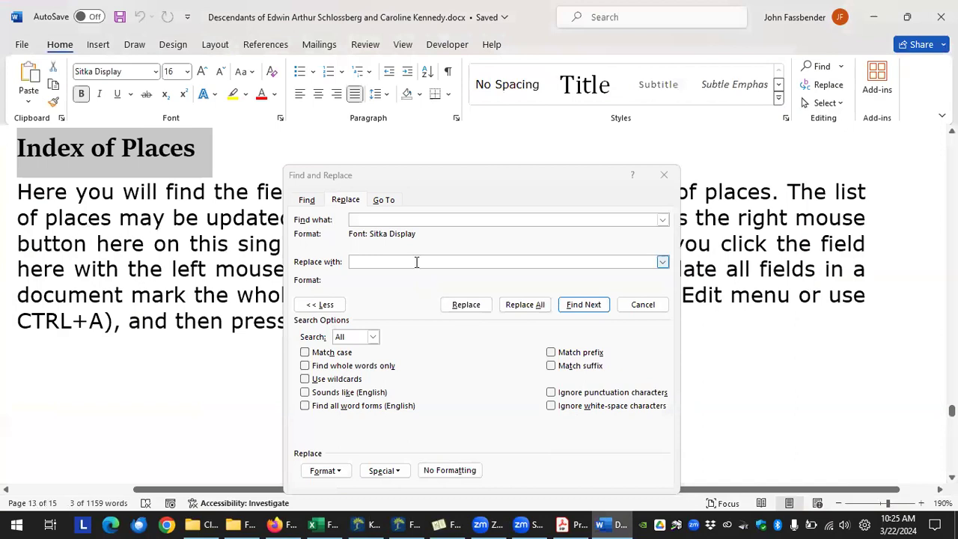
Step: Change the search's font criterion to MS Gothic and search the document for text in that font
left_click(329, 470)
left_click(308, 357)
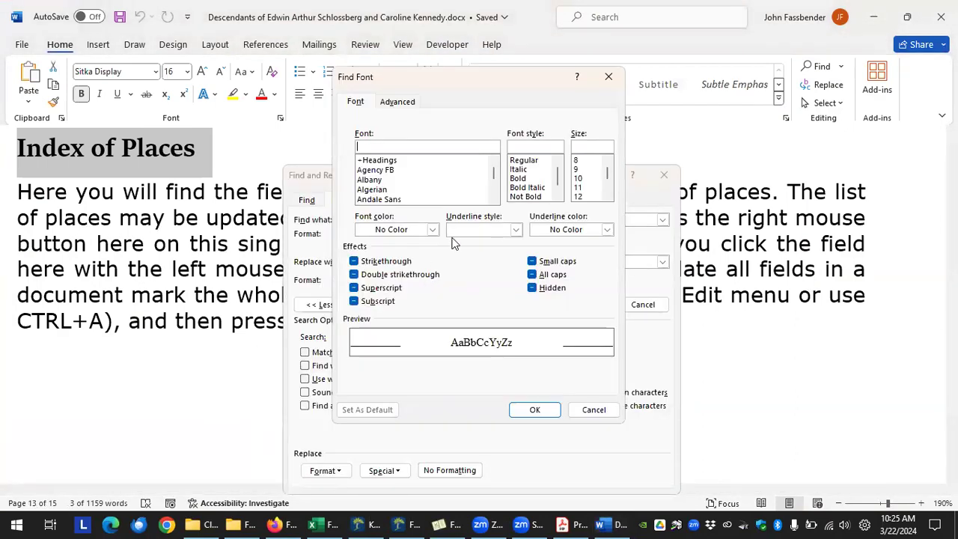
type("ms")
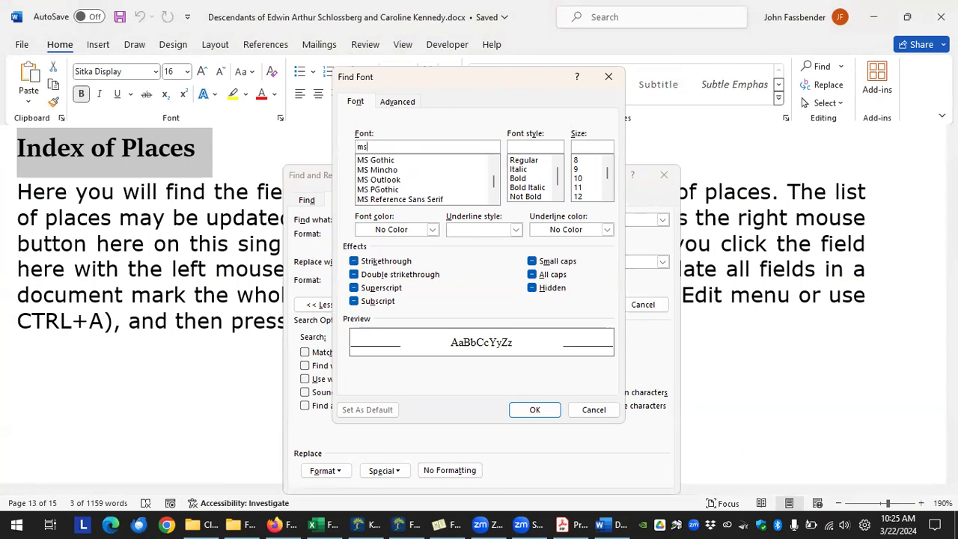
scroll(408, 161, "up", 1)
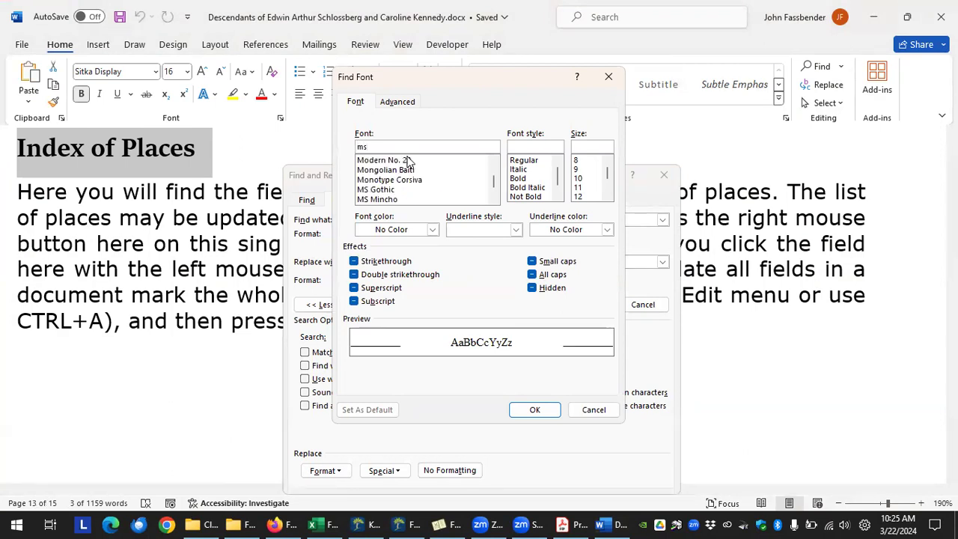
left_click(388, 161)
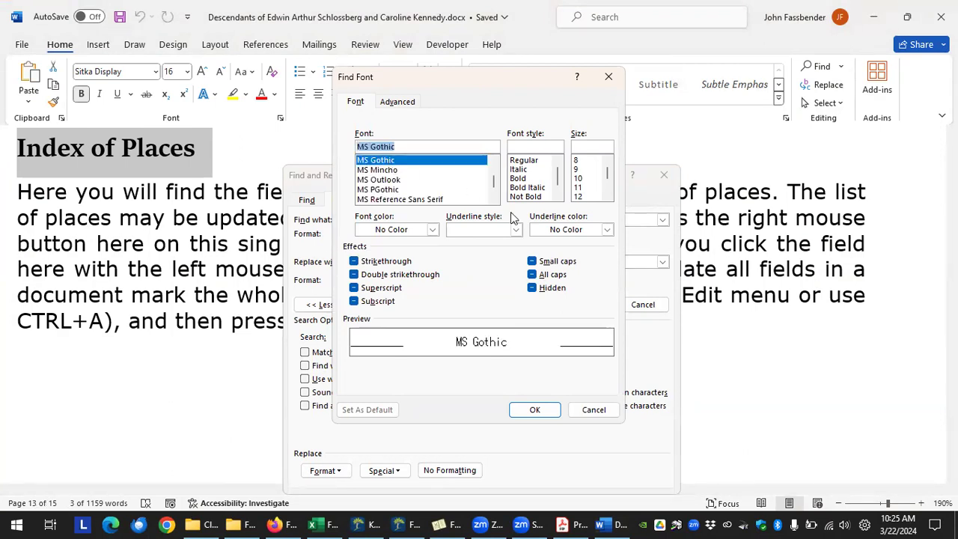
left_click(533, 410)
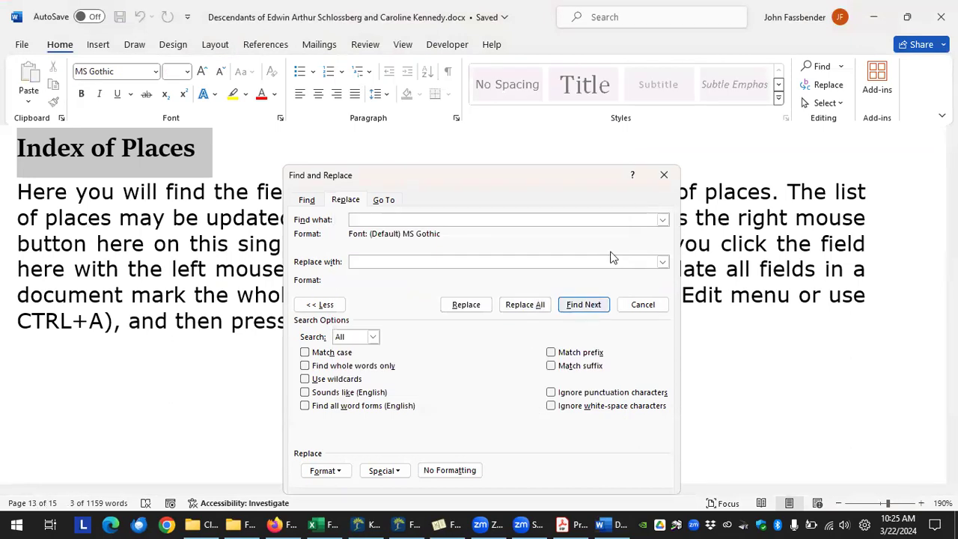
left_click(591, 304)
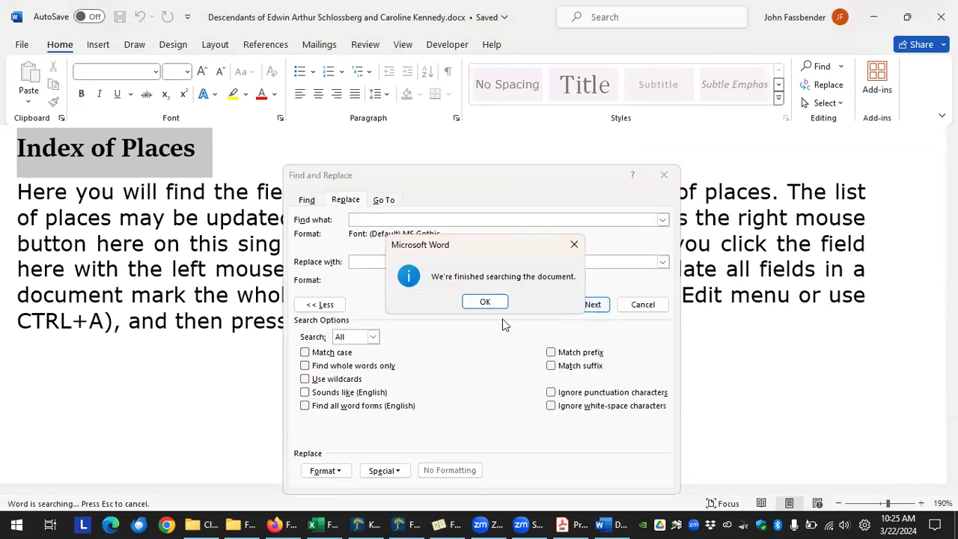
left_click(487, 300)
Step: Close Find and Replace and update all fields in the entire document
left_click(664, 175)
key("ctrl+a")
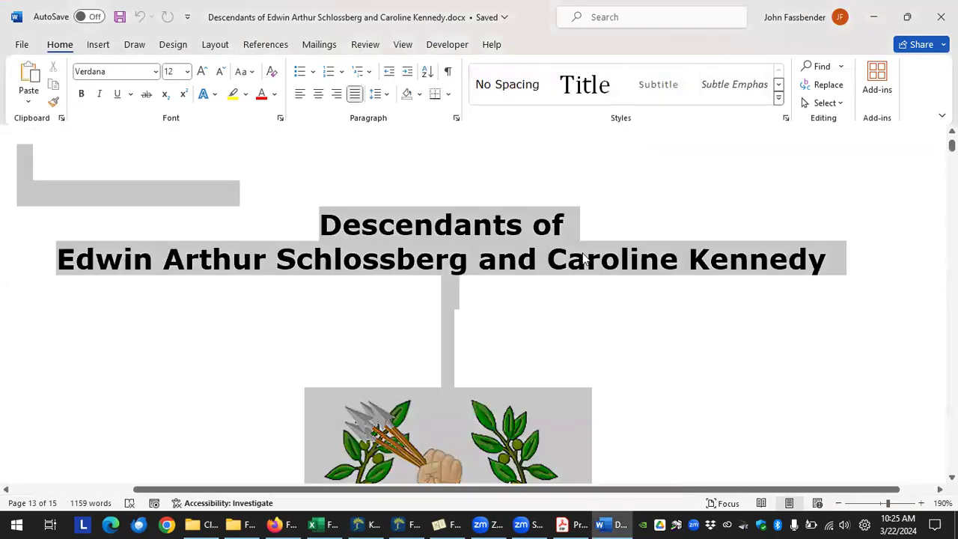
key("F9")
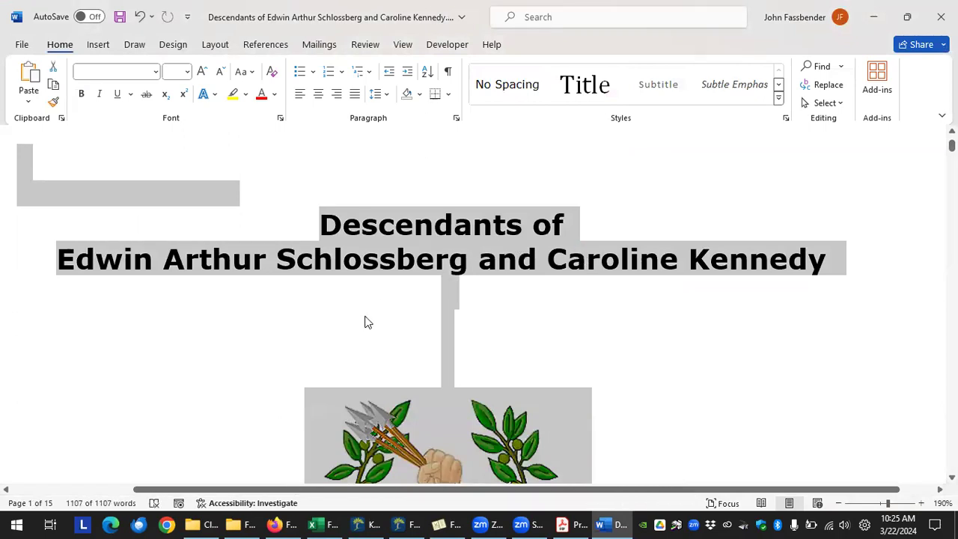
Step: Reopen Find and Replace, clear the search text, and search the updated document downward for the MS Gothic font
key("ctrl+f")
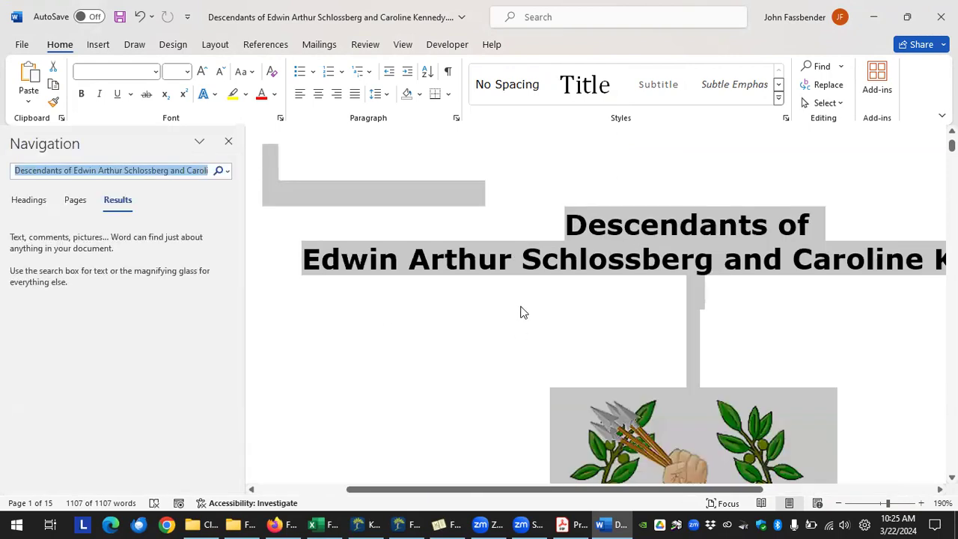
key("Escape")
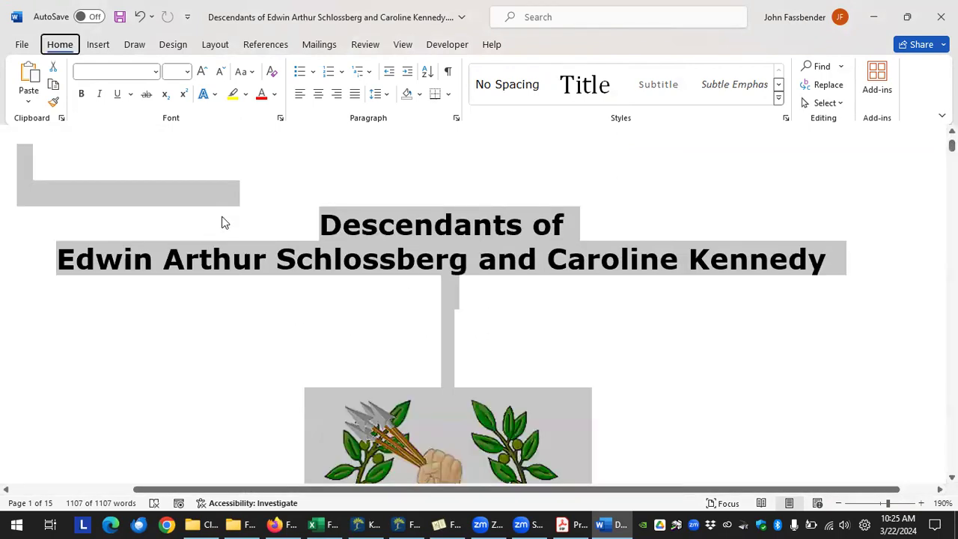
key("ctrl+h")
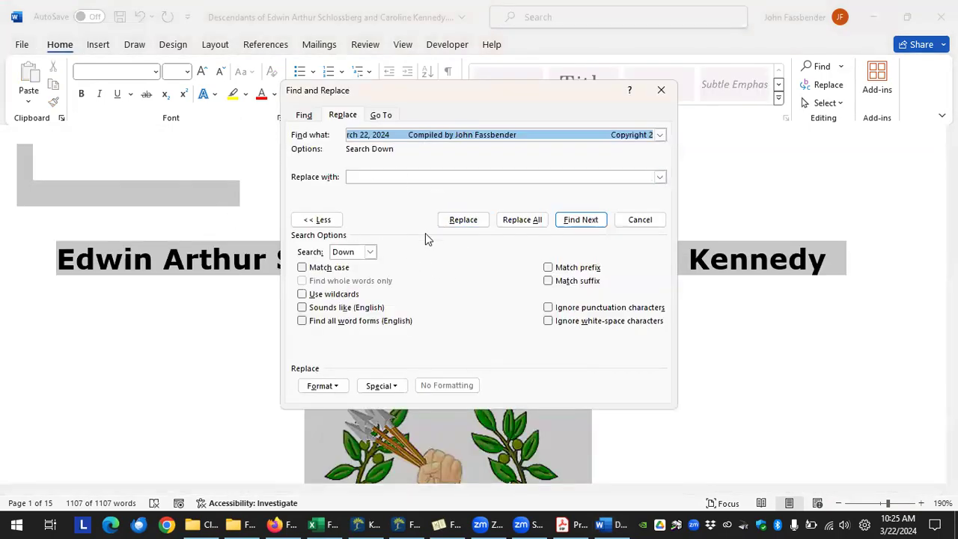
key("BackSpace")
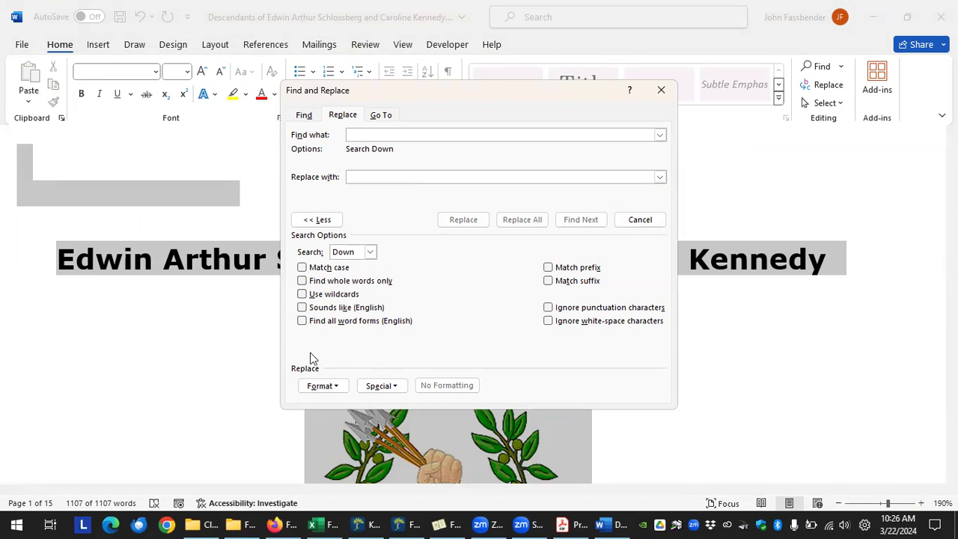
left_click(335, 387)
left_click(330, 387)
left_click(333, 393)
left_click(319, 402)
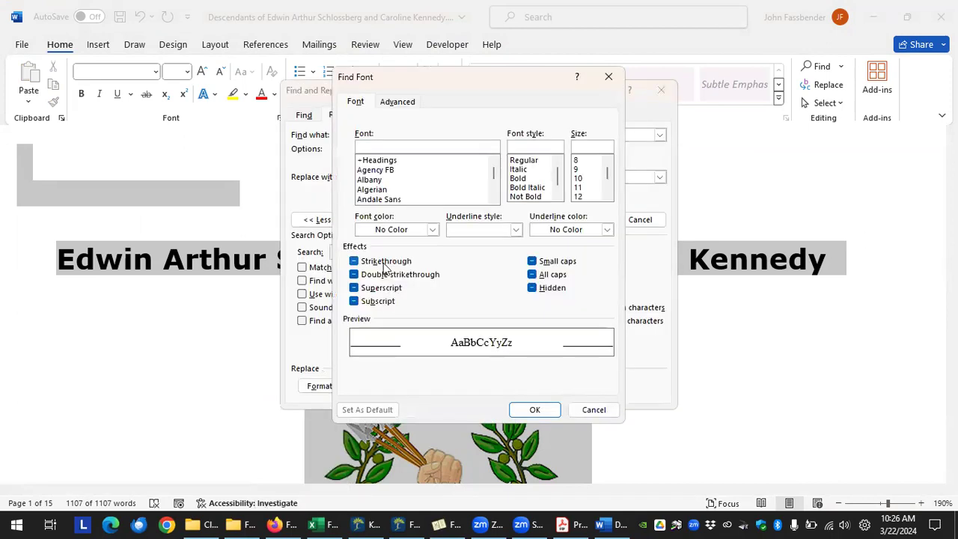
type("ms")
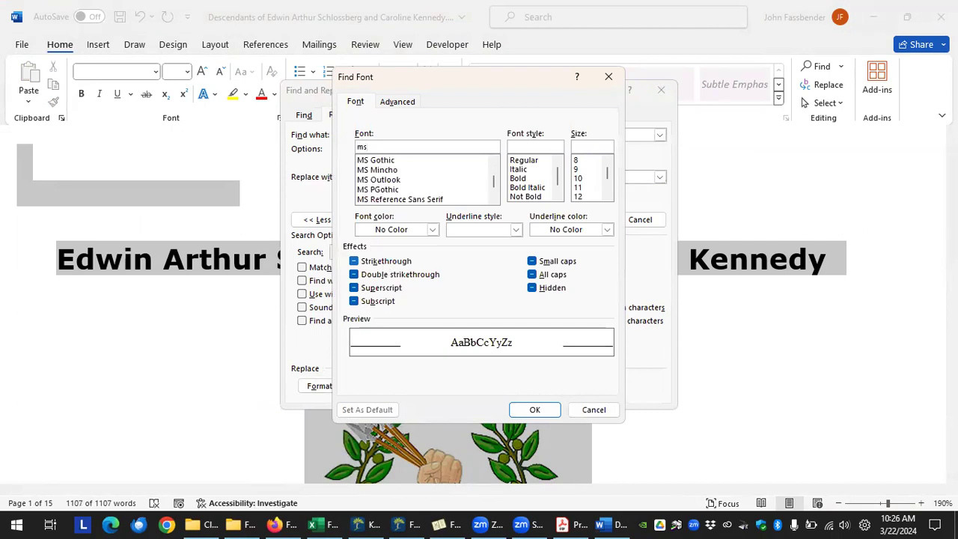
left_click(370, 160)
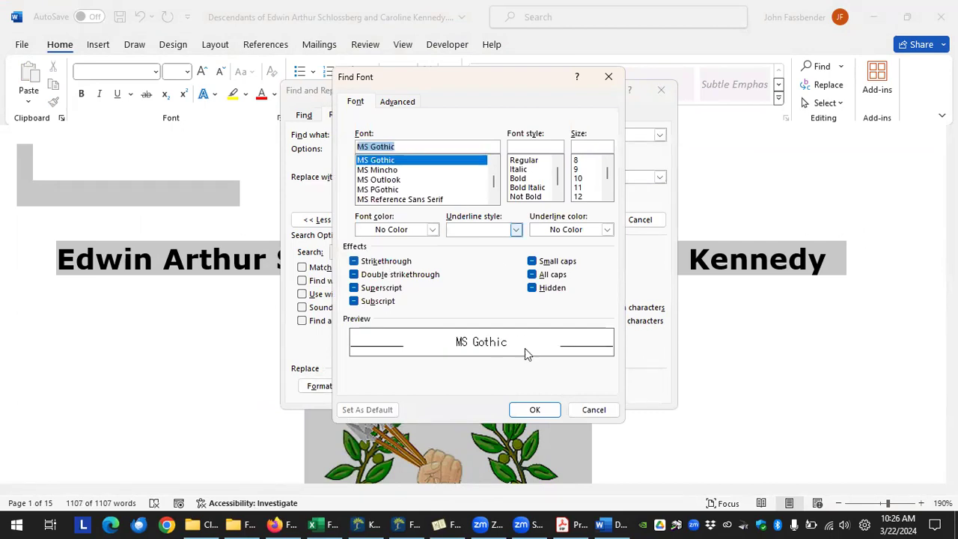
left_click(551, 408)
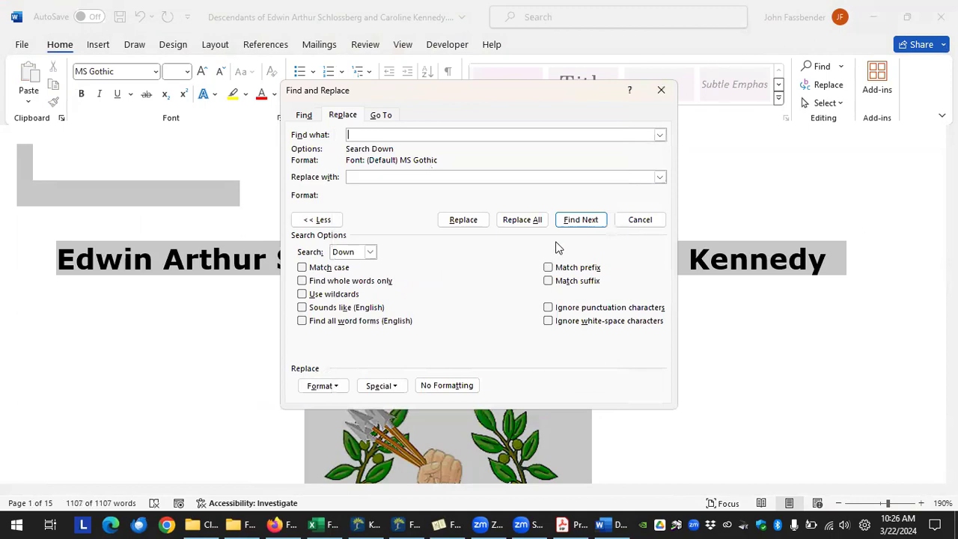
left_click(580, 222)
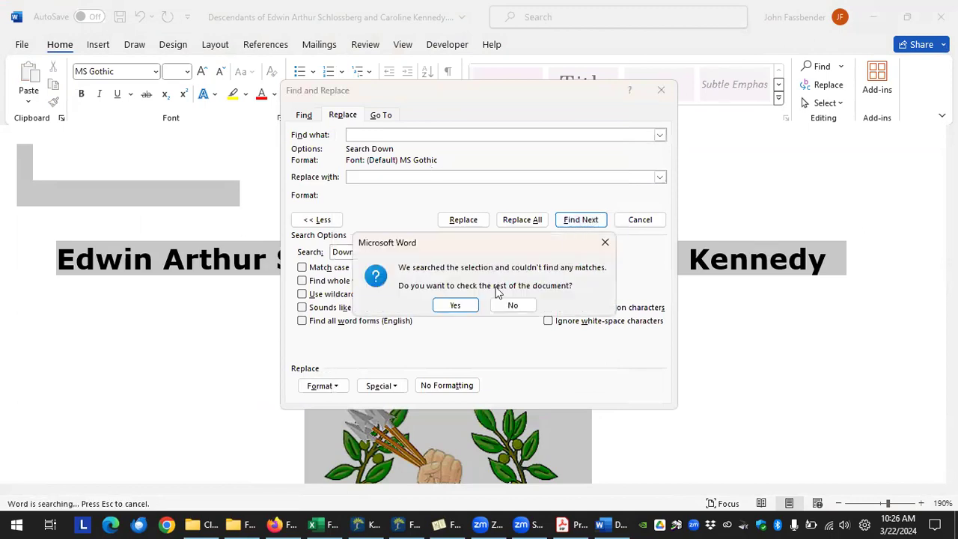
Step: Search the rest of the document for MS Gothic text, and check the heading fonts in Family Book Creator
left_click(455, 306)
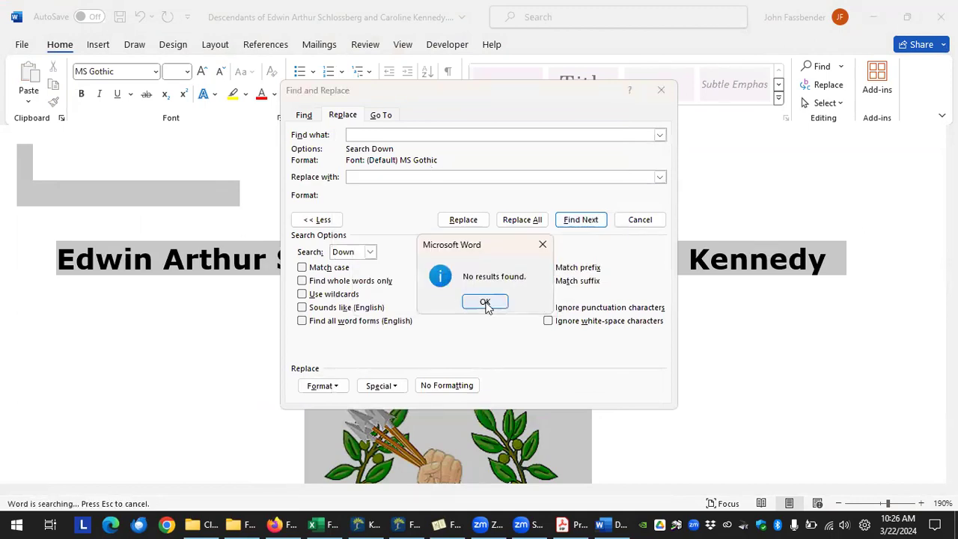
left_click(486, 305)
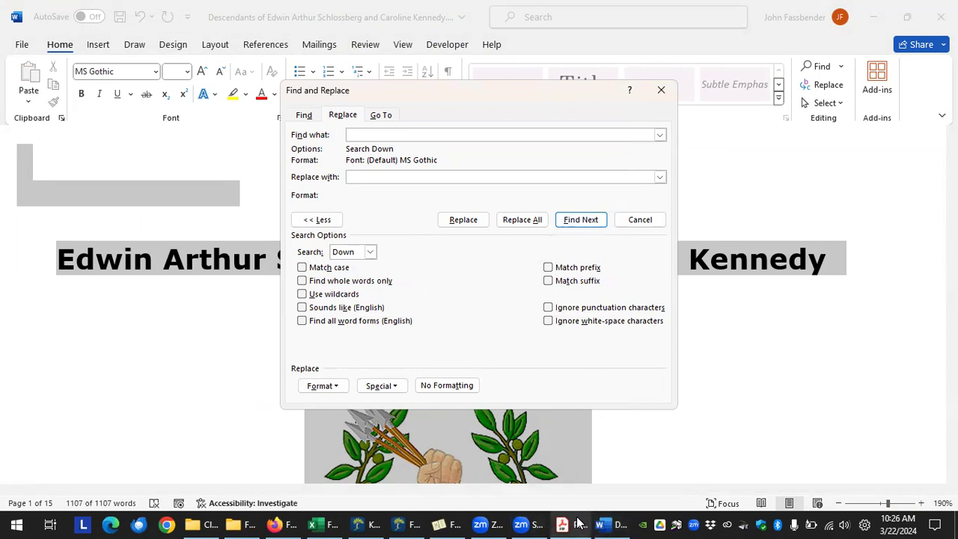
left_click(442, 524)
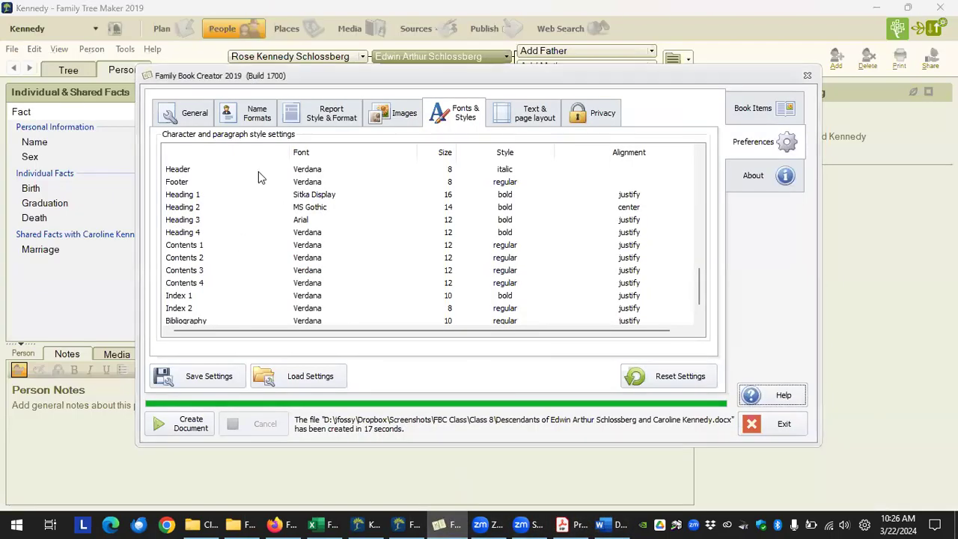
left_click(307, 220)
left_click(617, 524)
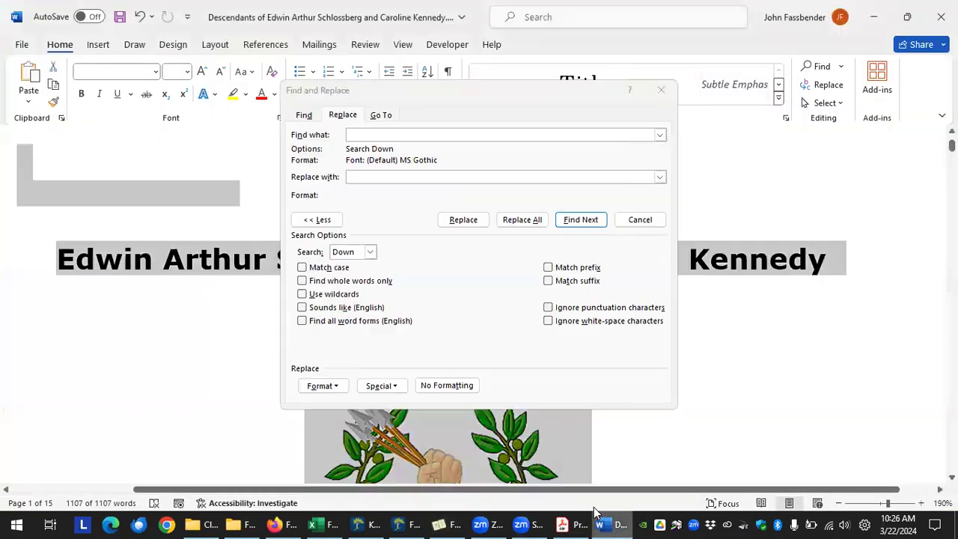
Step: Set the search format to the Arial font and find the first Arial text in the Word document
left_click(341, 395)
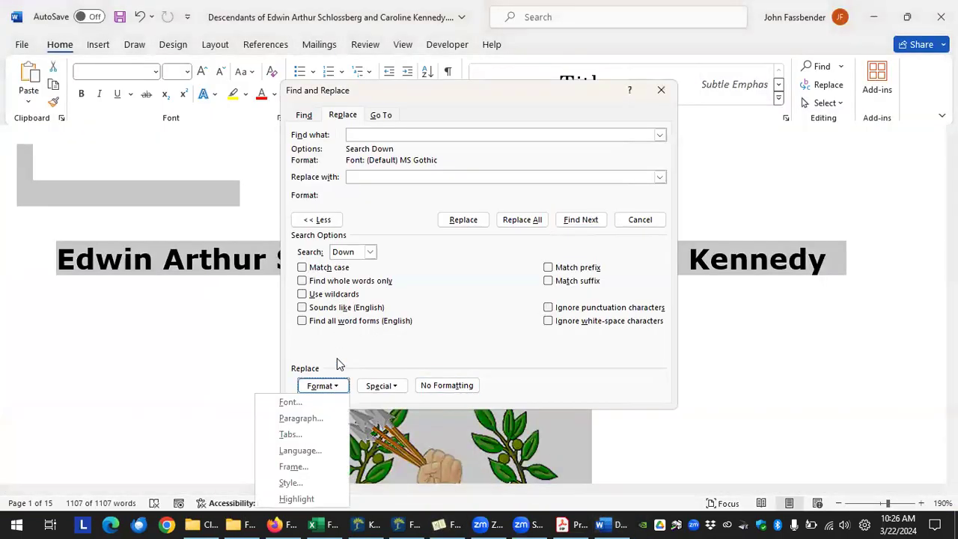
left_click(322, 401)
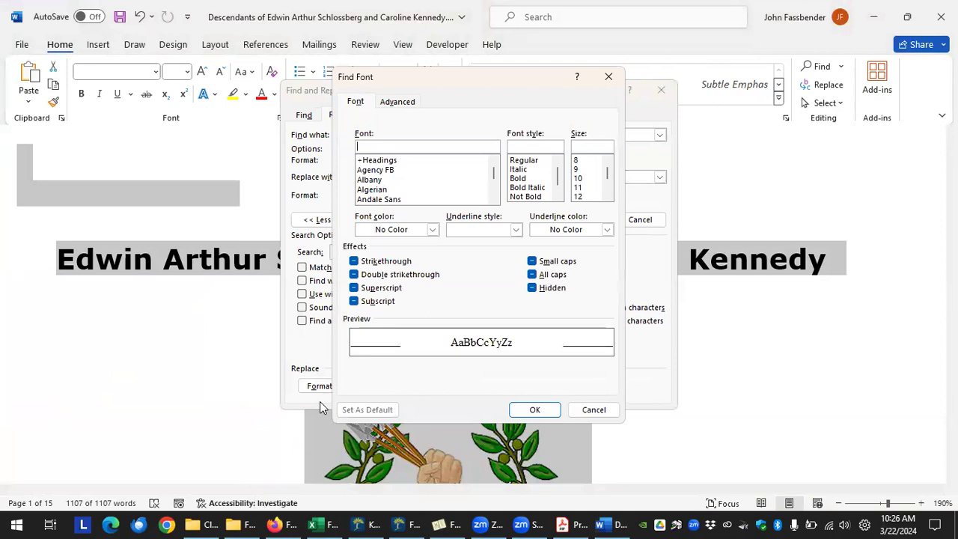
type("Aru")
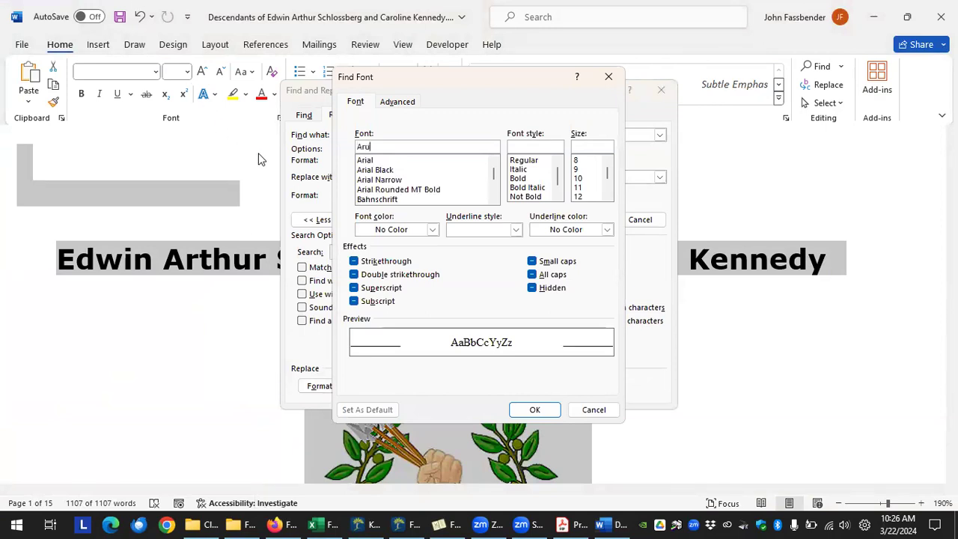
left_click(372, 161)
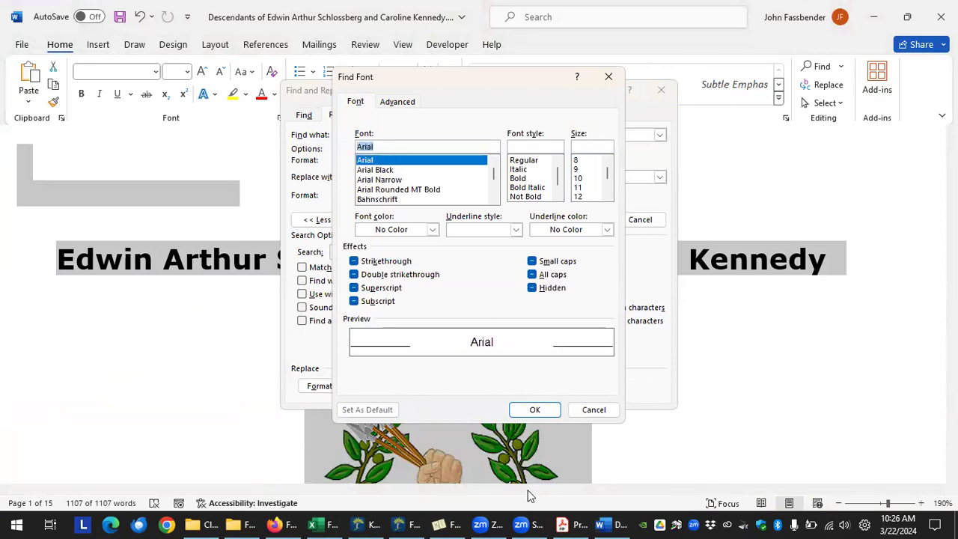
left_click(536, 409)
left_click(573, 219)
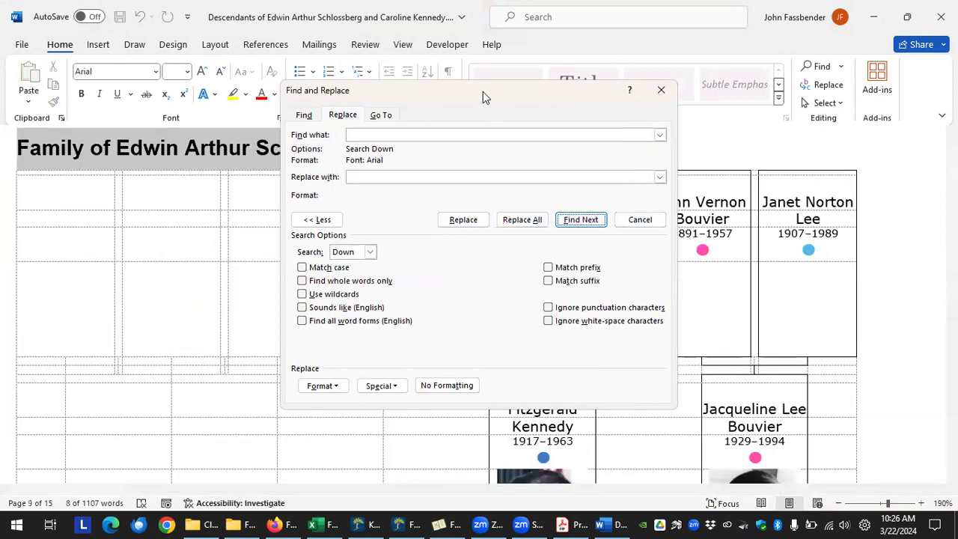
Step: Uncover the found heading by moving the search dialog, and step through the remaining Arial matches
left_click_drag(485, 94, 575, 191)
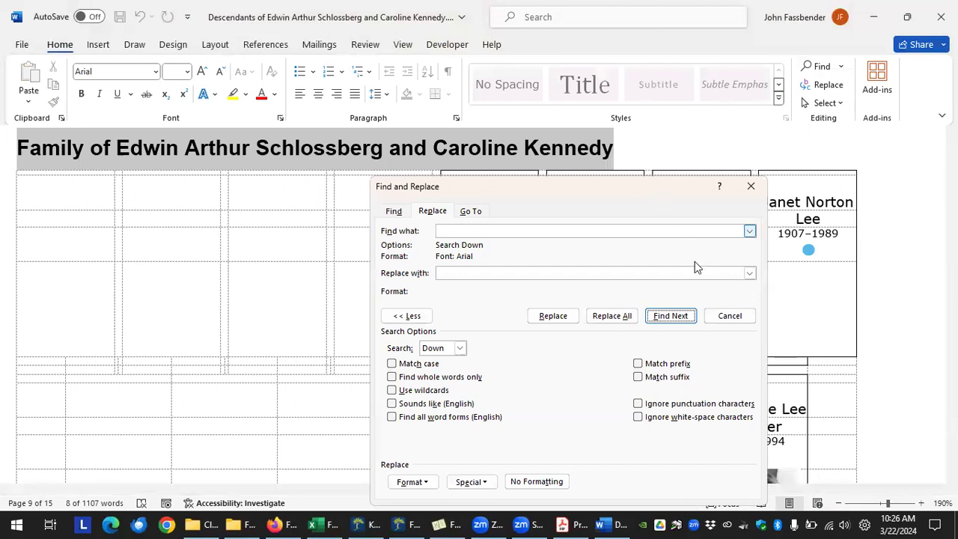
left_click(668, 316)
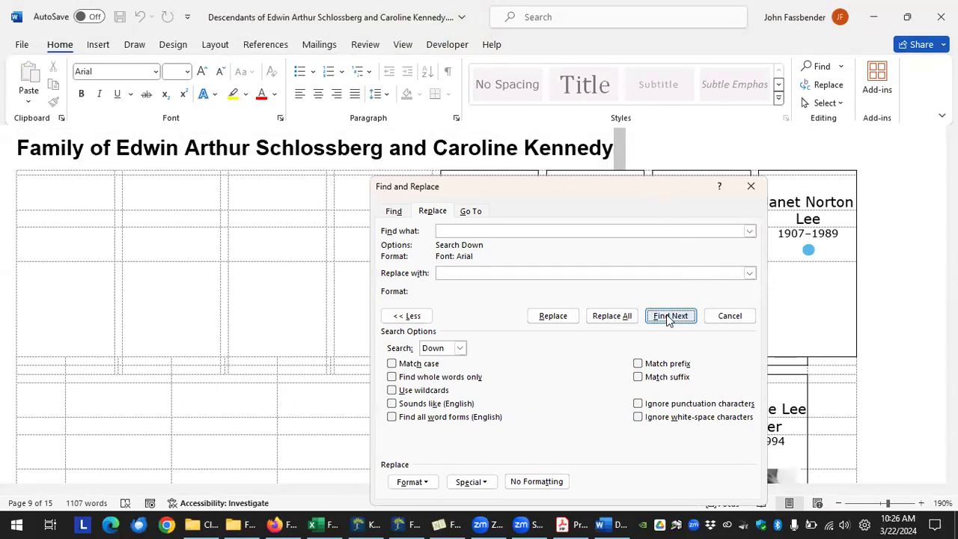
left_click(669, 316)
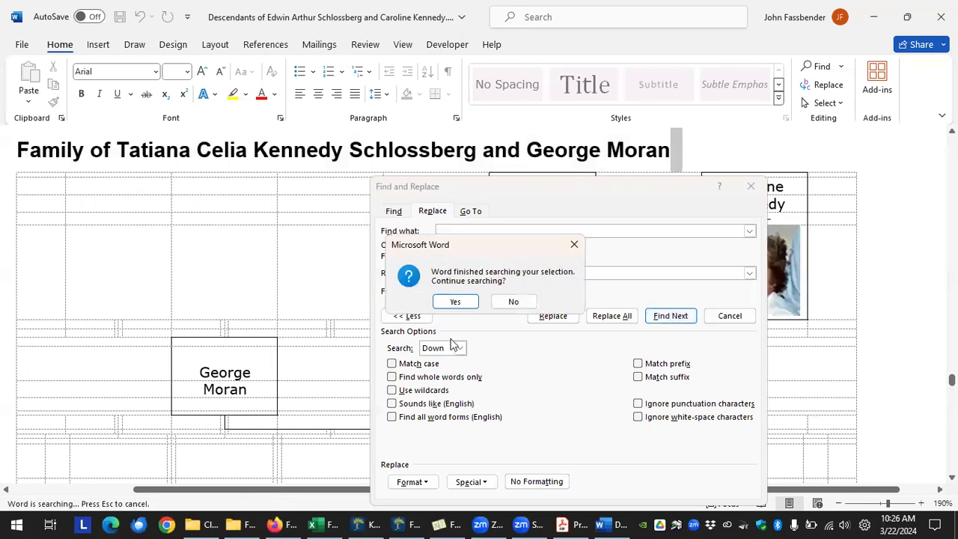
left_click(513, 301)
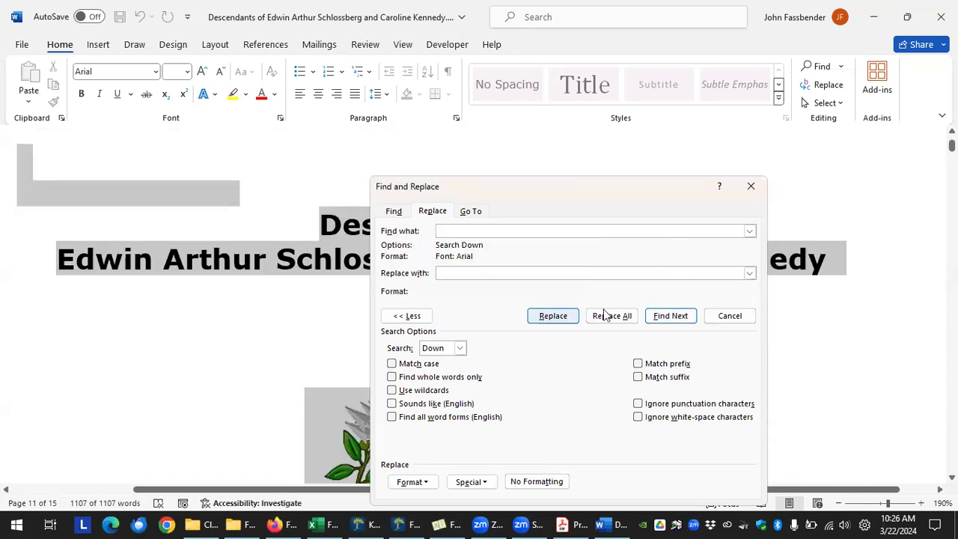
Step: Switch to Family Book Creator and set the fonts of Heading 1, Heading 2 and Heading 3 to Verdana
left_click(321, 358)
left_click(448, 524)
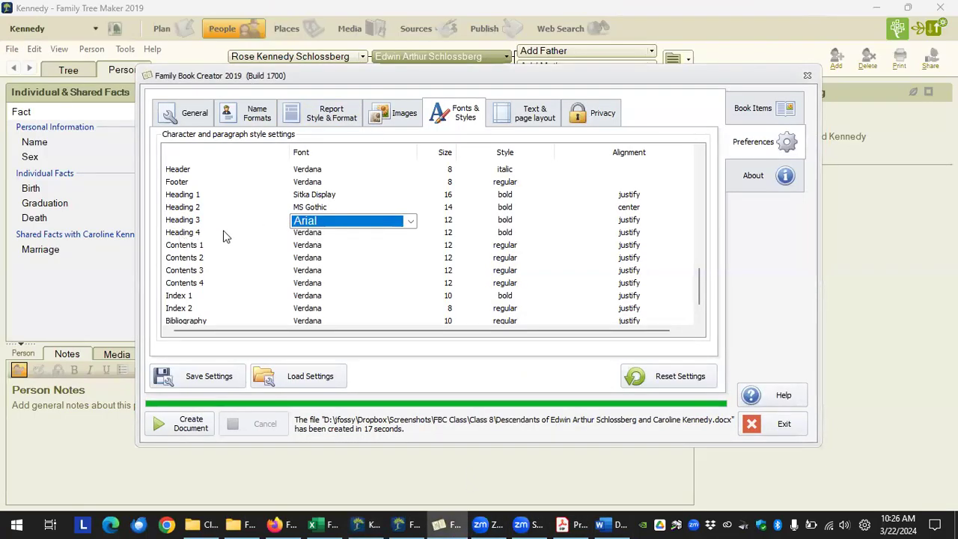
left_click(337, 194)
type("vev")
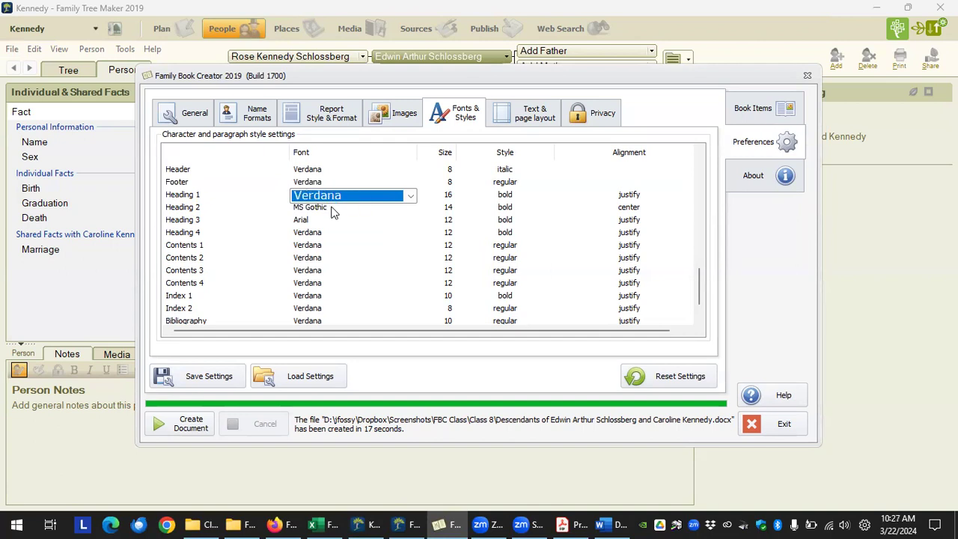
left_click(329, 207)
type("v")
left_click(326, 217)
type("v")
left_click(357, 256)
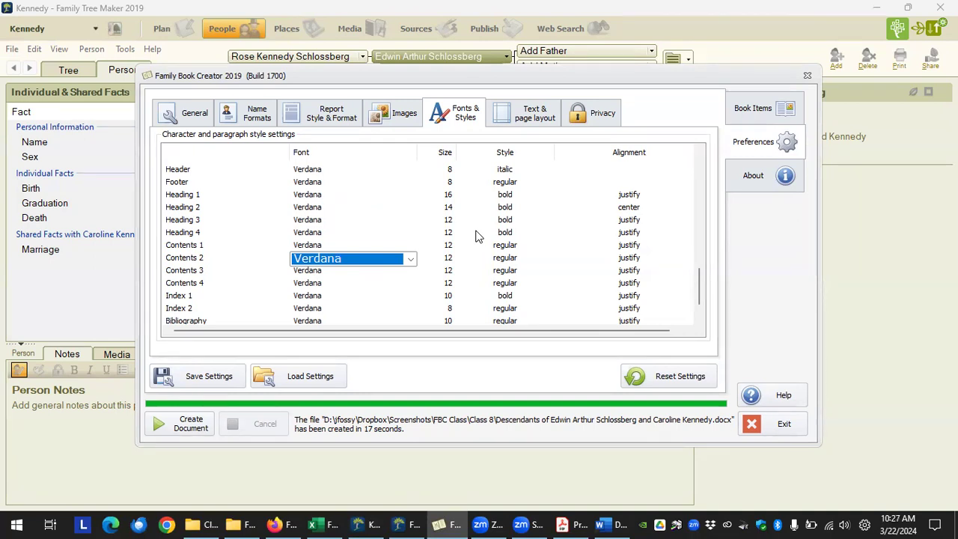
Step: Try to create the document from the current book settings
scroll(303, 275, "down", 2)
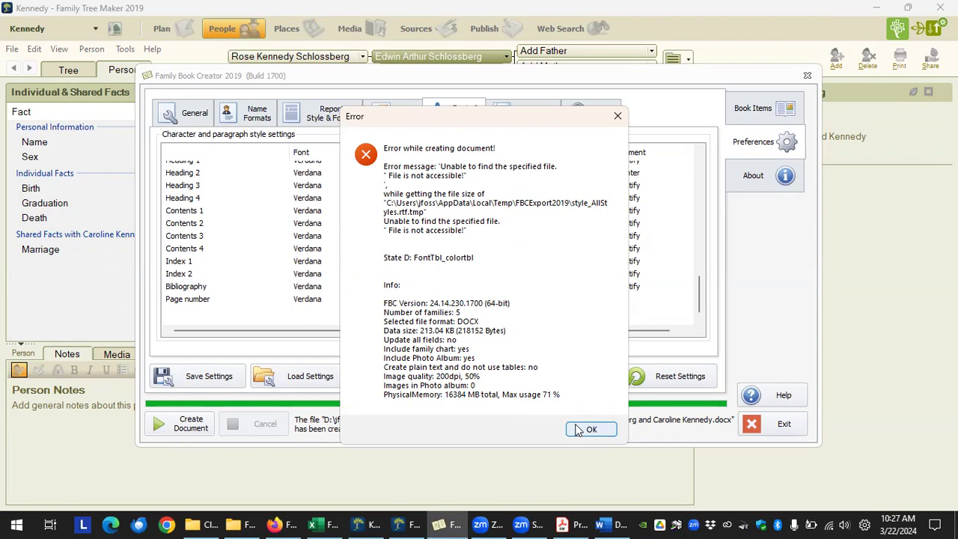
left_click(578, 428)
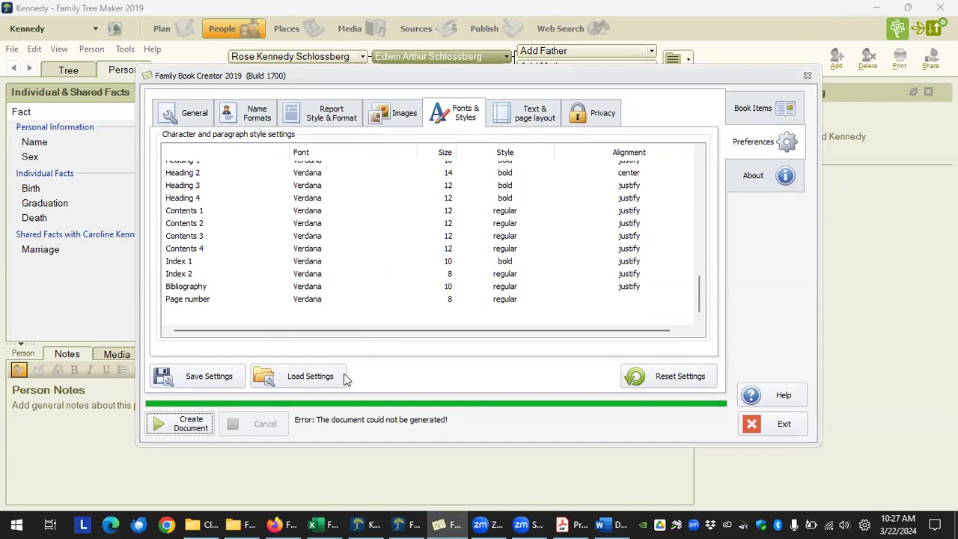
Step: Review the font, size, style and alignment settings from the All elements group down to the General group
scroll(359, 318, "up", 1)
scroll(359, 314, "up", 8)
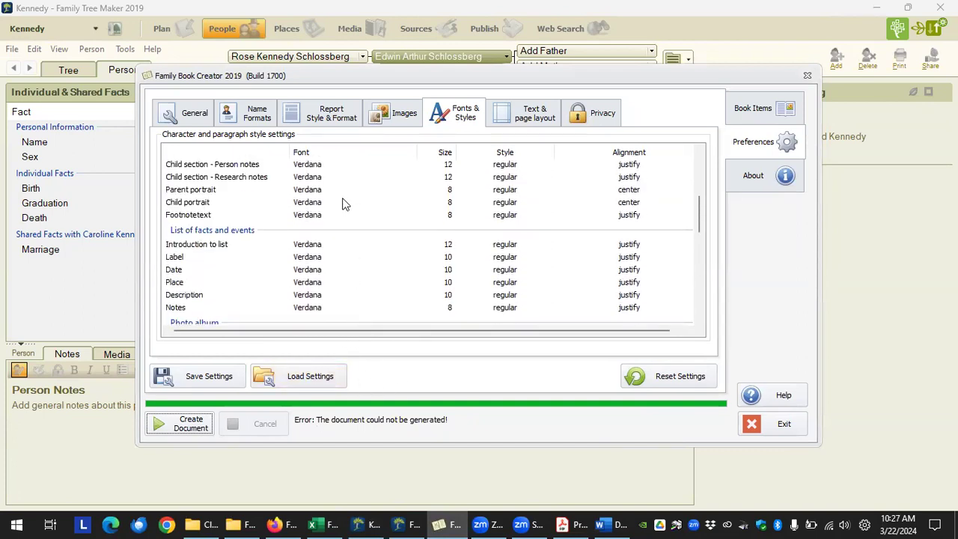
scroll(349, 207, "up", 5)
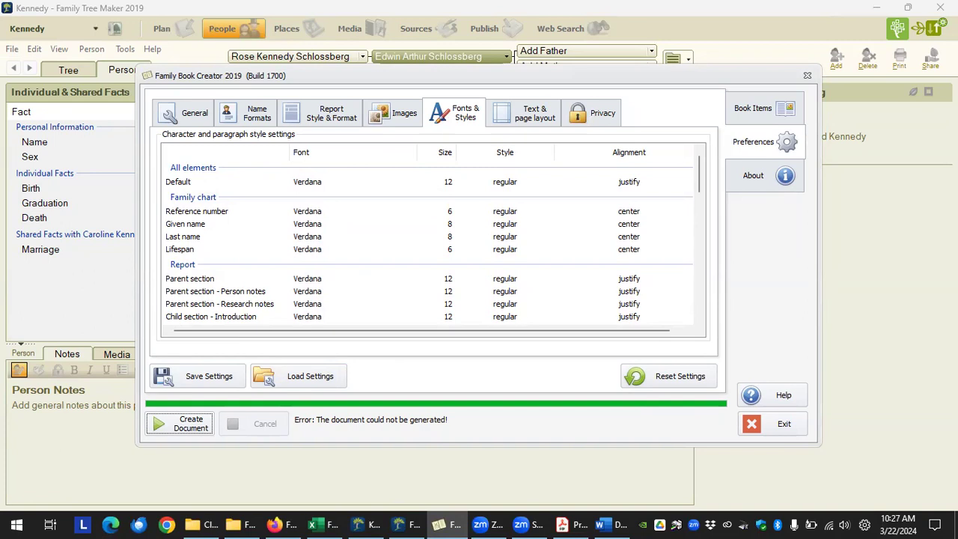
key("alt+Tab")
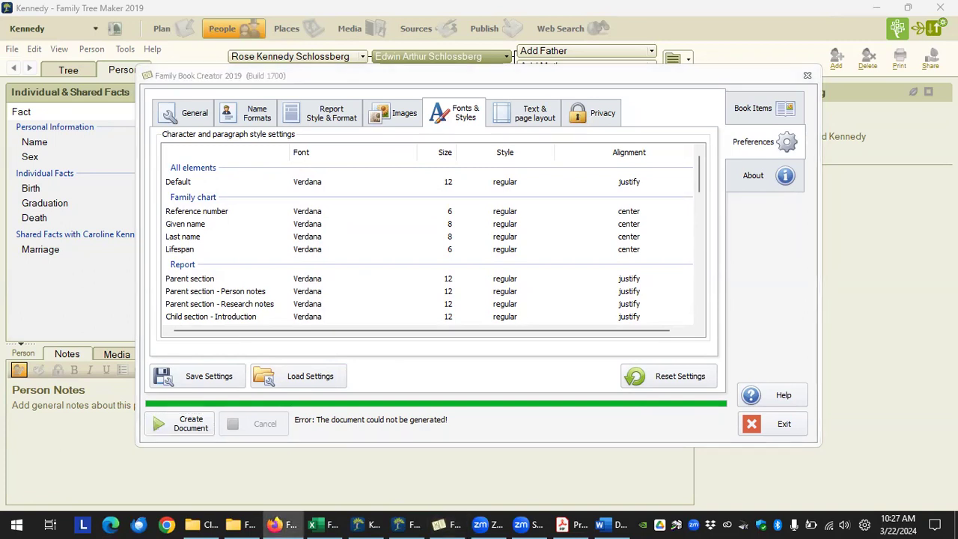
key("alt+Tab")
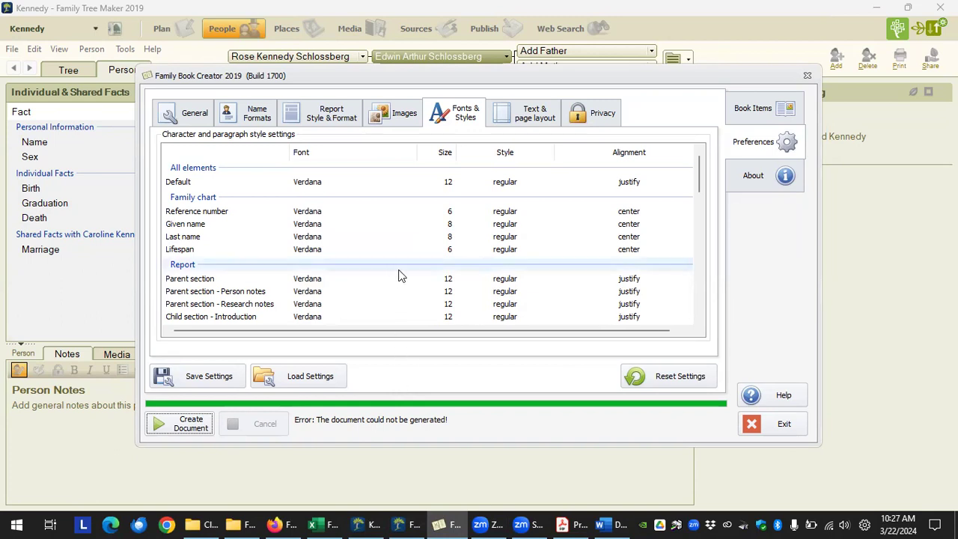
scroll(398, 279, "down", 5)
scroll(398, 278, "down", 5)
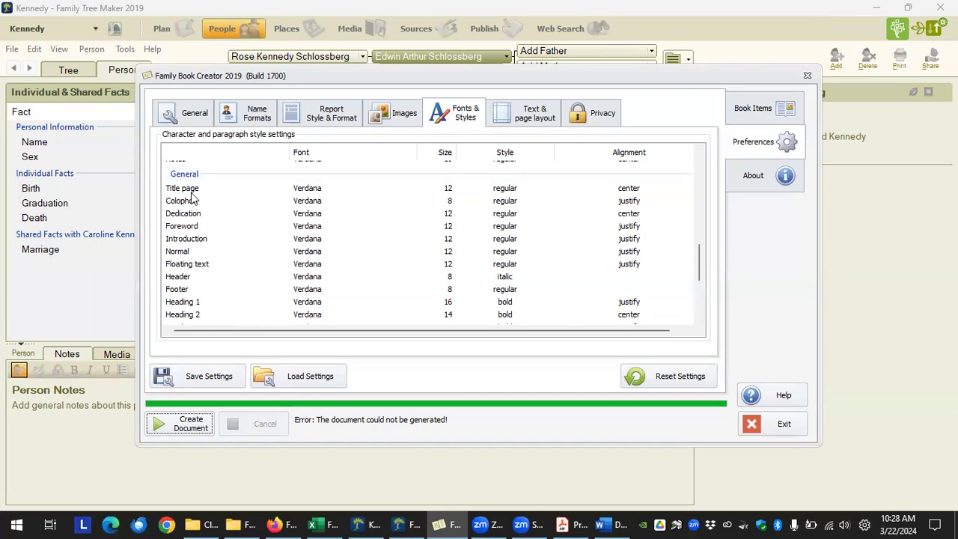
Step: Examine the Title page, Colophon, Dedication, Foreword and Introduction styles one by one
left_click(192, 192)
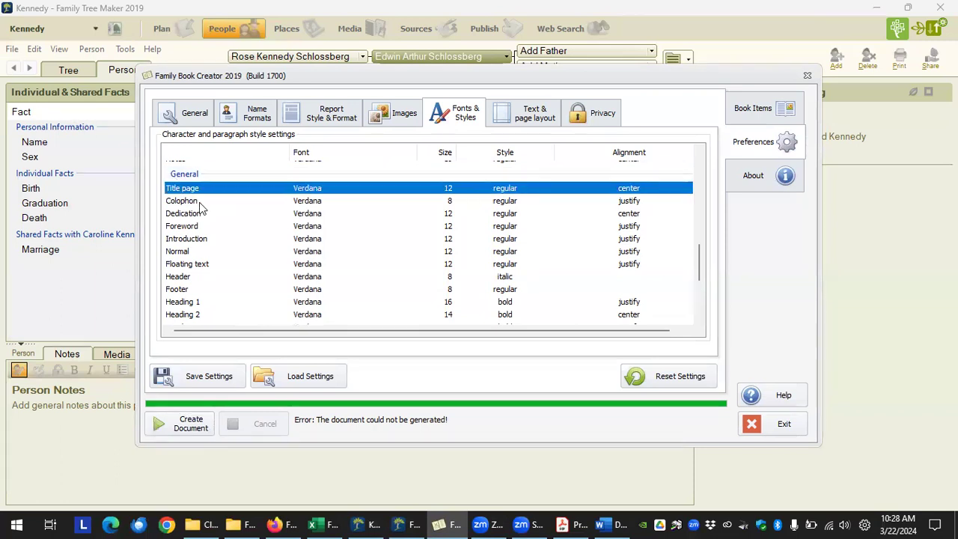
left_click(202, 204)
left_click(200, 216)
left_click(202, 226)
left_click(206, 239)
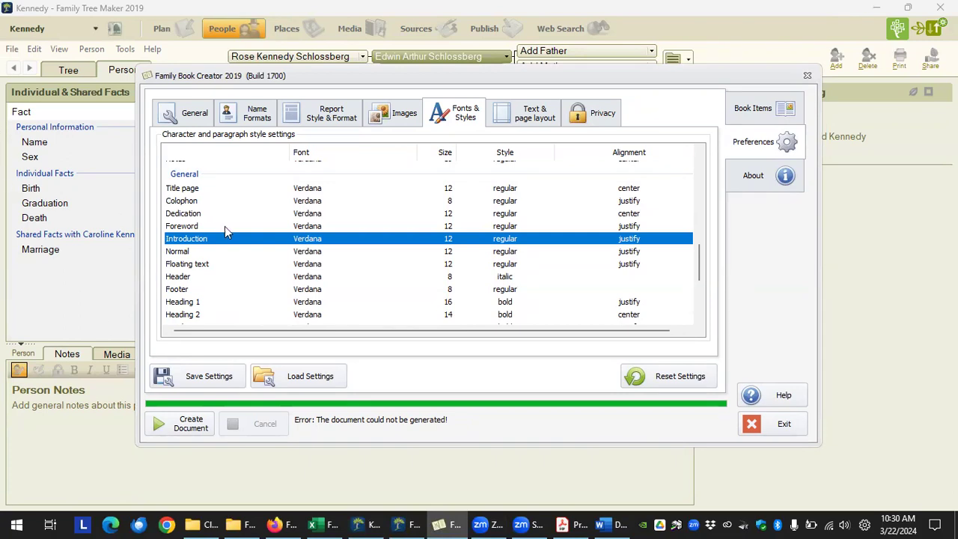
Step: Compare the Photo album and General styles, and open and leave the Title page font without changing it
scroll(229, 251, "up", 4)
scroll(234, 242, "down", 2)
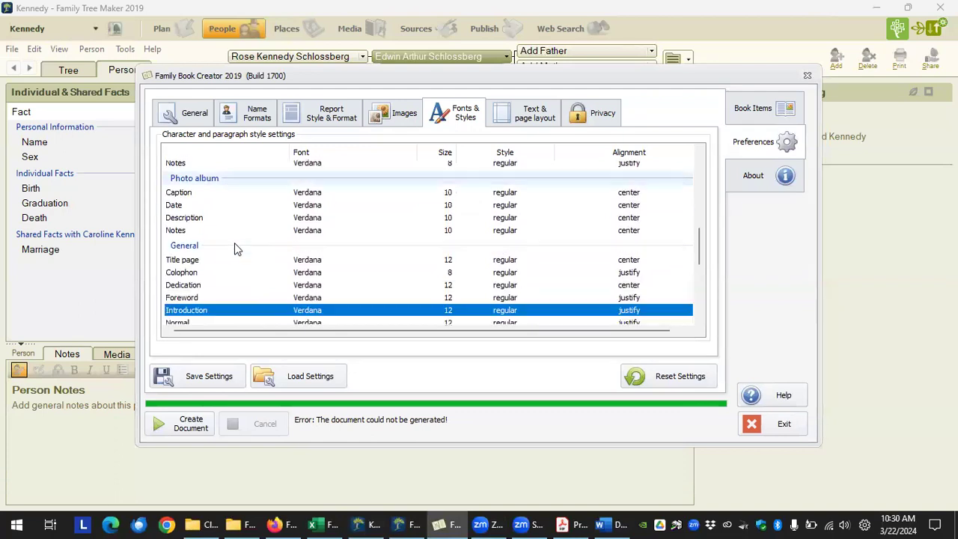
scroll(234, 244, "down", 3)
scroll(237, 240, "up", 2)
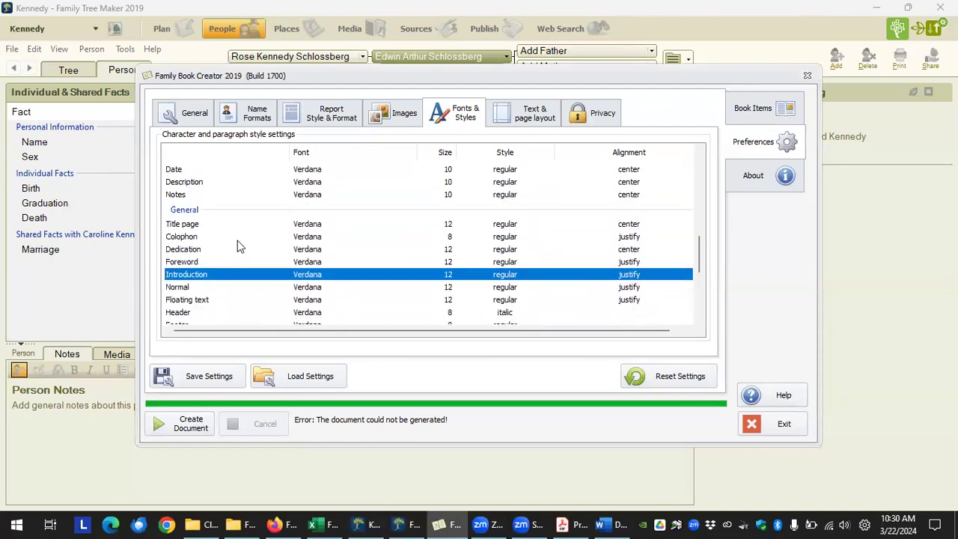
left_click(322, 225)
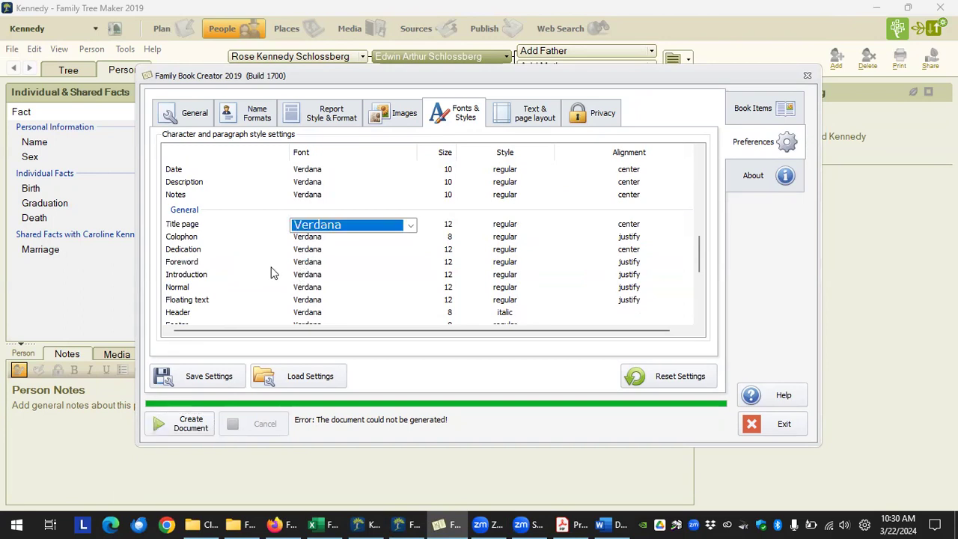
left_click(273, 274)
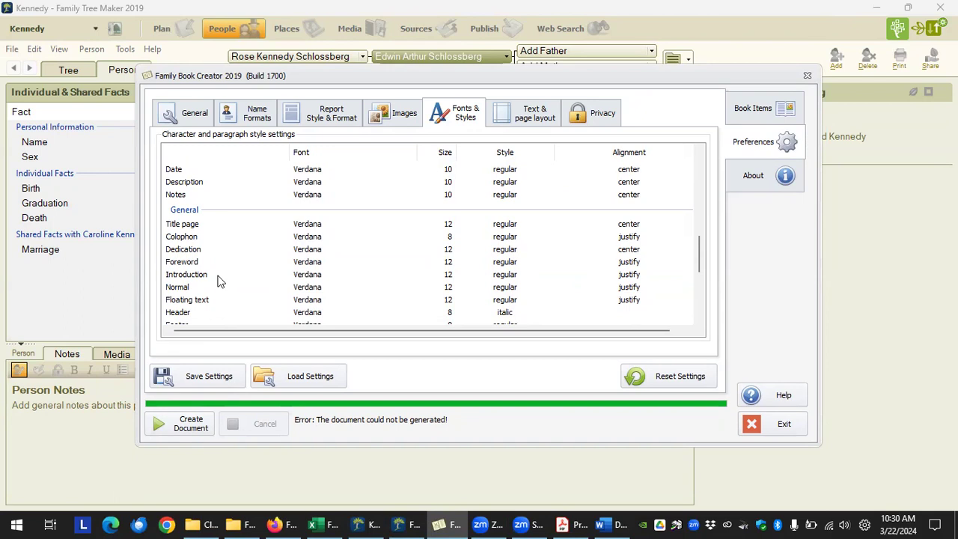
Step: Set the Child portrait style's font to Tahoma in the character and paragraph style settings
scroll(229, 274, "up", 5)
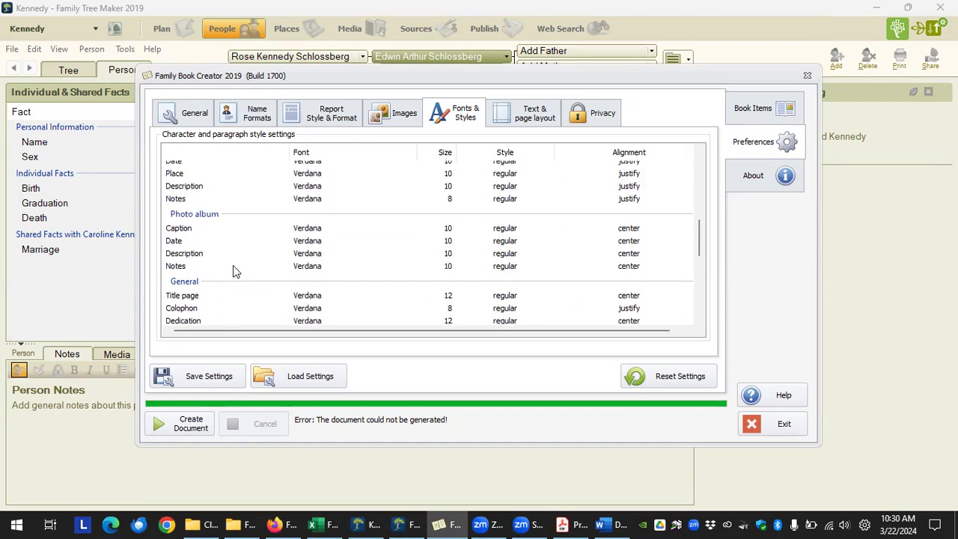
scroll(233, 271, "up", 3)
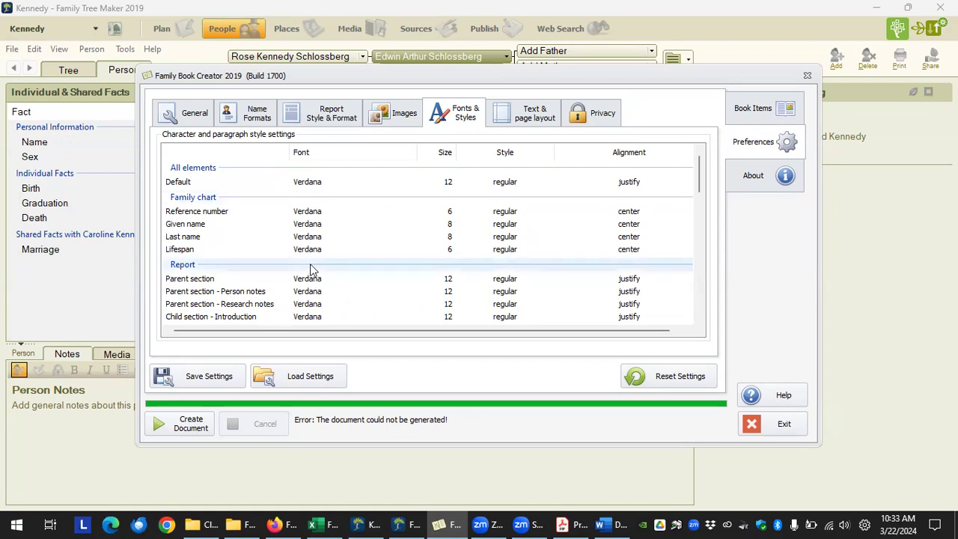
scroll(312, 273, "down", 10)
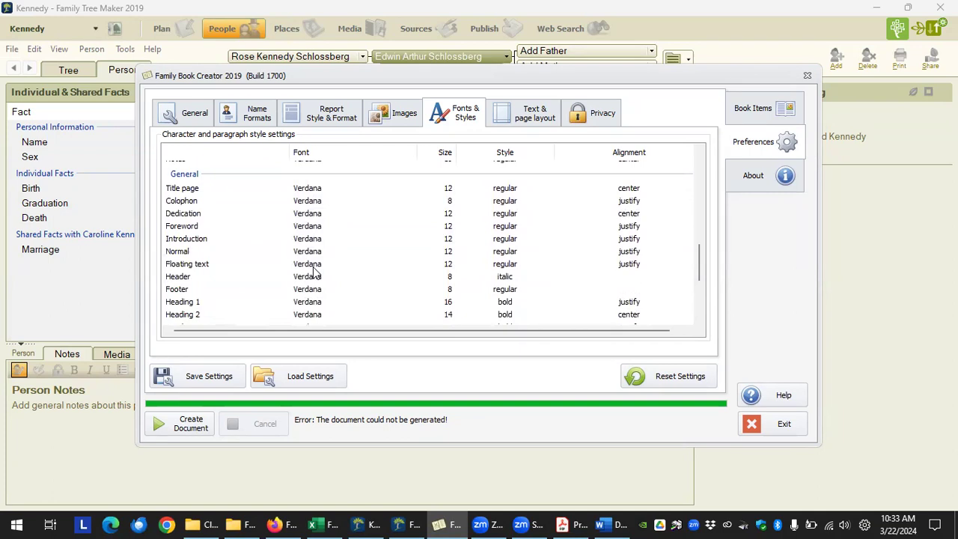
scroll(312, 272, "down", 3)
scroll(315, 270, "up", 6)
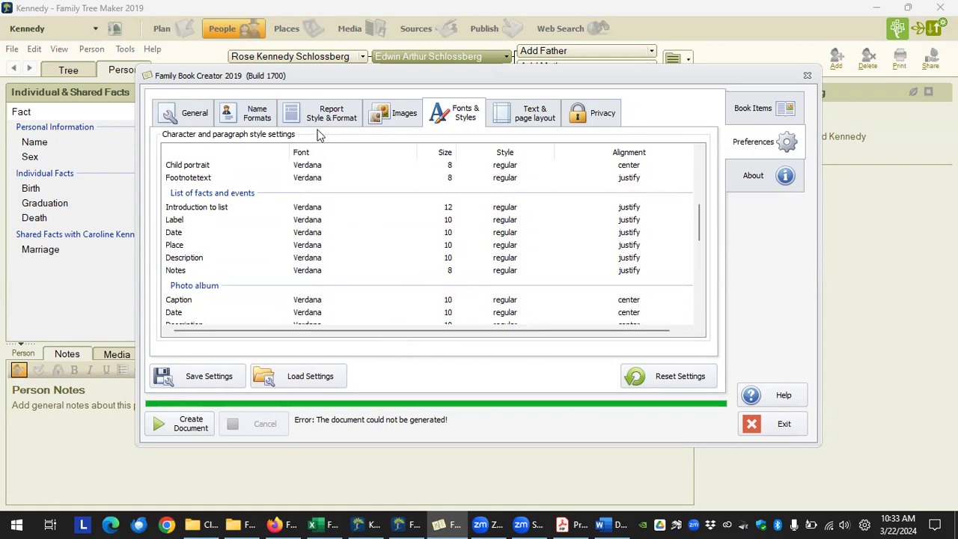
left_click(340, 165)
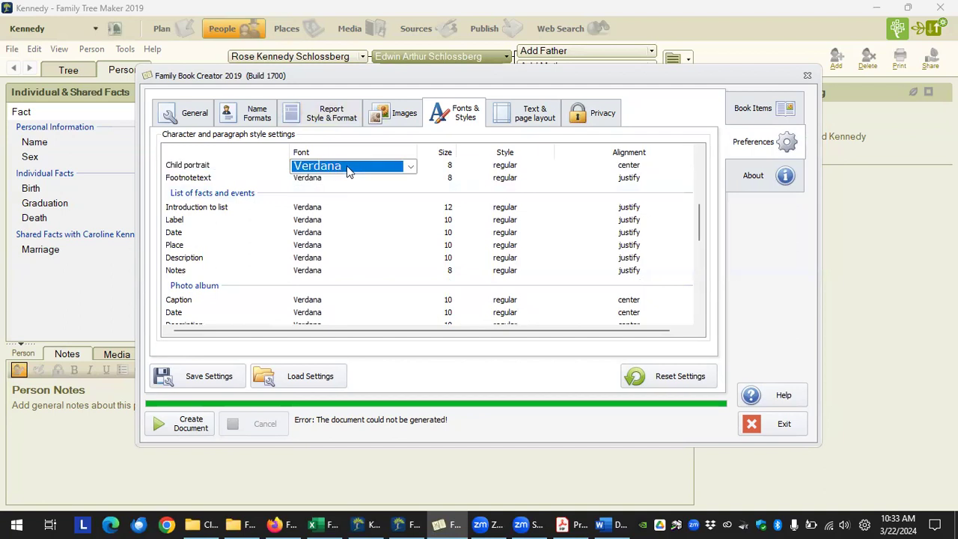
left_click(410, 167)
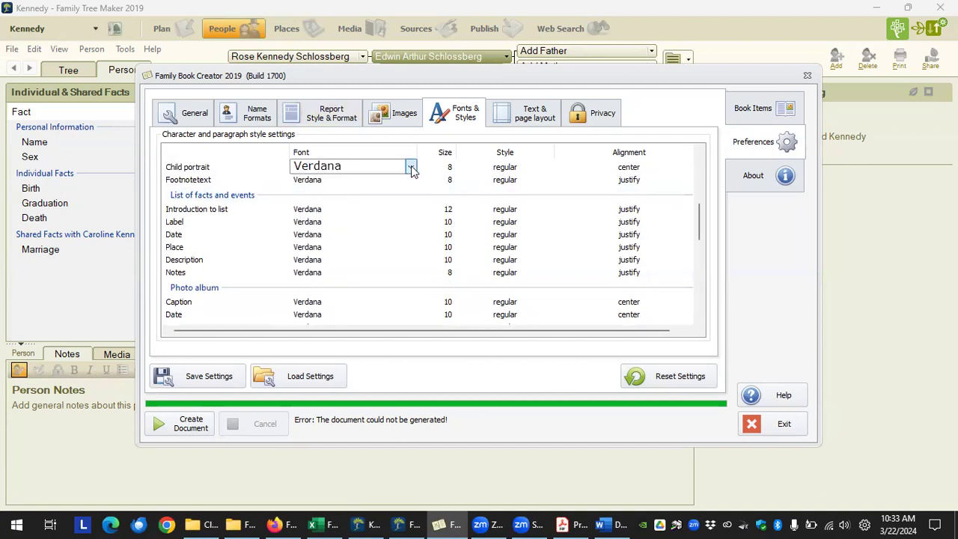
scroll(360, 307, "up", 12)
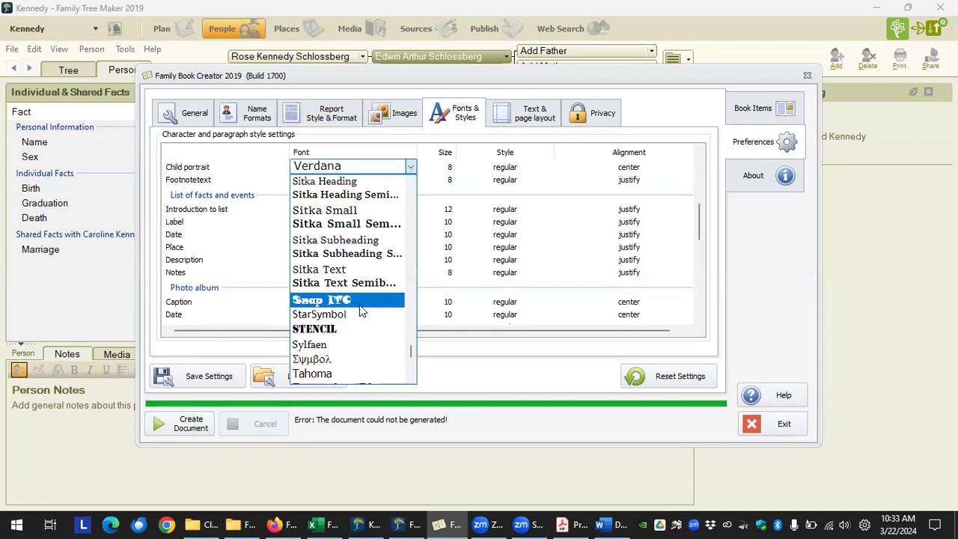
scroll(359, 307, "down", 9)
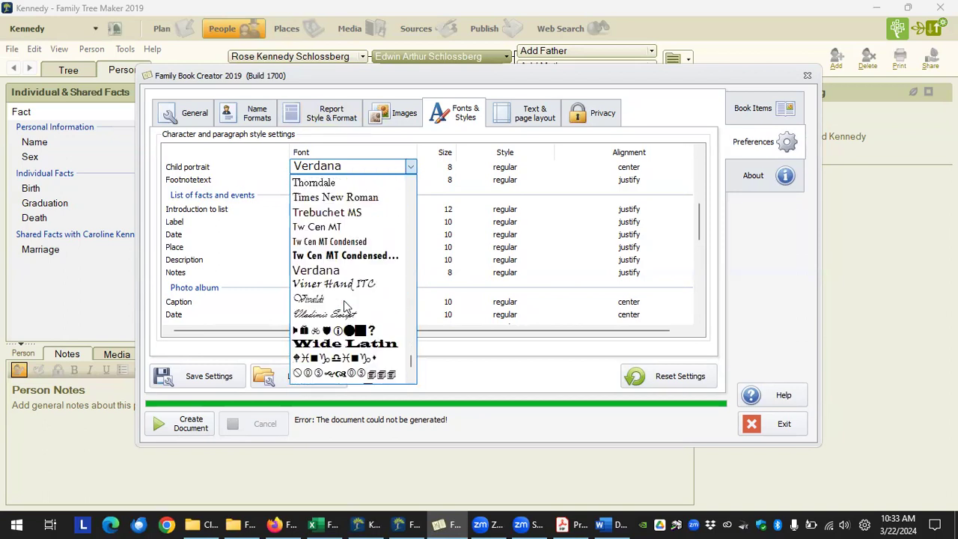
left_click(344, 198)
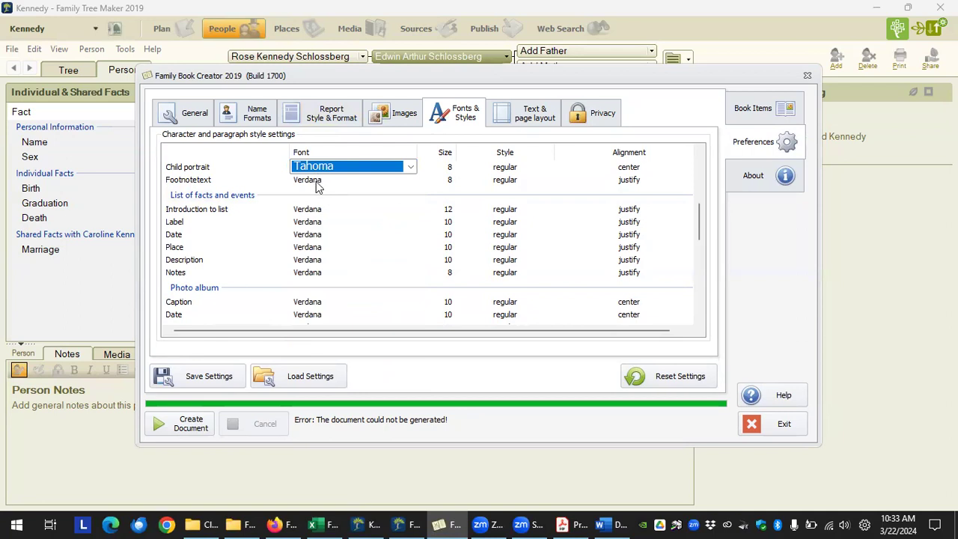
Step: Add the sample text "Ii Ll" below the FamilyOrPerson placeholder on the book's title page
left_click(172, 120)
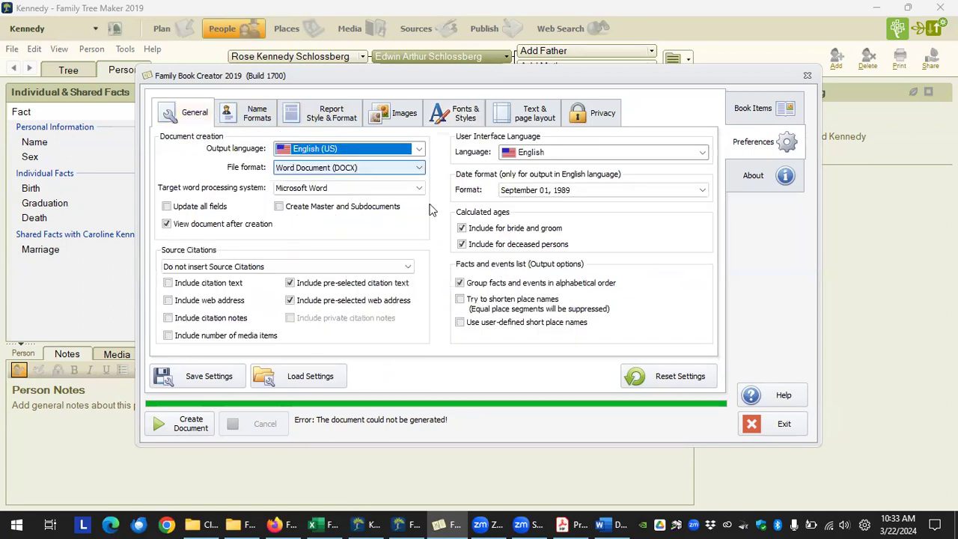
left_click(756, 108)
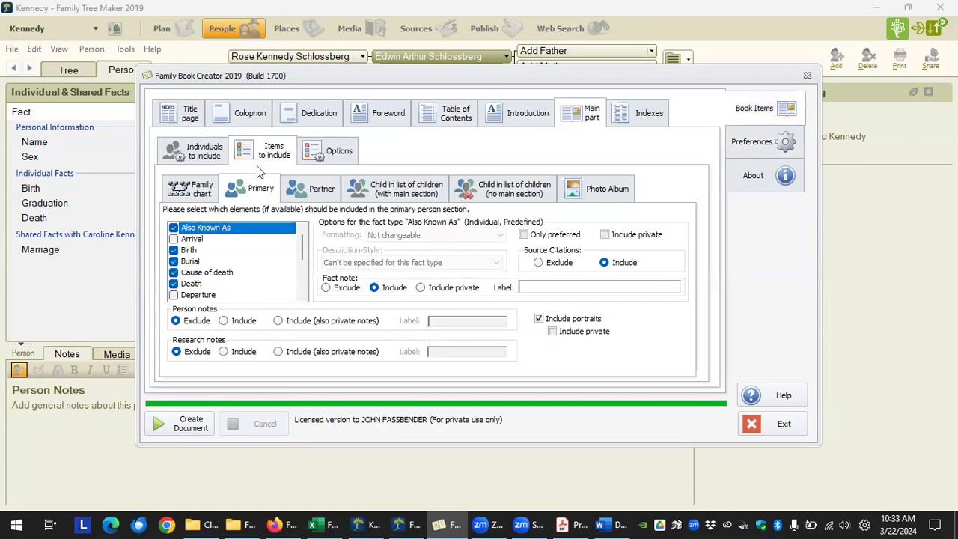
left_click(182, 115)
scroll(332, 287, "down", 3)
left_click(328, 255)
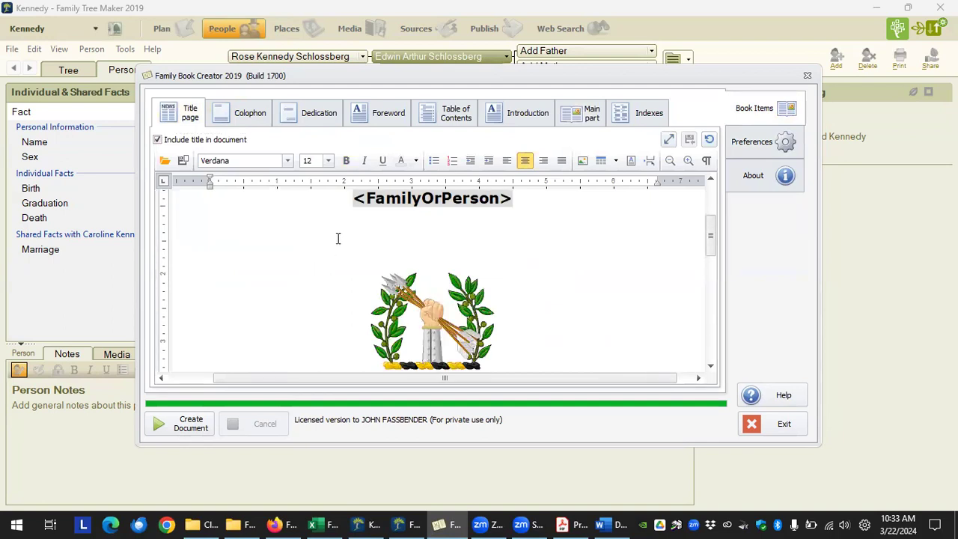
type("Ii Ll")
Step: Copy the "Ii Ll" sample and paste it three times on separate lines beneath the original
left_click_drag(456, 244, 409, 246)
key("ctrl+c")
key("Right")
key("Return")
key("ctrl+v")
key("Return")
key("ctrl+v")
key("Return")
key("ctrl+v")
key("Return")
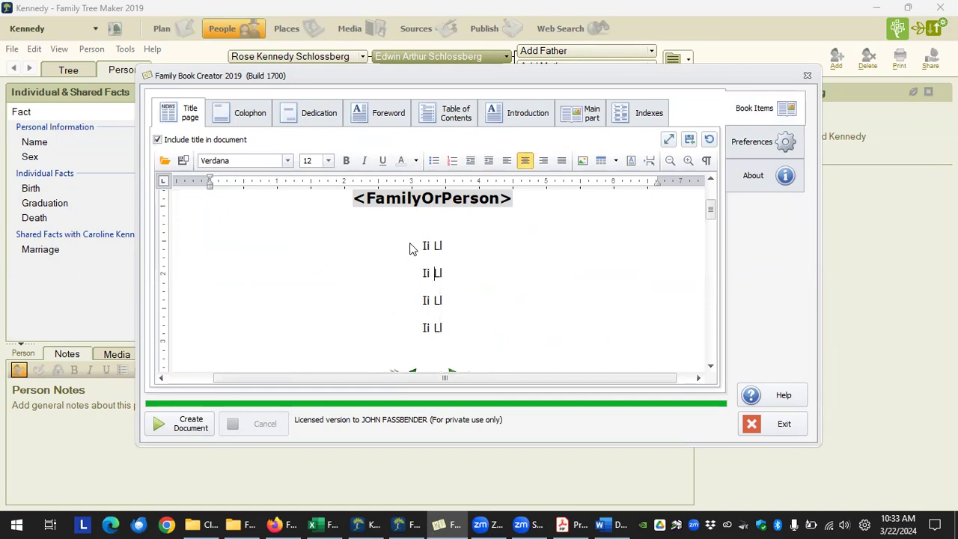
Step: Set the second "Ii Ll" sample line to the Tahoma font
key("shift+Left")
key("shift+Left")
key("shift+Left")
key("shift+Left")
key("shift+Left")
left_click(287, 161)
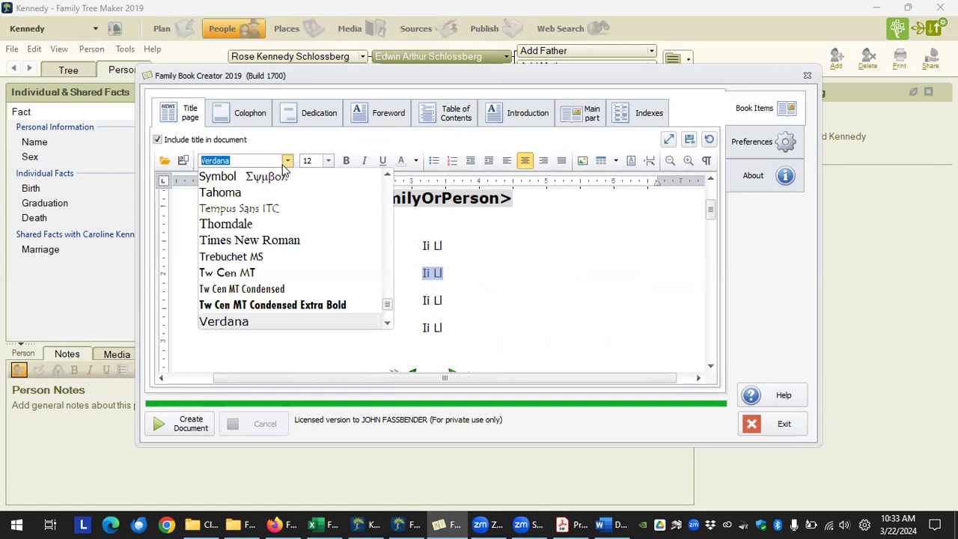
left_click(223, 192)
left_click(414, 294)
Step: Set the third "Ii Ll" sample line to the Sitka Display font
left_click_drag(452, 299, 408, 302)
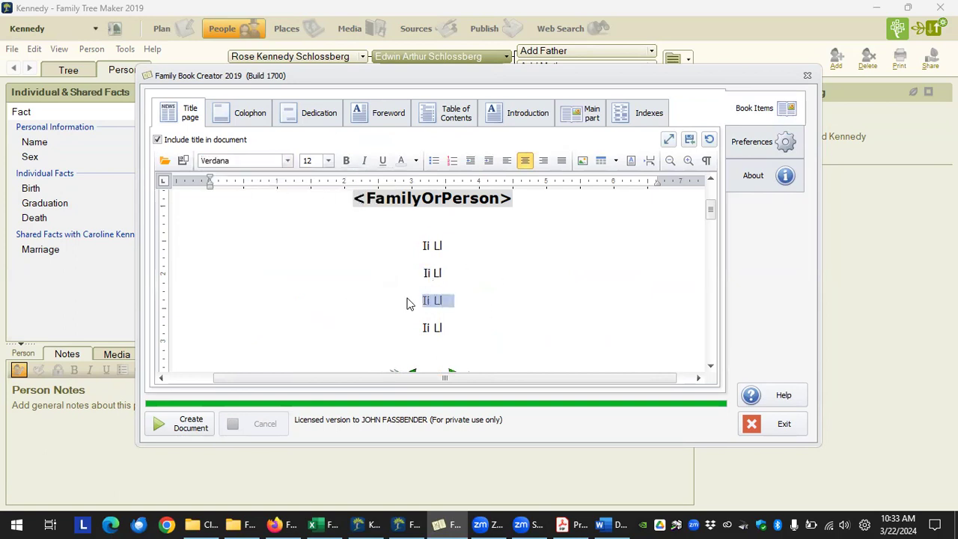
left_click(286, 161)
scroll(270, 266, "up", 3)
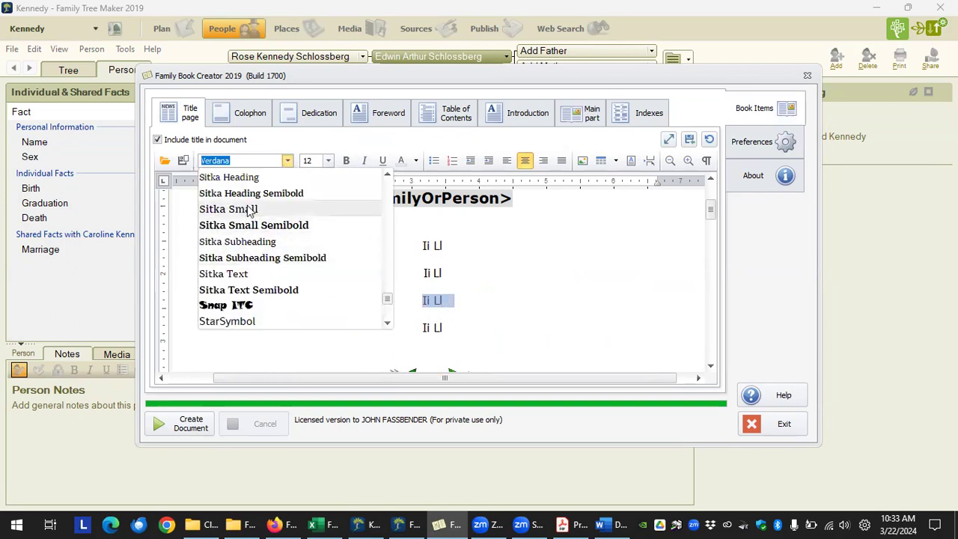
scroll(256, 205, "up", 1)
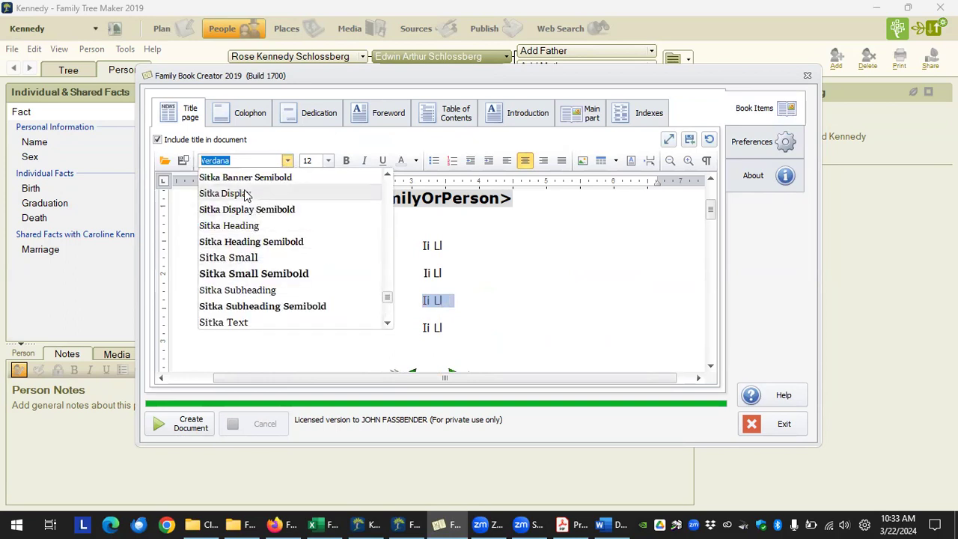
left_click(250, 194)
left_click(491, 317)
Step: Set the fourth "Ii Ll" sample line to the Times New Roman font
left_click_drag(452, 330, 417, 331)
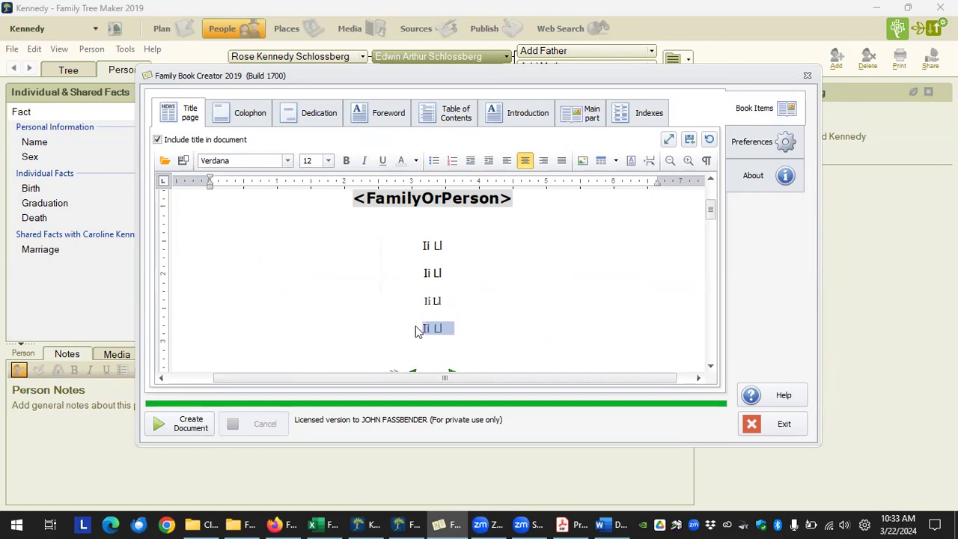
left_click(287, 160)
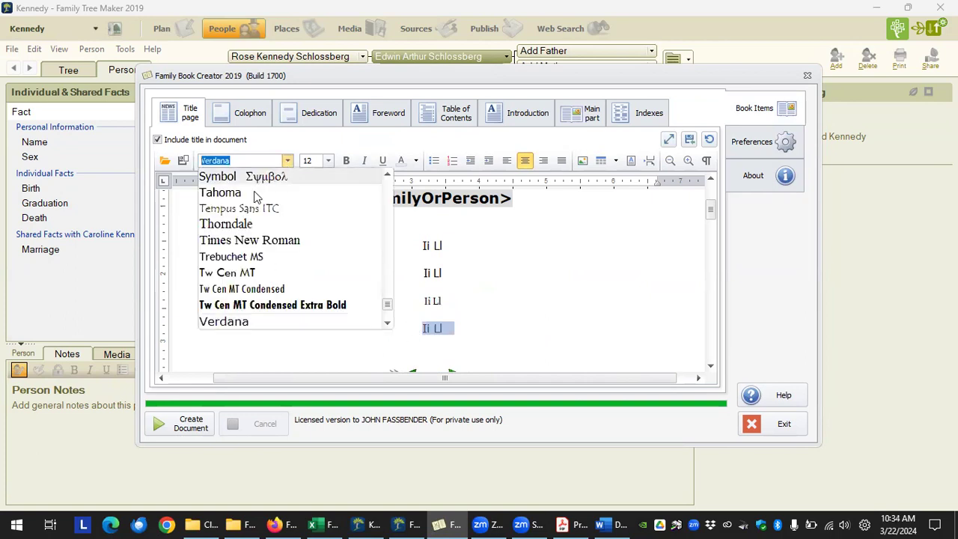
left_click(250, 242)
left_click(483, 347)
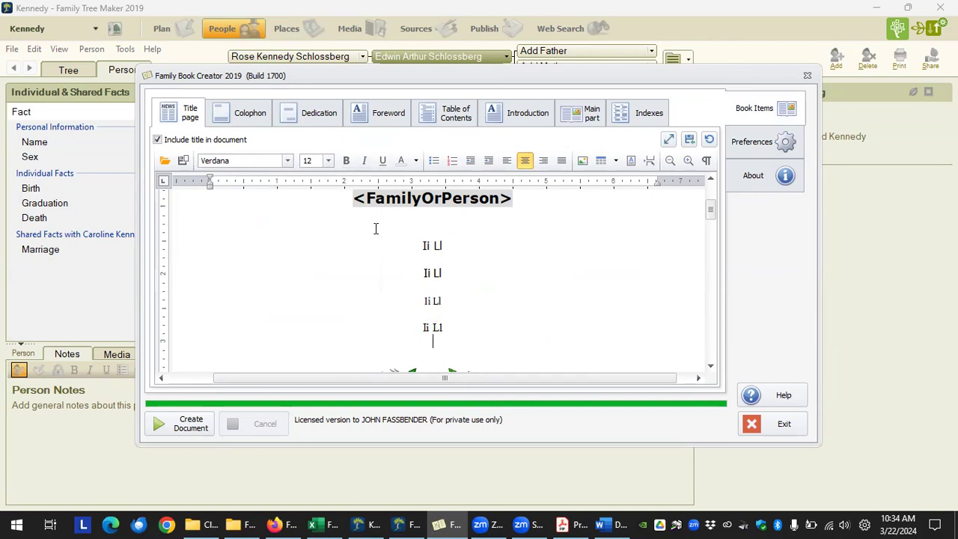
Step: Enlarge all four "Ii Ll" sample lines to font size 16
left_click_drag(416, 240, 477, 336)
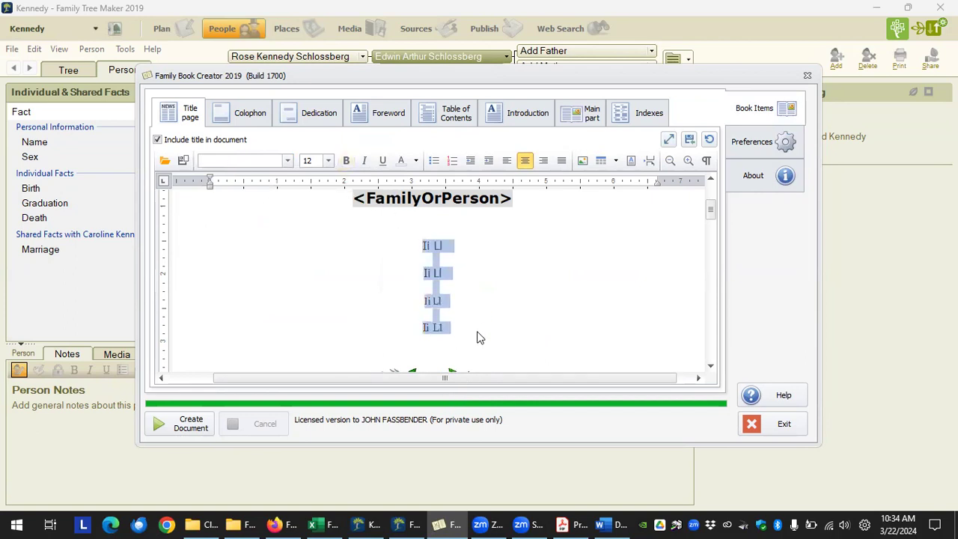
left_click(329, 160)
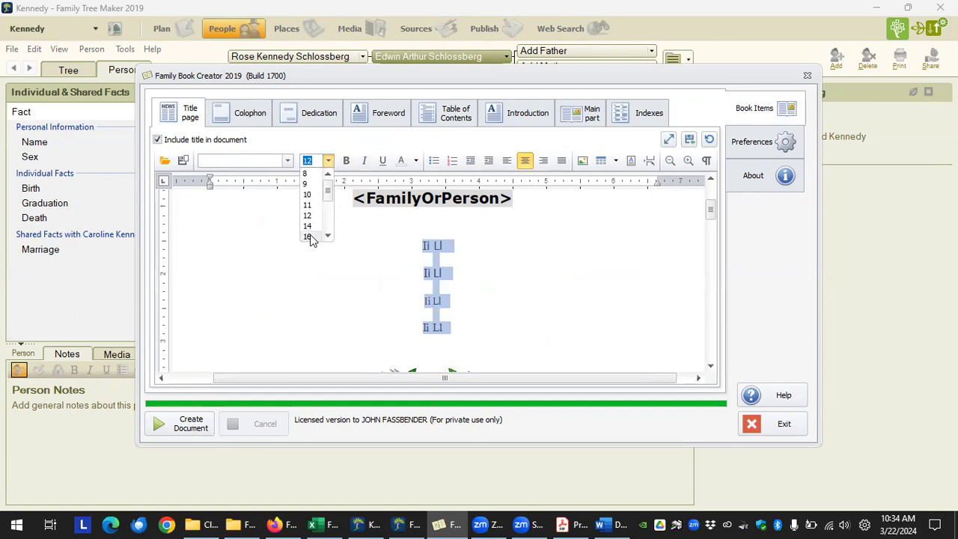
left_click(311, 237)
left_click(523, 317)
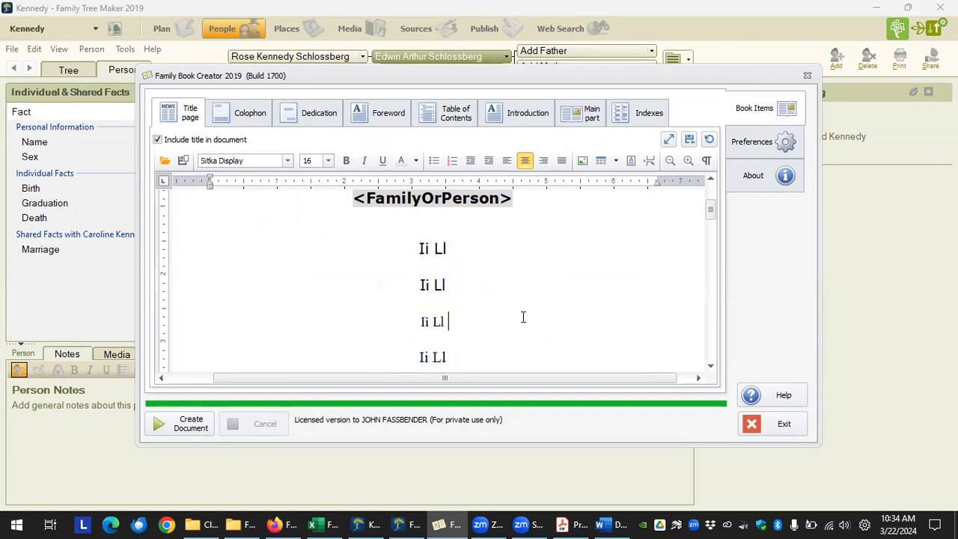
Step: Try to apply the Stencil font to the third "Ii Ll" sample line
scroll(523, 318, "down", 1)
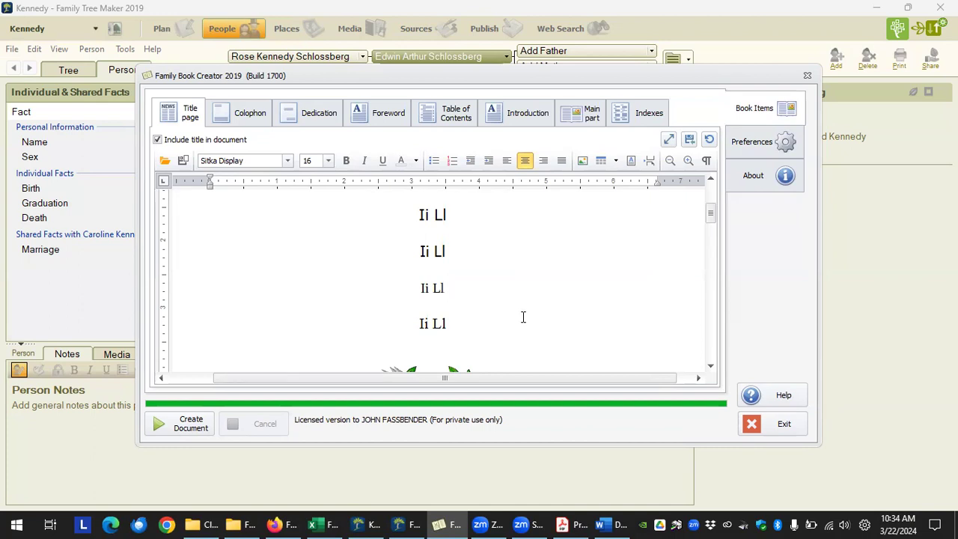
left_click(287, 161)
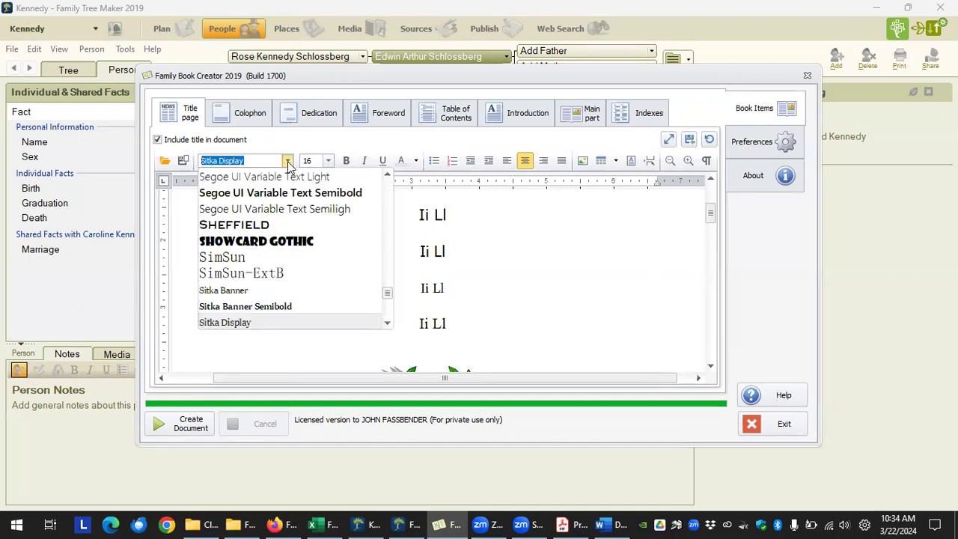
scroll(257, 279, "down", 3)
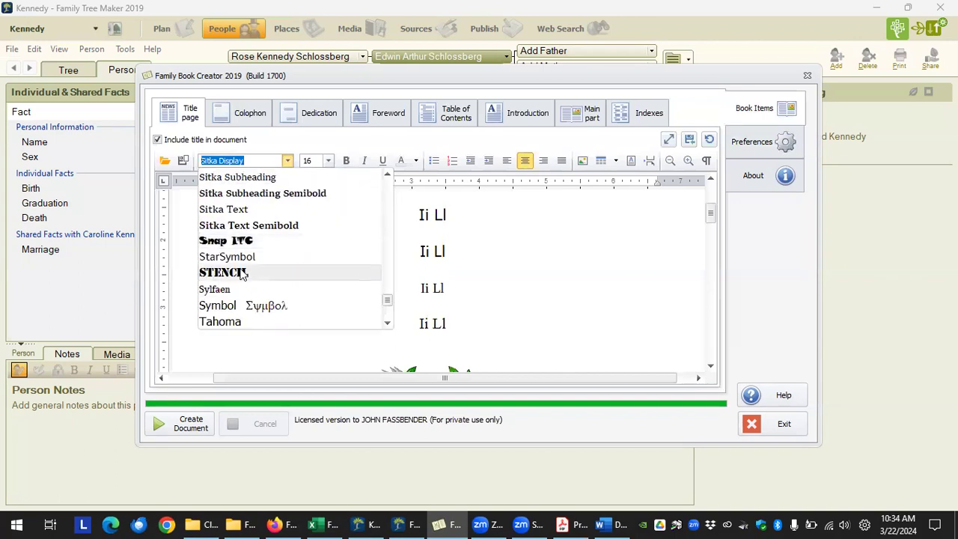
left_click(259, 272)
Step: Change the whole third "Ii Ll" sample line to a different, wider serif font
left_click_drag(454, 289, 396, 289)
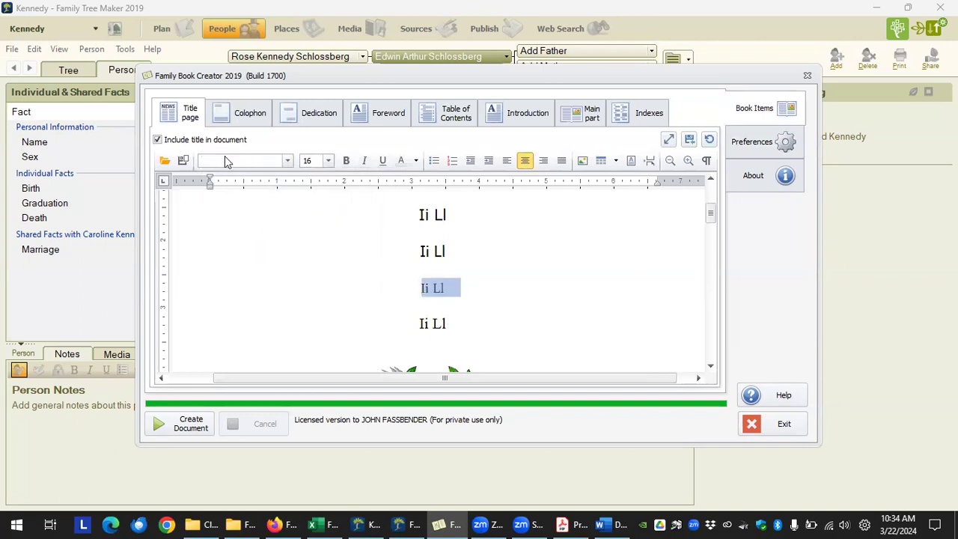
left_click(288, 161)
scroll(247, 295, "down", 5)
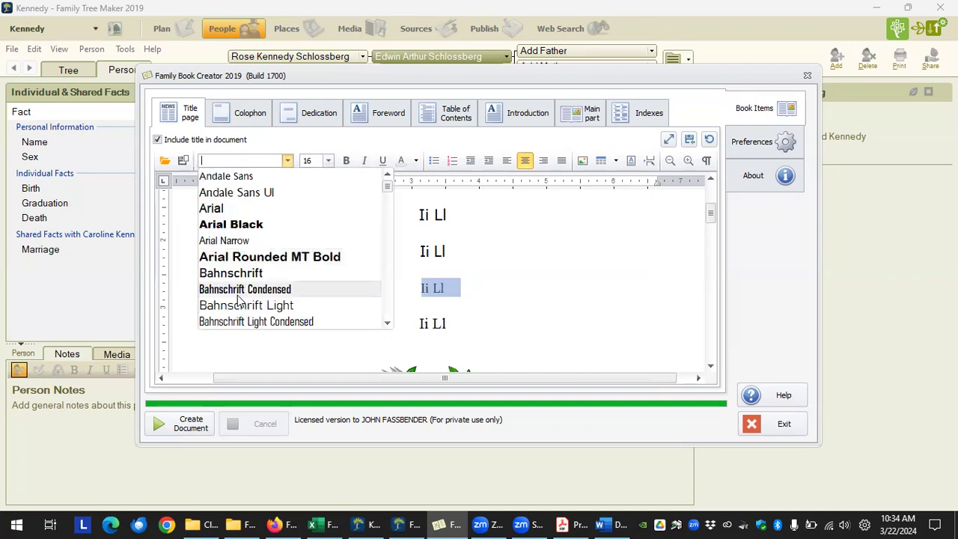
left_click(238, 290)
Step: Change the fourth "Ii Ll" sample line to the Sheffield font
left_click(446, 322)
left_click_drag(446, 322, 396, 321)
left_click(287, 161)
type("st")
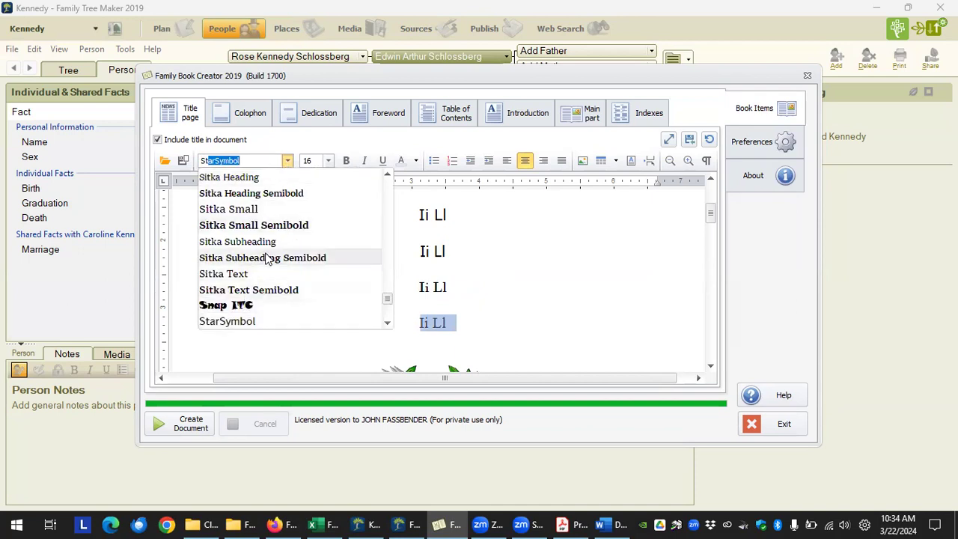
scroll(247, 238, "up", 2)
scroll(247, 238, "up", 1)
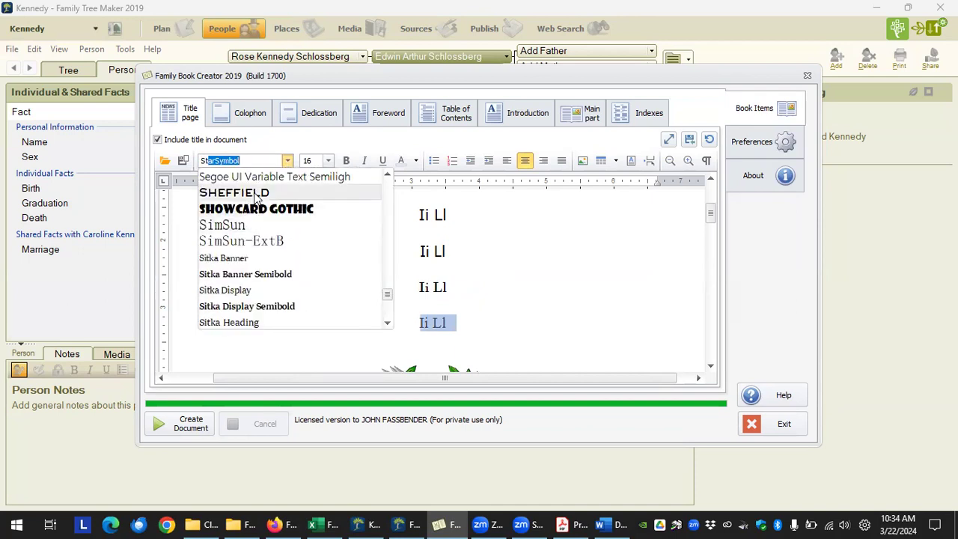
left_click(255, 198)
left_click(479, 352)
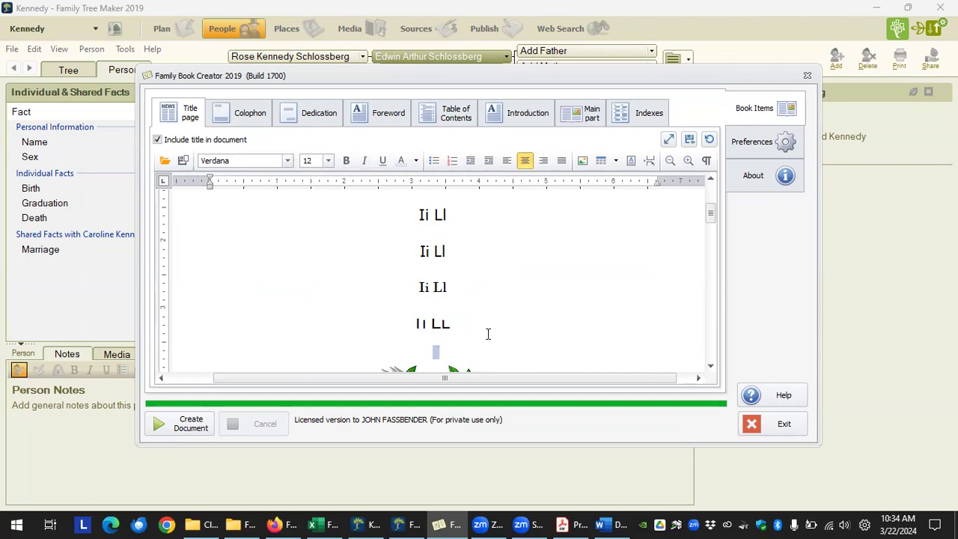
Step: Check the fonts of the first and second sample lines, and view the title page in the full-size text editor before closing it
left_click(451, 218)
left_click(286, 160)
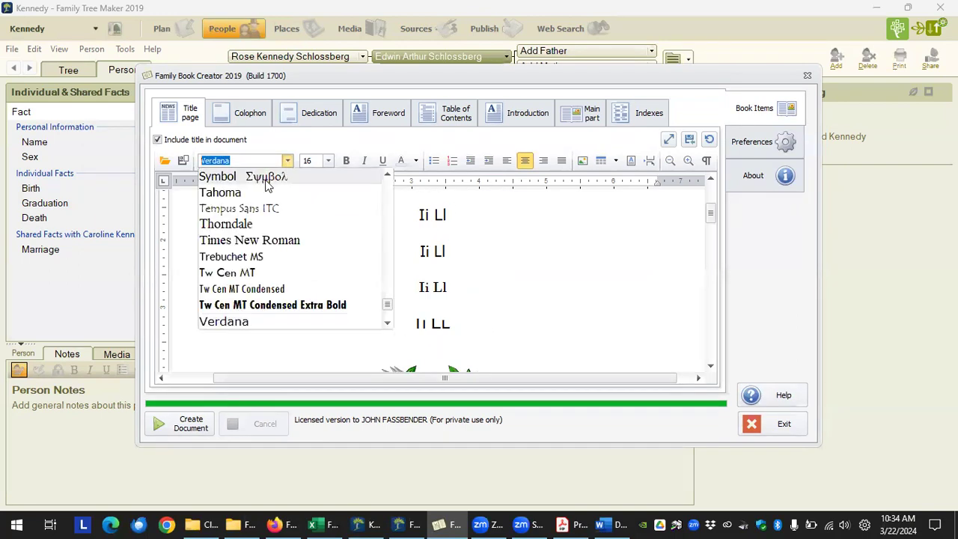
left_click(262, 194)
left_click_drag(457, 252, 431, 253)
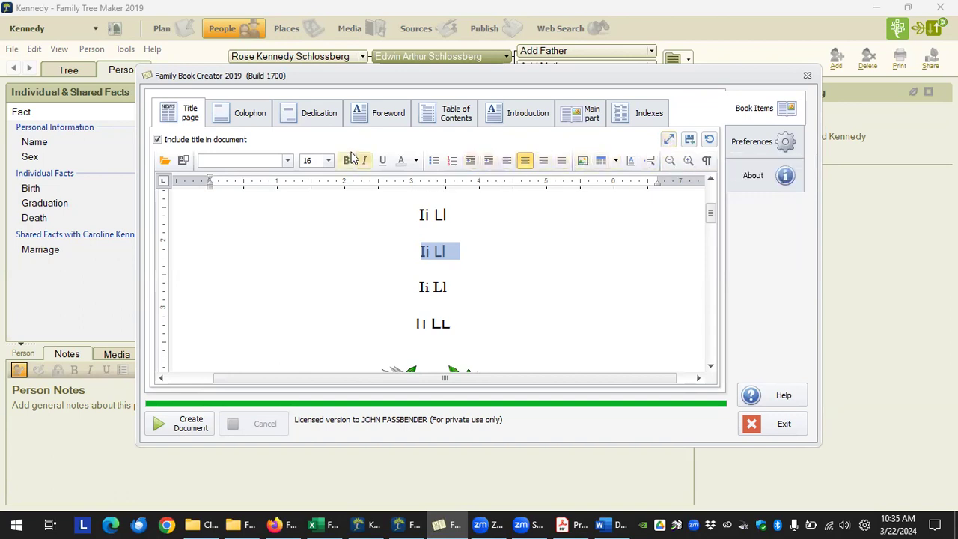
left_click(668, 140)
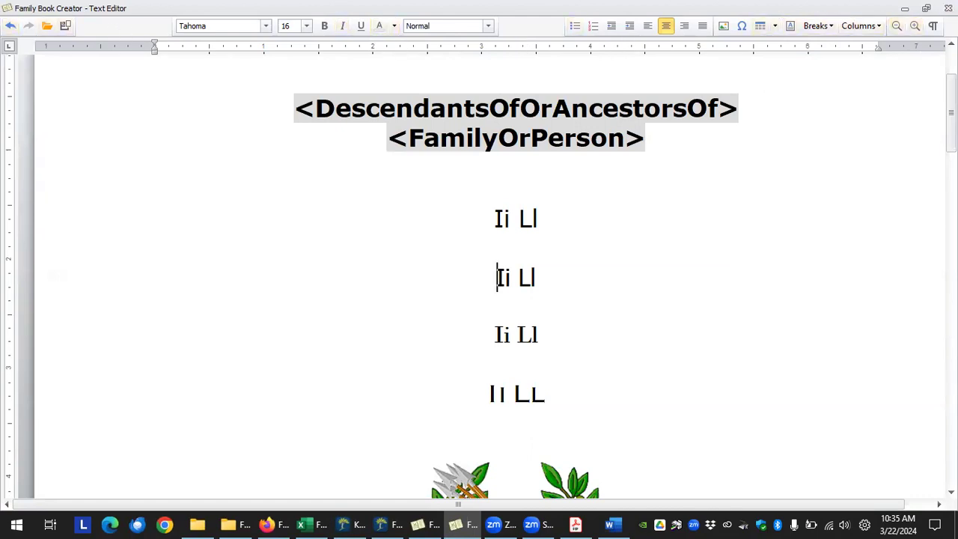
left_click(947, 7)
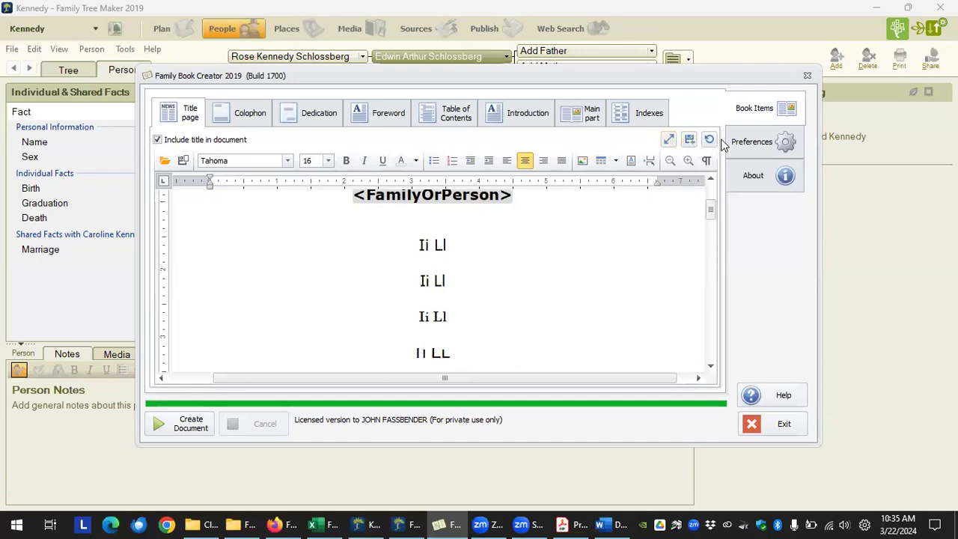
Step: Review the title page down to the coat of arms in the full-screen text editor, and close the editor
left_click(765, 145)
left_click(754, 145)
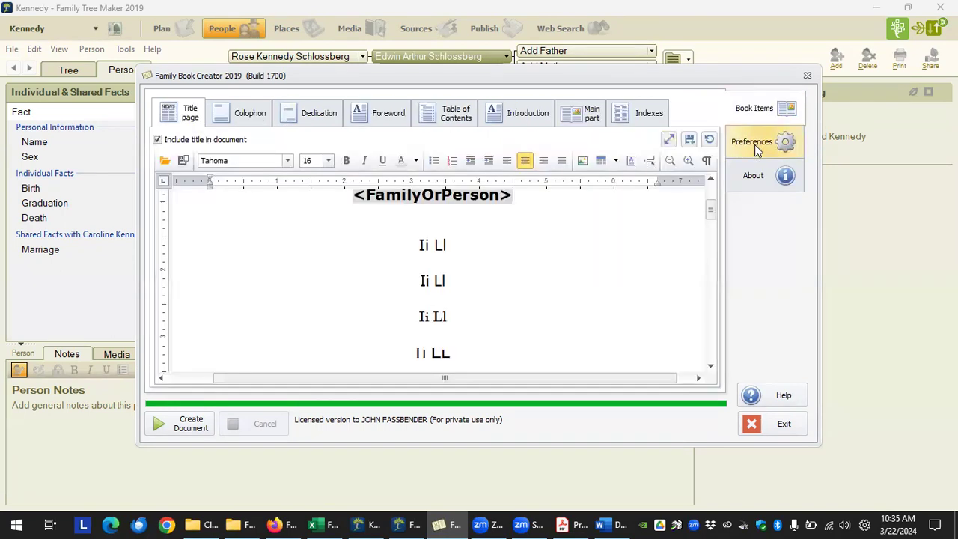
left_click(669, 142)
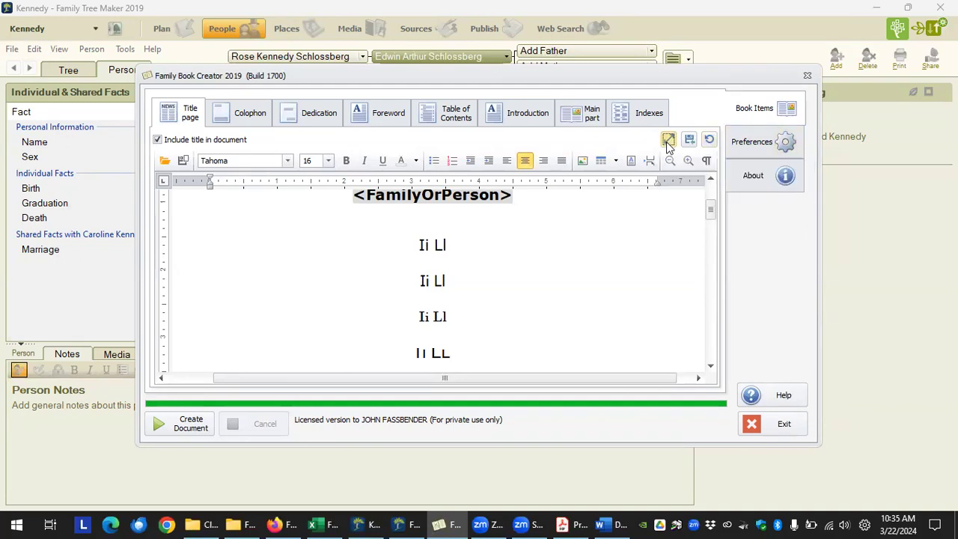
scroll(442, 224, "down", 10)
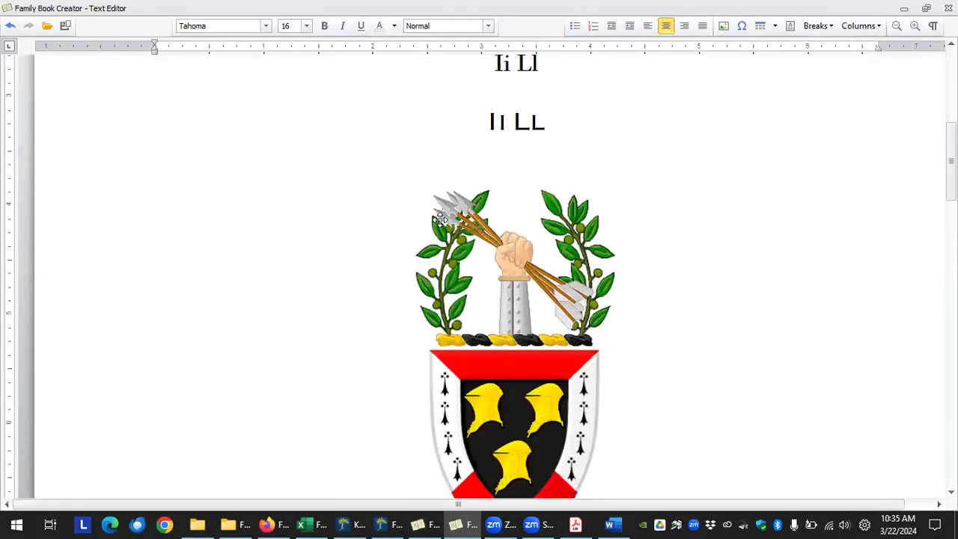
scroll(435, 234, "up", 4)
scroll(434, 234, "up", 6)
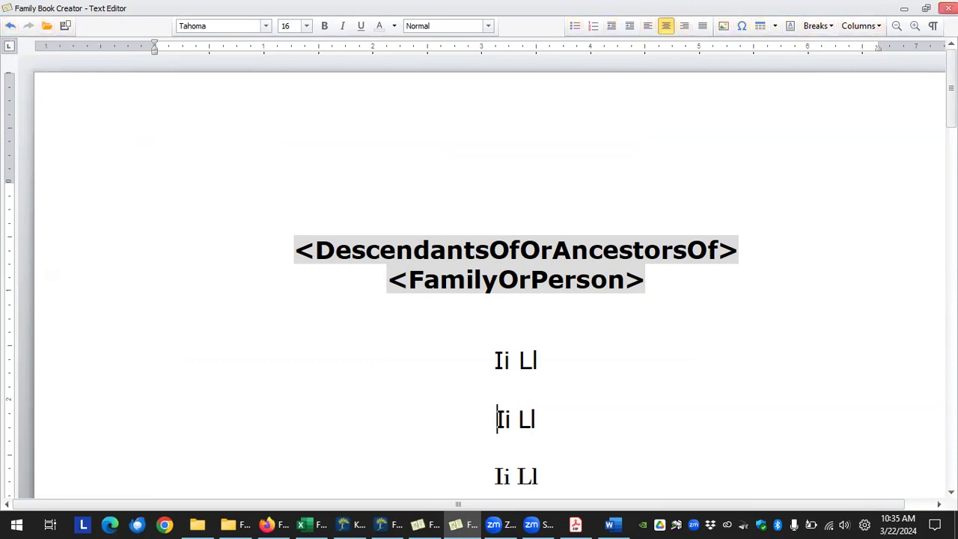
left_click(946, 8)
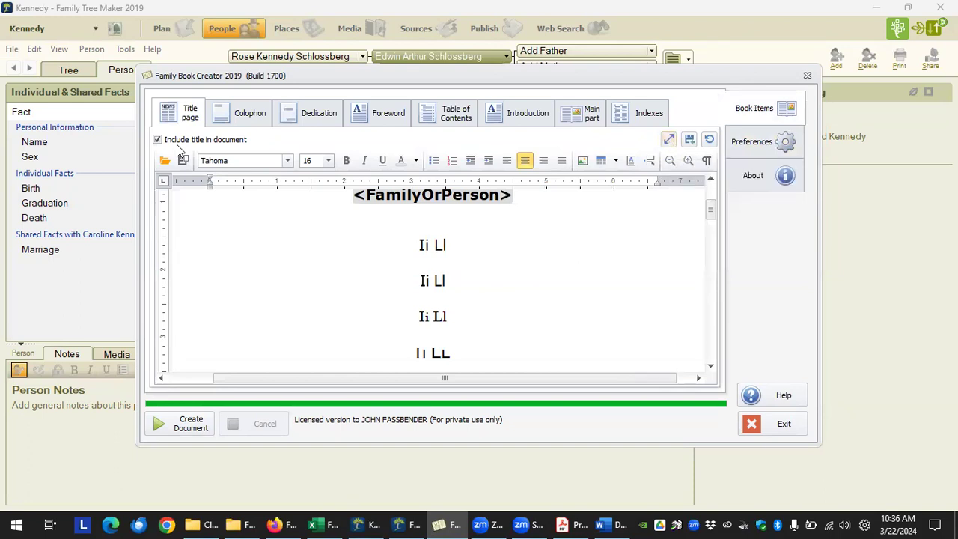
Step: Look through the colophon, dedication, foreword and introduction pages, and return to the title page
left_click(241, 123)
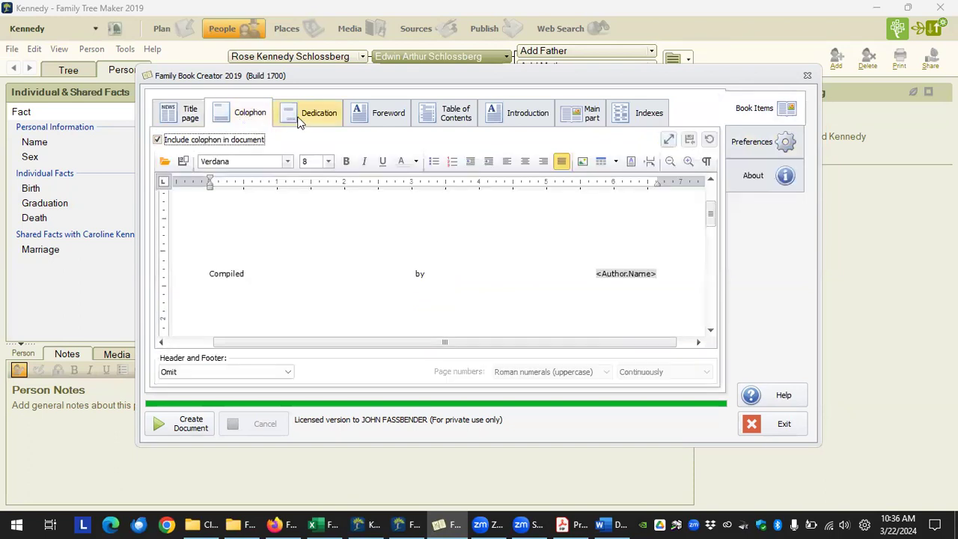
left_click(306, 118)
left_click(373, 116)
left_click(527, 113)
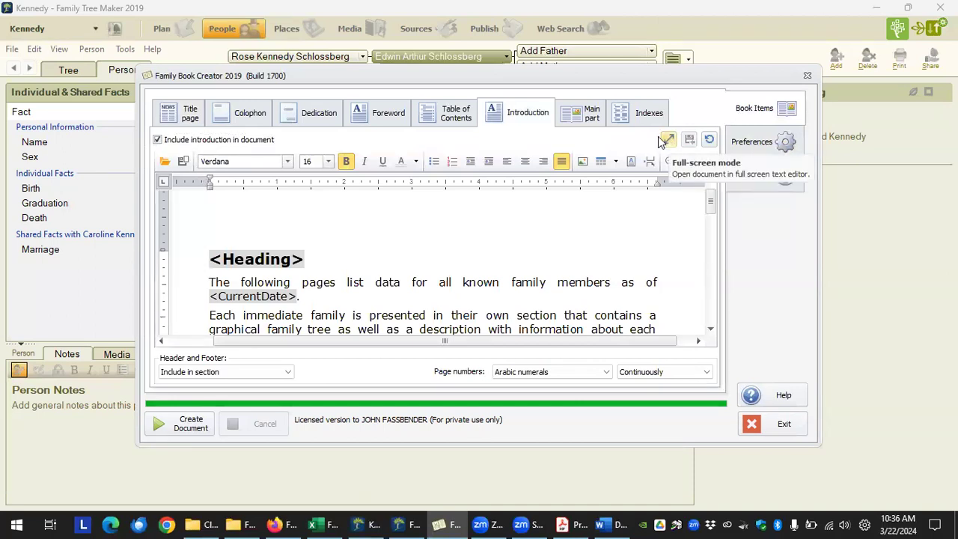
left_click(179, 114)
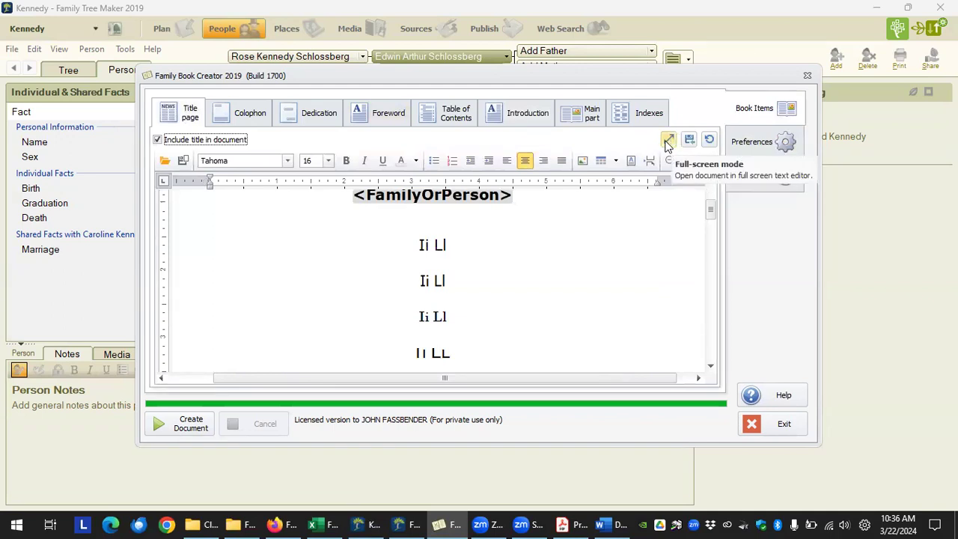
Step: Look over the whole title page, and view the dialog for loading a document file before cancelling it
scroll(436, 238, "up", 2)
scroll(449, 247, "down", 6)
scroll(455, 252, "down", 2)
scroll(453, 257, "up", 10)
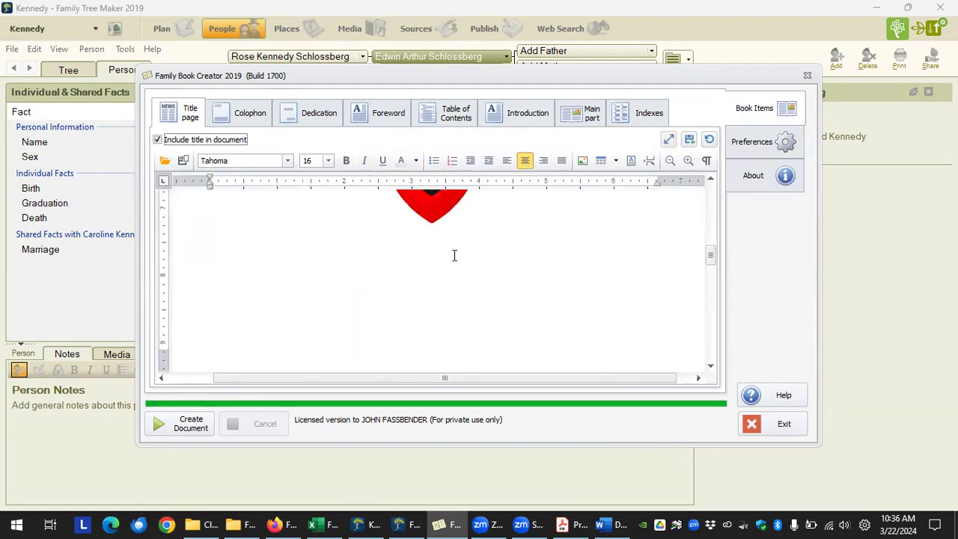
left_click(161, 160)
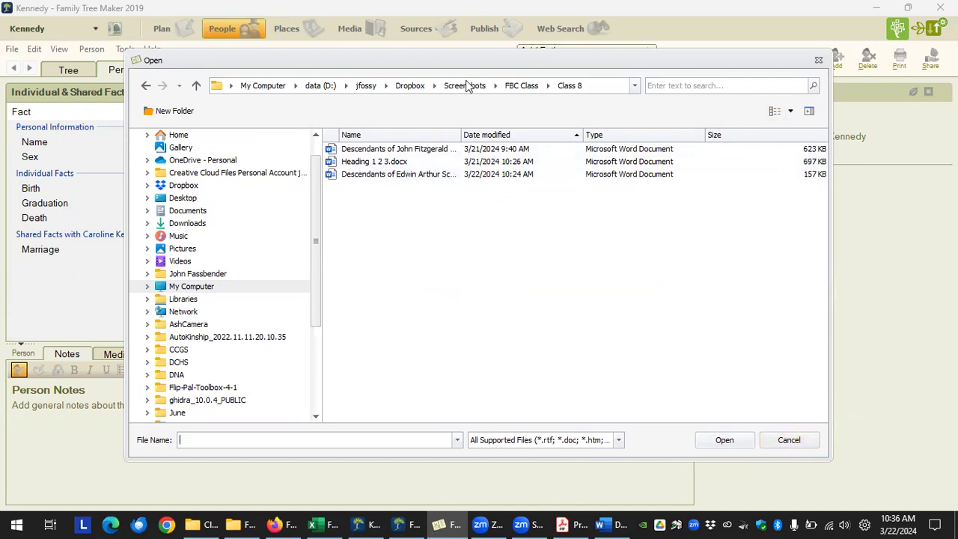
left_click(788, 442)
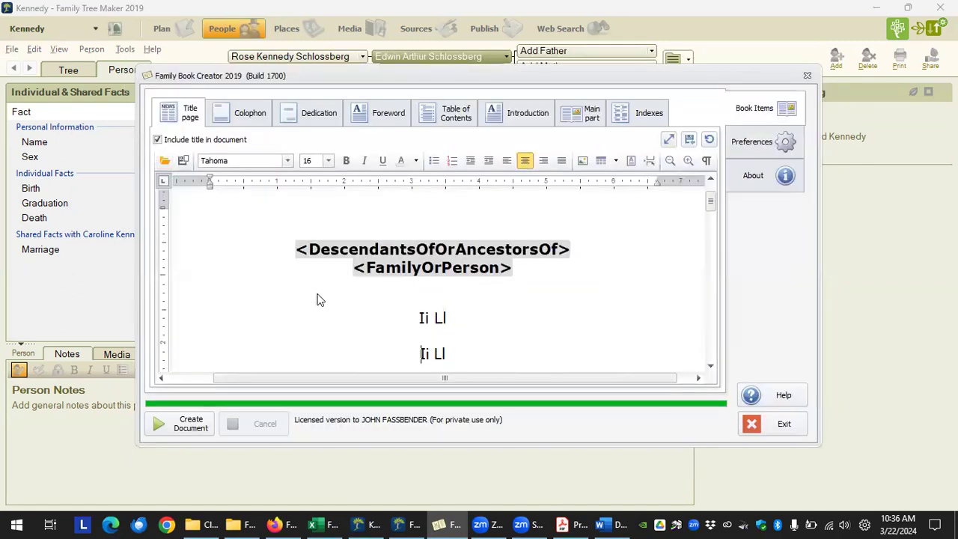
Step: Delete all four "Ii Ll" sample lines above the coat of arms on the title page, using the full-screen text editor
left_click_drag(291, 226, 533, 343)
scroll(533, 344, "down", 3)
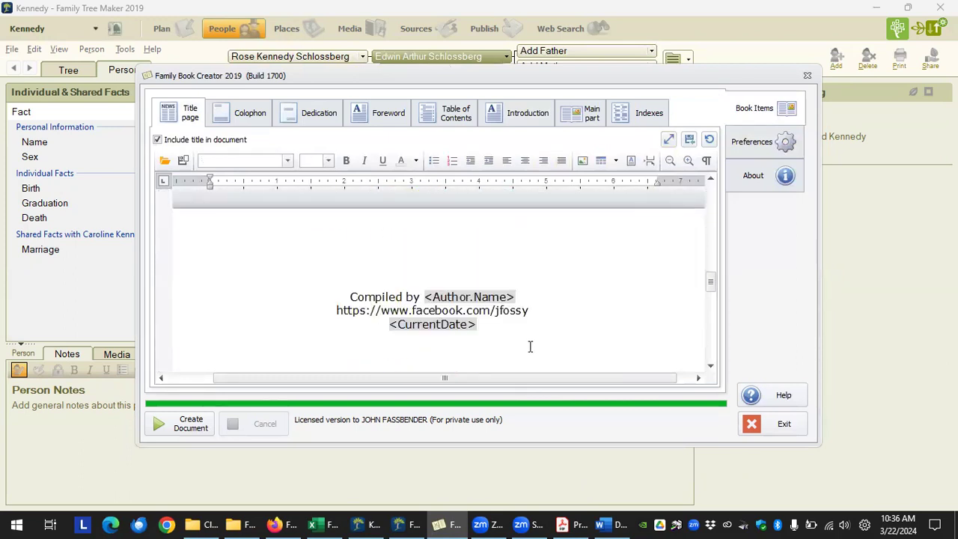
scroll(530, 347, "up", 5)
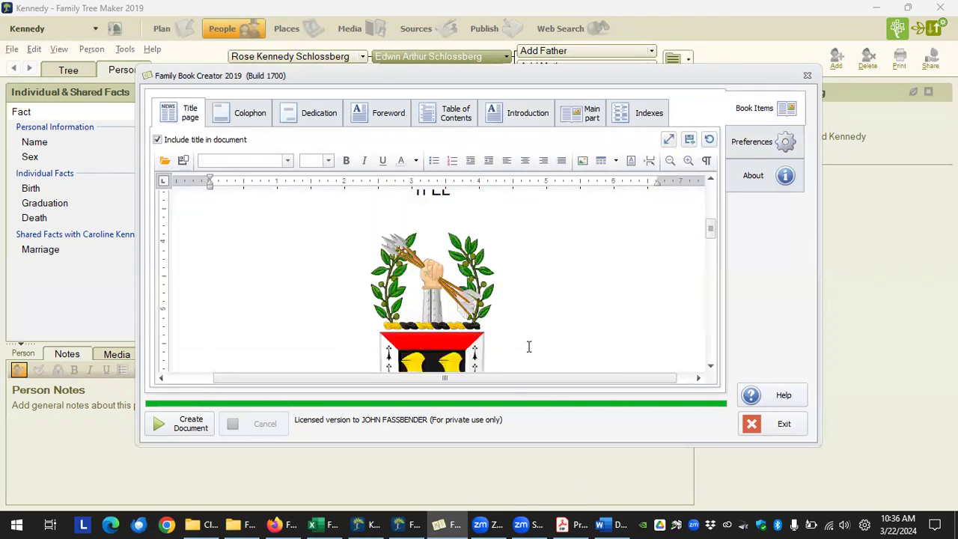
left_click(667, 140)
scroll(440, 273, "down", 3)
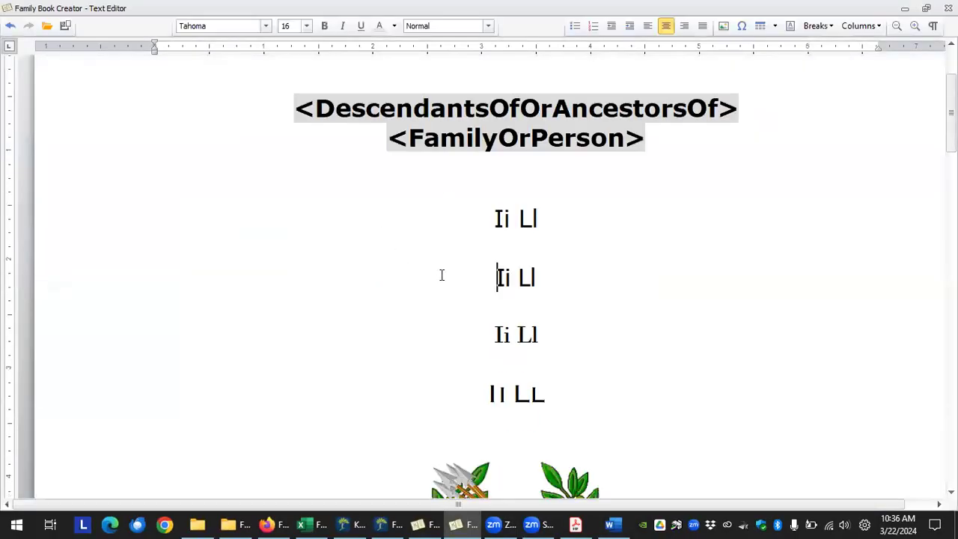
scroll(424, 260, "down", 15)
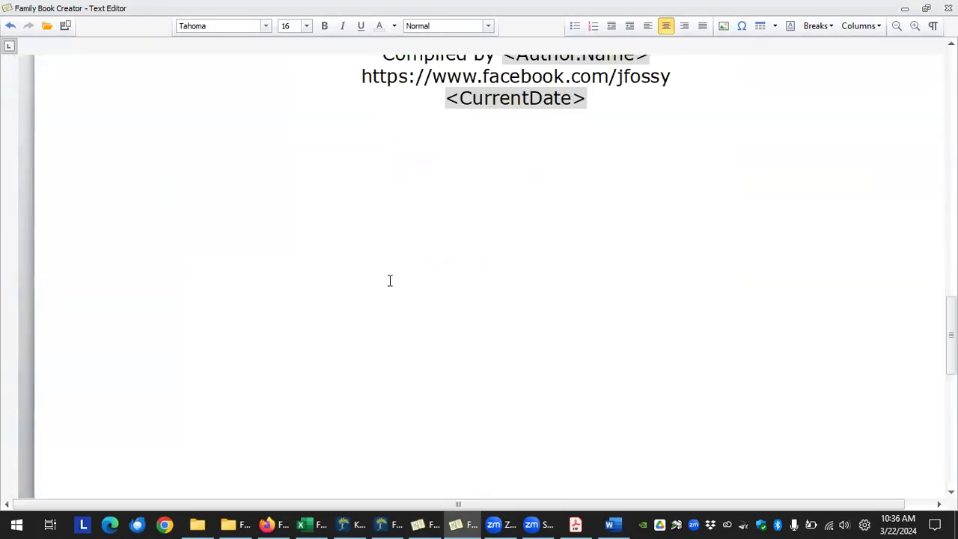
scroll(389, 281, "up", 15)
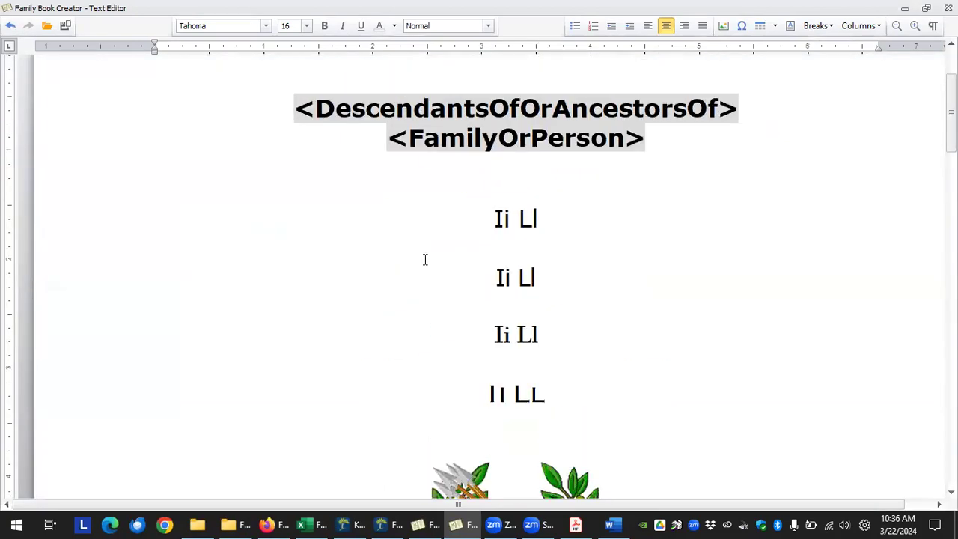
left_click_drag(490, 216, 589, 395)
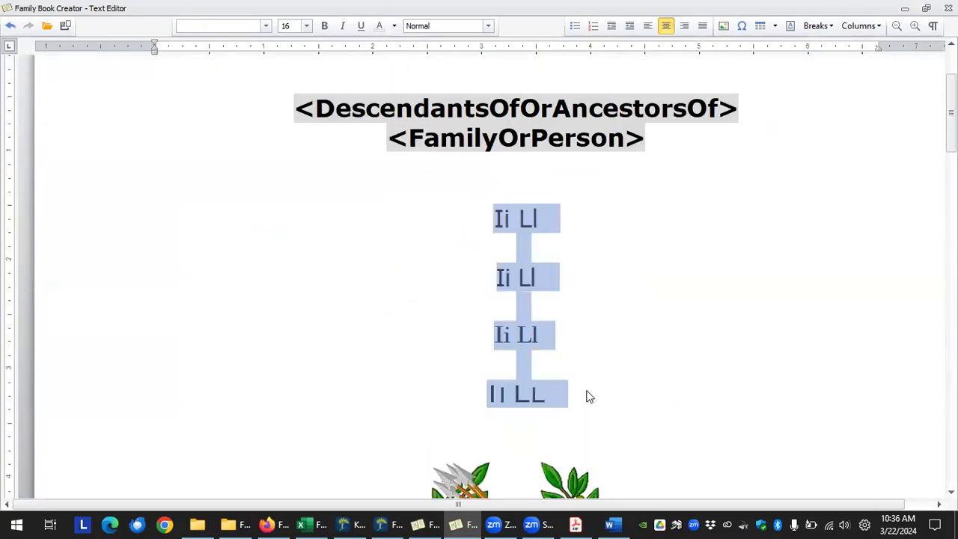
key("Delete")
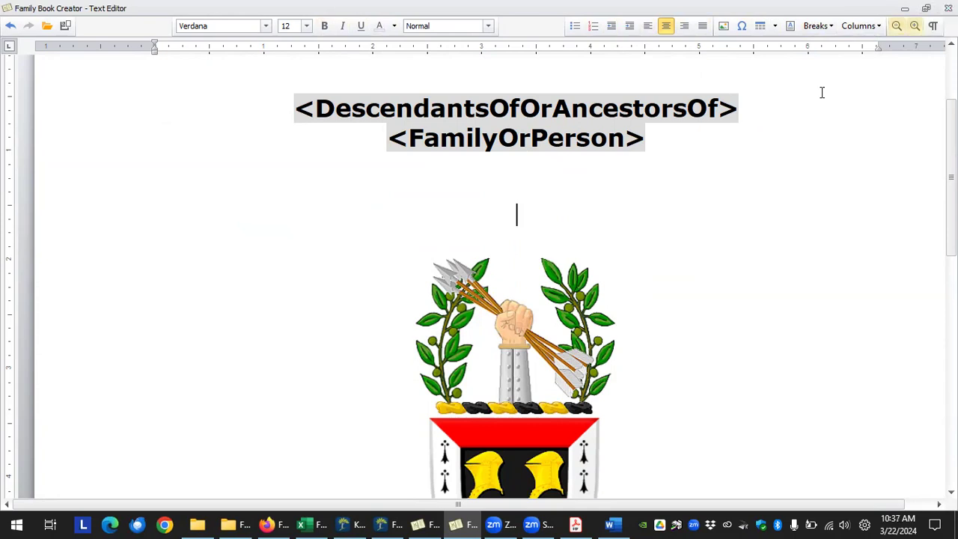
Step: Check the title page around the coat of arms in the full-screen text editor, reopening it once before closing it
scroll(547, 294, "down", 6)
scroll(547, 294, "up", 1)
scroll(548, 294, "up", 5)
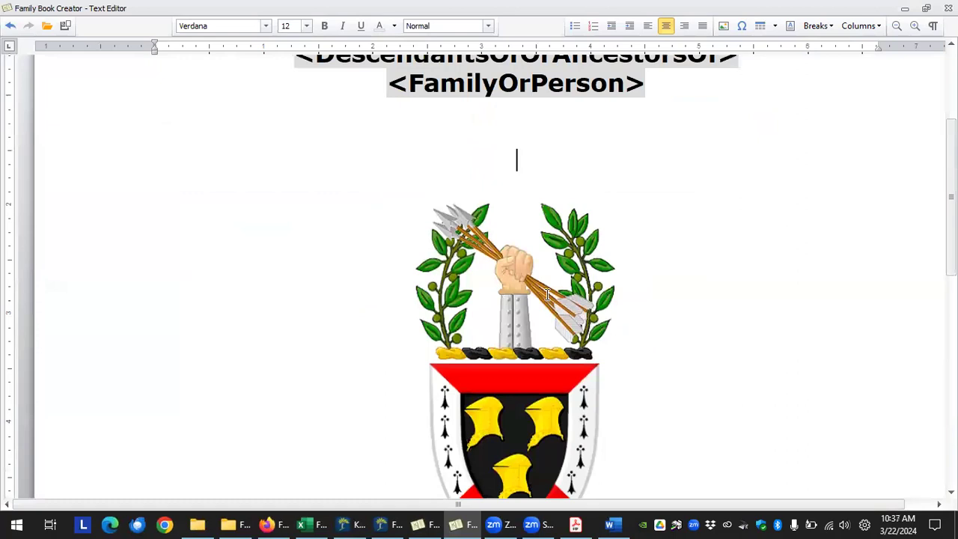
scroll(621, 269, "down", 1)
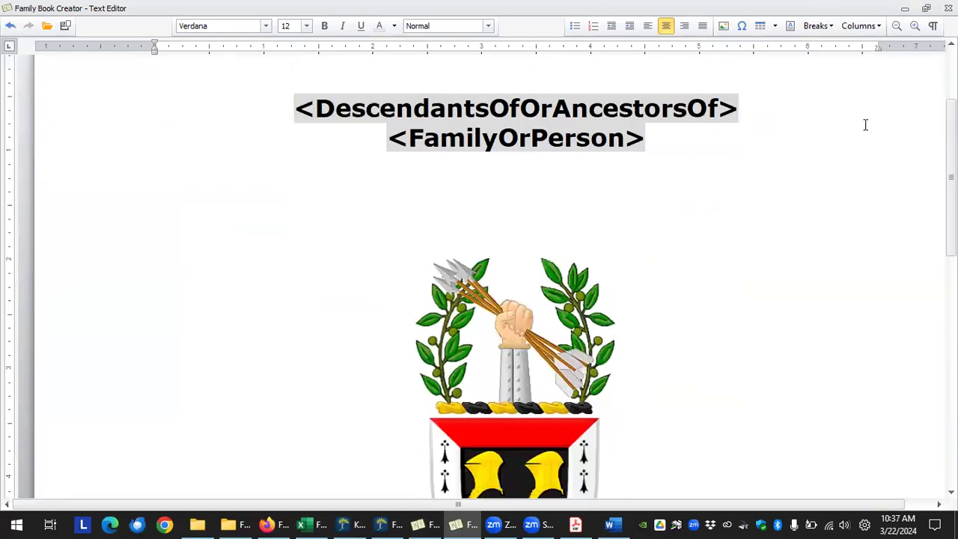
left_click(948, 8)
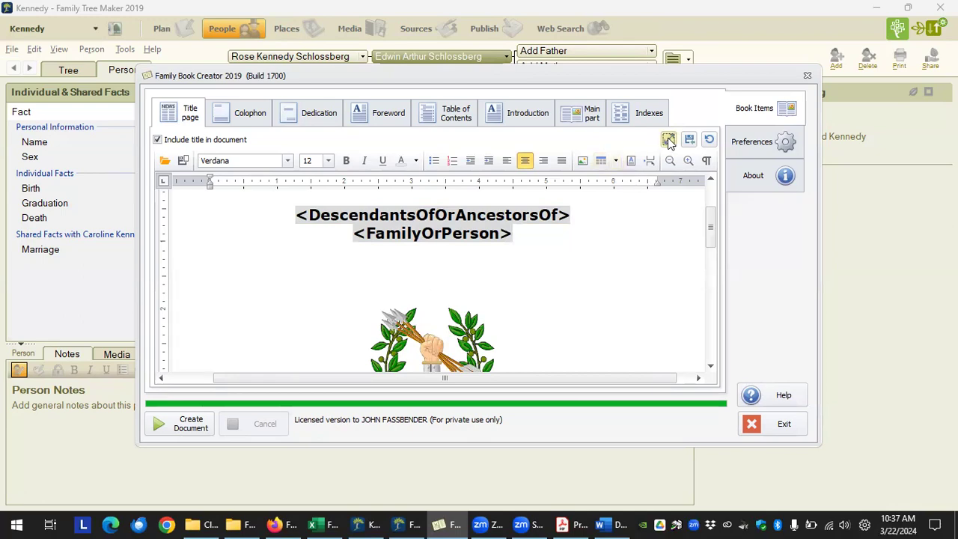
left_click(600, 161)
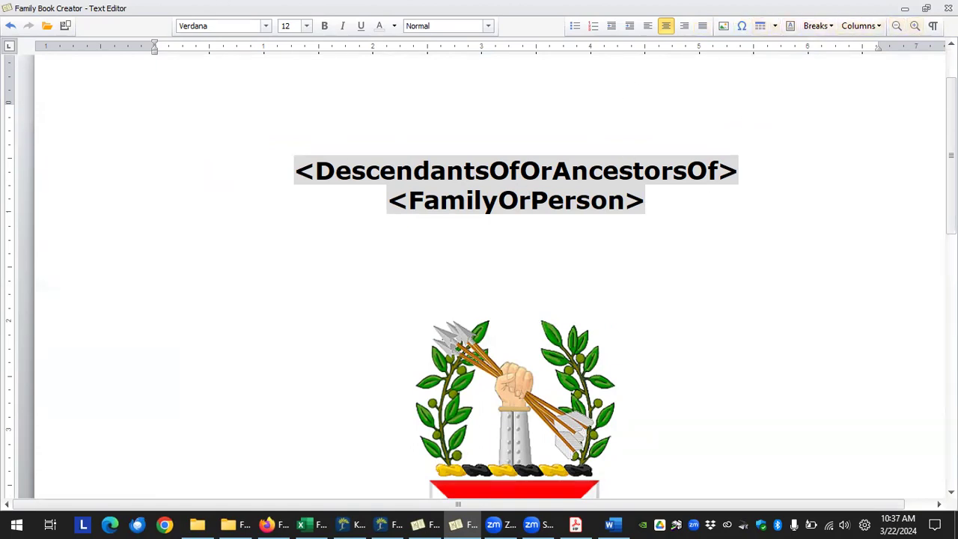
left_click(947, 7)
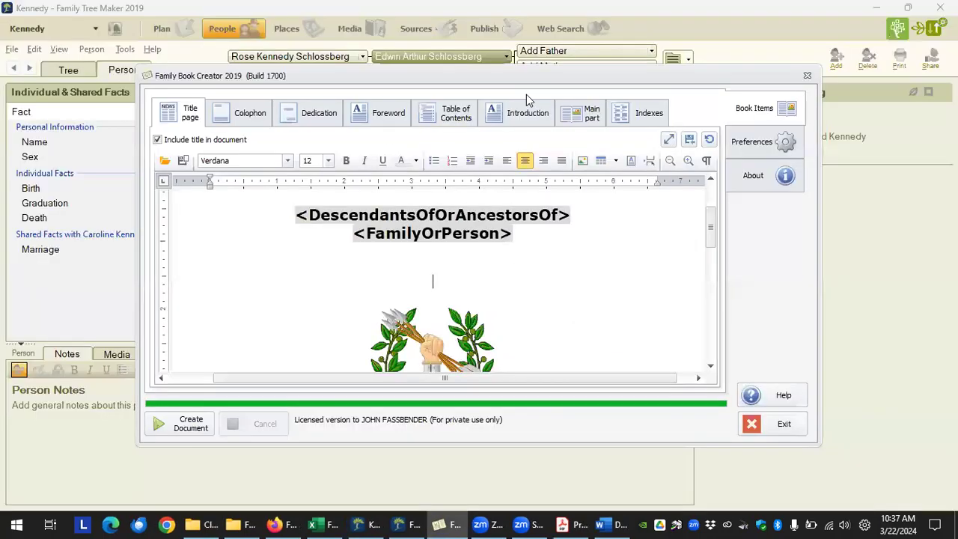
Step: View the colophon and dedication, and read the foreword on the Kennedy arms both full-screen and in the embedded editor
left_click(251, 120)
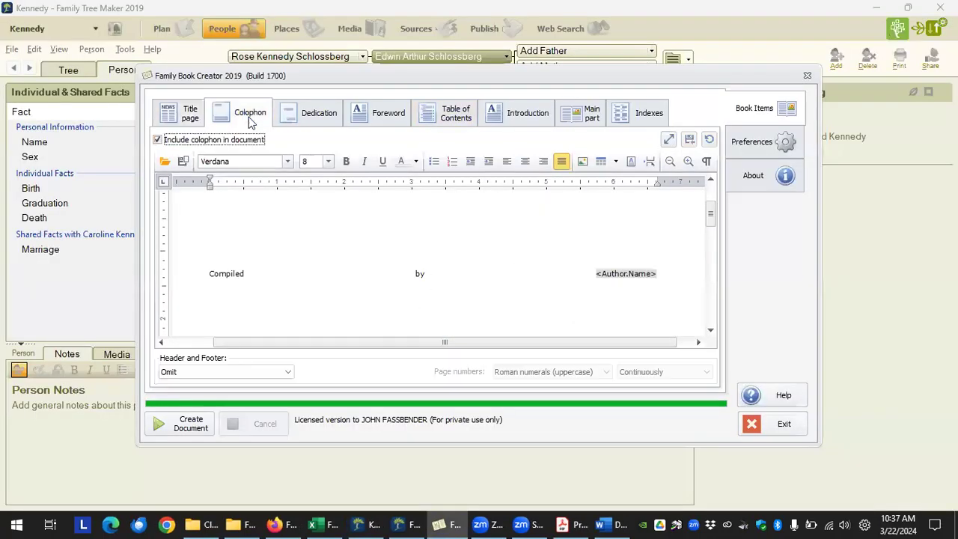
left_click(312, 120)
left_click(384, 122)
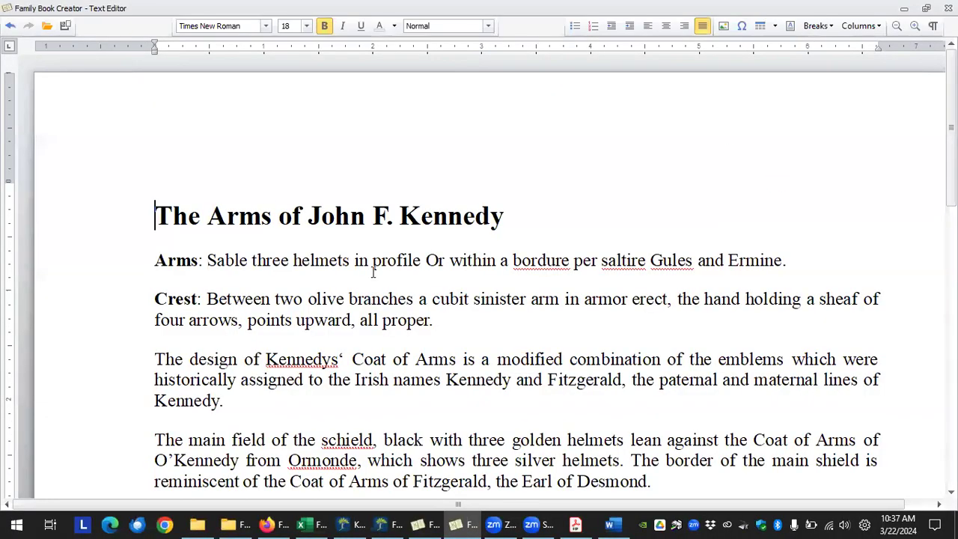
scroll(550, 376, "down", 6)
scroll(550, 385, "down", 2)
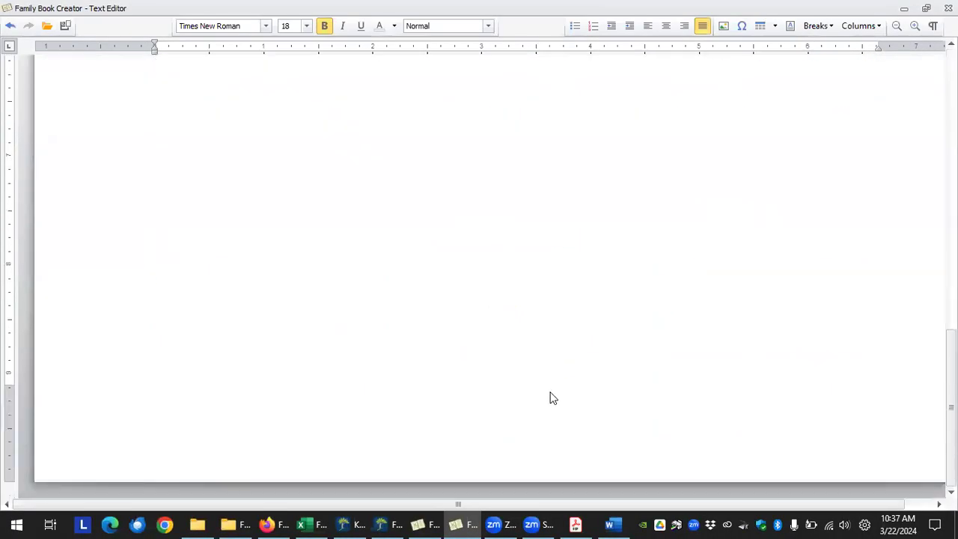
scroll(628, 380, "up", 3)
key("ctrl+Home")
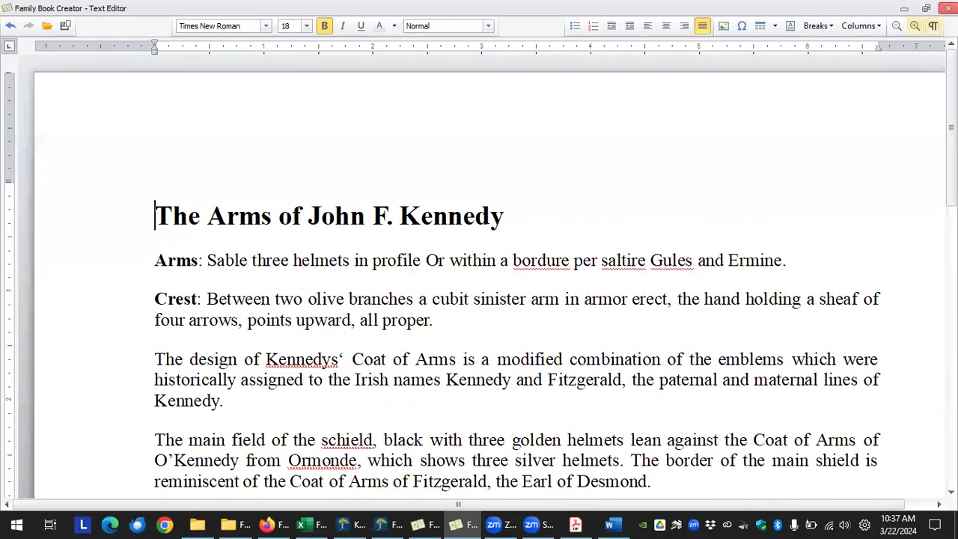
left_click(948, 9)
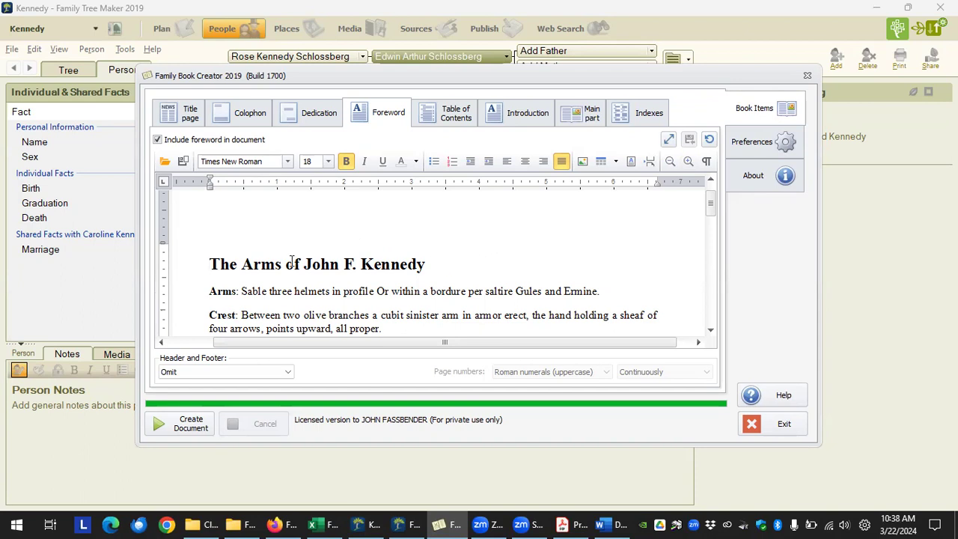
scroll(292, 260, "down", 8)
scroll(419, 265, "up", 3)
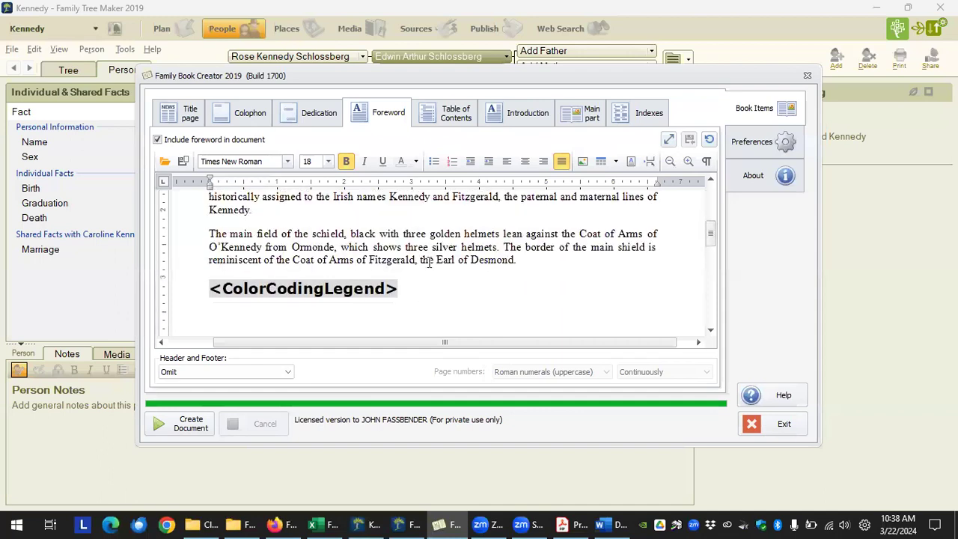
scroll(430, 262, "up", 1)
Step: Open the Fonts & Styles preferences and look through the heading, contents, index and General page styles
left_click(782, 142)
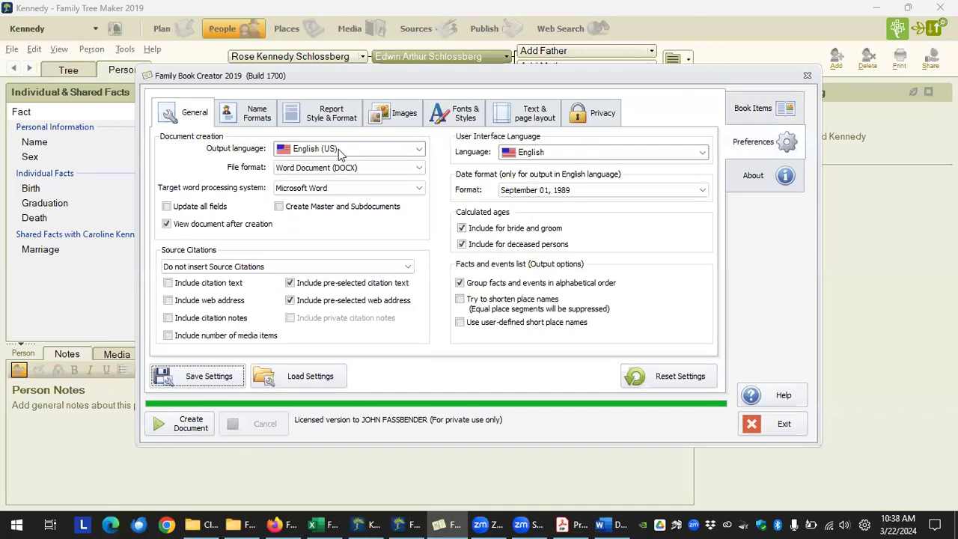
left_click(458, 114)
scroll(396, 278, "down", 5)
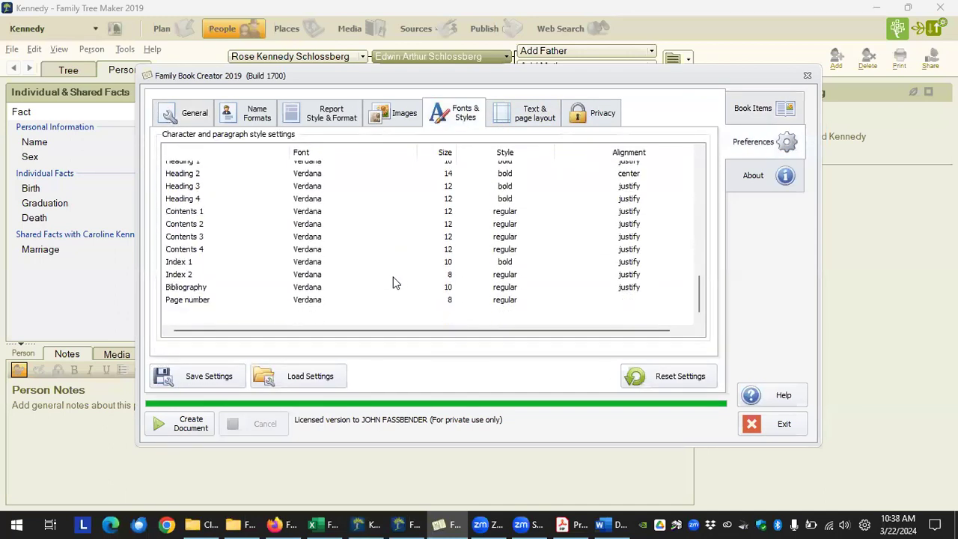
scroll(223, 205, "up", 3)
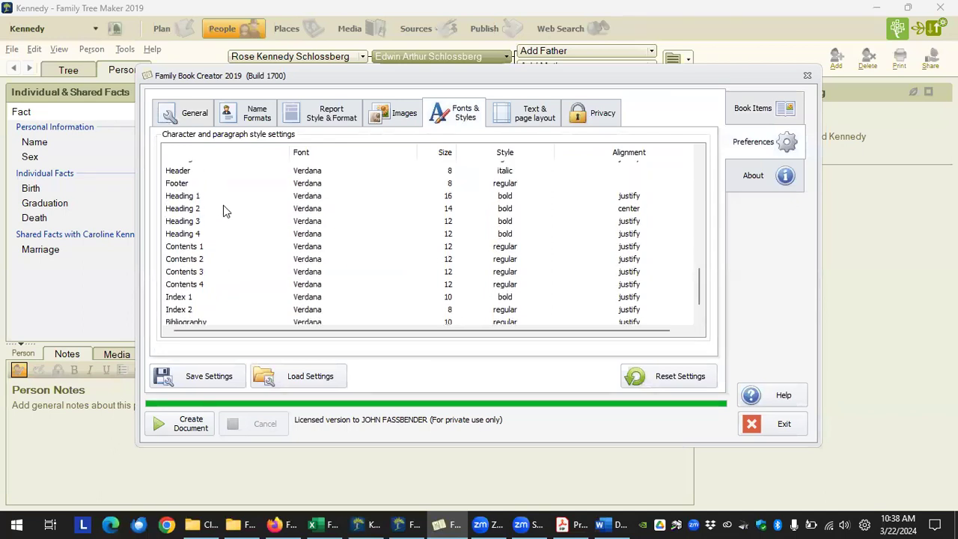
scroll(223, 205, "up", 3)
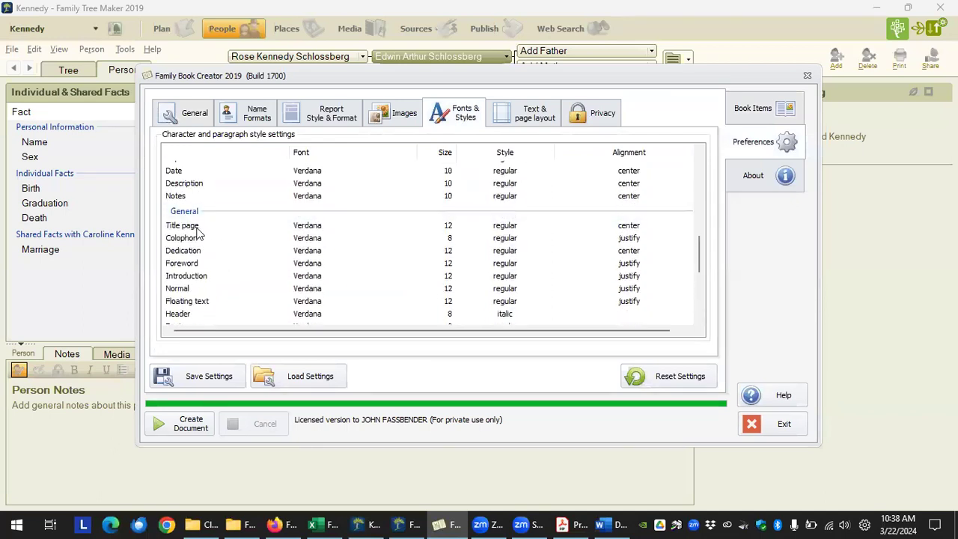
Step: Inspect the fonts of the Title page, Colophon and Foreword styles, and view the General preferences
left_click(317, 227)
left_click(317, 228)
left_click(332, 239)
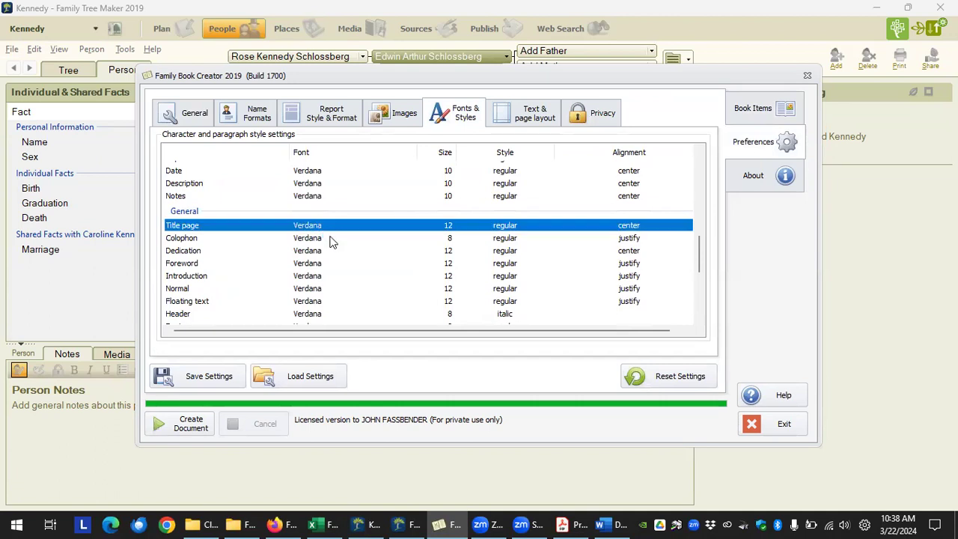
left_click(324, 241)
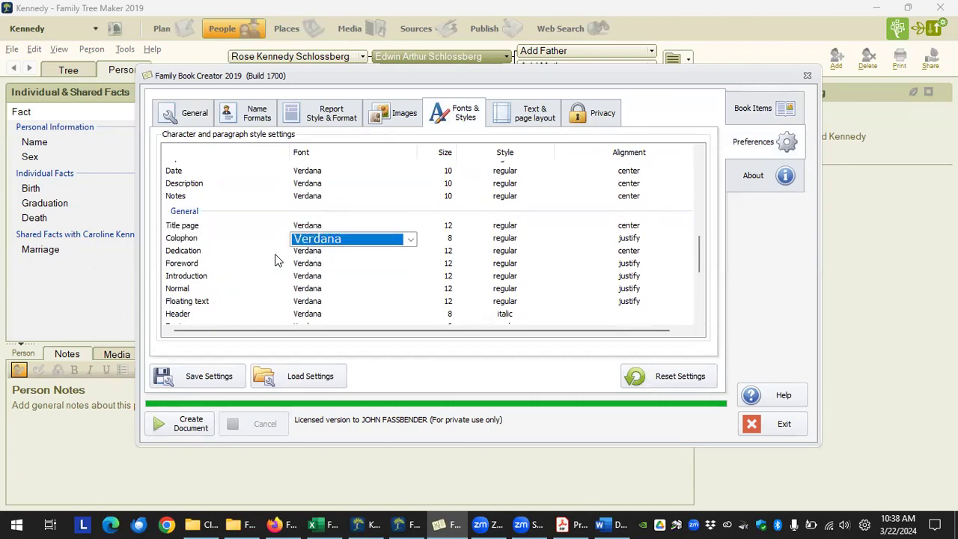
left_click(313, 262)
left_click(204, 120)
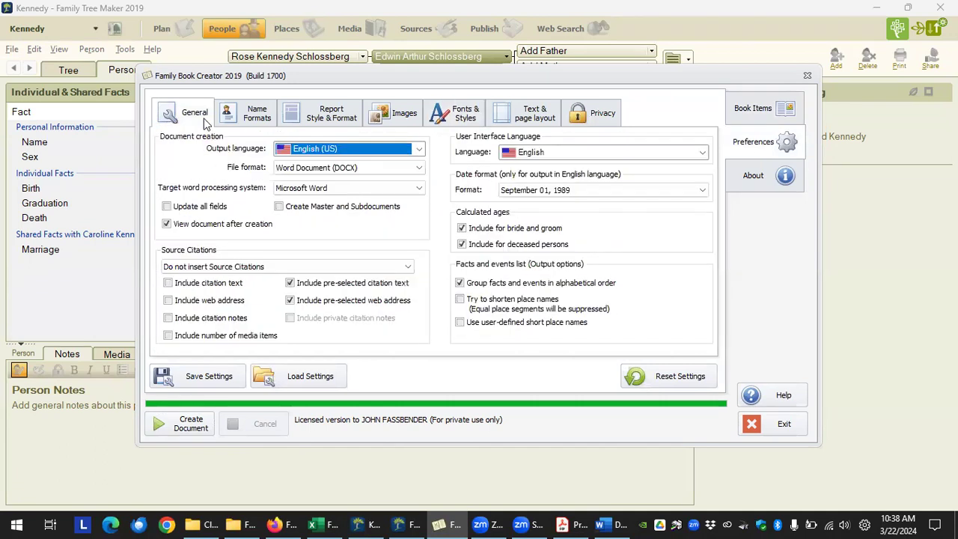
Step: Return to the book items and look through the foreword and the title page text from the compiler lines up to the heading fields
left_click(751, 108)
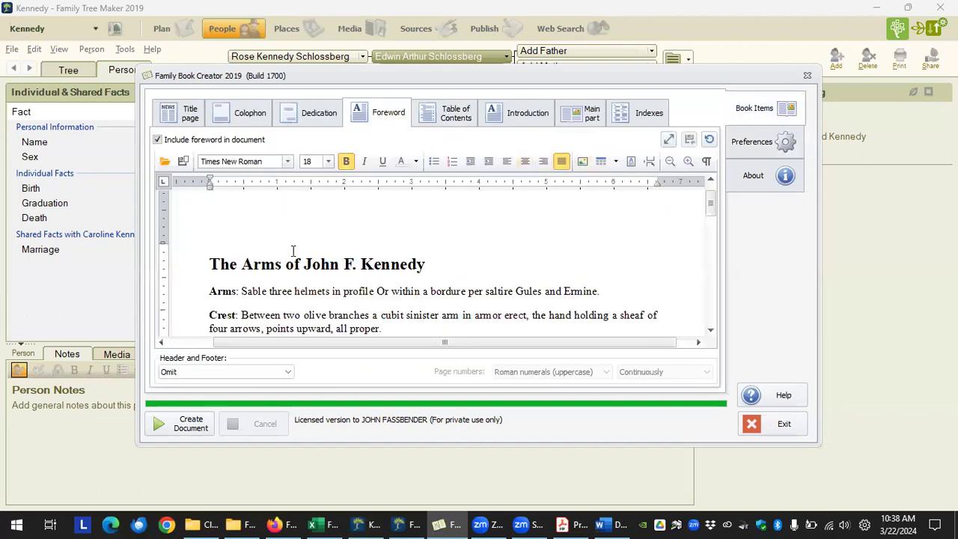
scroll(279, 274, "down", 3)
scroll(280, 278, "up", 3)
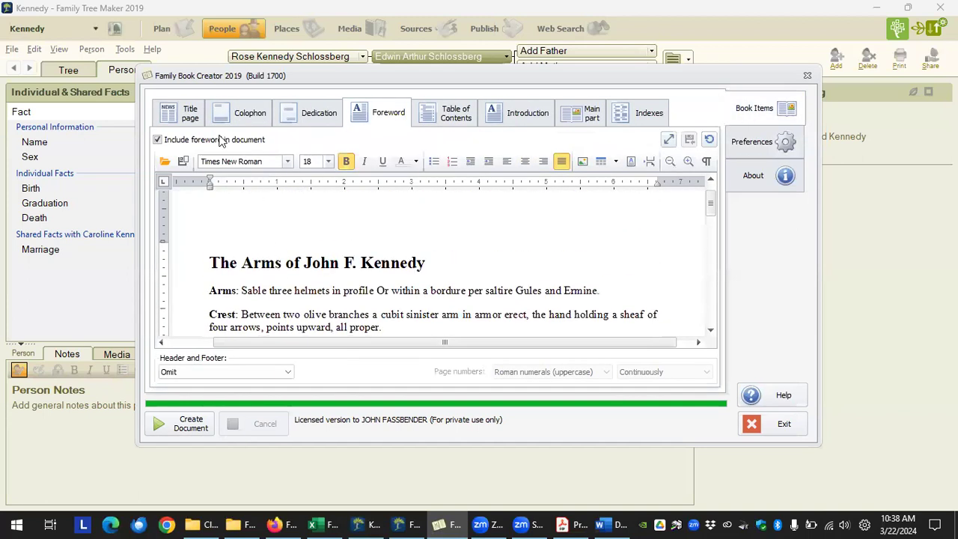
left_click(187, 114)
scroll(380, 260, "down", 5)
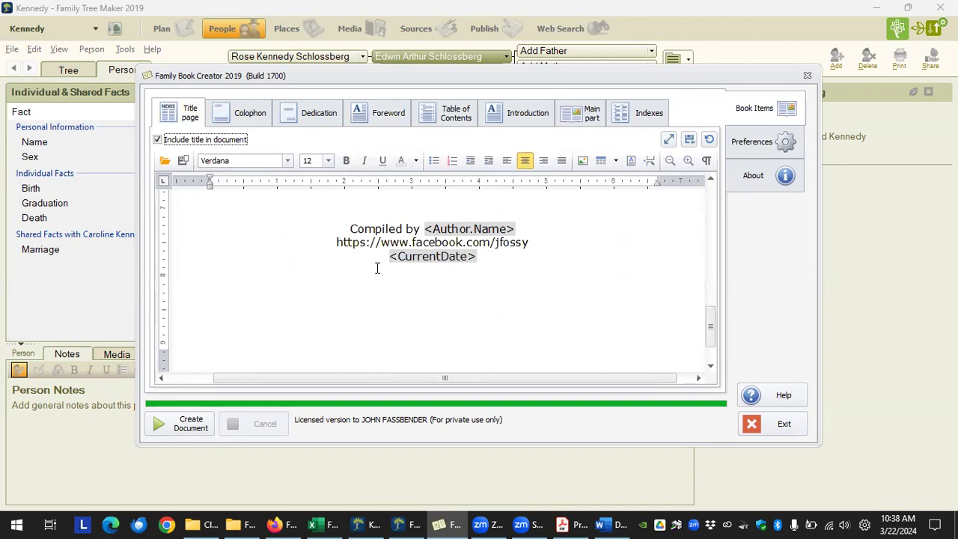
scroll(346, 268, "up", 1)
left_click_drag(351, 295, 522, 310)
scroll(495, 251, "up", 5)
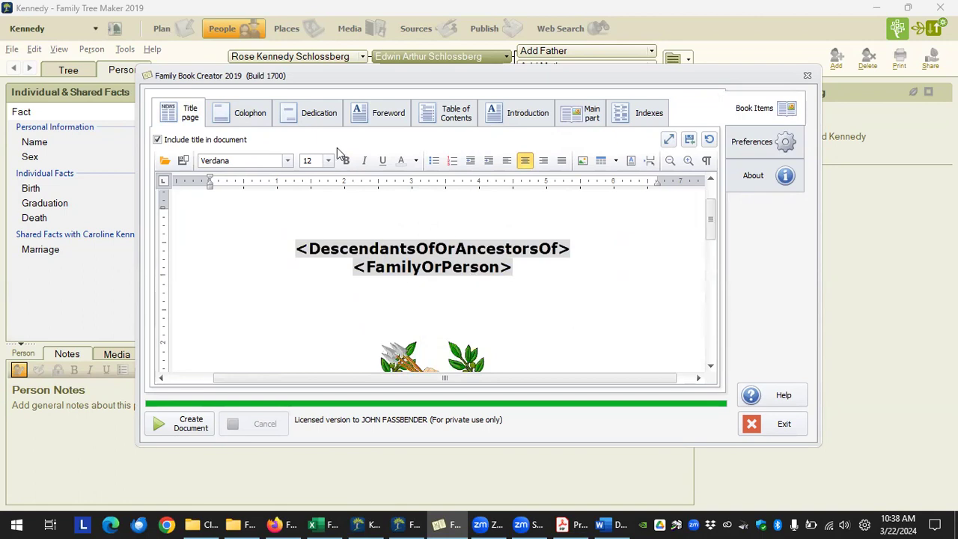
Step: View the colophon, dedication, introduction and table of contents items, and read through the foreword text
left_click(247, 116)
scroll(389, 268, "down", 2)
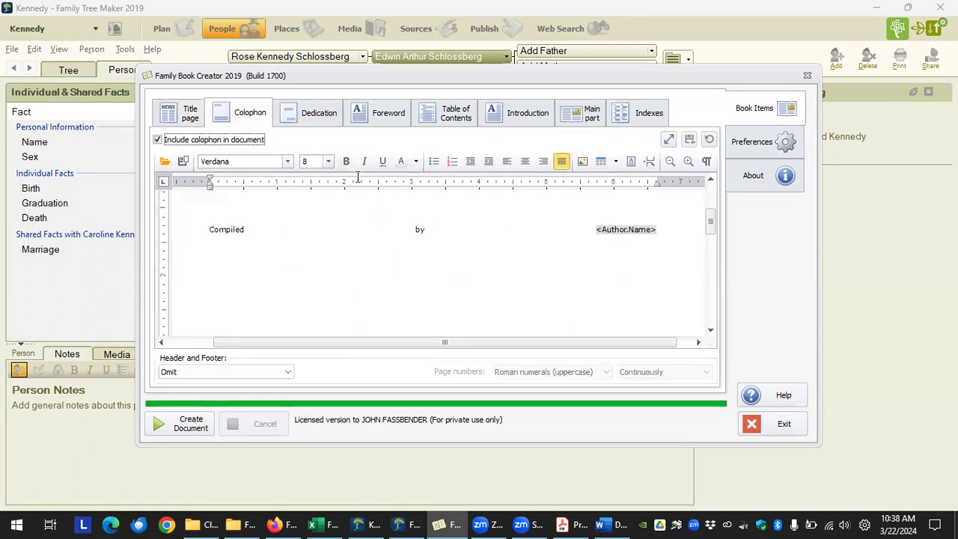
left_click(320, 118)
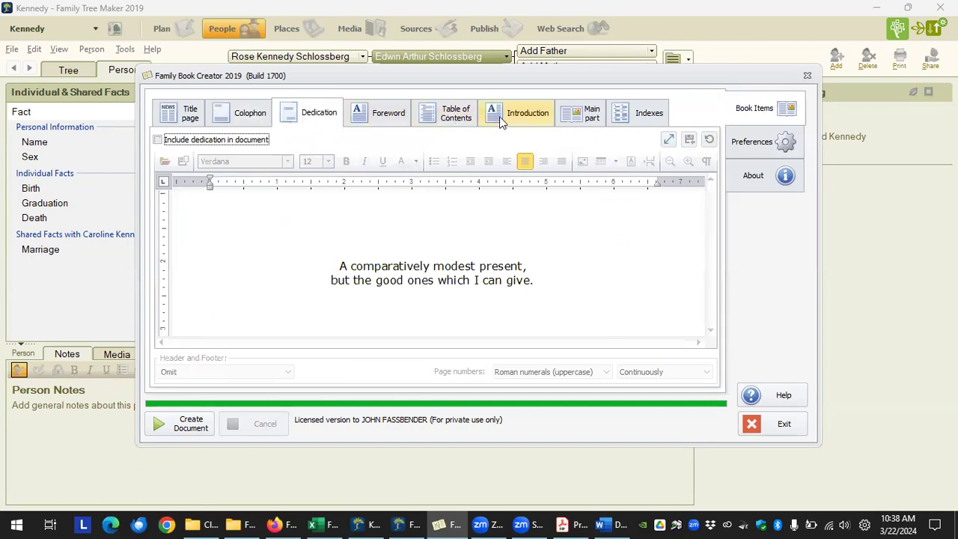
left_click(527, 120)
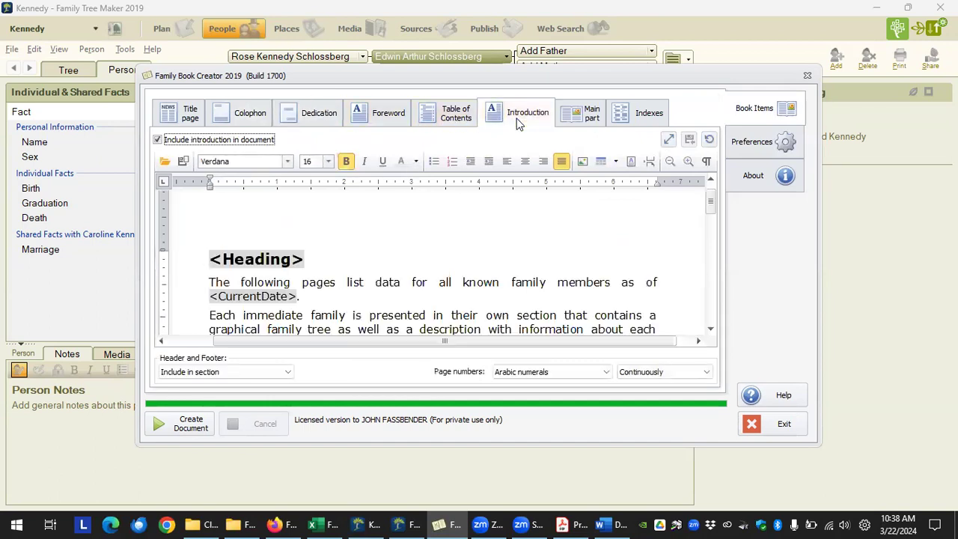
left_click(448, 116)
left_click(404, 118)
scroll(419, 326, "down", 3)
scroll(419, 327, "down", 2)
scroll(385, 302, "up", 3)
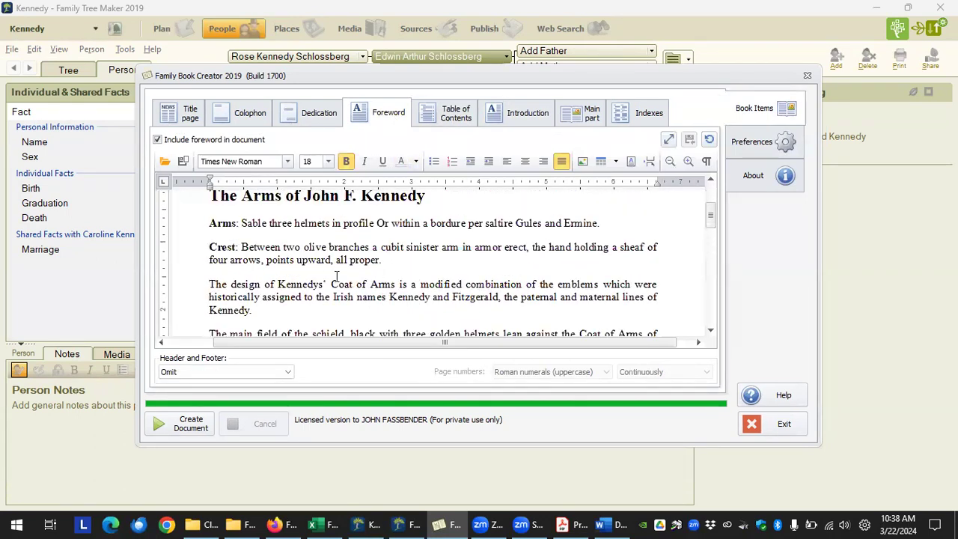
Step: Try changing the Foreword style's font to Webdings in the Fonts & Styles preferences
left_click(754, 143)
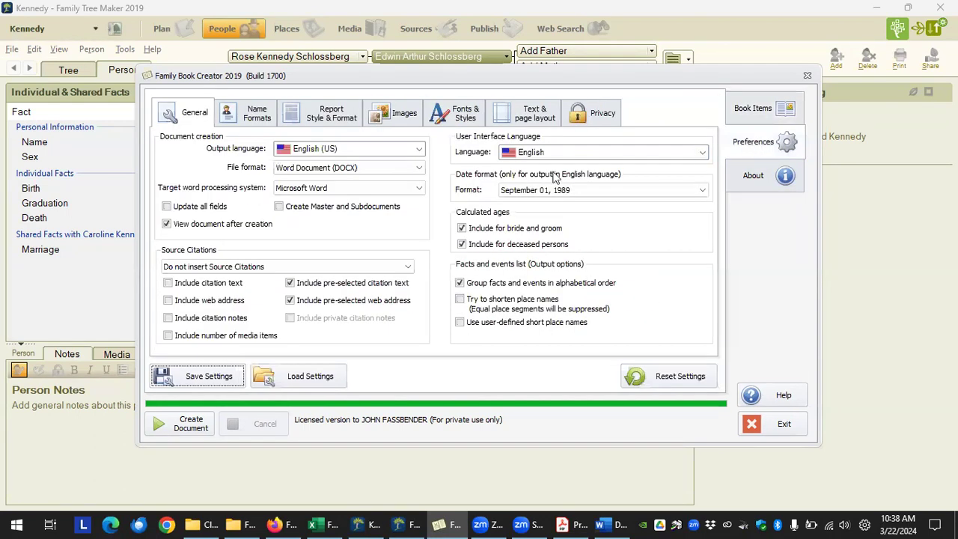
left_click(485, 117)
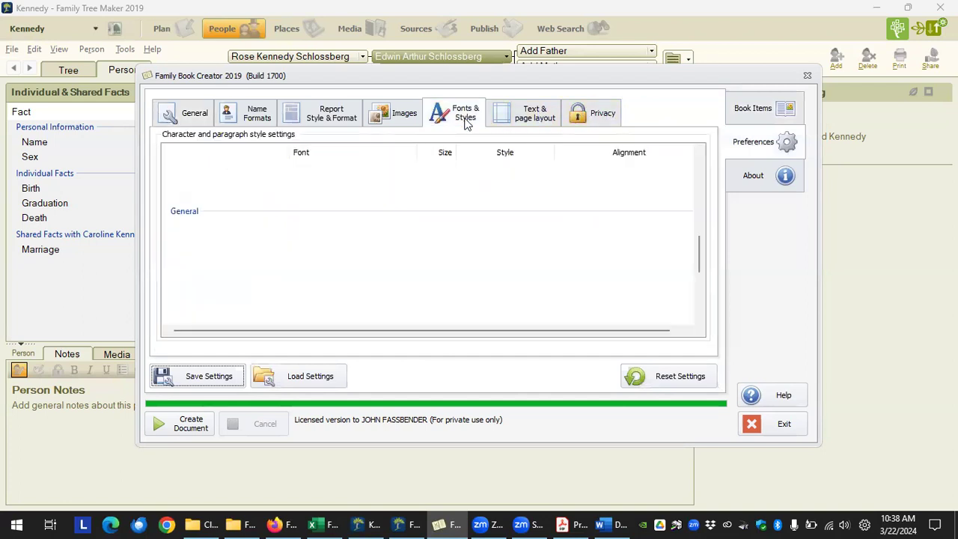
left_click(326, 267)
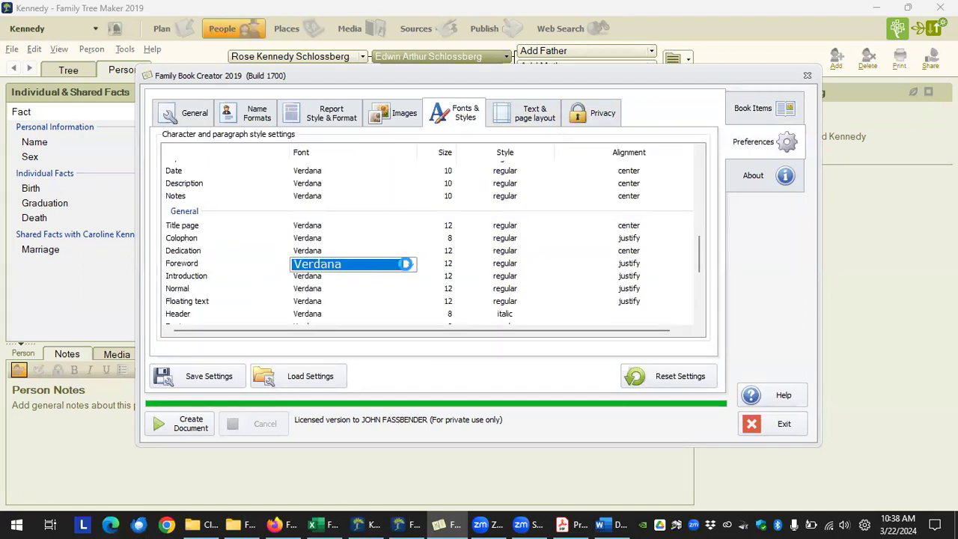
left_click(409, 265)
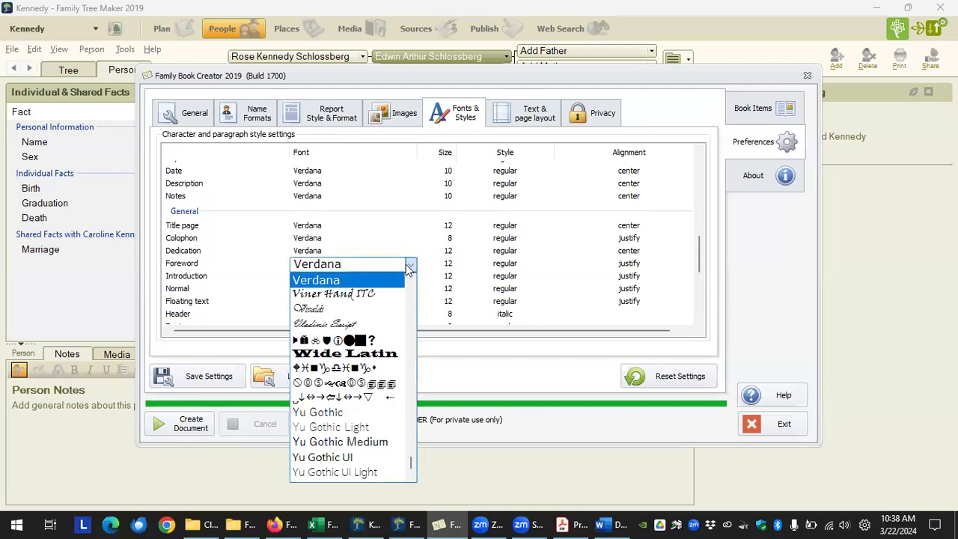
left_click(348, 340)
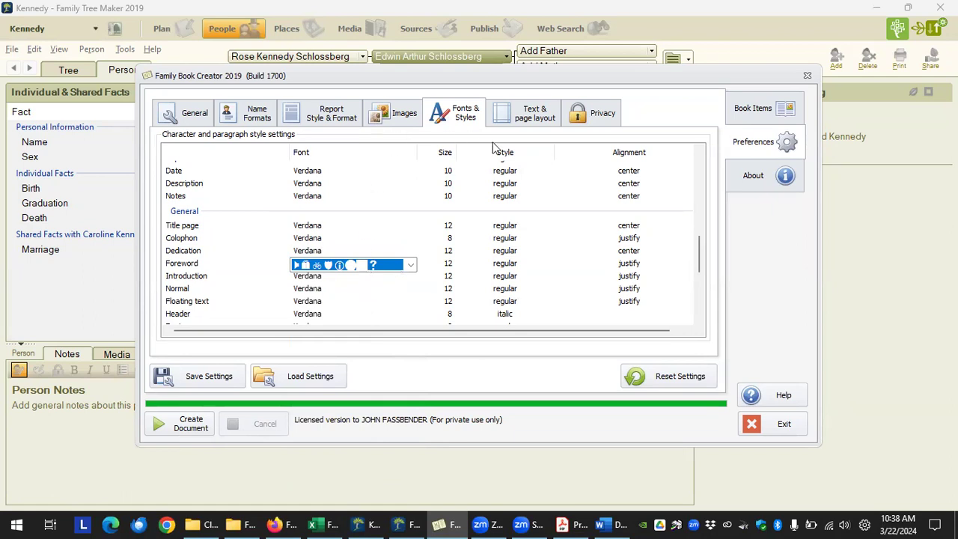
Step: Check the fonts of the foreword text in the book items, from its heading down to the ColorCodingLegend field
left_click(771, 110)
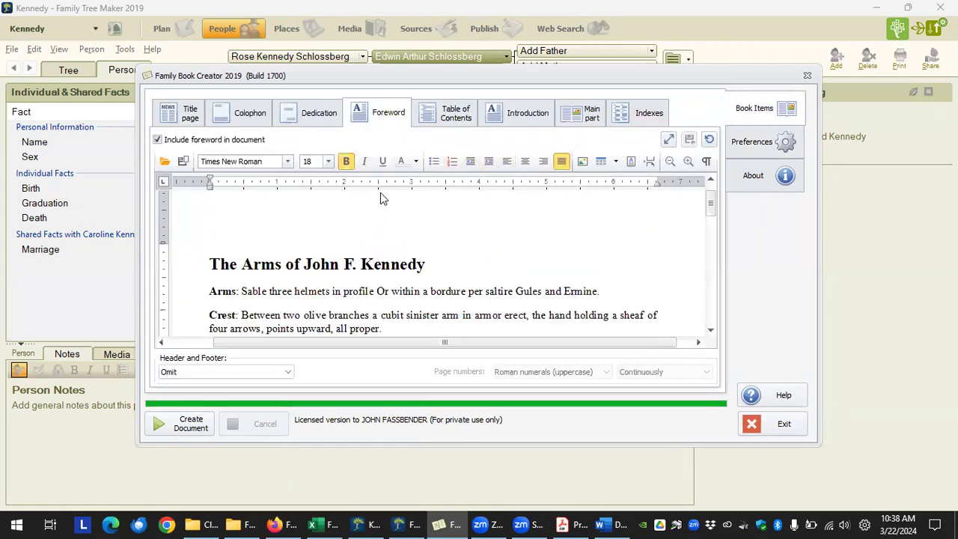
scroll(379, 204, "down", 6)
scroll(378, 207, "up", 6)
left_click(307, 284)
scroll(376, 282, "down", 5)
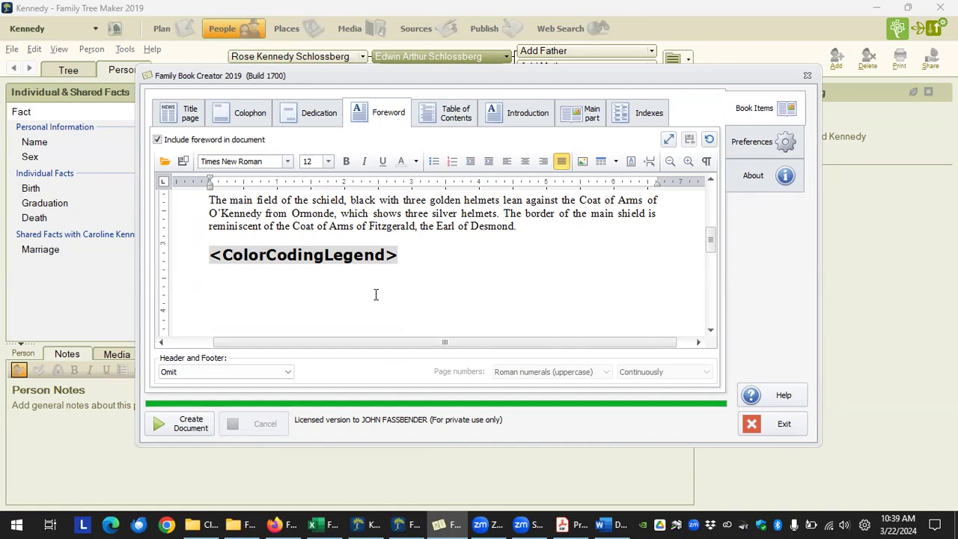
scroll(386, 286, "up", 5)
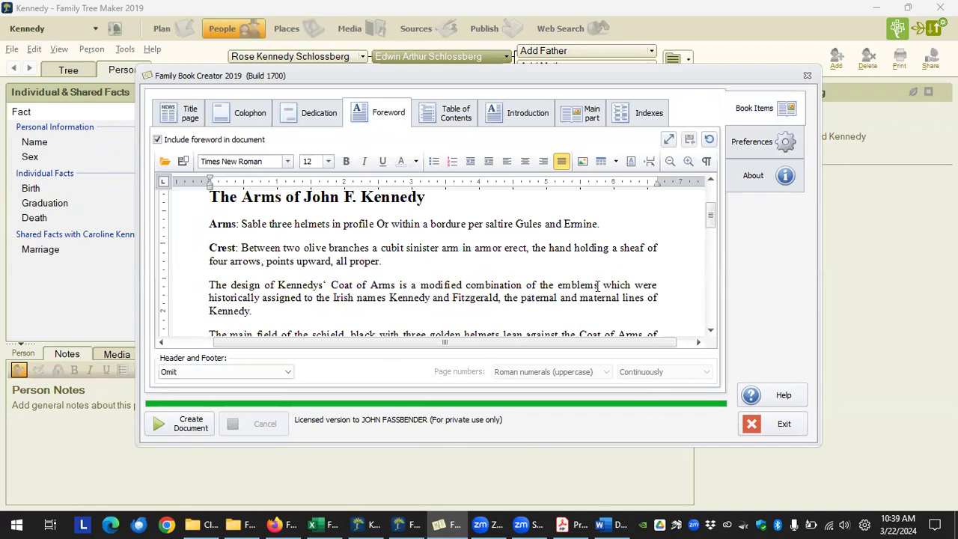
scroll(473, 297, "down", 4)
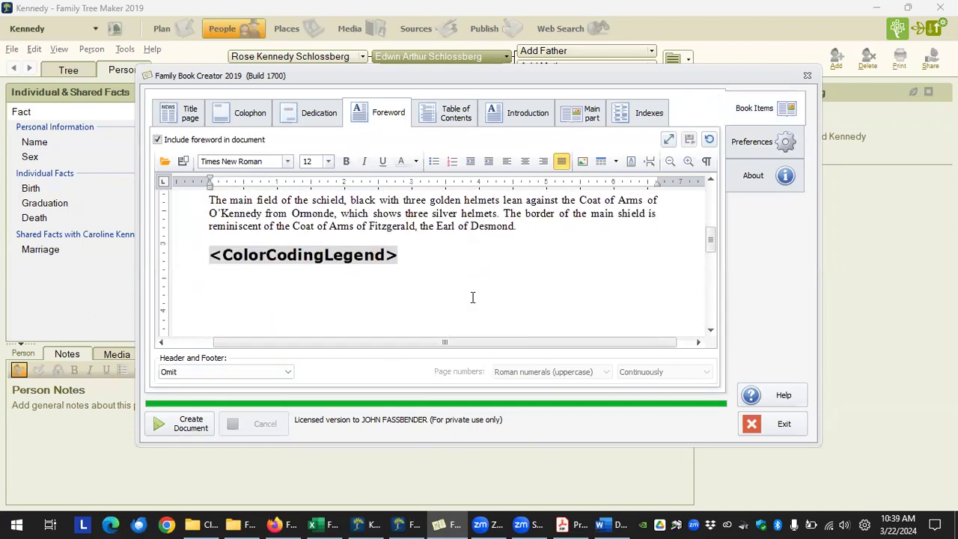
Step: Compare the fonts of the Title page, Colophon, Dedication, Foreword and Introduction styles in the Fonts & Styles preferences
left_click(775, 146)
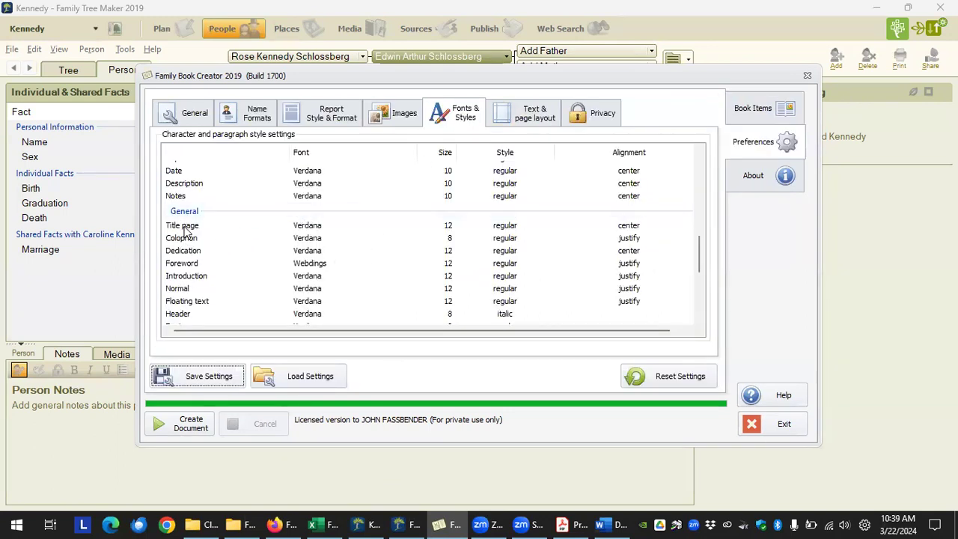
left_click(180, 226)
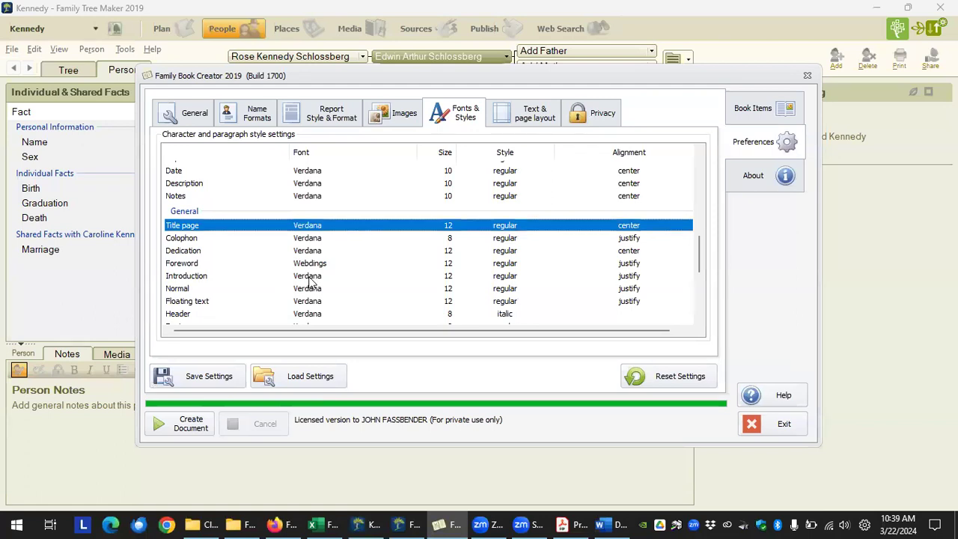
left_click(184, 238)
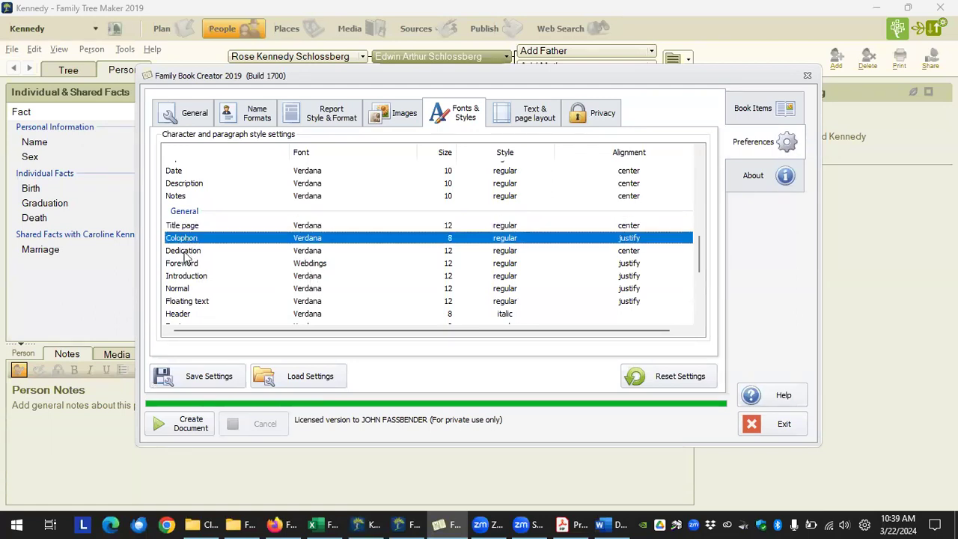
left_click(322, 251)
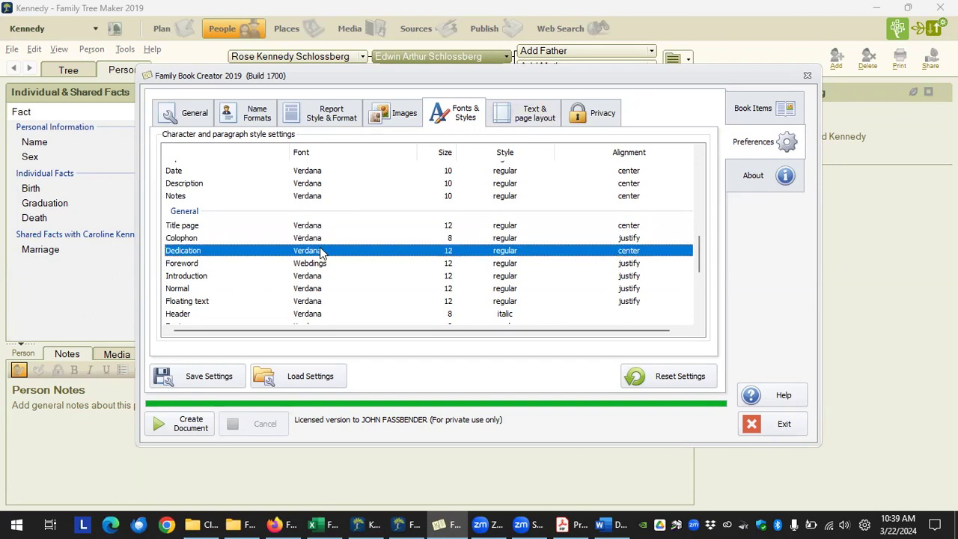
left_click(315, 273)
left_click(398, 261)
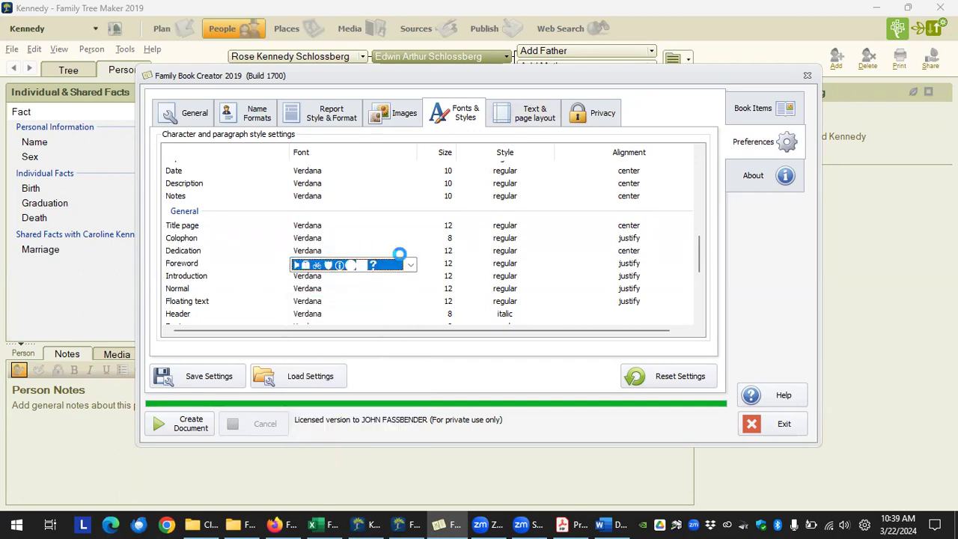
left_click(193, 264)
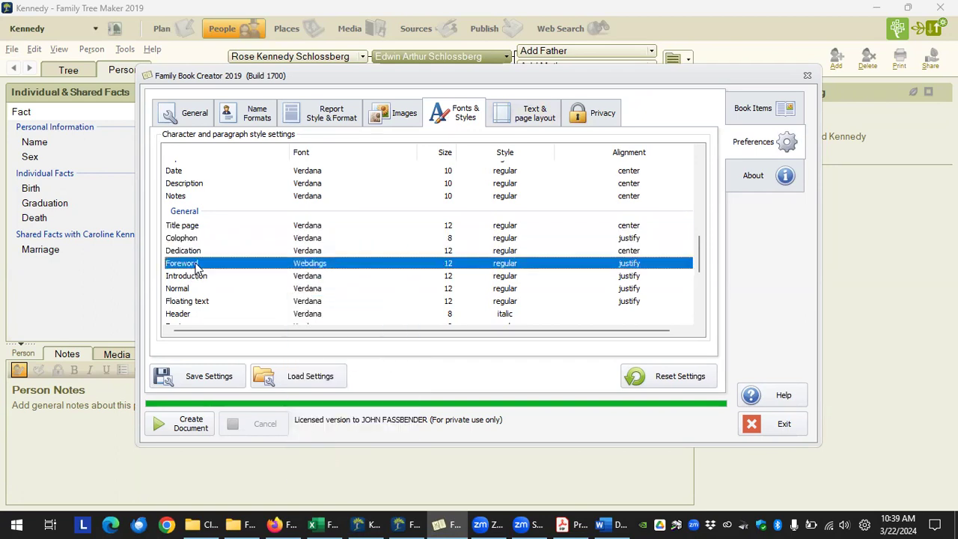
left_click(191, 226)
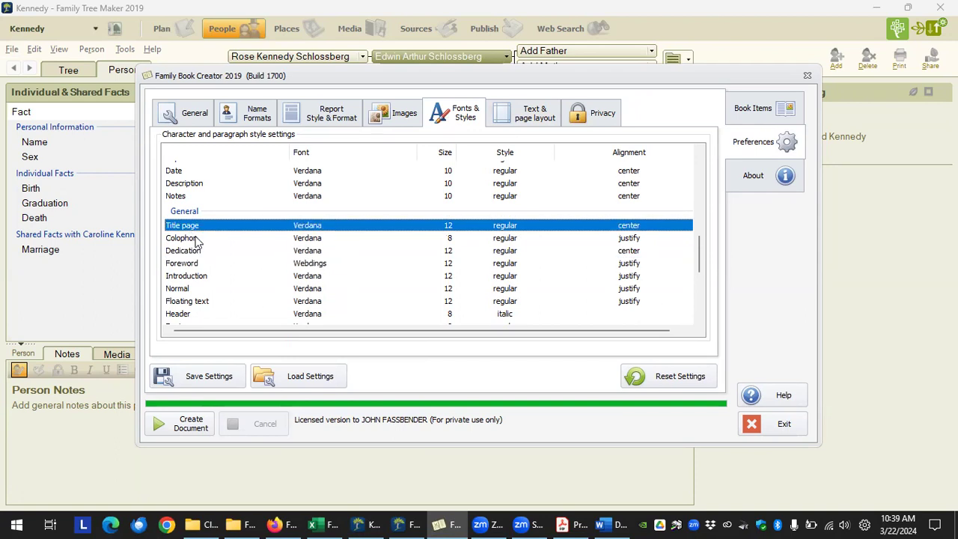
left_click(313, 275)
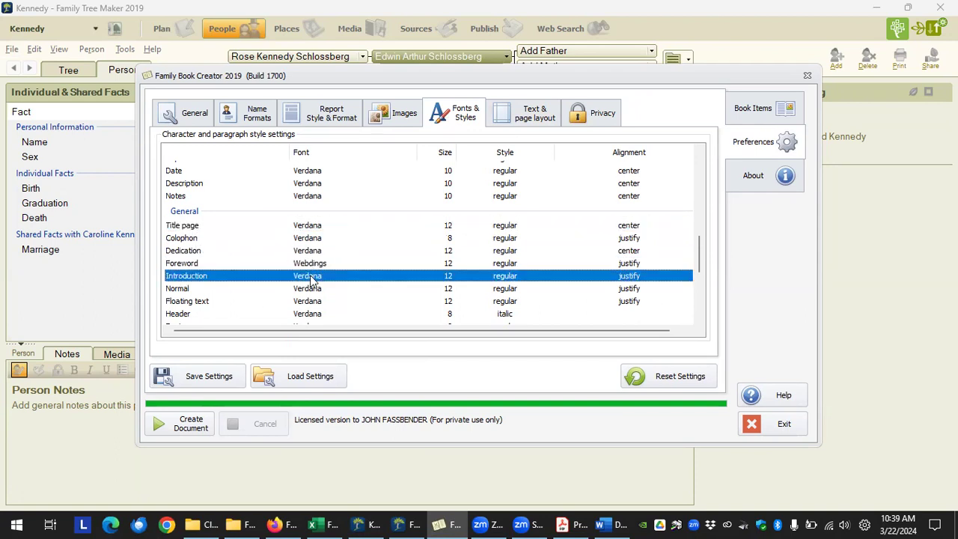
left_click(313, 276)
left_click(315, 263)
left_click(315, 248)
left_click(319, 228)
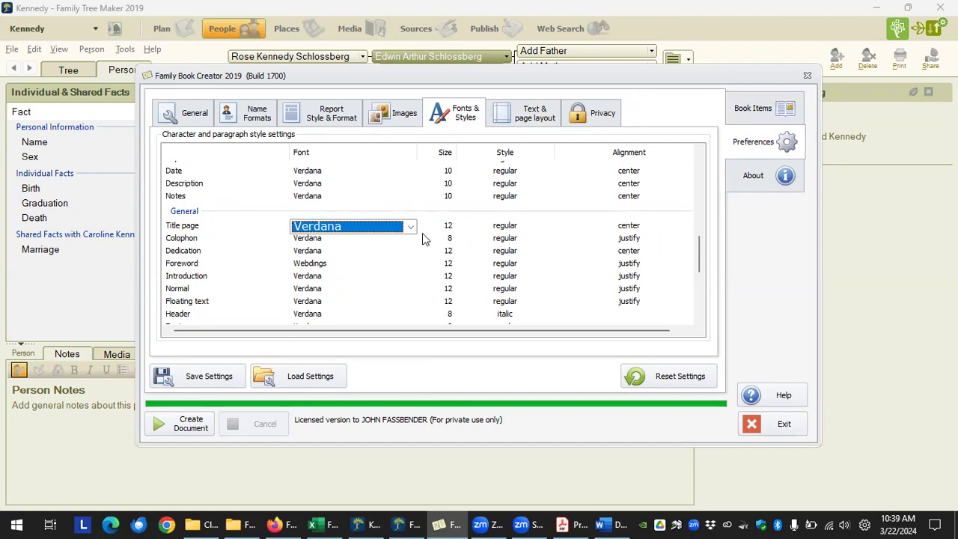
Step: Reset all preferences and the default book elements to their default values
left_click(673, 372)
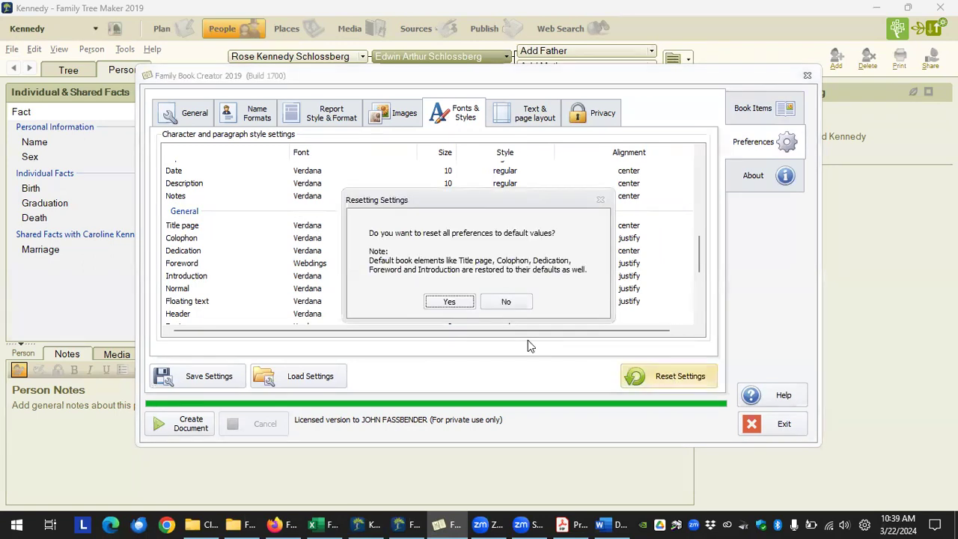
left_click(448, 302)
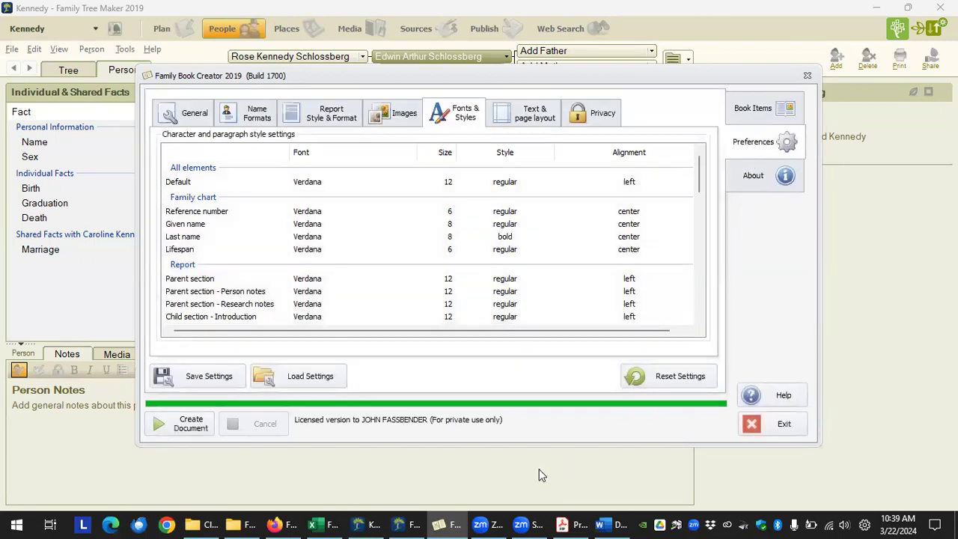
Step: View the foreword, title page and colophon in the book items, dismissing the error dialog
left_click(745, 110)
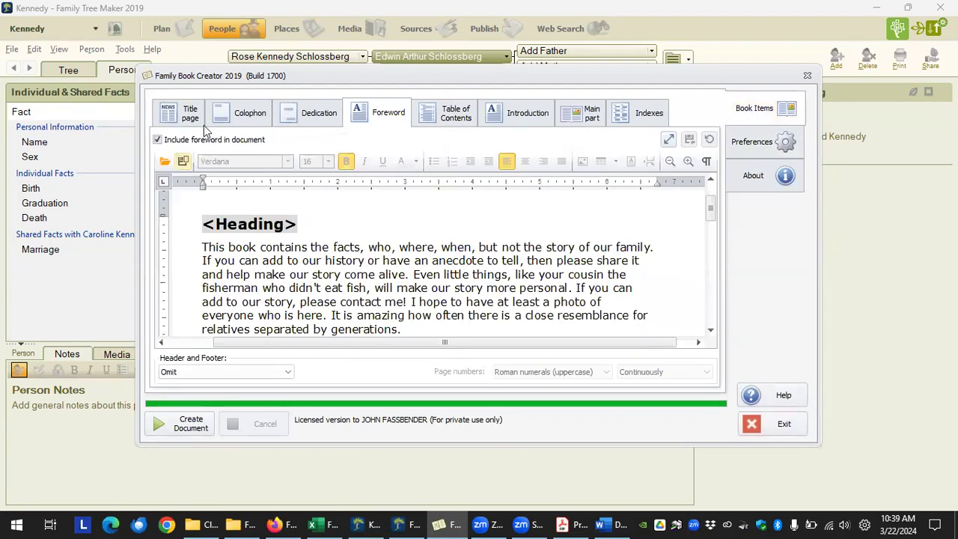
left_click(187, 120)
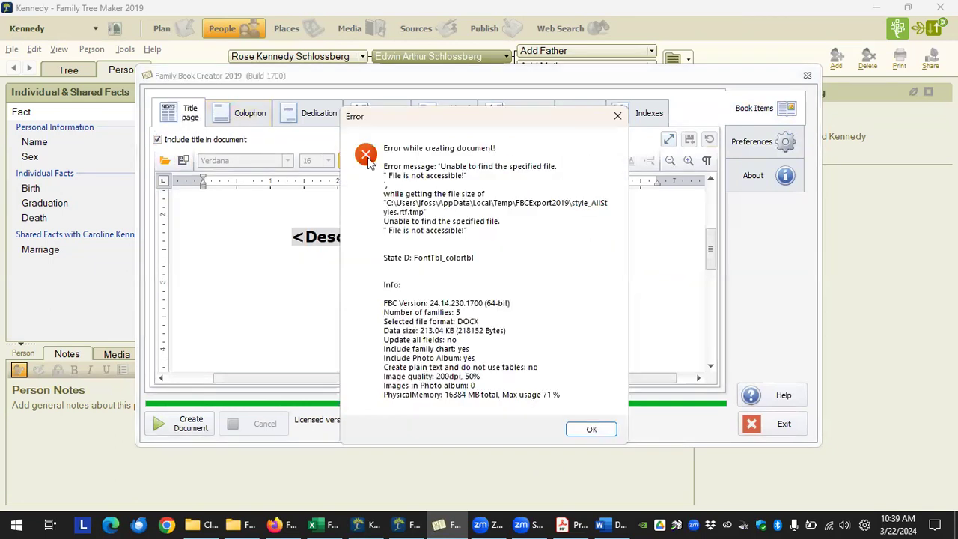
left_click(583, 429)
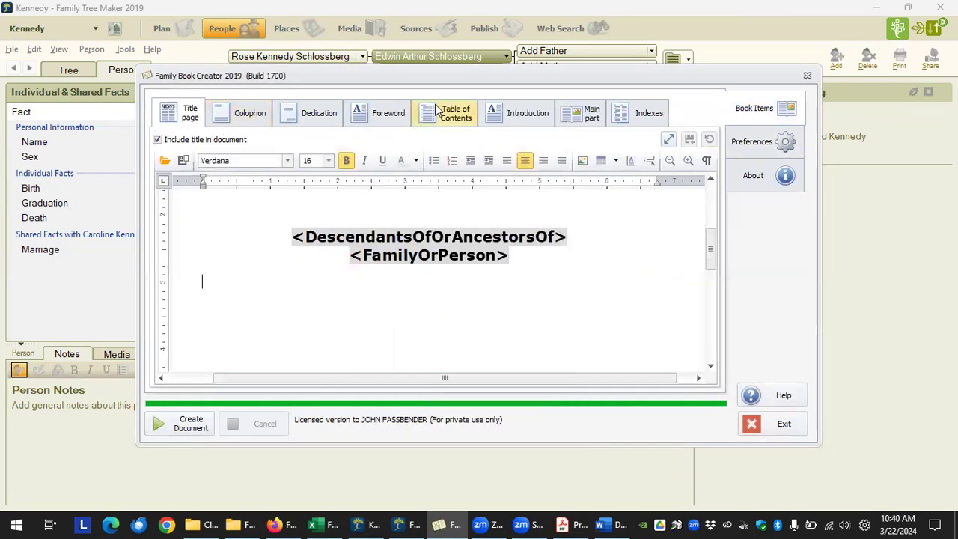
left_click(244, 118)
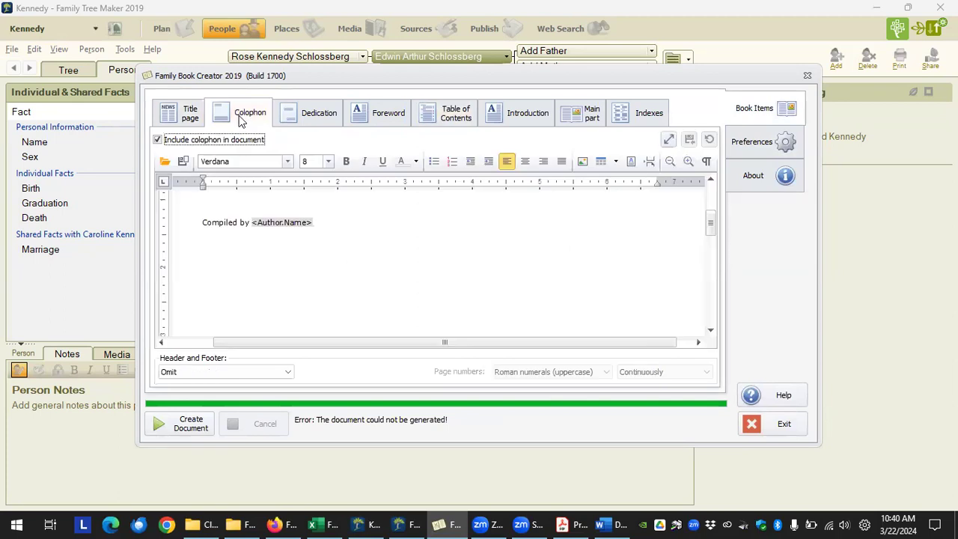
Step: Read through the colophon text, and set the Colophon style's font to Wide Latin in the Fonts & Styles preferences
scroll(290, 295, "down", 5)
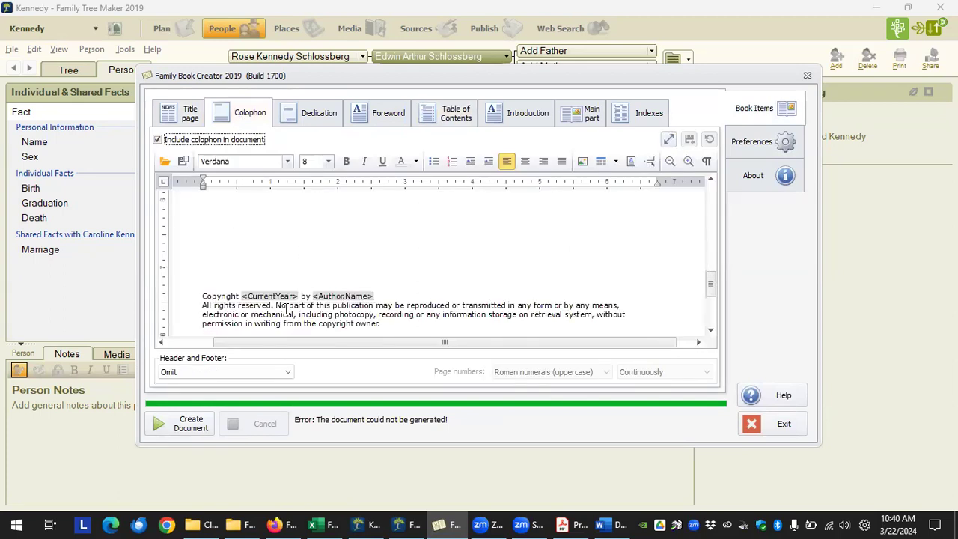
scroll(286, 309, "down", 3)
left_click(784, 141)
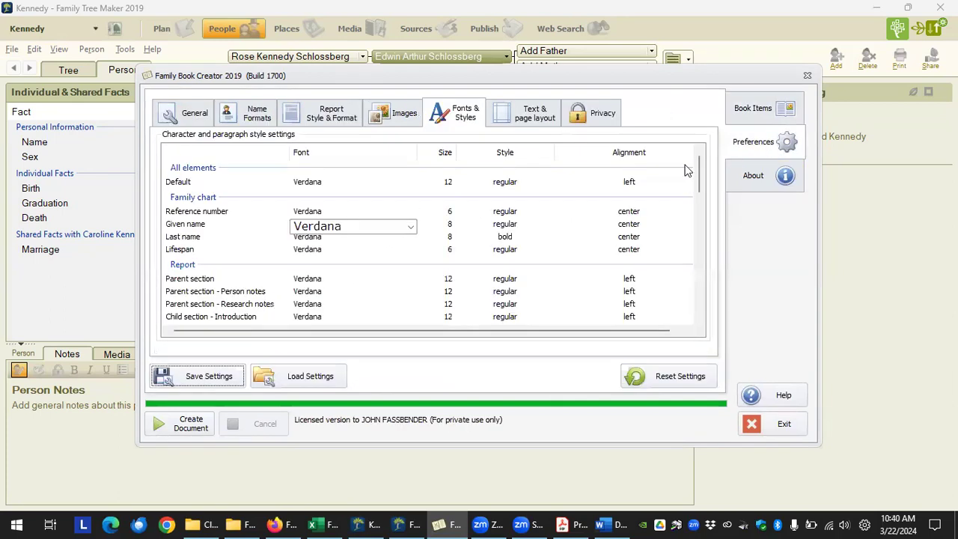
left_click(365, 281)
scroll(365, 283, "down", 6)
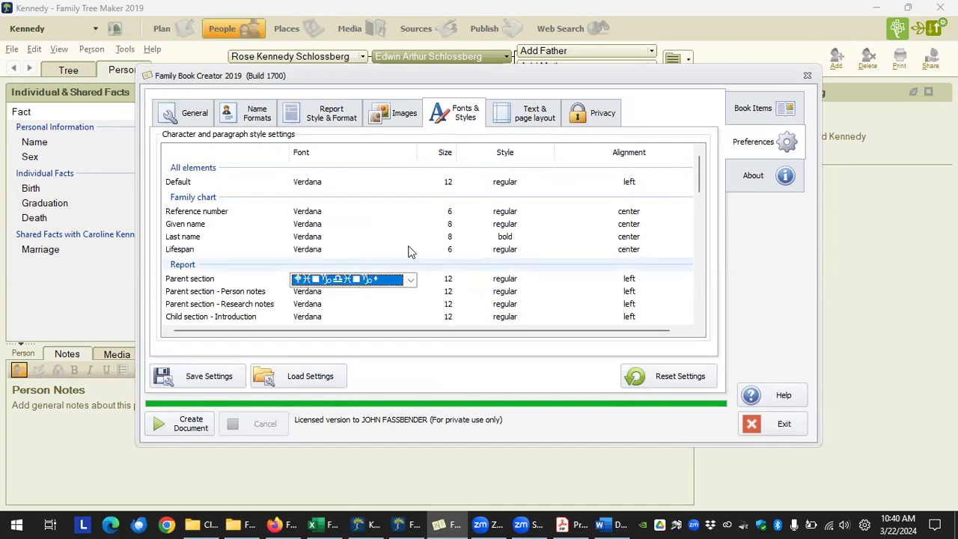
left_click(407, 271)
scroll(390, 296, "down", 8)
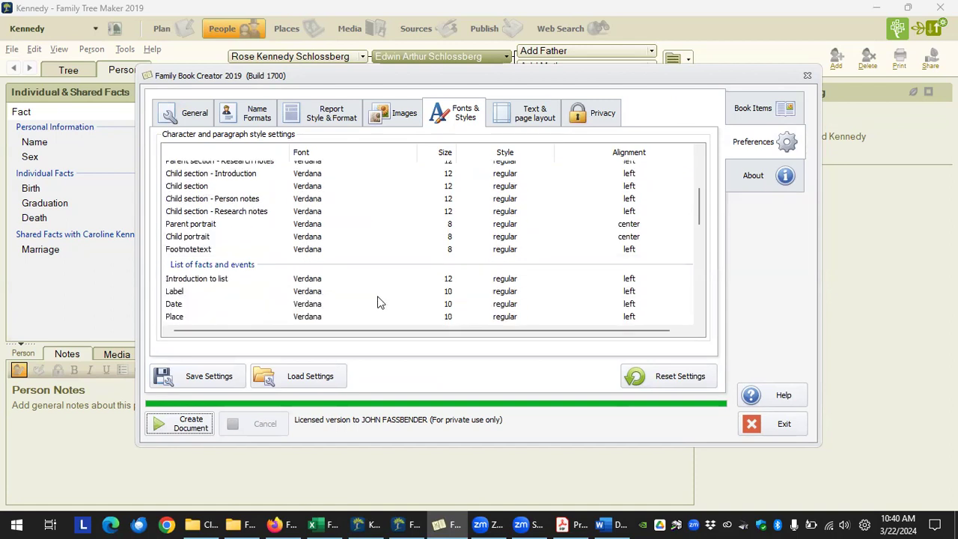
scroll(378, 302, "down", 4)
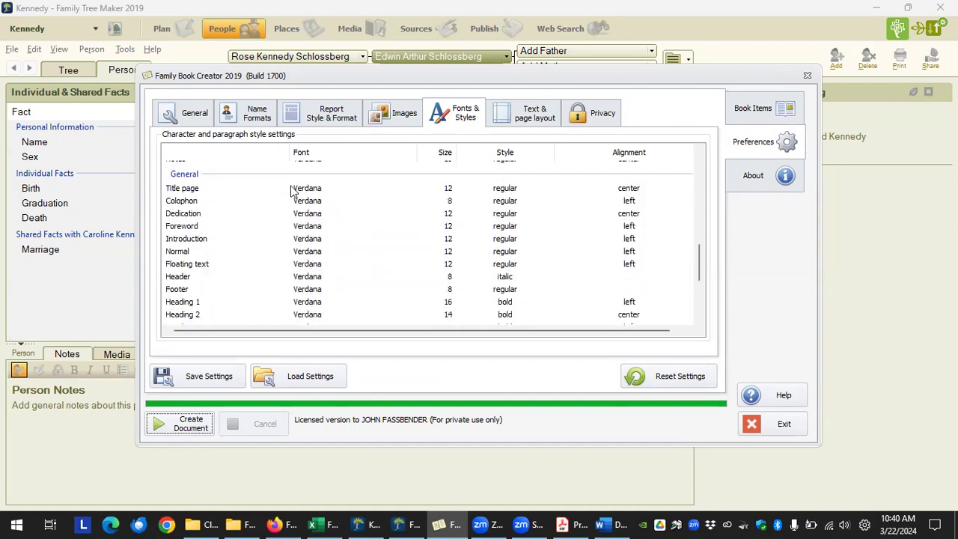
left_click(300, 202)
left_click(410, 203)
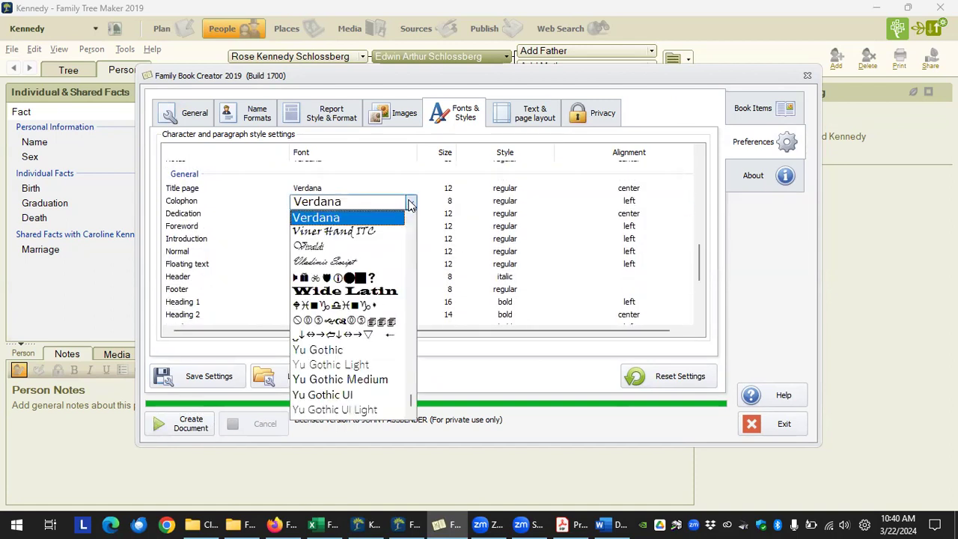
left_click(344, 290)
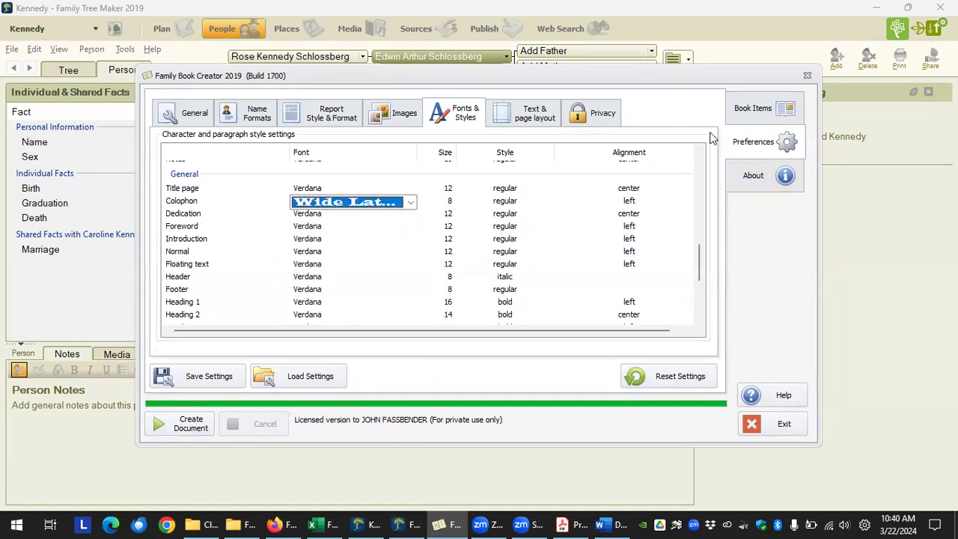
Step: Check the font of the colophon text in the book items, from the compiler line down to the copyright notice
left_click(741, 106)
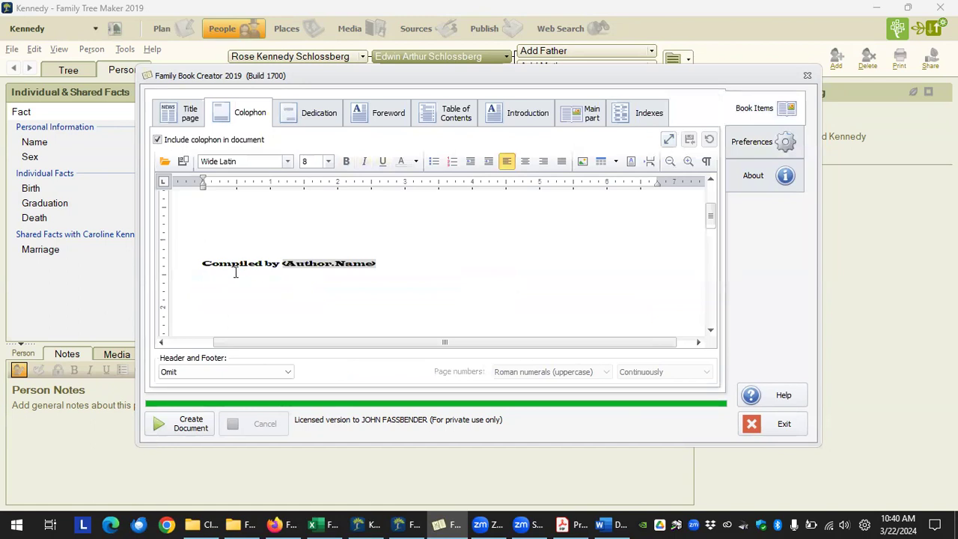
scroll(254, 295, "down", 5)
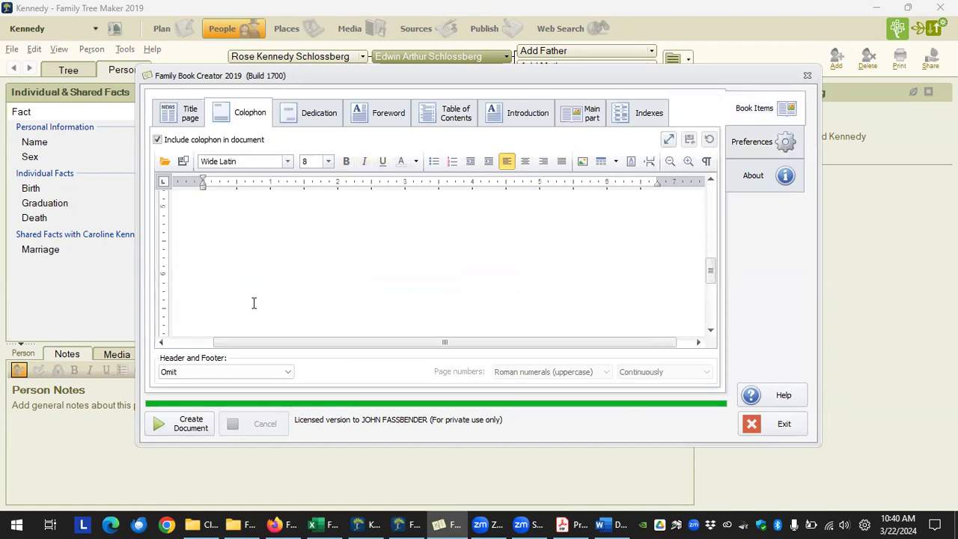
scroll(255, 309, "down", 5)
scroll(259, 278, "up", 5)
Step: Format the colophon's "Compiled by" line directly in Tw Cen MT and switch it to the Symbol font
left_click_drag(203, 263, 383, 274)
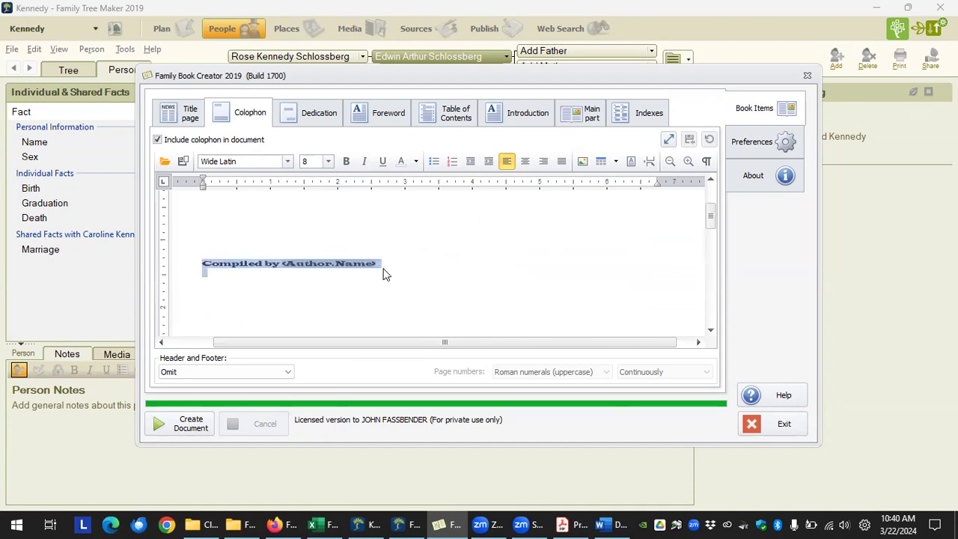
left_click(259, 163)
left_click(288, 161)
left_click(259, 195)
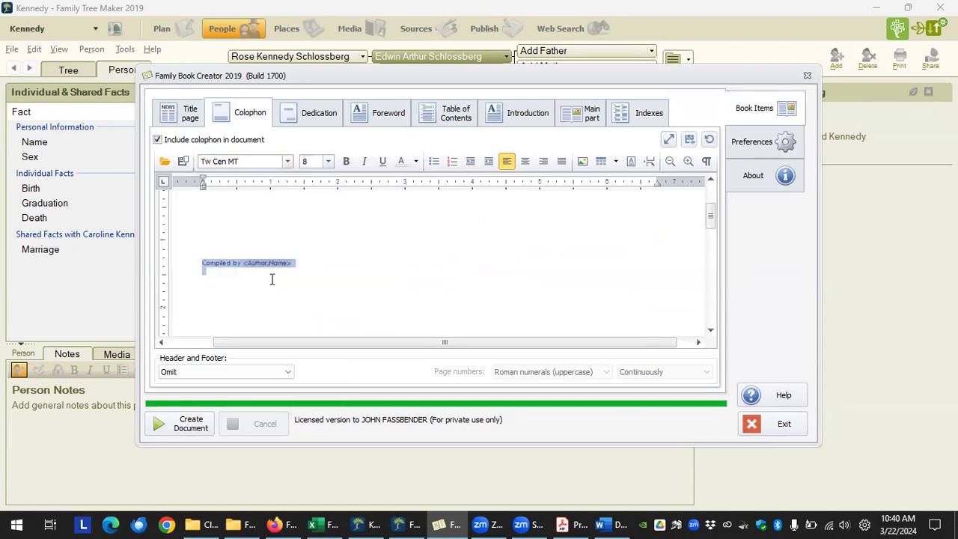
left_click(287, 161)
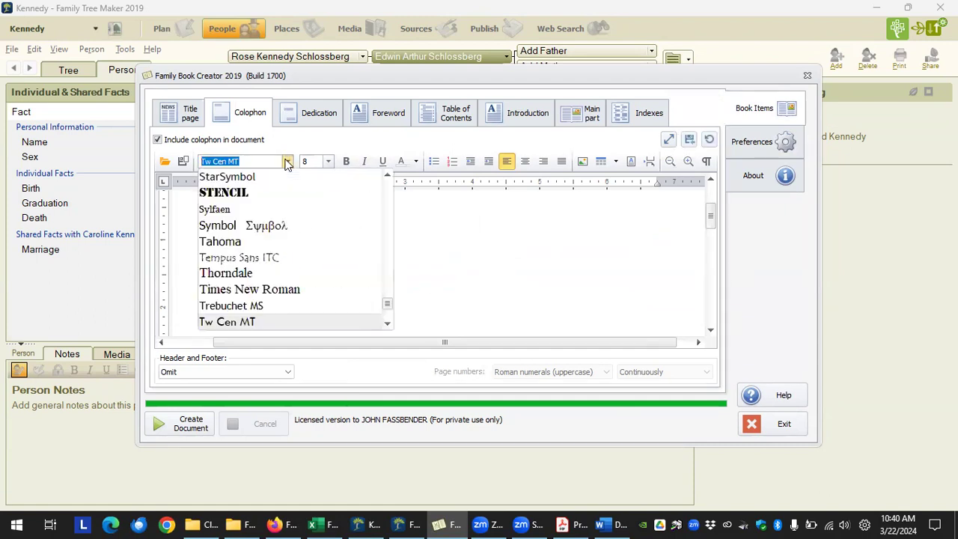
left_click(238, 225)
left_click(261, 286)
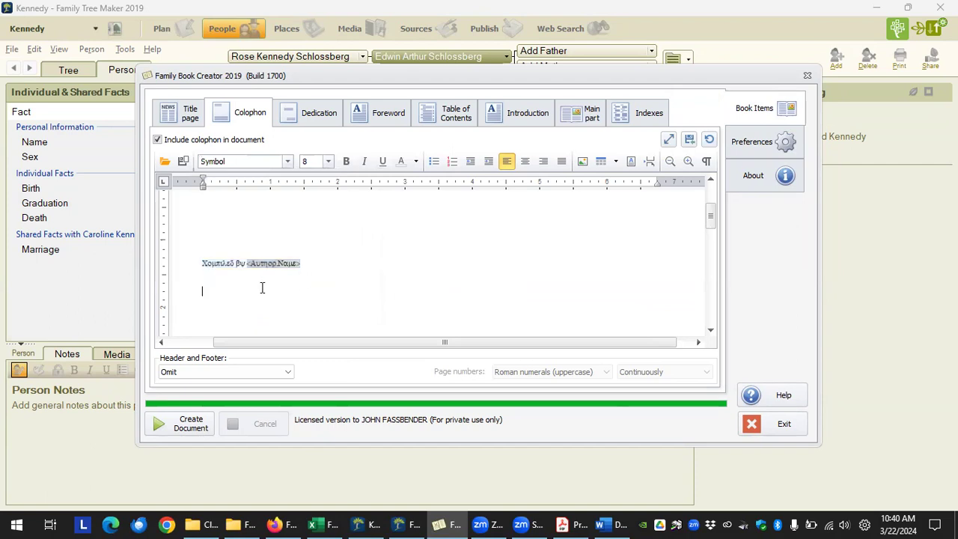
Step: Format the colophon's "Compiled by" line directly as Arial, bold, size 14
left_click_drag(304, 260, 160, 261)
left_click(287, 162)
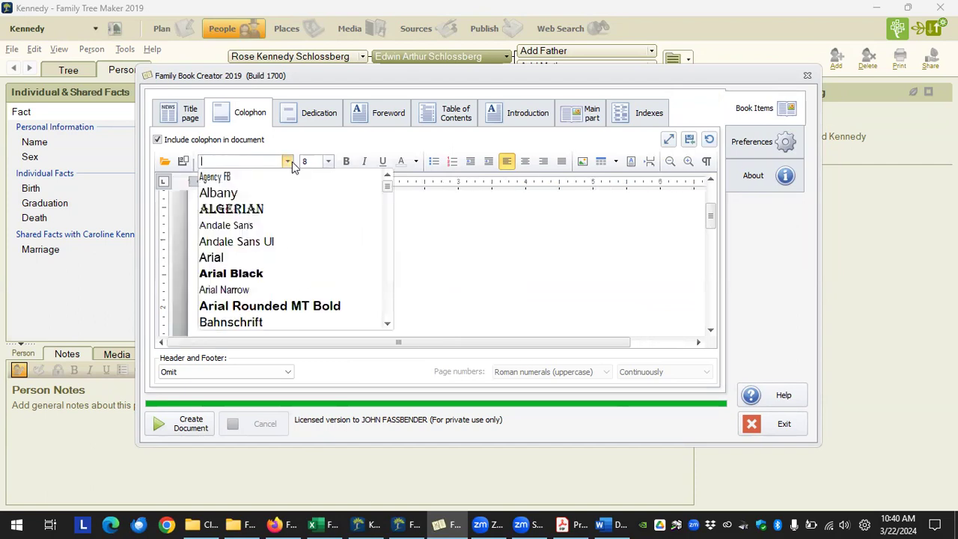
left_click(239, 258)
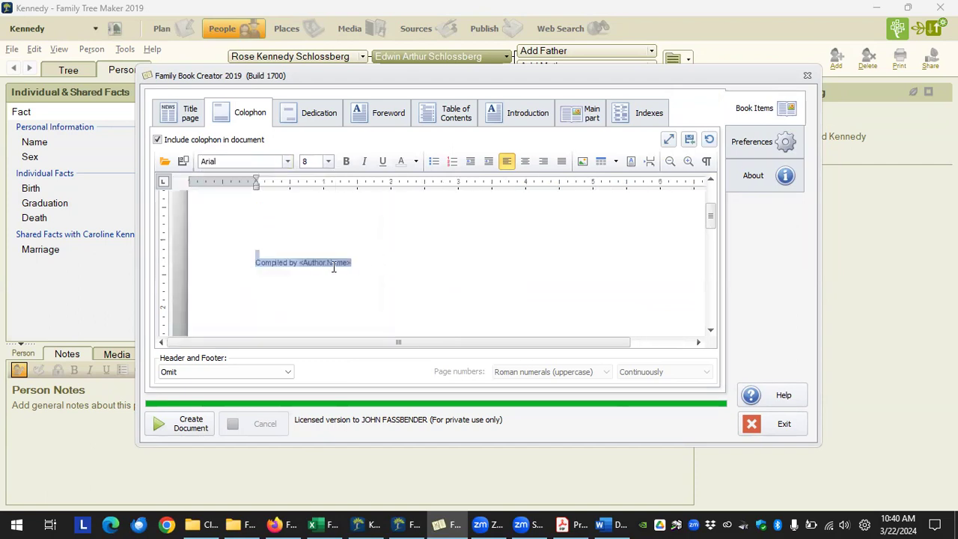
left_click(345, 162)
left_click(328, 161)
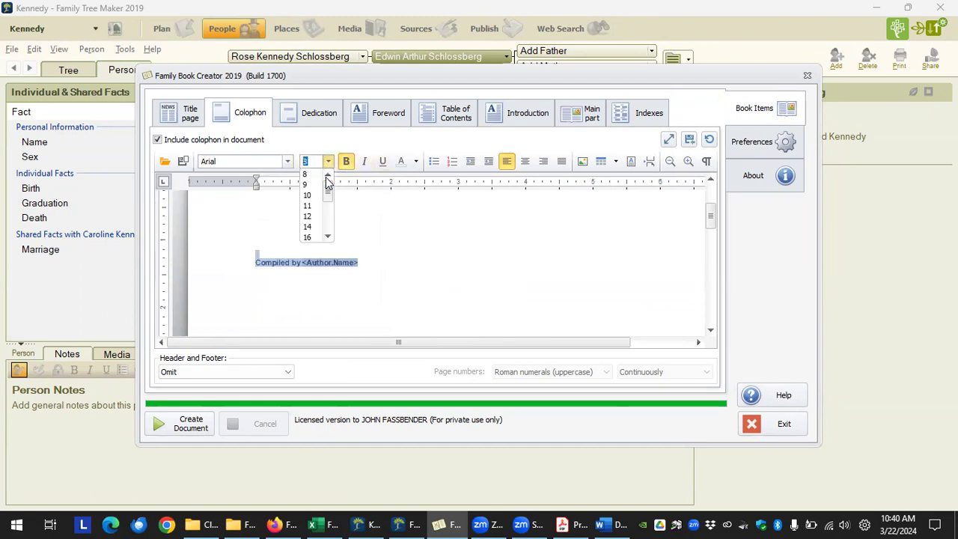
left_click(311, 228)
left_click(542, 282)
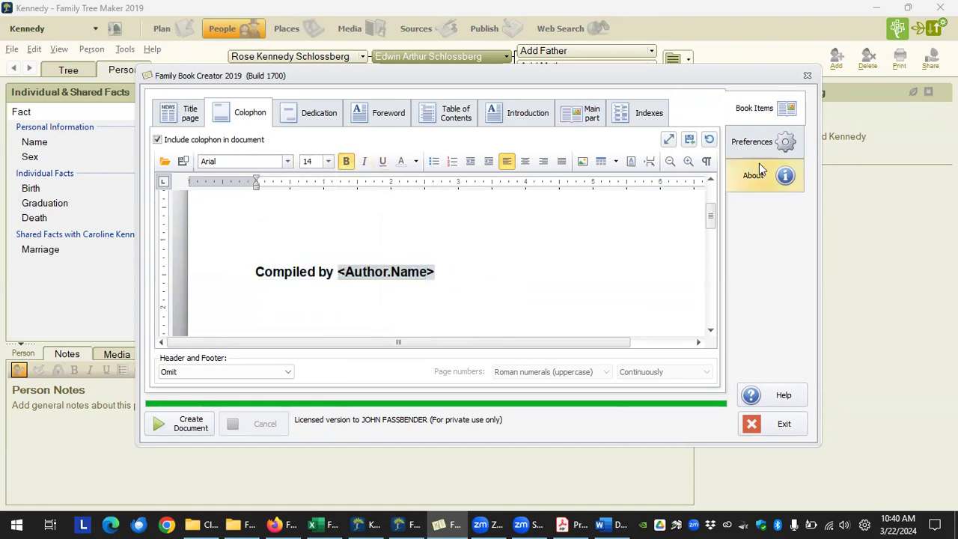
Step: Set the Colophon style's font to Yu Gothic UI in the Fonts & Styles preferences
left_click(757, 144)
left_click(346, 202)
left_click(347, 201)
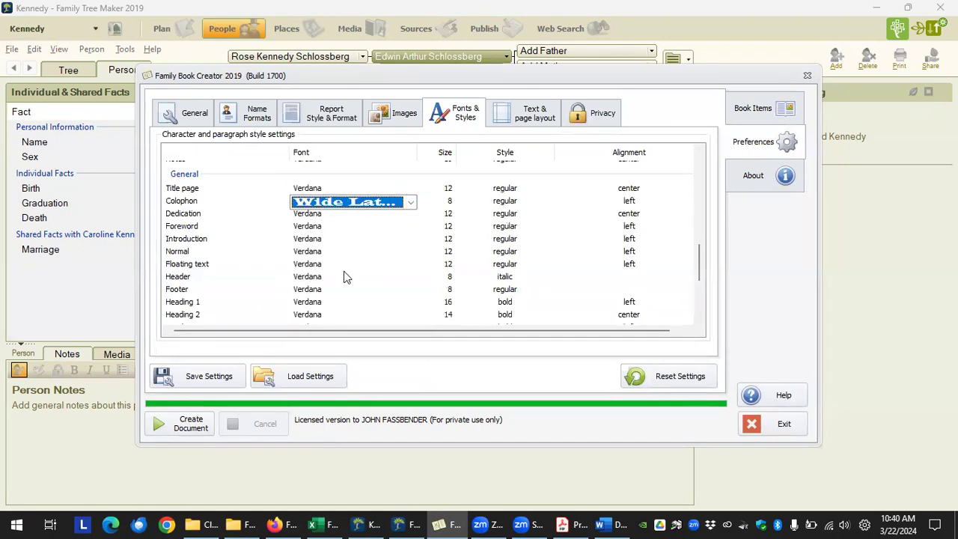
left_click(410, 202)
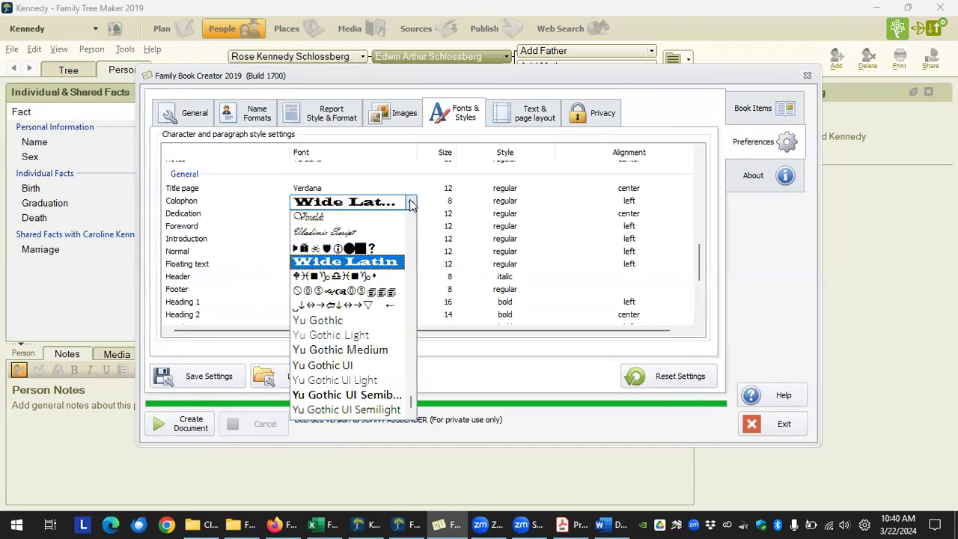
left_click(347, 367)
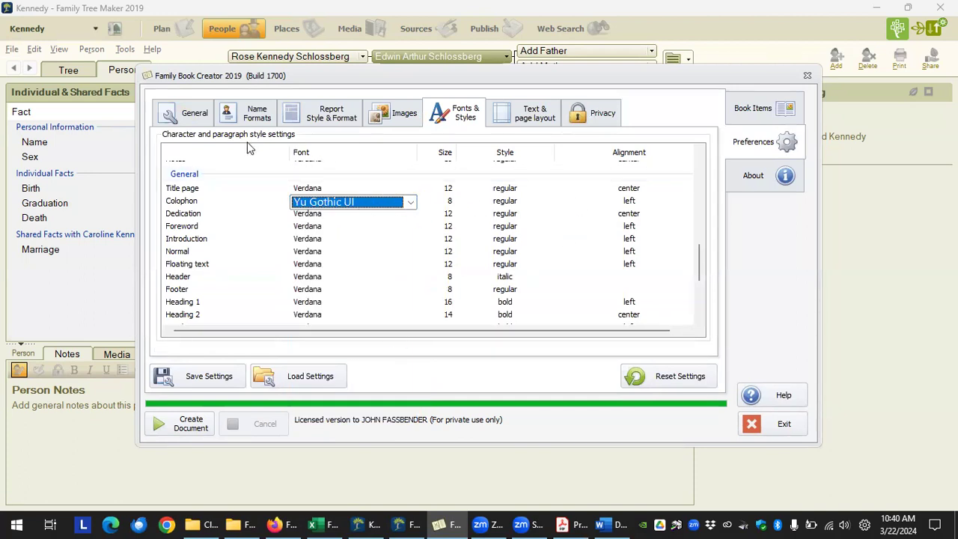
Step: Compare the font of the manually formatted "Compiled by" line with that of the copyright paragraph in the colophon
left_click(741, 111)
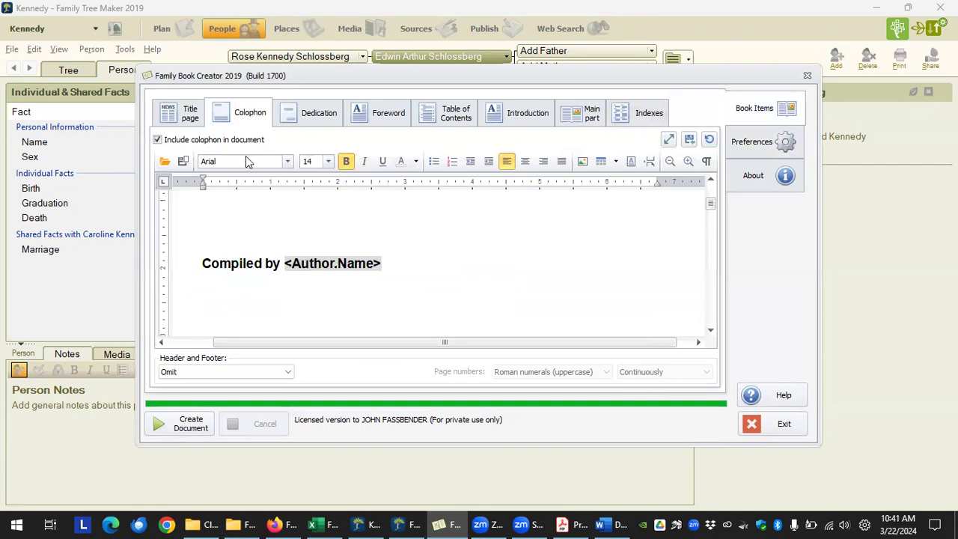
left_click_drag(247, 262, 296, 262)
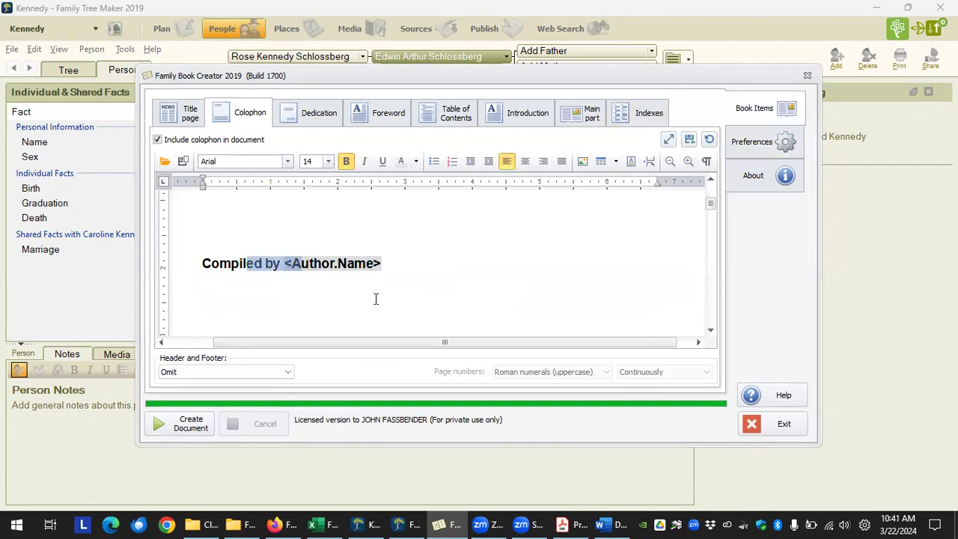
scroll(372, 299, "down", 5)
scroll(357, 320, "up", 3)
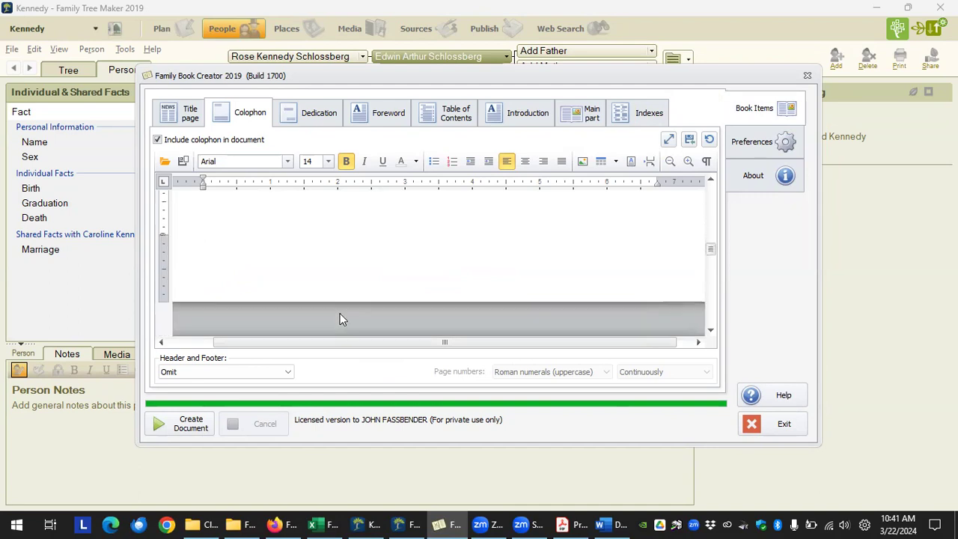
scroll(377, 306, "up", 4)
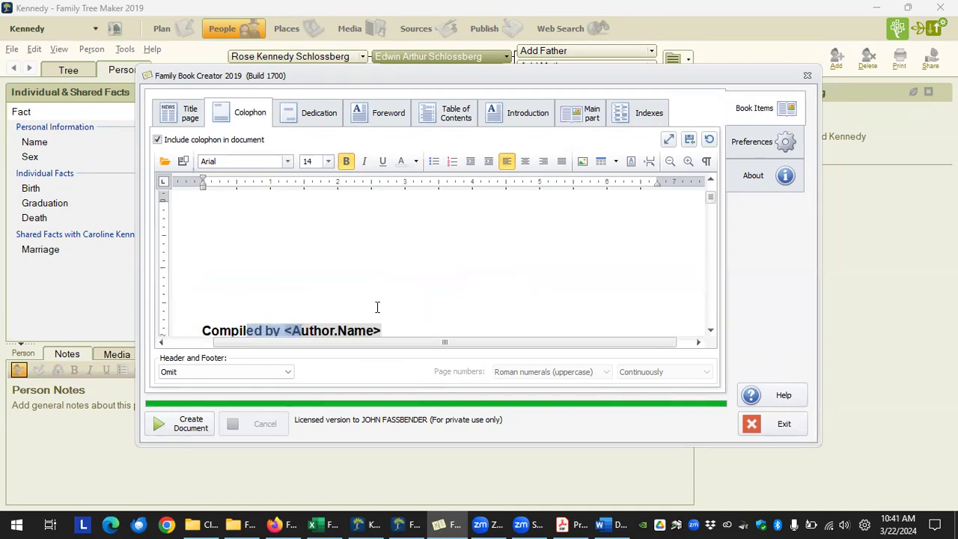
left_click_drag(363, 344, 437, 347)
scroll(475, 286, "down", 6)
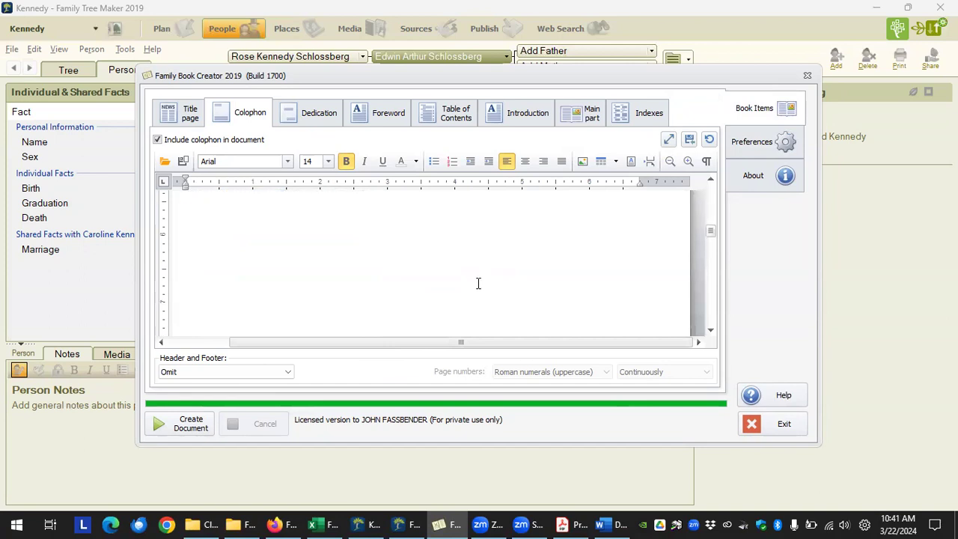
scroll(471, 291, "up", 2)
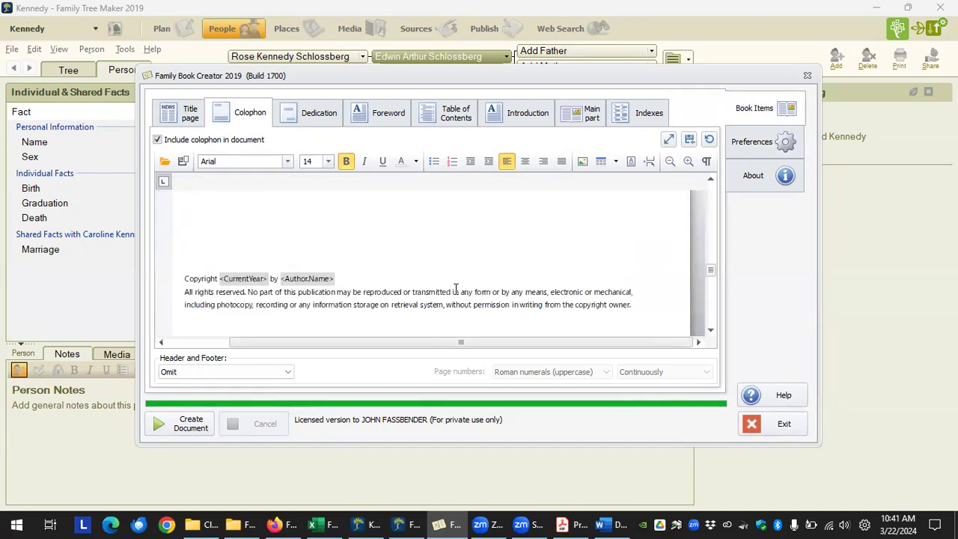
left_click(236, 297)
left_click_drag(248, 298, 372, 298)
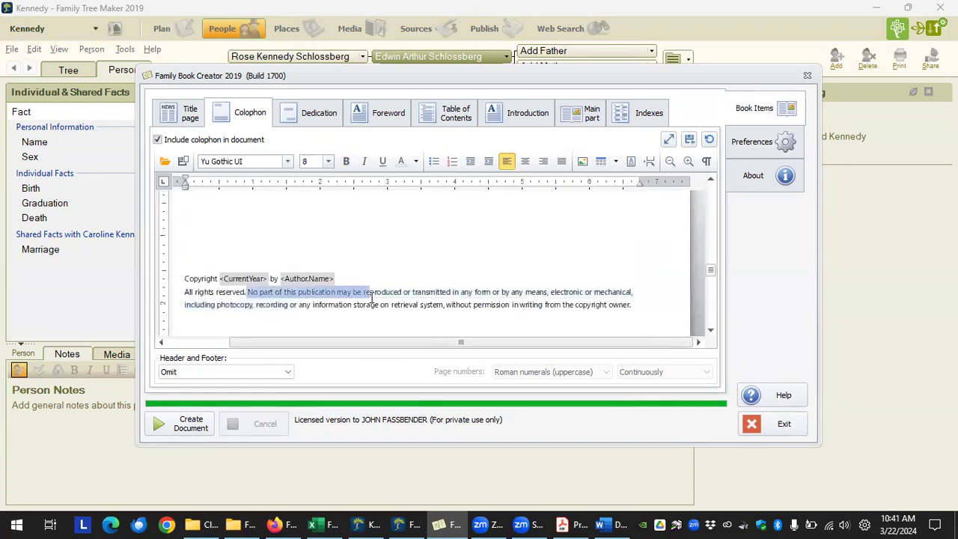
left_click_drag(292, 278, 315, 300)
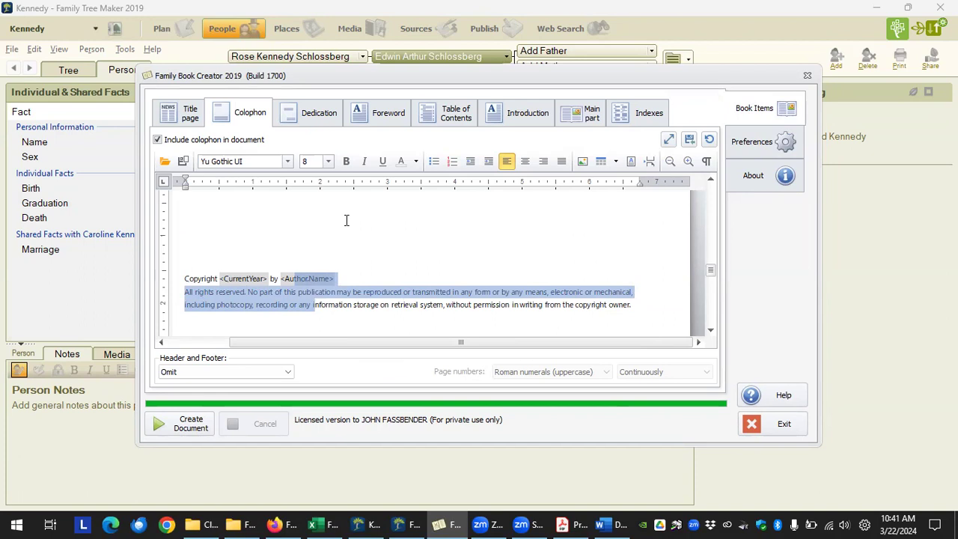
Step: Review the fonts of the Introduction, Foreword, Dedication and Colophon styles in the Fonts & Styles preferences
left_click(776, 142)
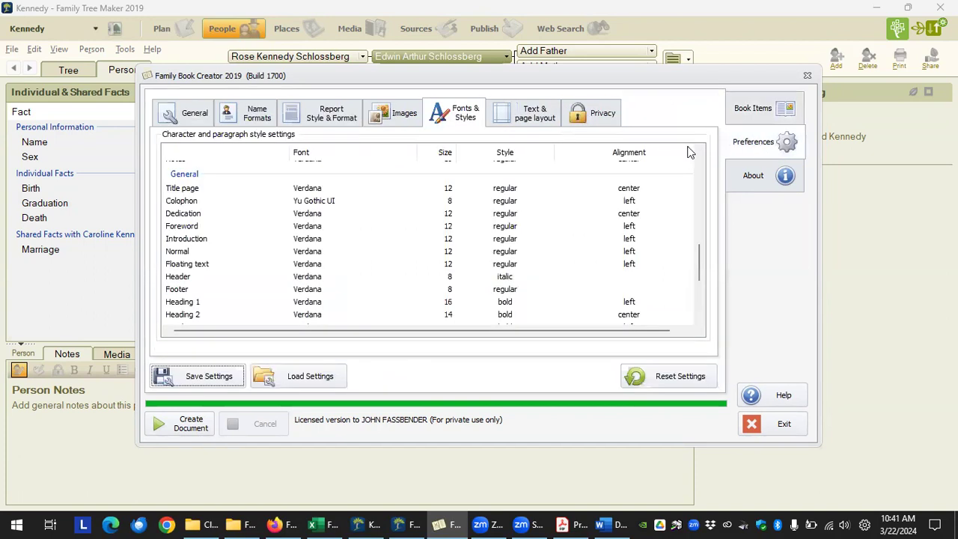
left_click(305, 238)
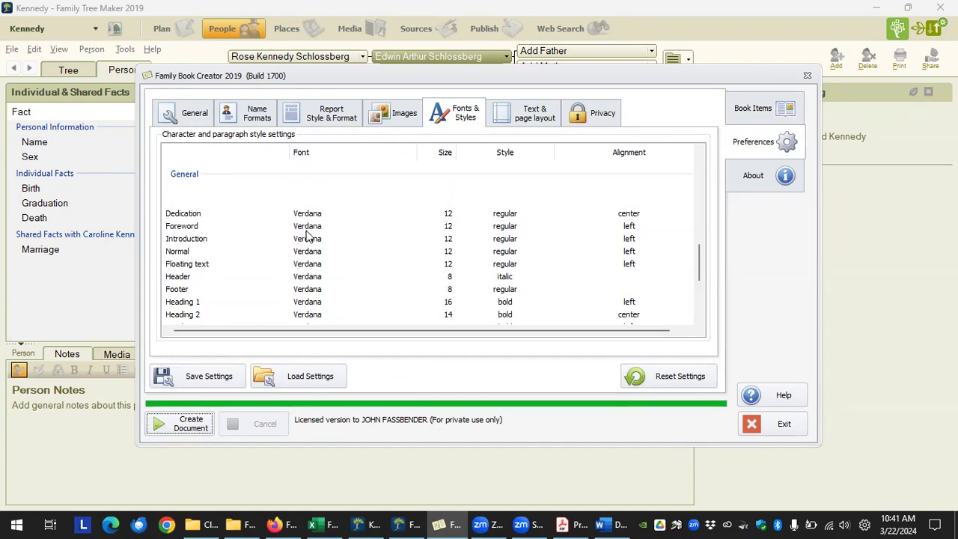
left_click(305, 236)
left_click(304, 228)
left_click(311, 213)
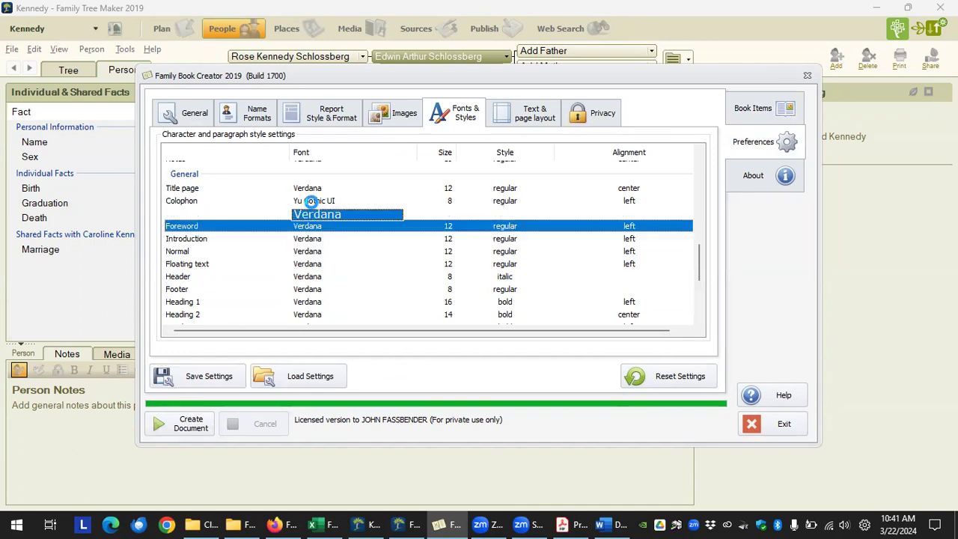
left_click(311, 200)
left_click(313, 197)
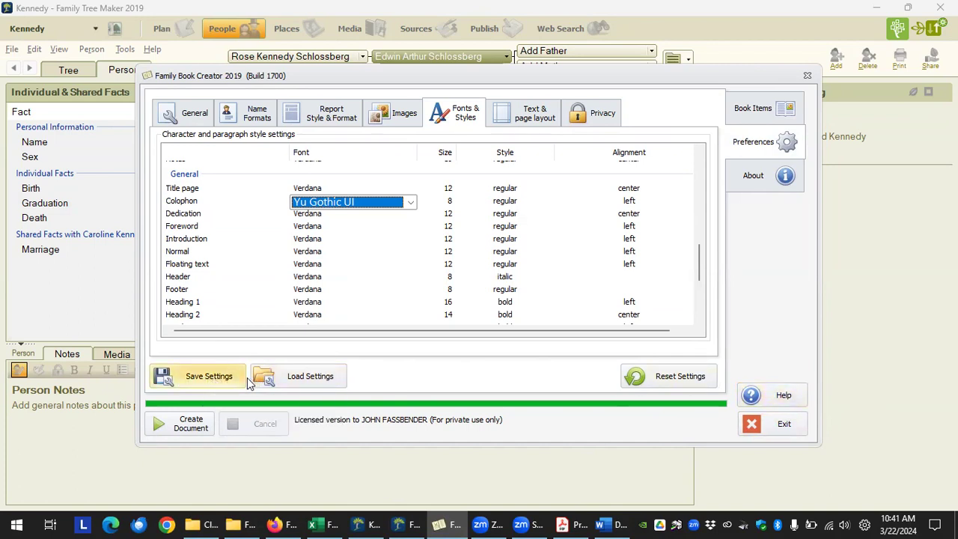
Step: View the saved settings files in the save dialog, cancel saving, and exit Family Book Creator
left_click(223, 377)
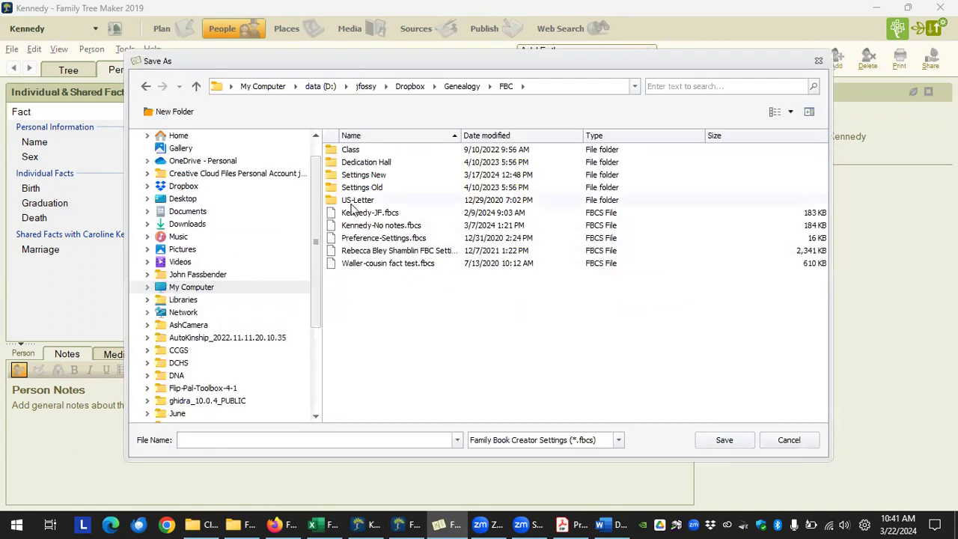
left_click(788, 441)
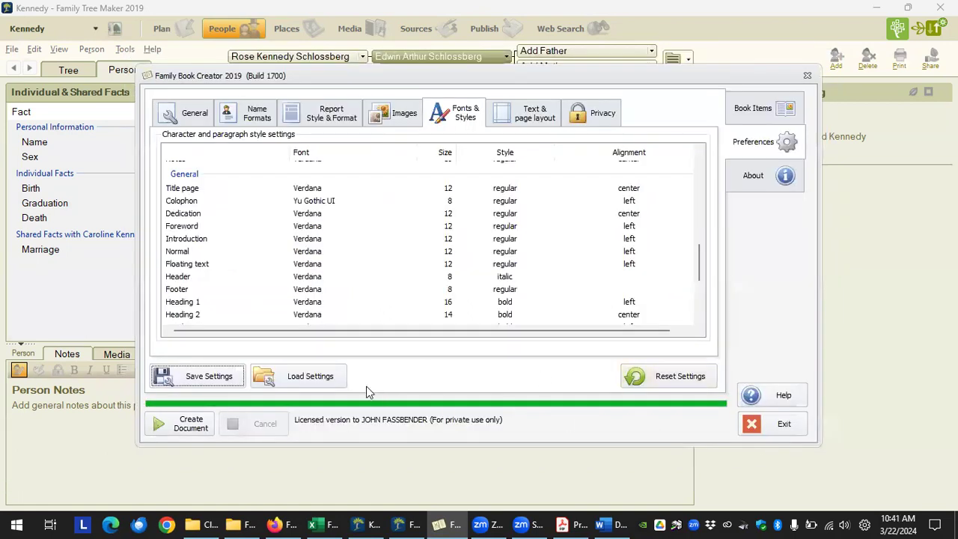
left_click(783, 424)
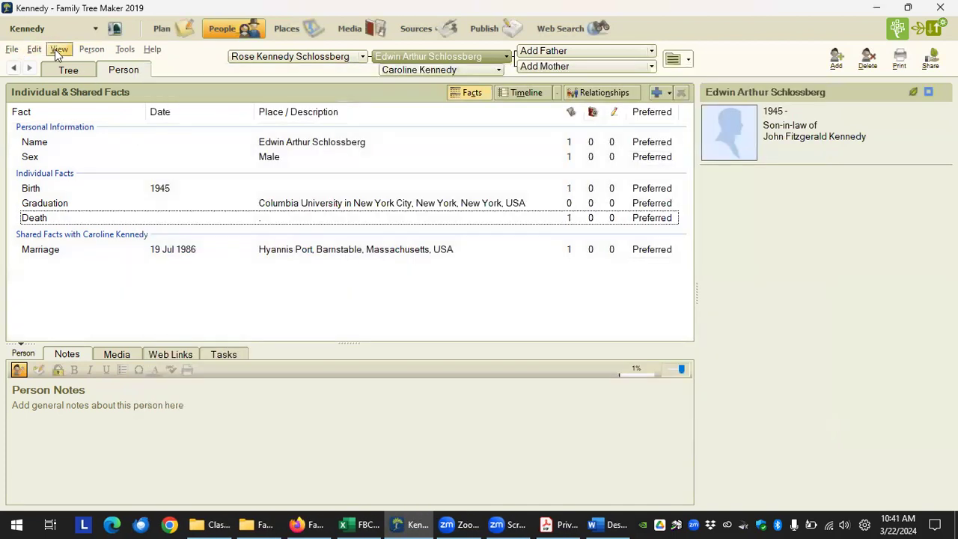
Step: Start Family Book Creator from Family Tree Maker and display its Fonts & Styles preferences
left_click(125, 49)
mouse_move(208, 222)
mouse_move(337, 218)
left_click(452, 263)
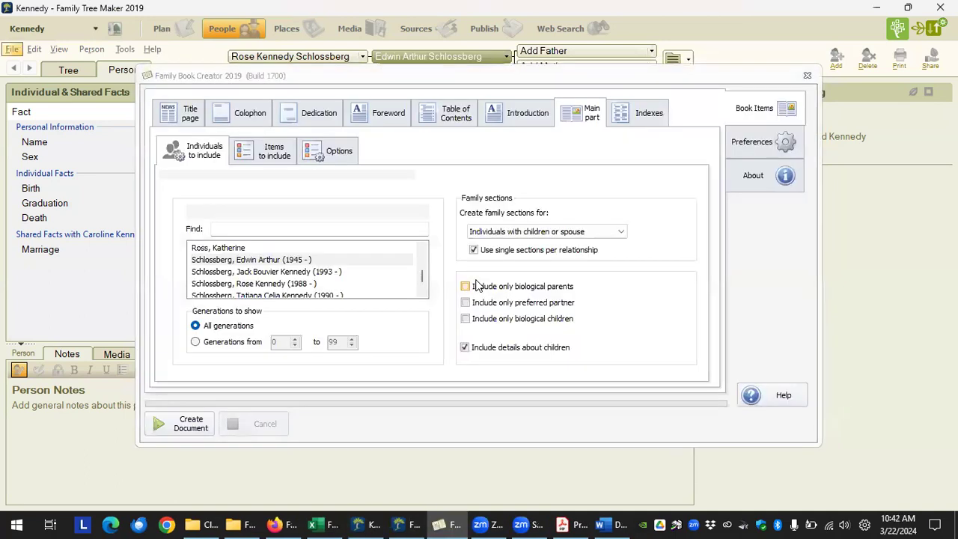
left_click(776, 144)
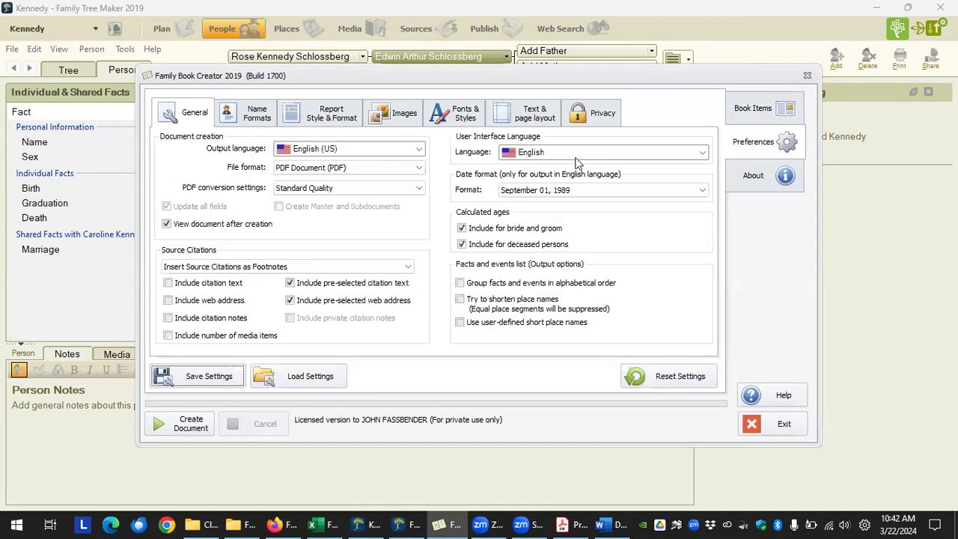
left_click(470, 126)
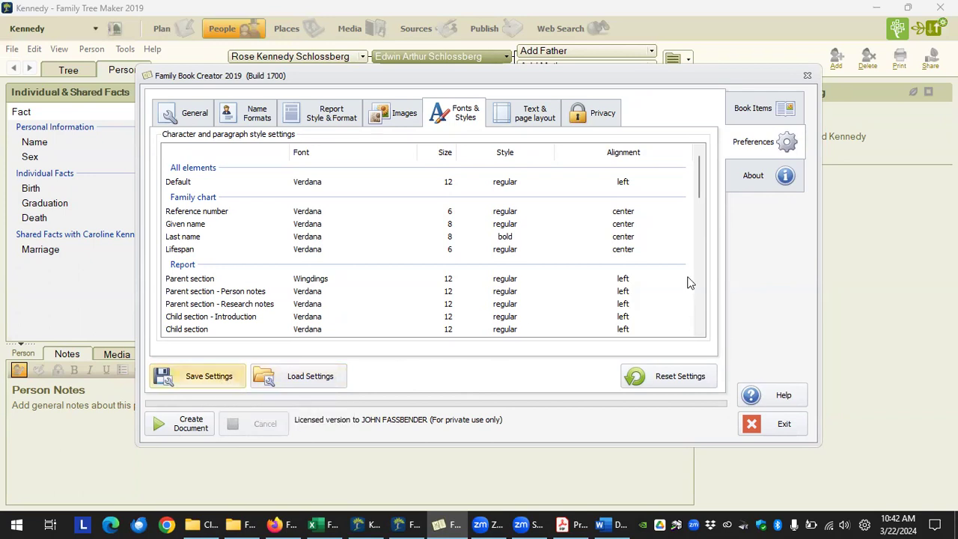
Step: View the settings files stored in the Settings New folder through the save dialog, and cancel saving
left_click(215, 378)
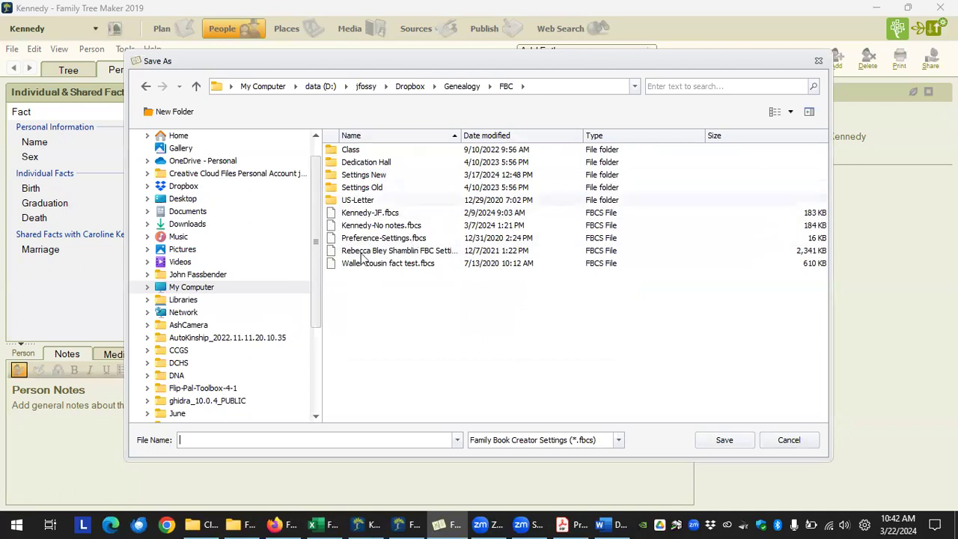
left_click(378, 176)
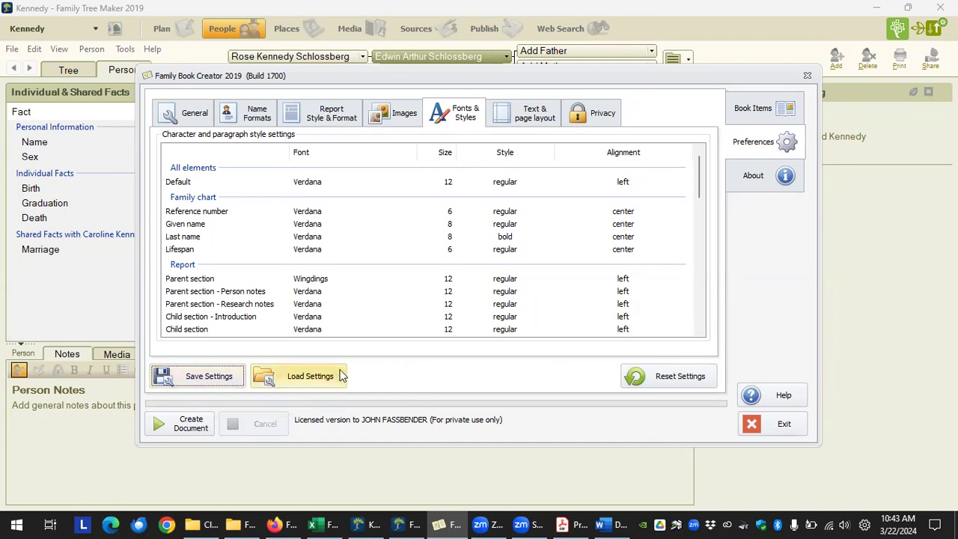
left_click(210, 378)
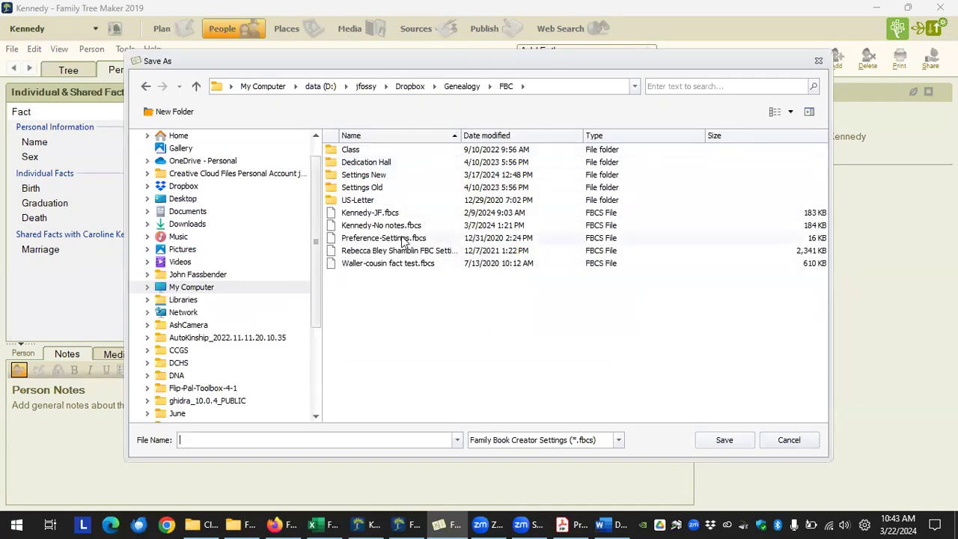
double_click(360, 182)
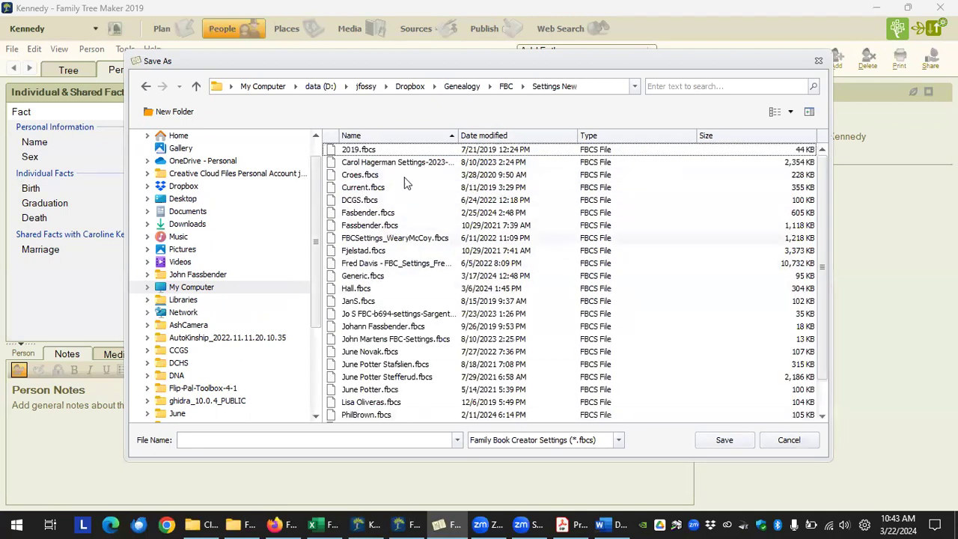
left_click(789, 440)
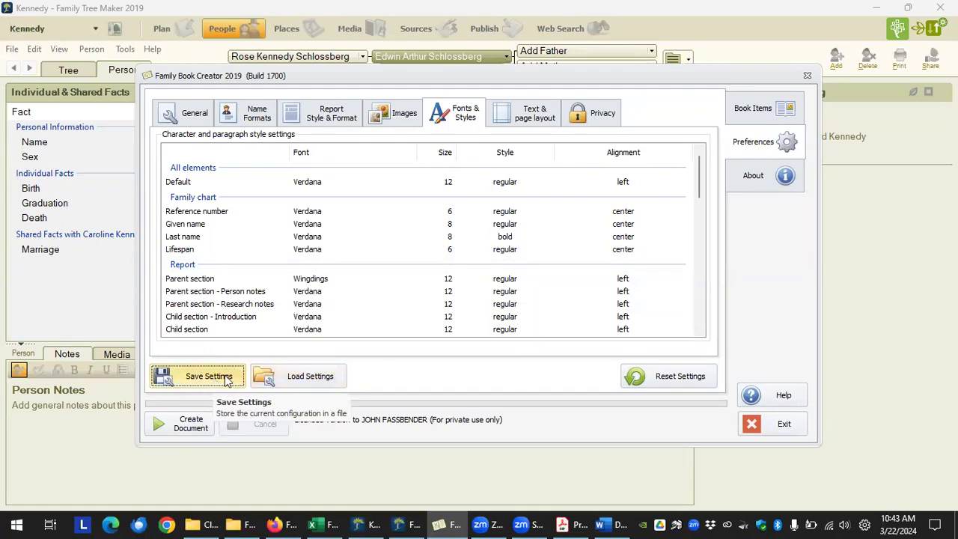
Step: Load the settings file Kennedy-No notes.fbcs from the FBC folder
left_click(311, 378)
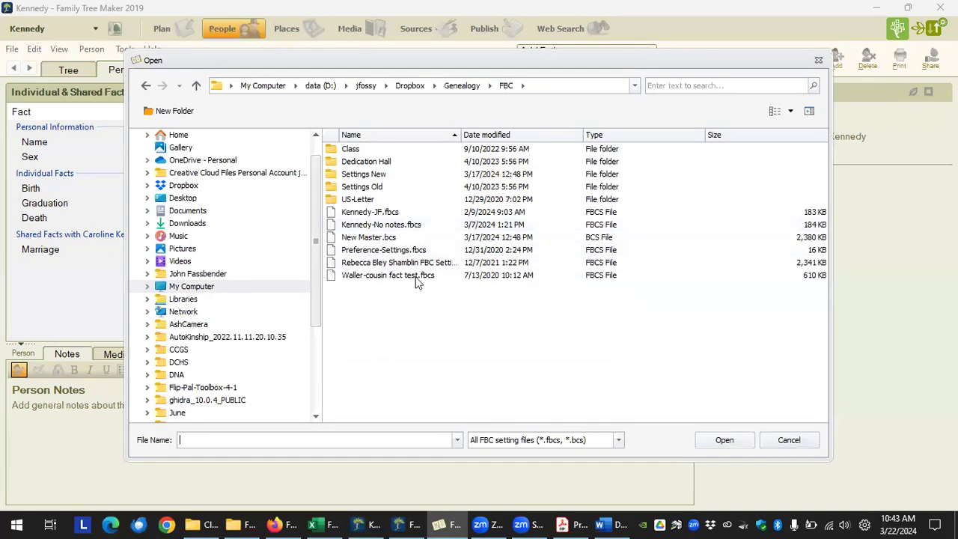
left_click(378, 226)
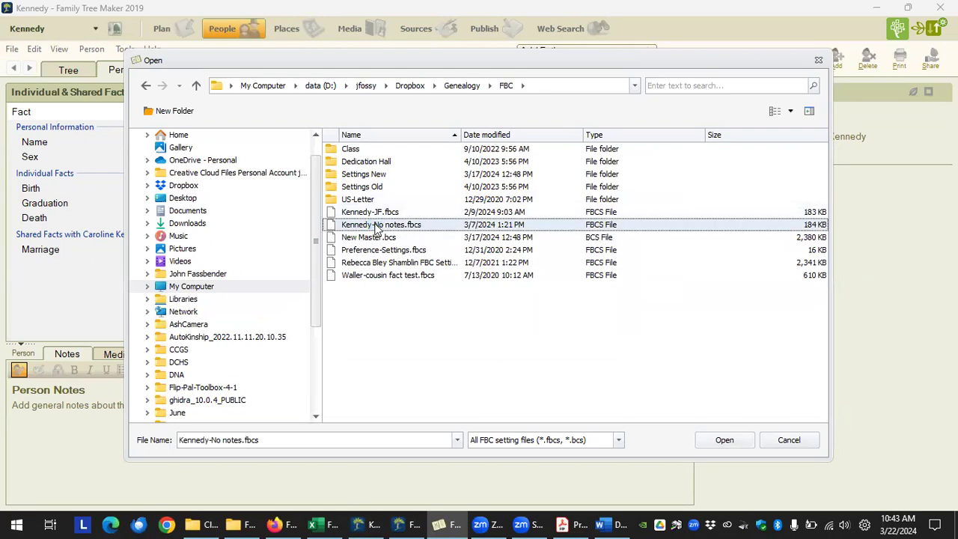
double_click(378, 226)
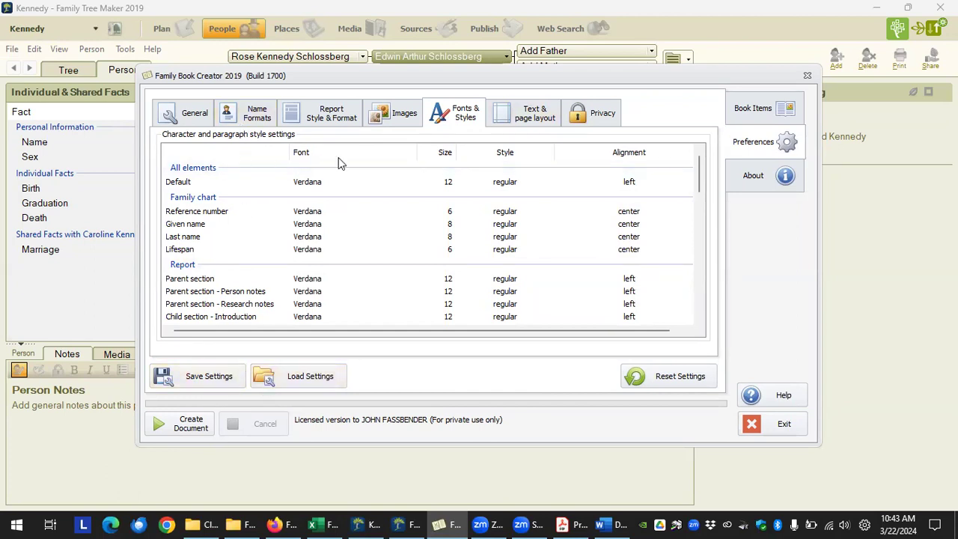
Step: Review the title page, dedication and introduction texts among the book items of the loaded settings
left_click(734, 112)
left_click(192, 125)
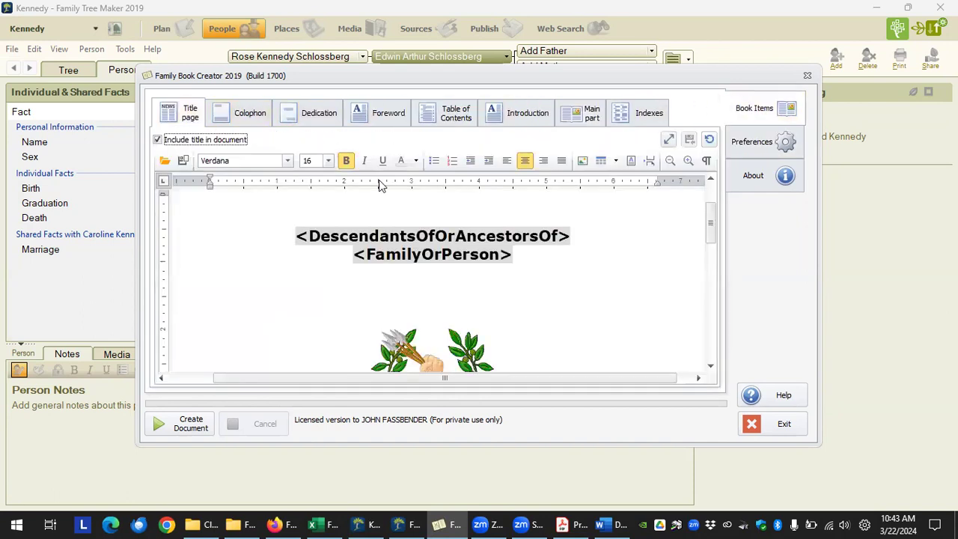
scroll(417, 322, "down", 3)
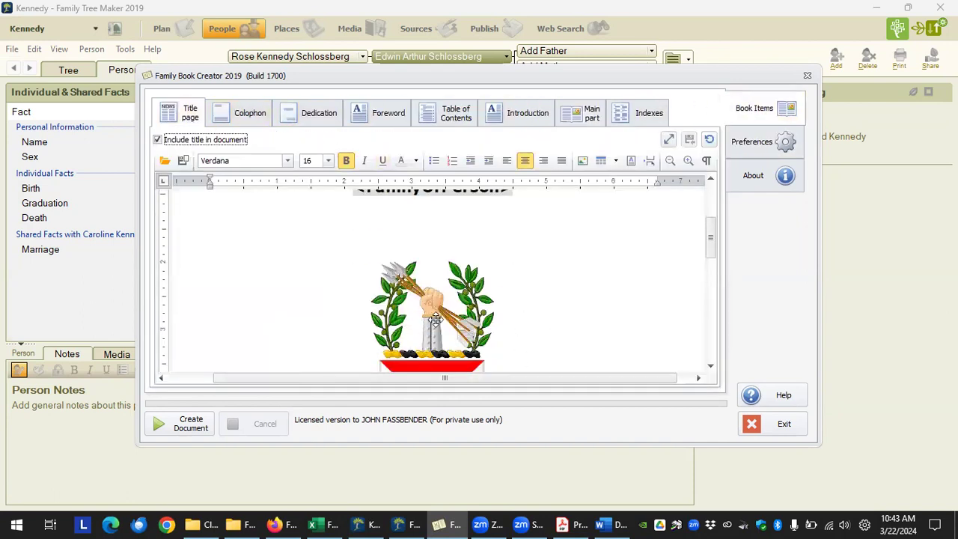
left_click(312, 121)
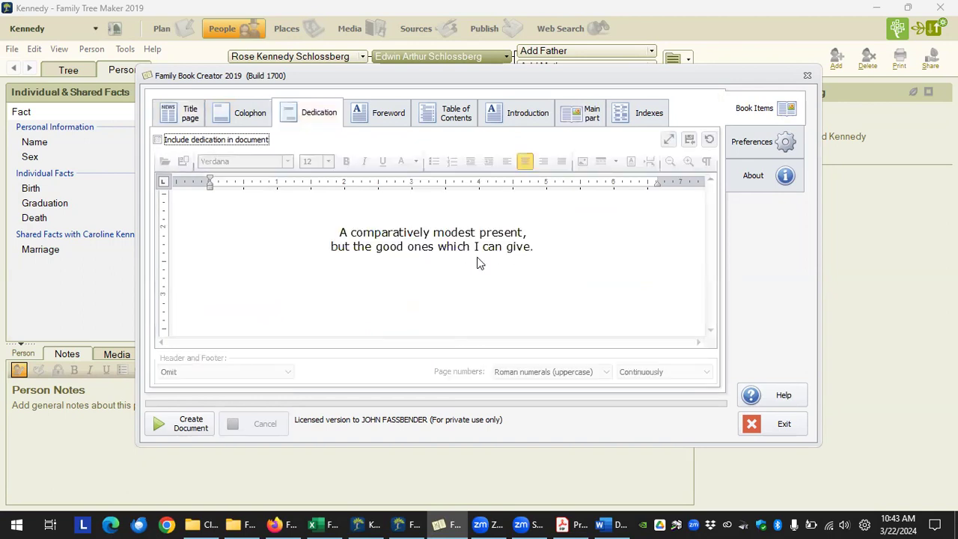
left_click(378, 116)
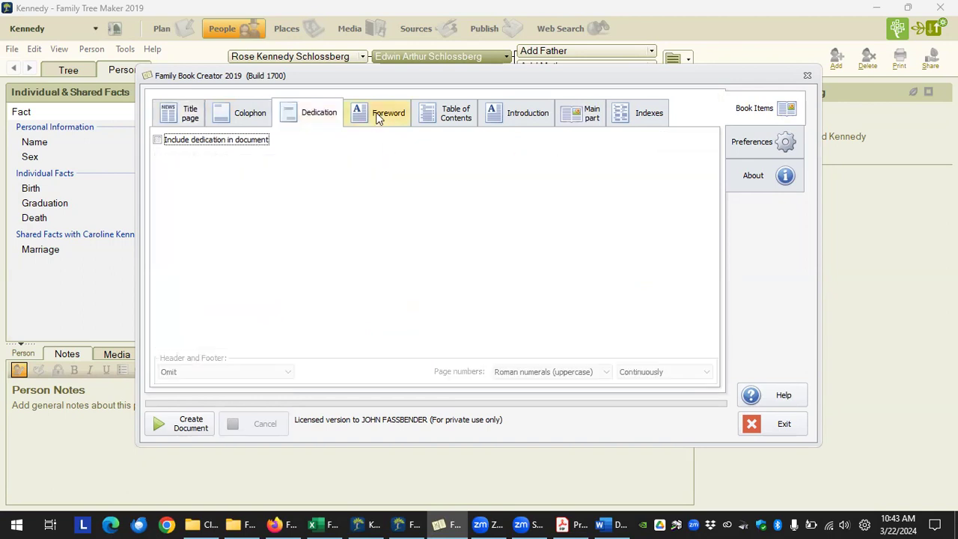
left_click(523, 112)
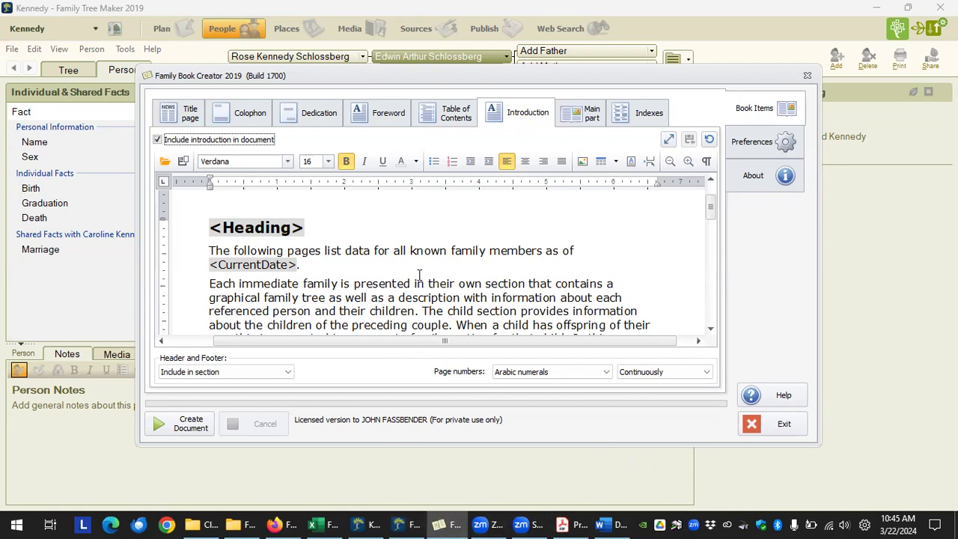
left_click(366, 262)
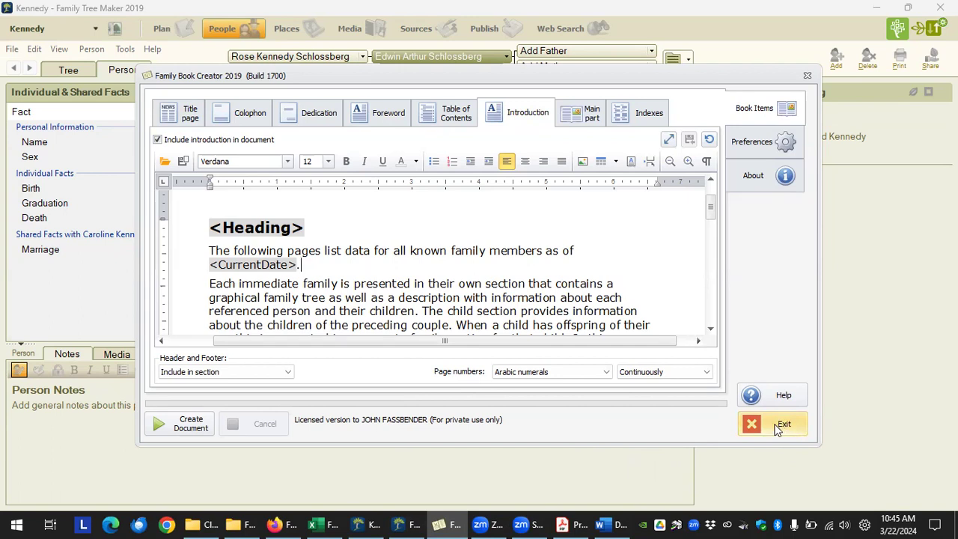
Step: Switch to PrivacyProtection.pdf in Acrobat and examine its contents entries and the Families of the Descendants section
left_click(567, 524)
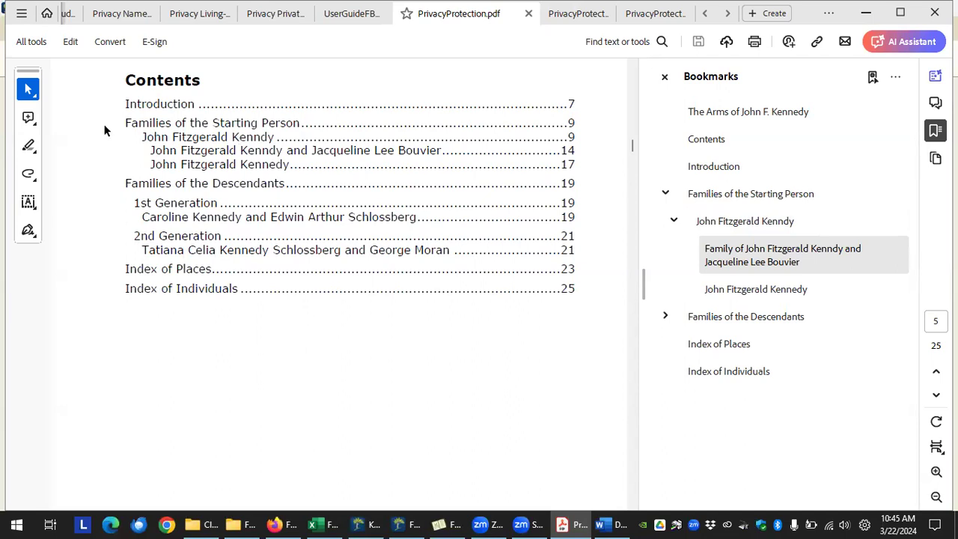
left_click_drag(125, 122, 296, 166)
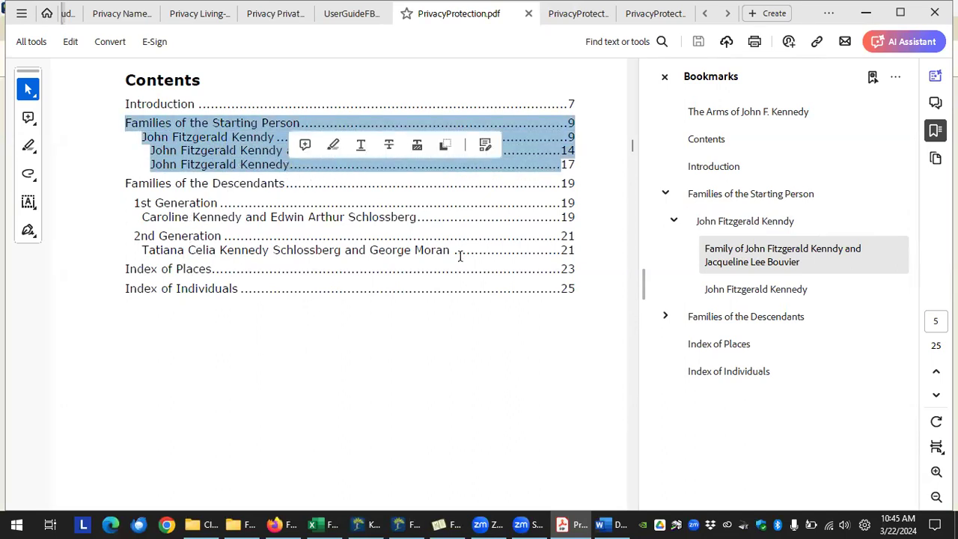
left_click(295, 218)
scroll(126, 205, "down", 3)
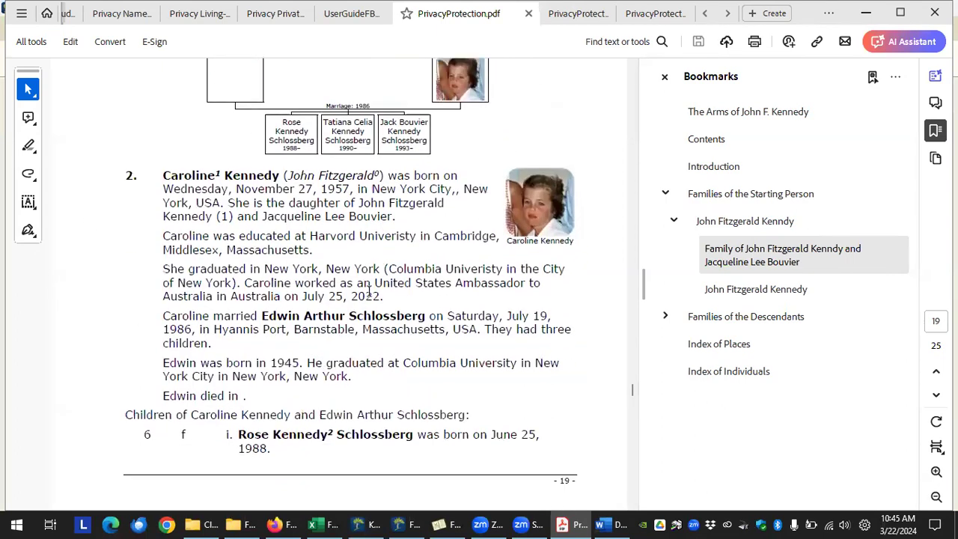
scroll(338, 367, "down", 3)
scroll(337, 372, "up", 5)
scroll(387, 272, "up", 20)
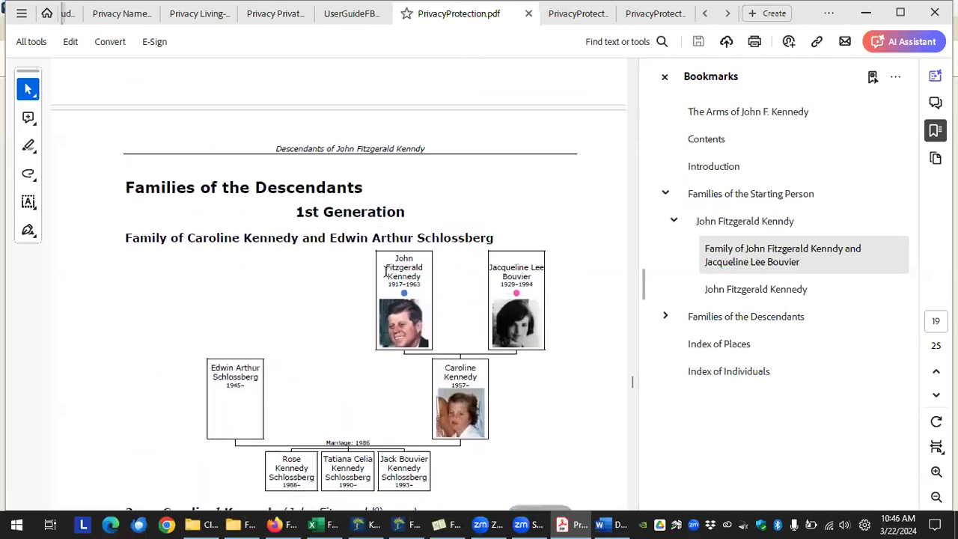
scroll(485, 322, "down", 1)
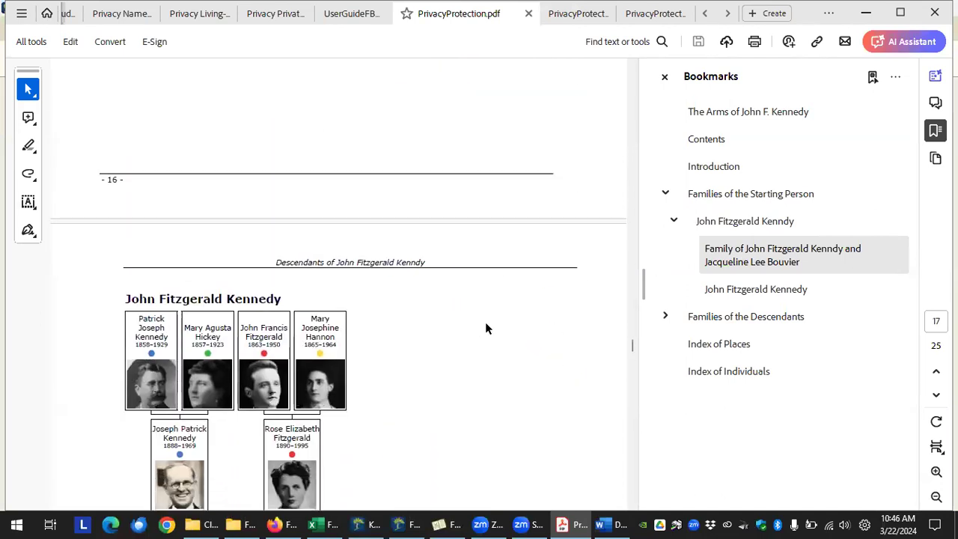
scroll(485, 322, "up", 2)
Step: Examine the family section of John Fitzgerald Kennedy and Jacqueline Lee Bouvier, including its chart, relationship paragraphs and children list
left_click(741, 253)
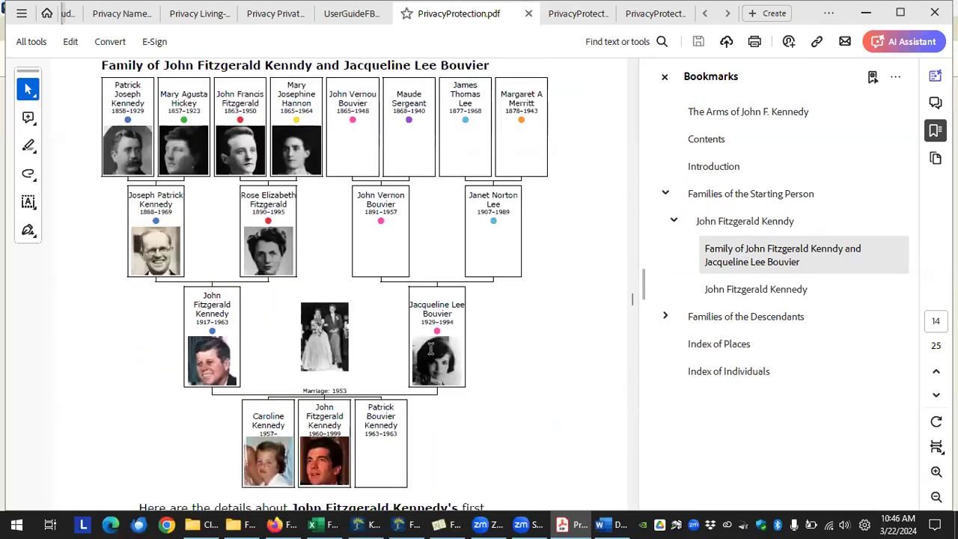
scroll(428, 367, "down", 20)
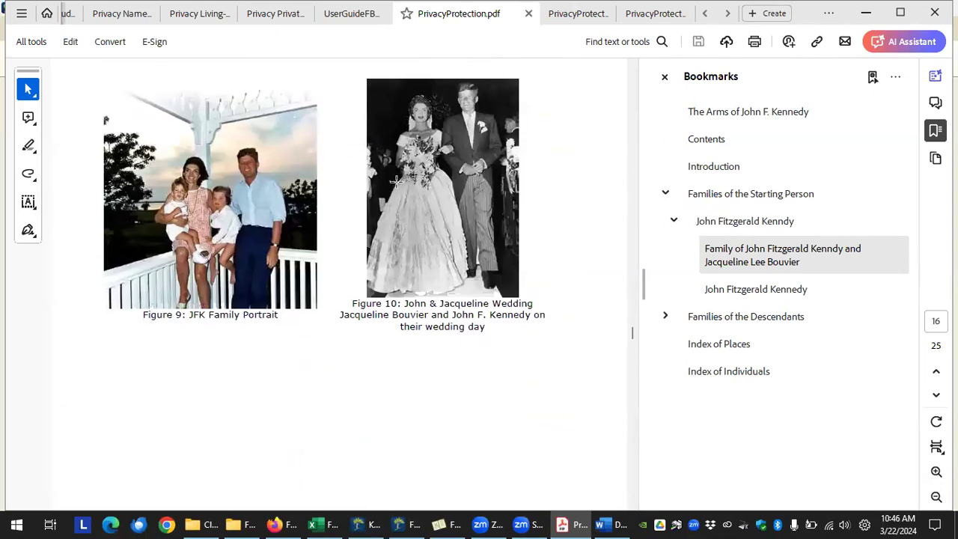
scroll(249, 206, "up", 10)
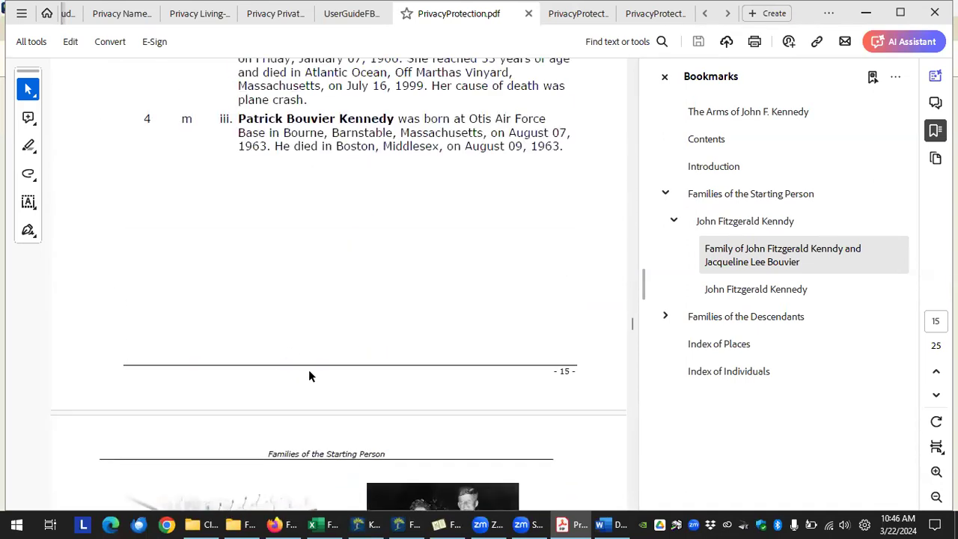
scroll(370, 382, "up", 5)
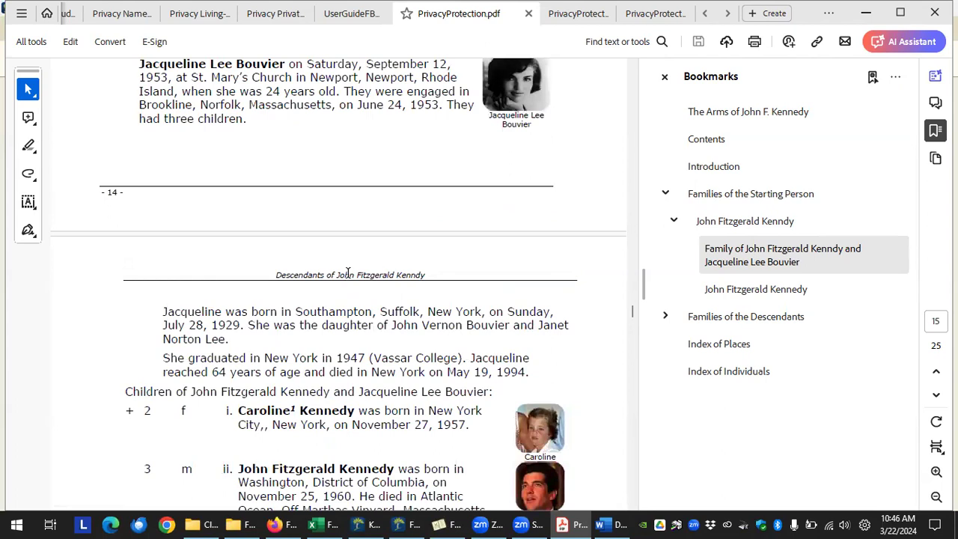
scroll(349, 272, "up", 4)
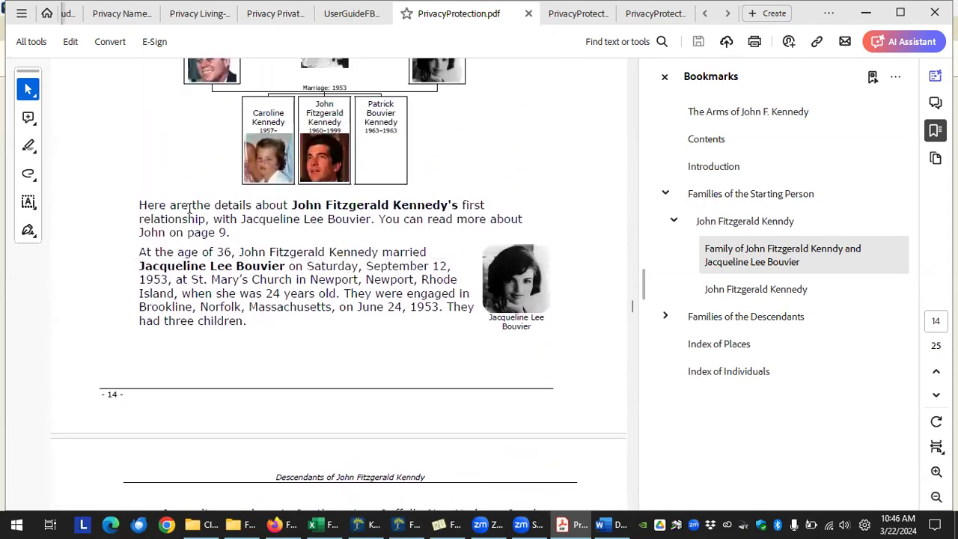
left_click_drag(140, 204, 292, 280)
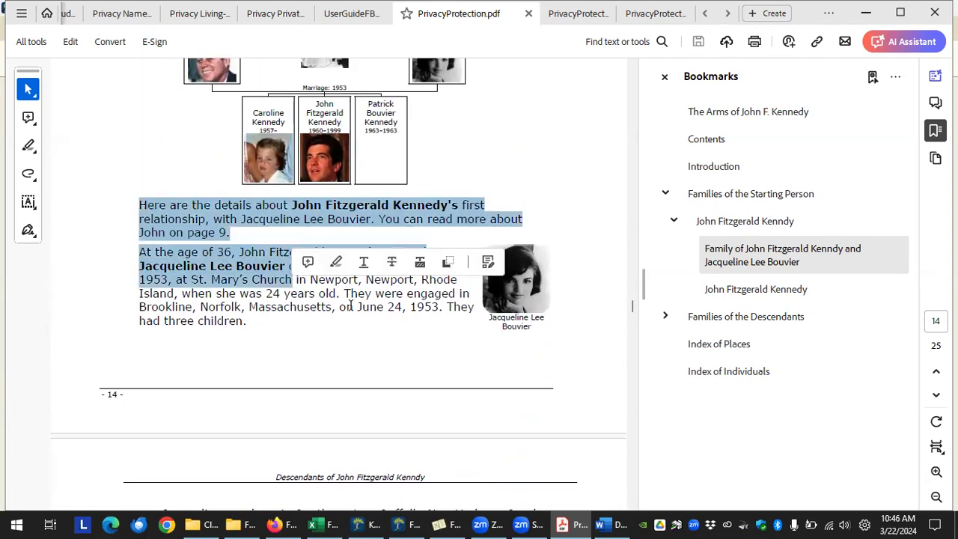
left_click_drag(382, 307, 237, 266)
scroll(206, 322, "up", 2)
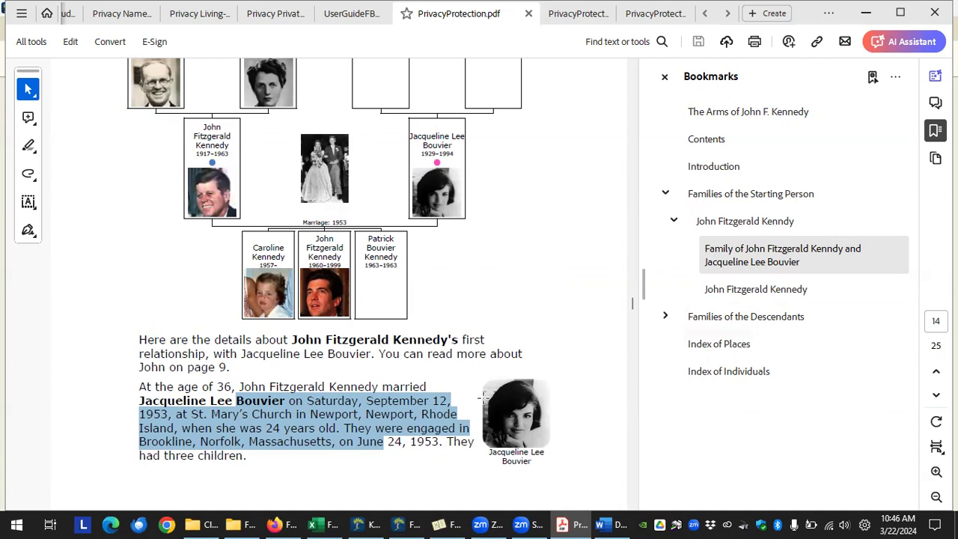
Step: Switch back to Family Book Creator and examine the "Compiled by" line and copyright paragraph of the colophon
left_click(455, 523)
left_click(253, 113)
scroll(344, 250, "down", 10)
scroll(335, 261, "up", 13)
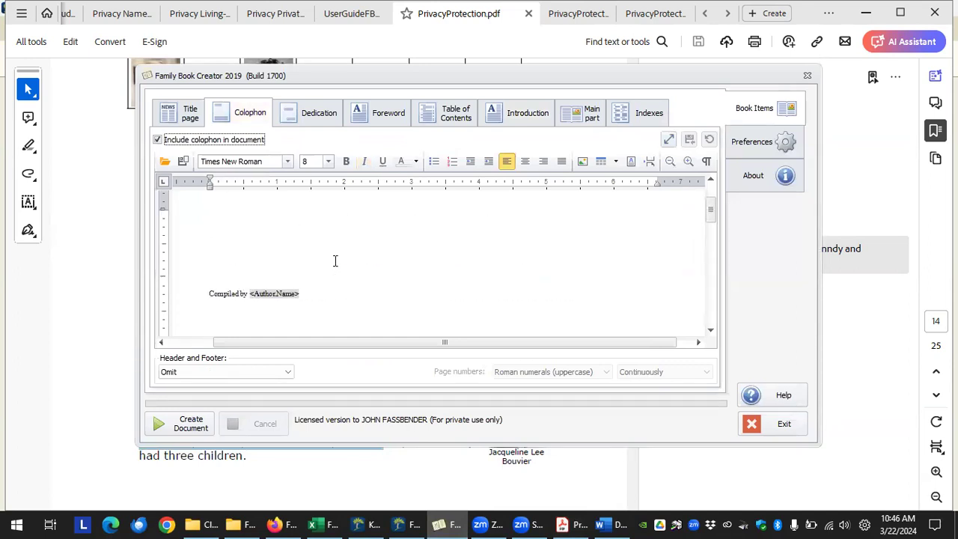
scroll(292, 254, "down", 3)
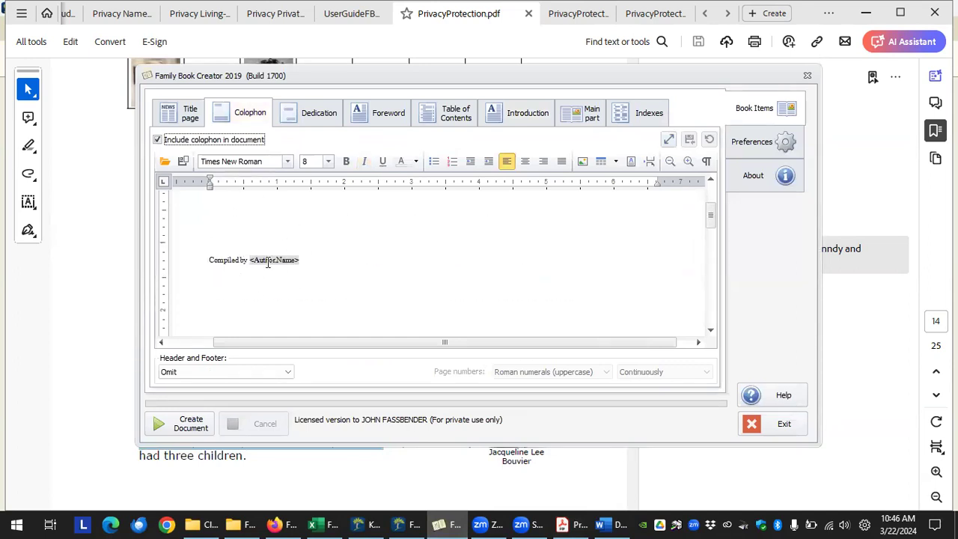
scroll(342, 257, "down", 8)
scroll(295, 259, "up", 8)
scroll(305, 265, "down", 8)
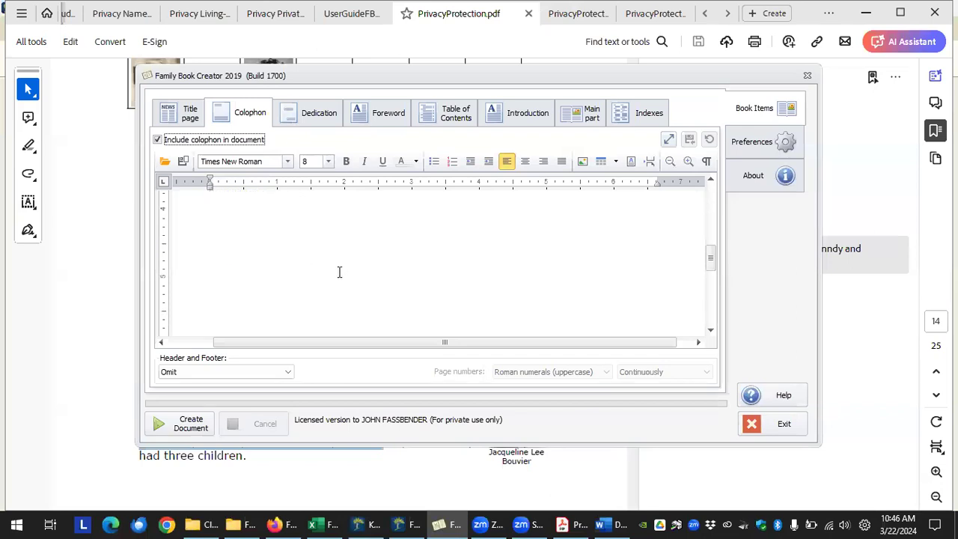
scroll(299, 272, "down", 5)
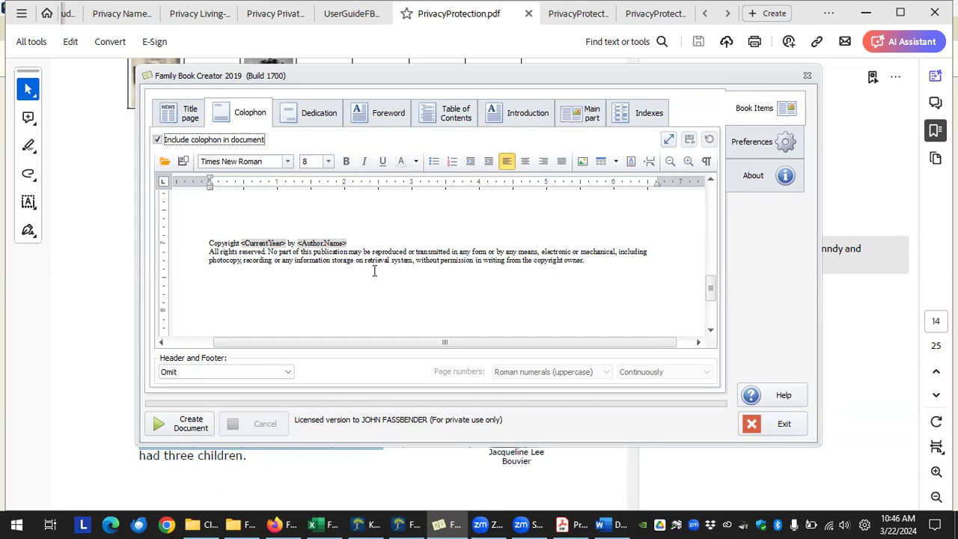
Step: Examine the font and formatting of the foreword text "The Arms of John F. Kennedy"
left_click(316, 115)
left_click(382, 112)
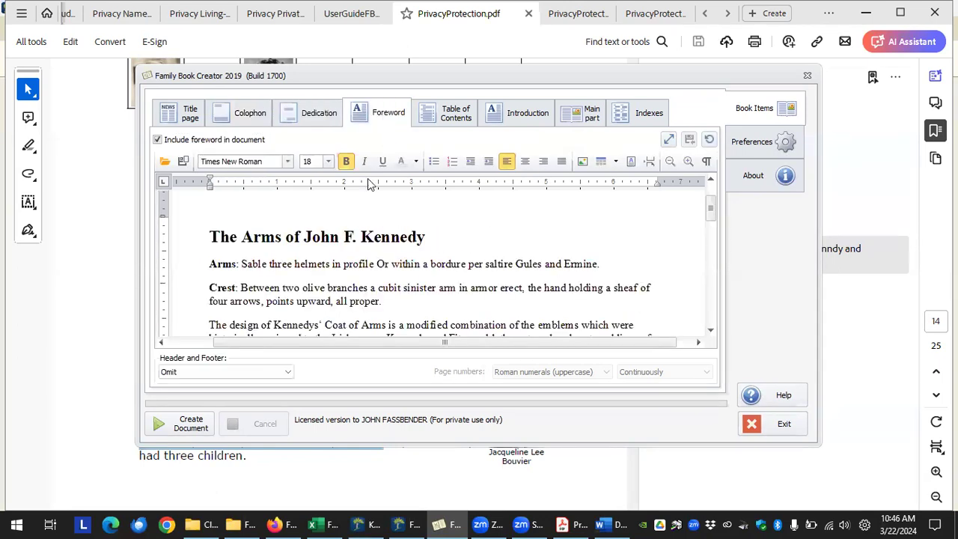
scroll(423, 244, "down", 9)
scroll(414, 258, "up", 10)
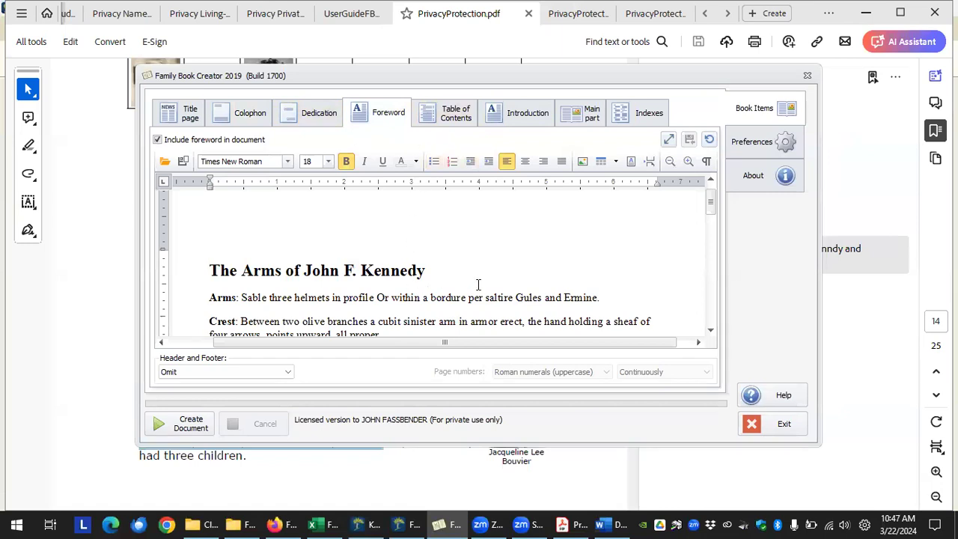
Step: Exclude the foreword and the colophon from the document
left_click(515, 114)
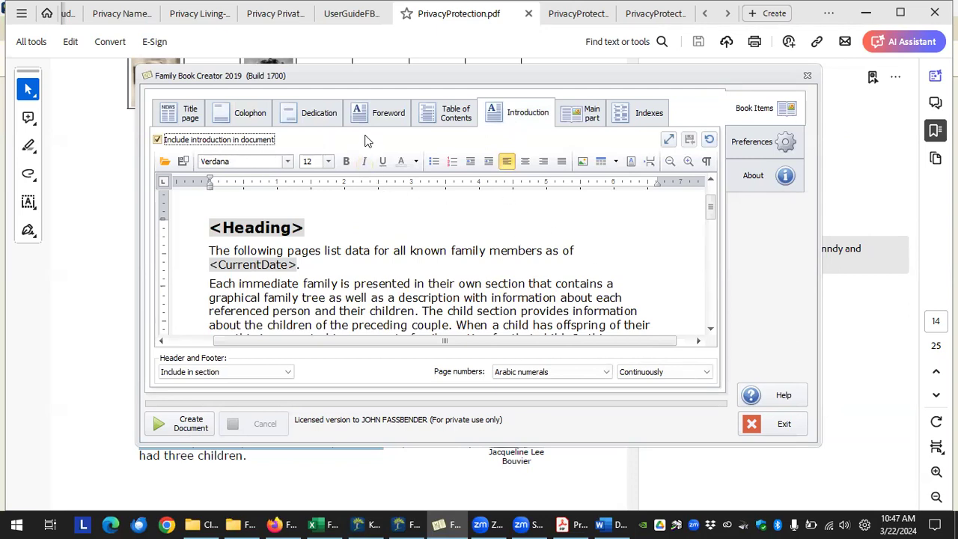
left_click(378, 121)
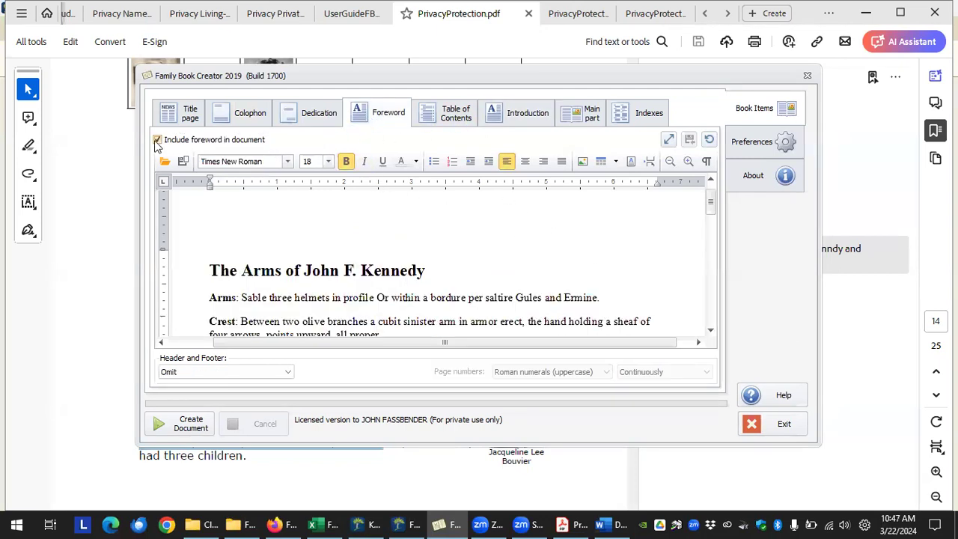
left_click(158, 140)
left_click(251, 118)
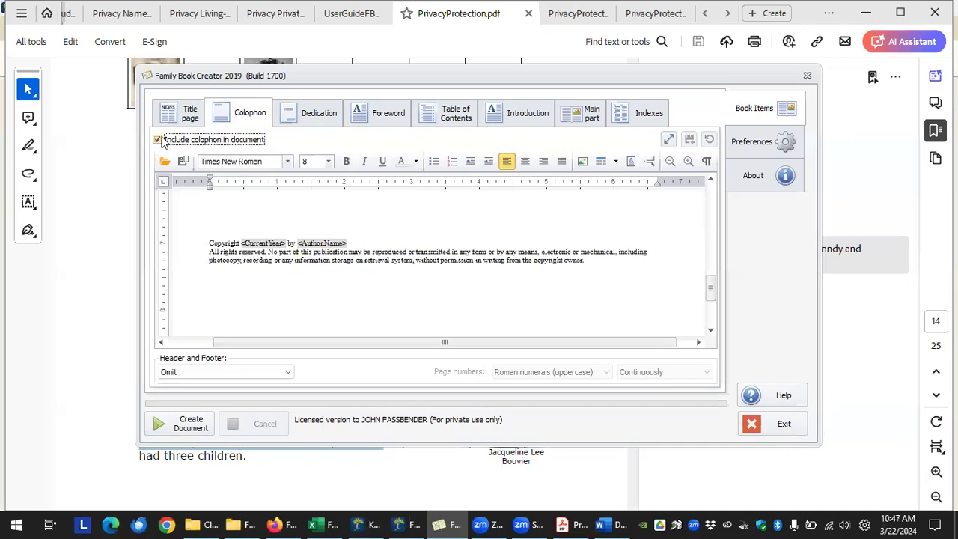
left_click(157, 140)
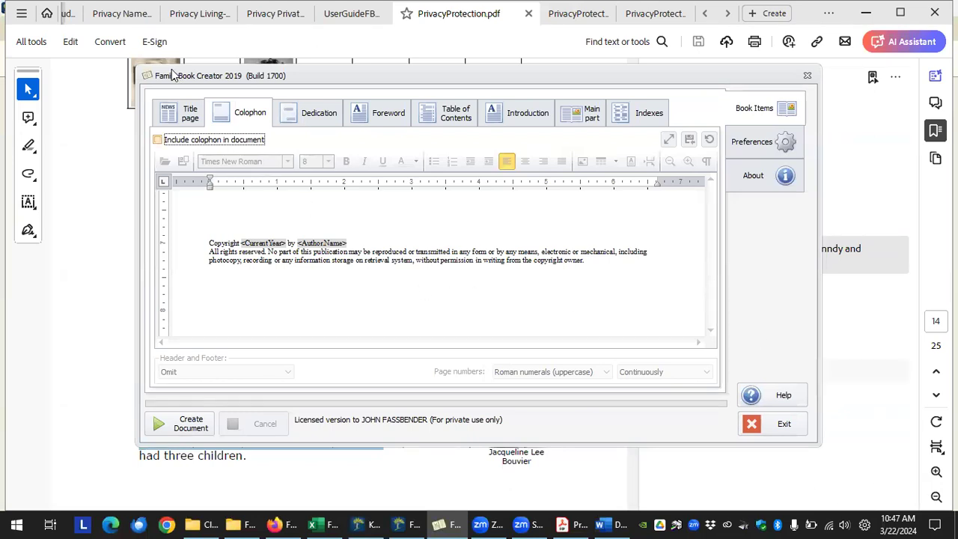
Step: Review the front-matter book items from title page to foreword, and read the introduction's placeholder fields and chapter descriptions
left_click(181, 117)
left_click(236, 116)
left_click(314, 114)
left_click(378, 114)
left_click(528, 114)
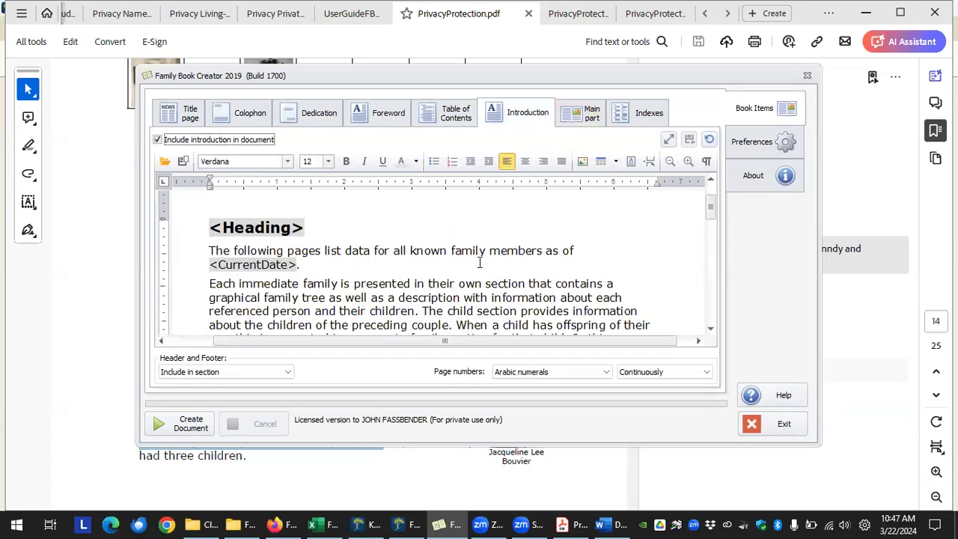
scroll(462, 277, "down", 5)
scroll(463, 277, "up", 6)
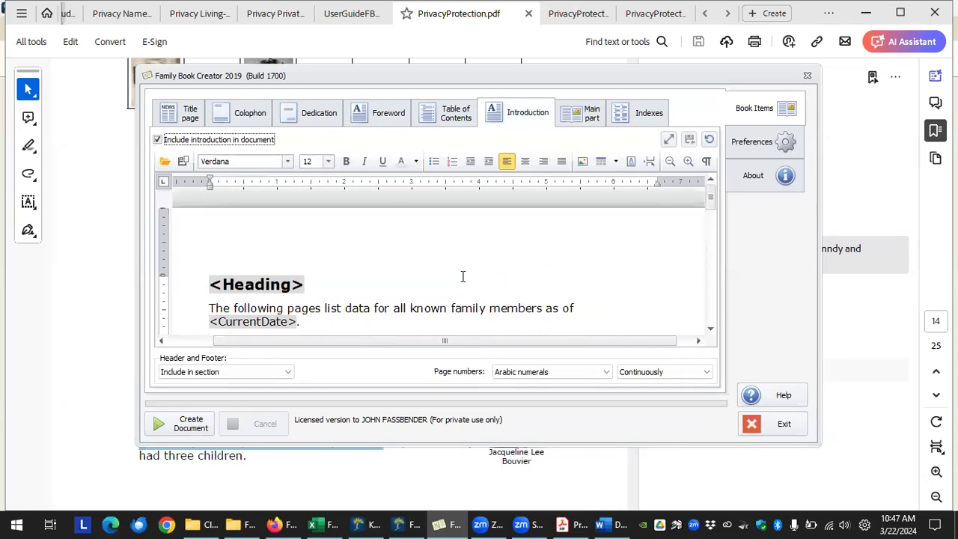
scroll(327, 312, "down", 4)
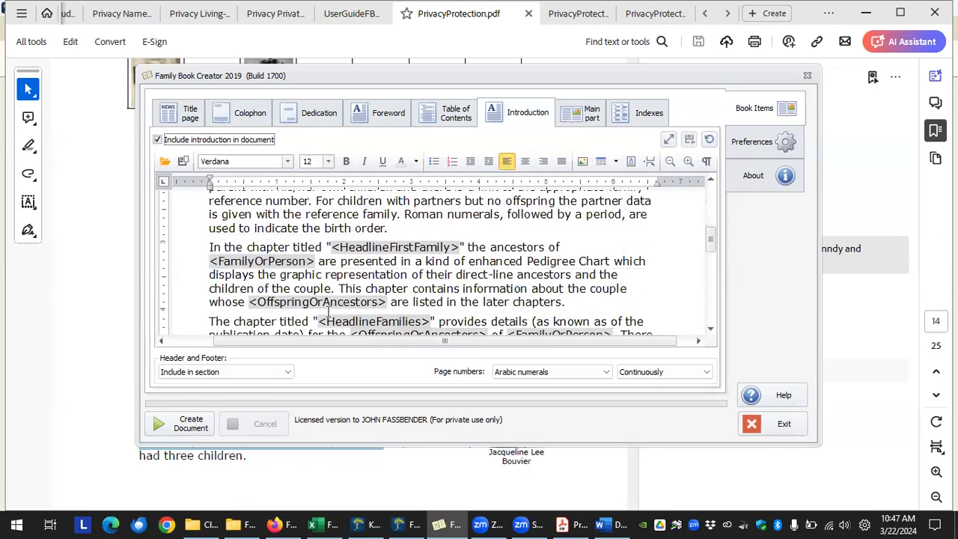
scroll(382, 303, "down", 1)
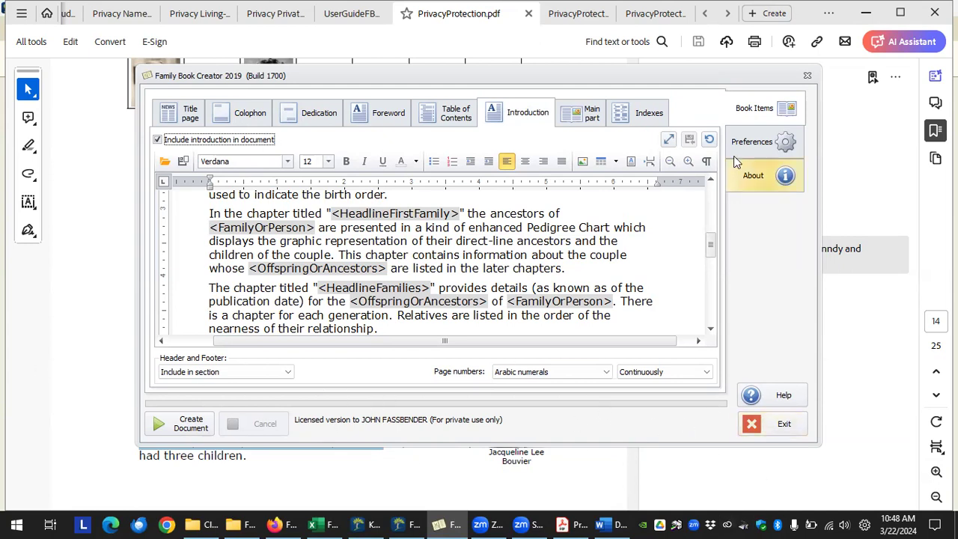
Step: Open the dialog for saving the preferences to a settings file, and close it without saving
left_click(757, 144)
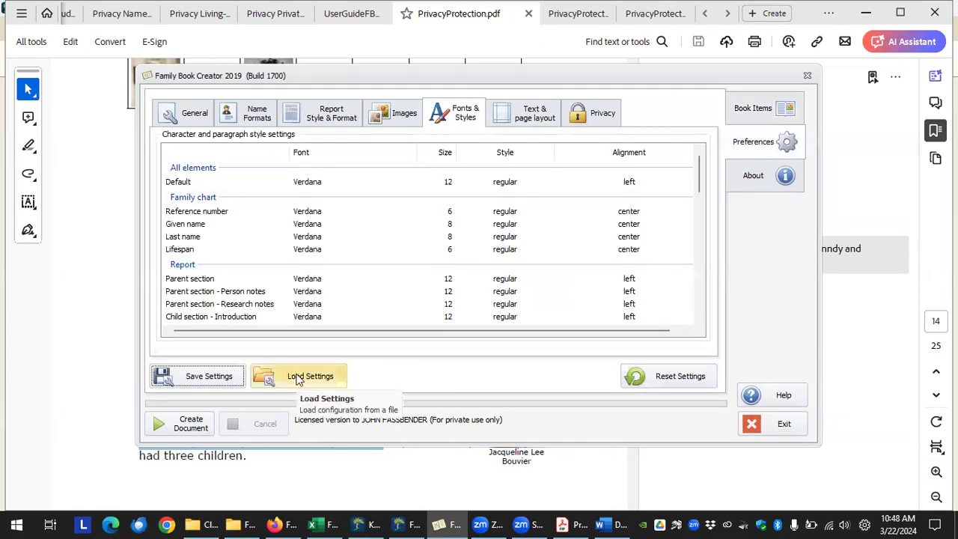
left_click(204, 381)
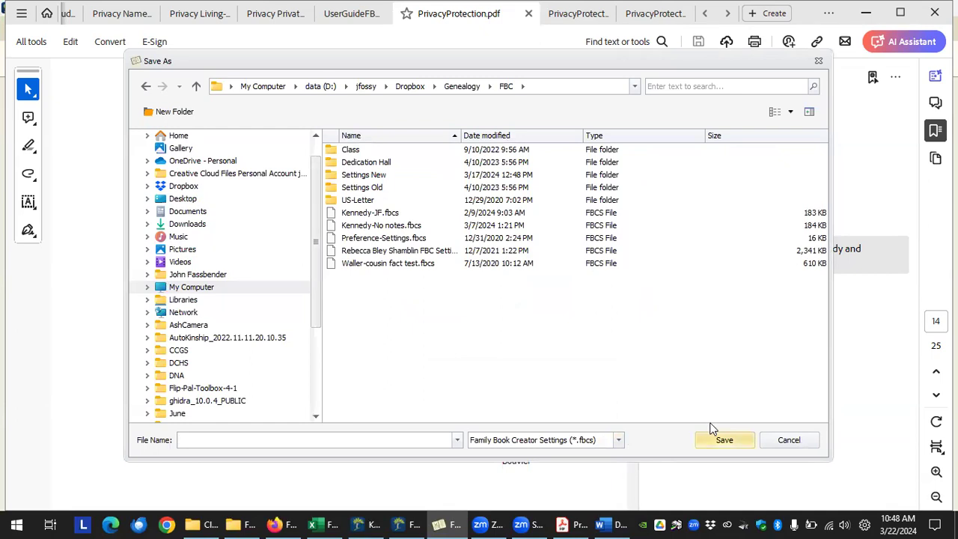
left_click(789, 440)
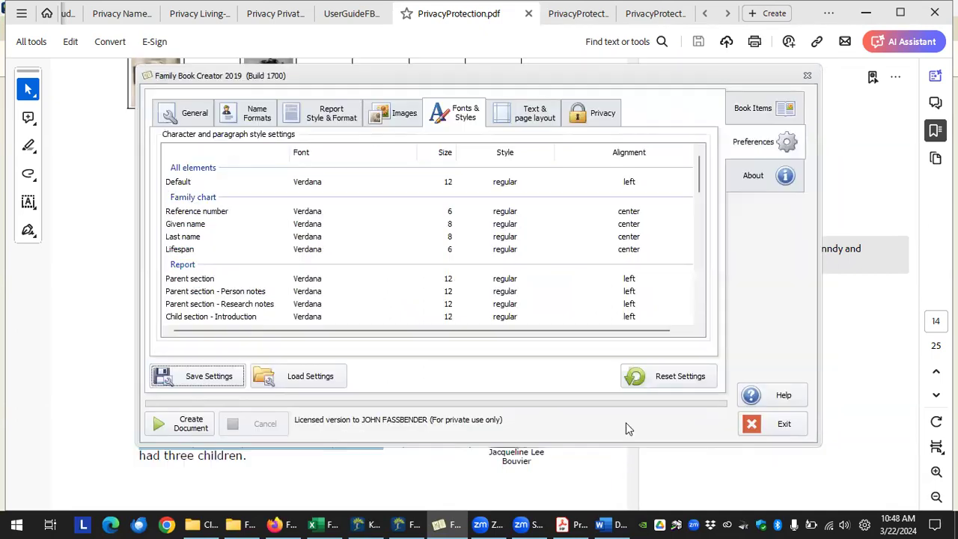
Step: Load the settings file Hall.fbcs from the Settings New folder
left_click(306, 380)
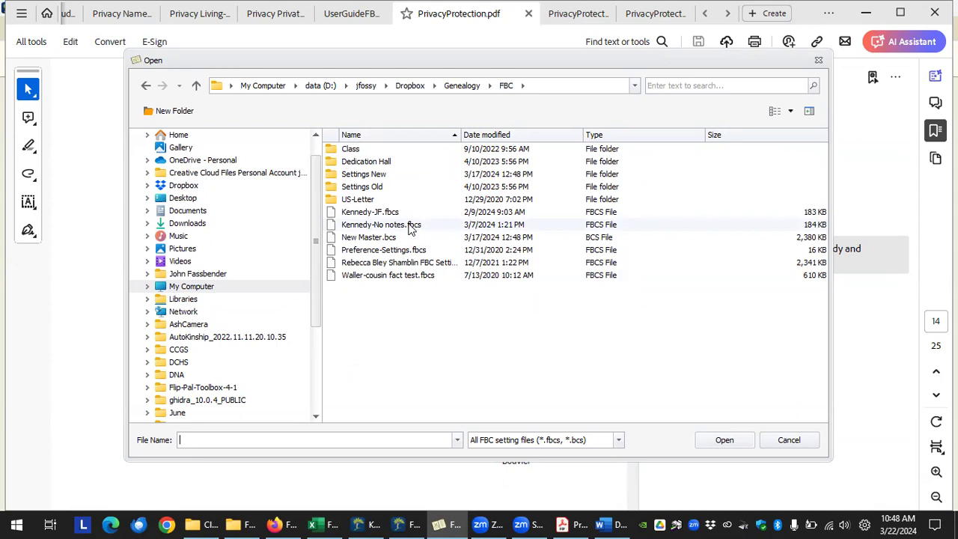
double_click(361, 174)
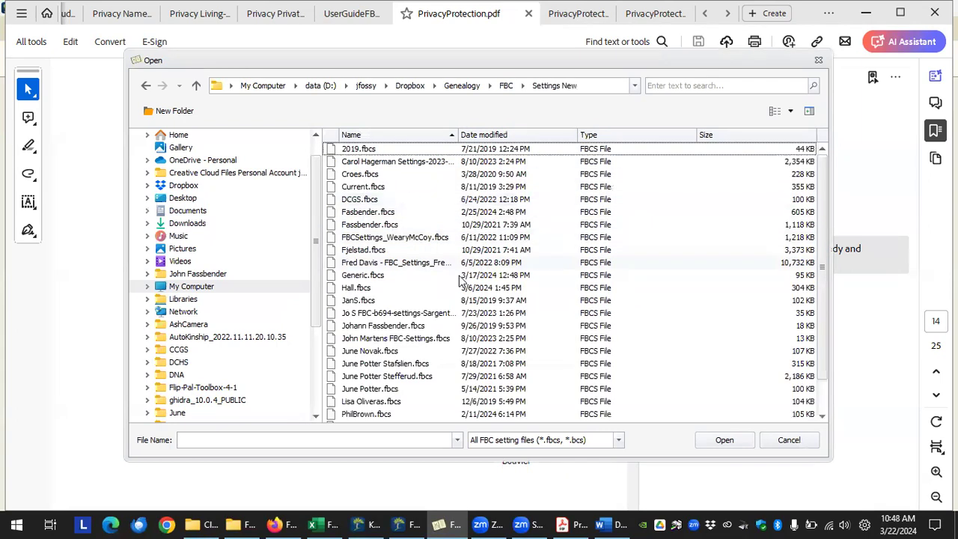
double_click(357, 288)
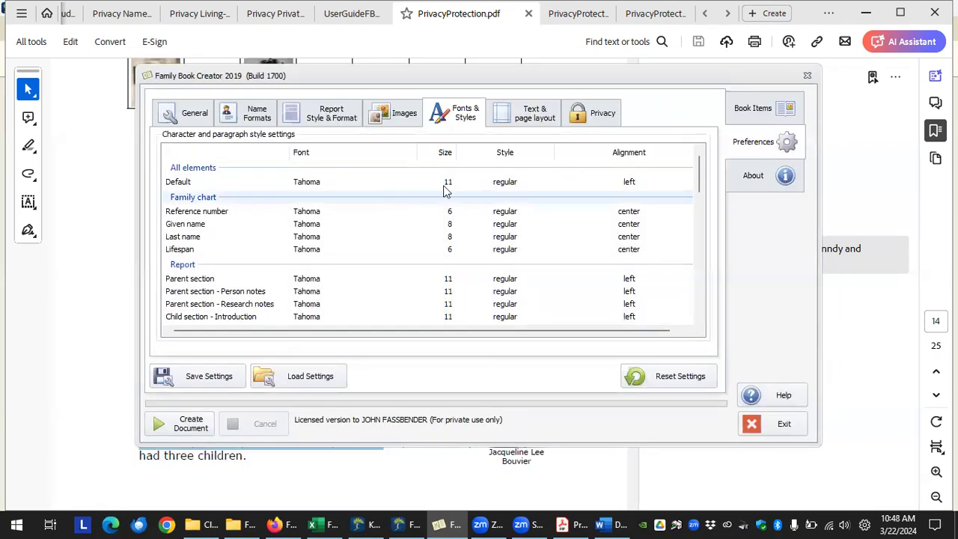
Step: Examine the title page with its photo and the dedication text supplied by the loaded settings
left_click(736, 119)
left_click(192, 116)
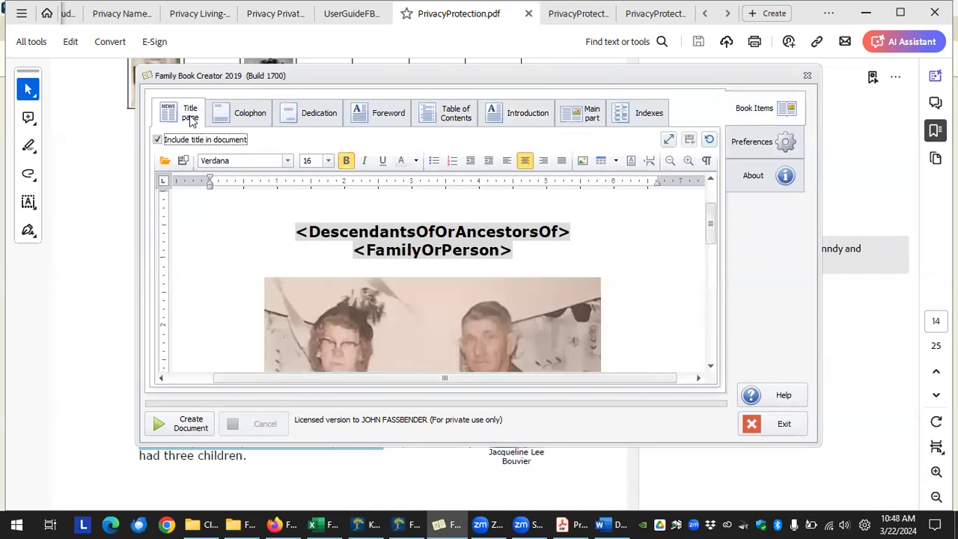
scroll(523, 339, "down", 3)
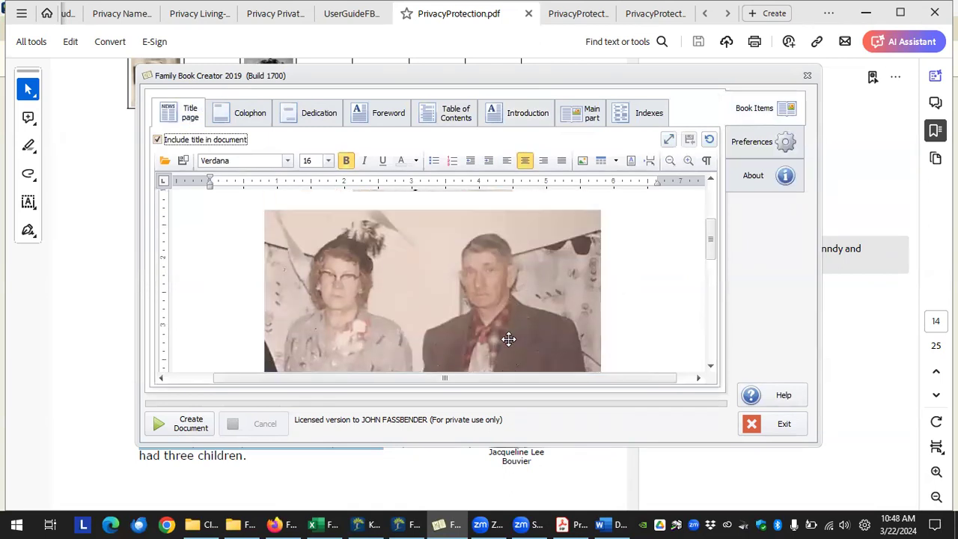
scroll(505, 337, "up", 3)
left_click(308, 121)
scroll(442, 248, "down", 3)
scroll(442, 248, "down", 2)
scroll(441, 248, "up", 5)
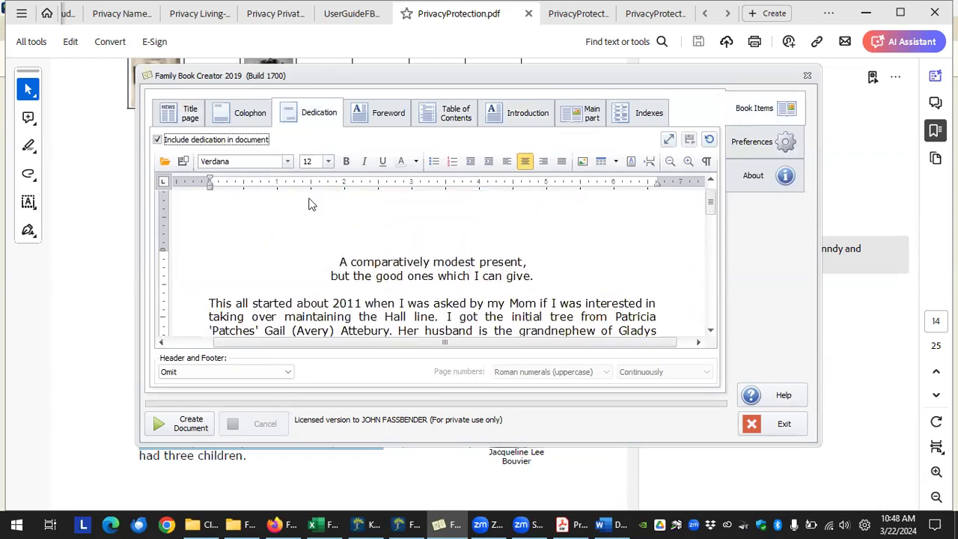
left_click(172, 120)
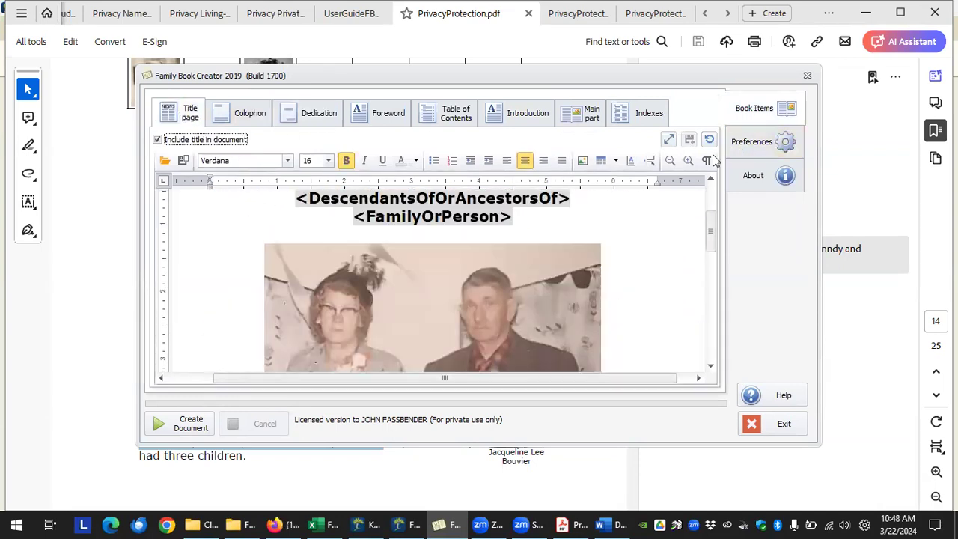
Step: Compare the title page's font with the character and paragraph style preferences
left_click(754, 143)
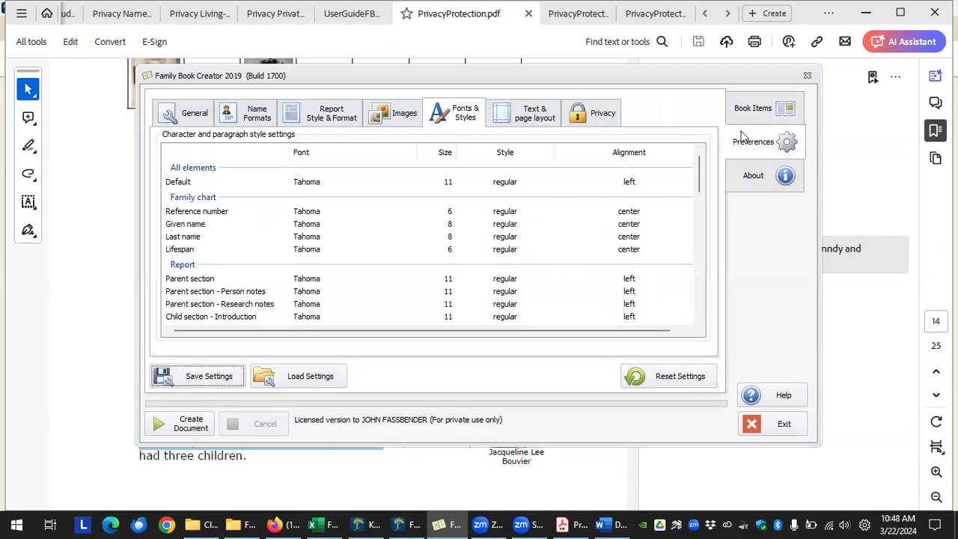
left_click(751, 111)
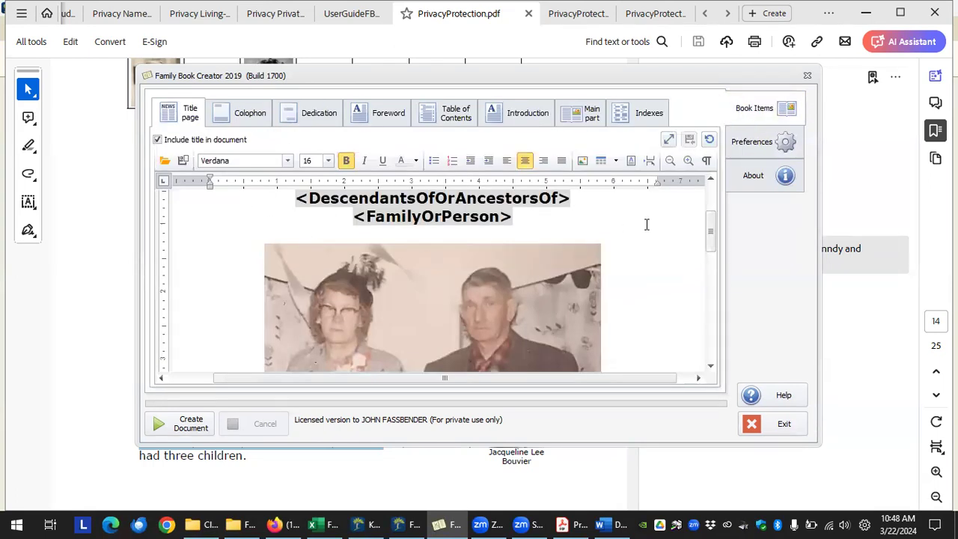
left_click(751, 141)
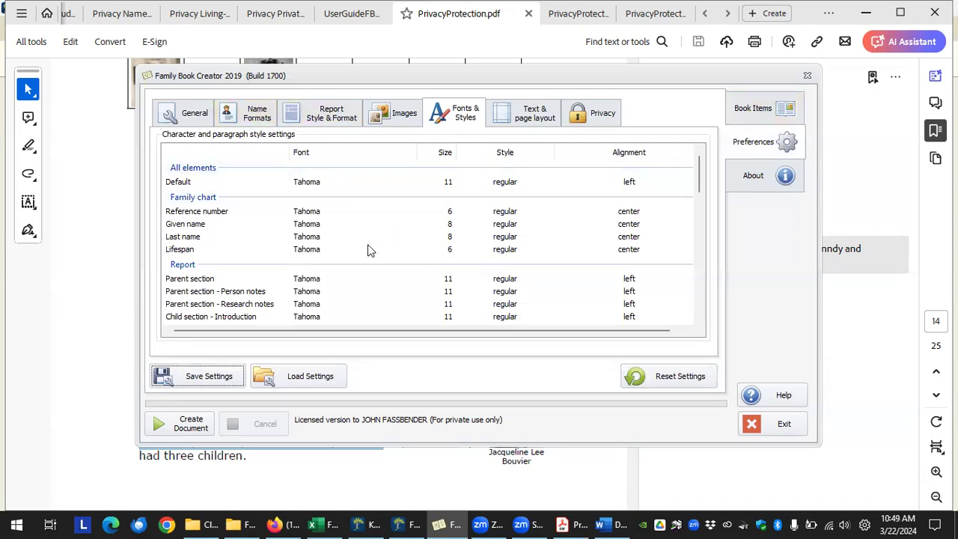
scroll(369, 245, "down", 5)
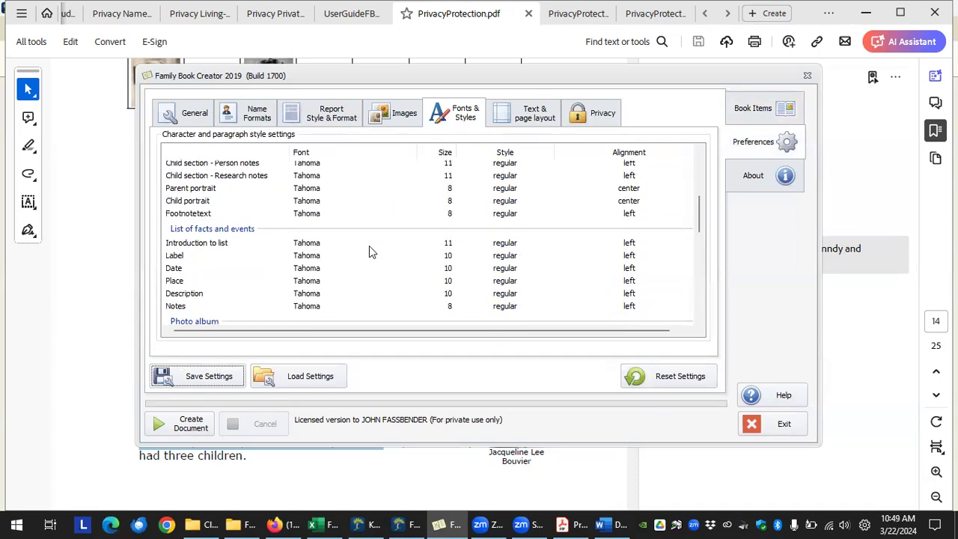
scroll(370, 246, "up", 5)
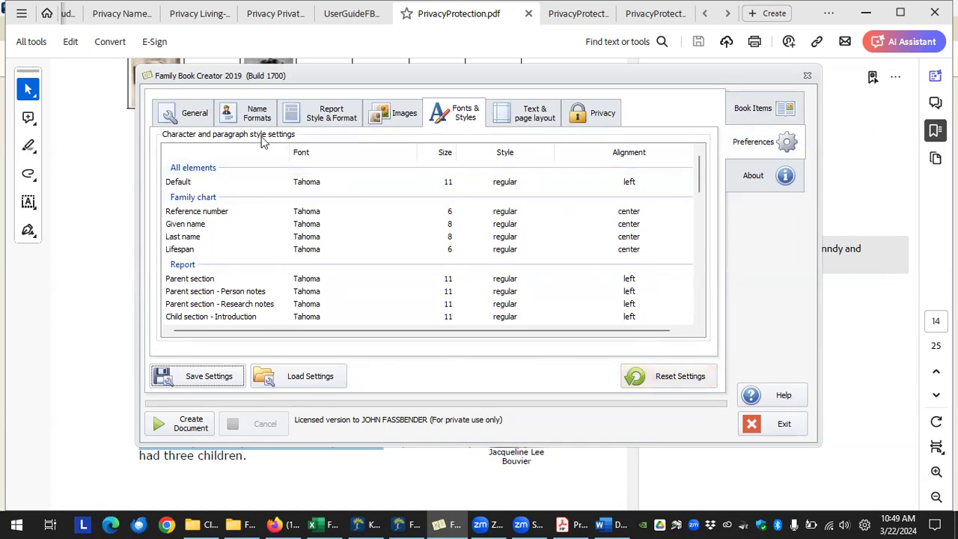
Step: Examine the general, name format, and report style and format preferences of the loaded settings
left_click(189, 109)
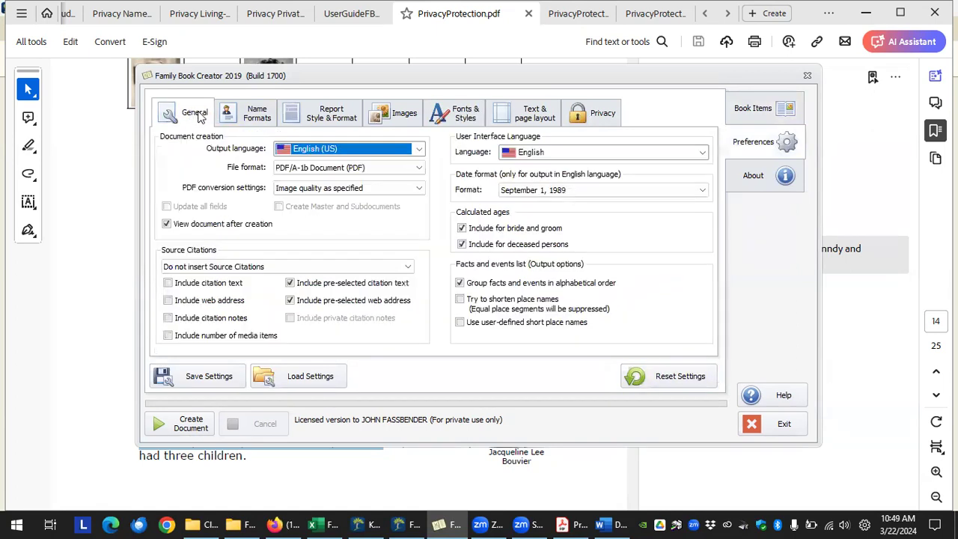
left_click(238, 113)
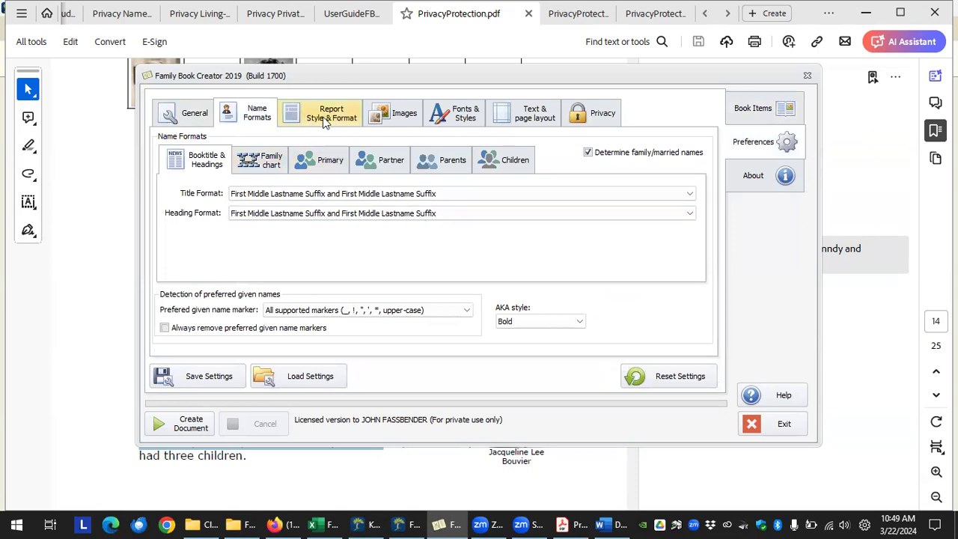
left_click(326, 121)
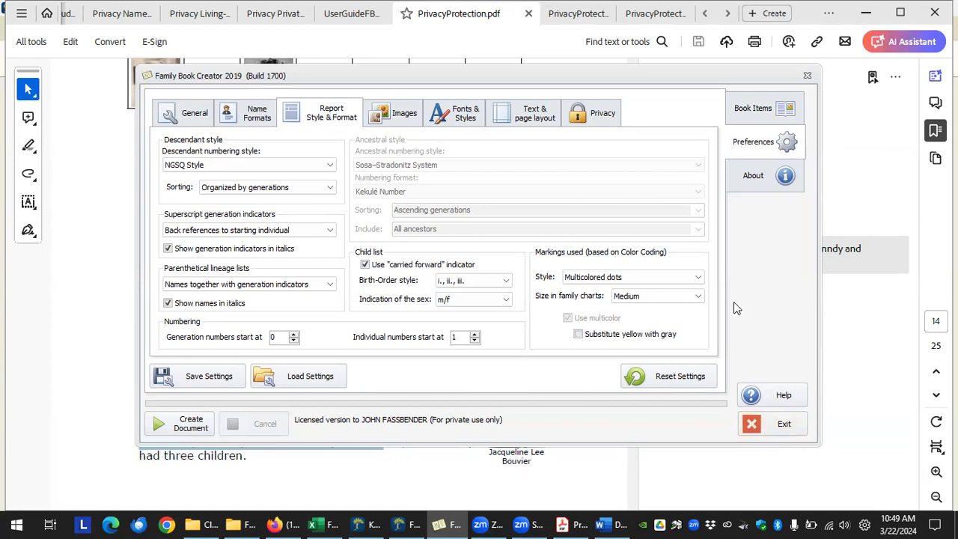
left_click(751, 114)
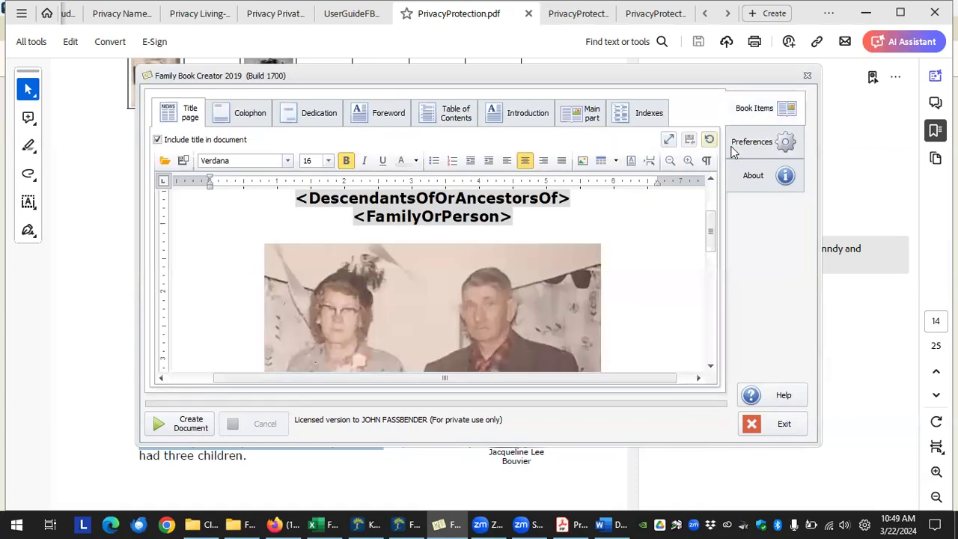
left_click(737, 142)
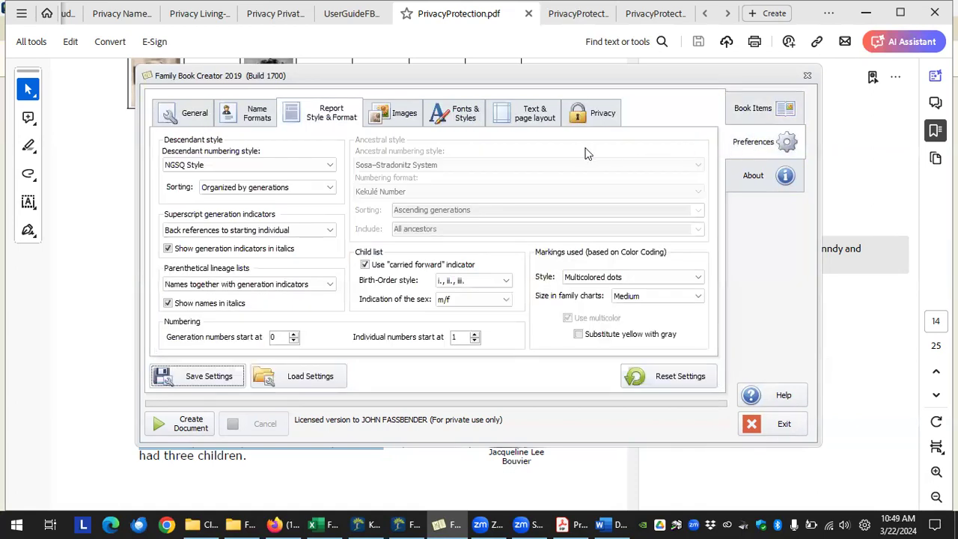
Step: Examine the full list of font and style settings, from the default style to the page number, and return to the general preferences
left_click(464, 124)
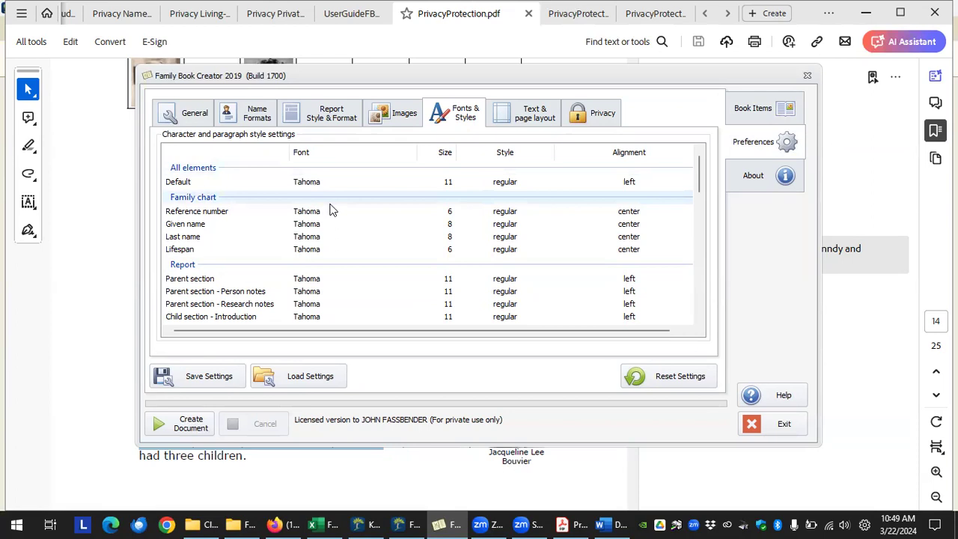
scroll(336, 255, "down", 3)
scroll(335, 262, "down", 10)
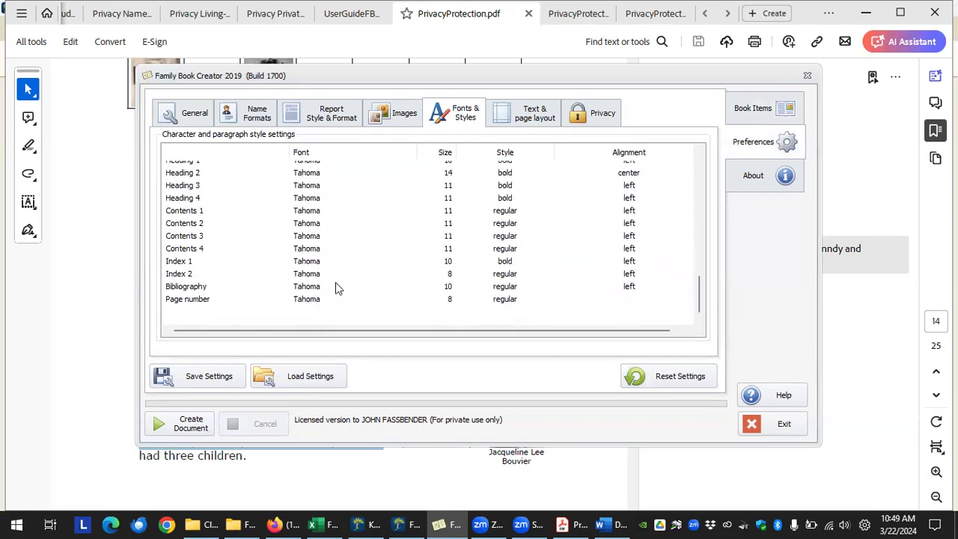
scroll(335, 282, "up", 9)
scroll(337, 284, "down", 4)
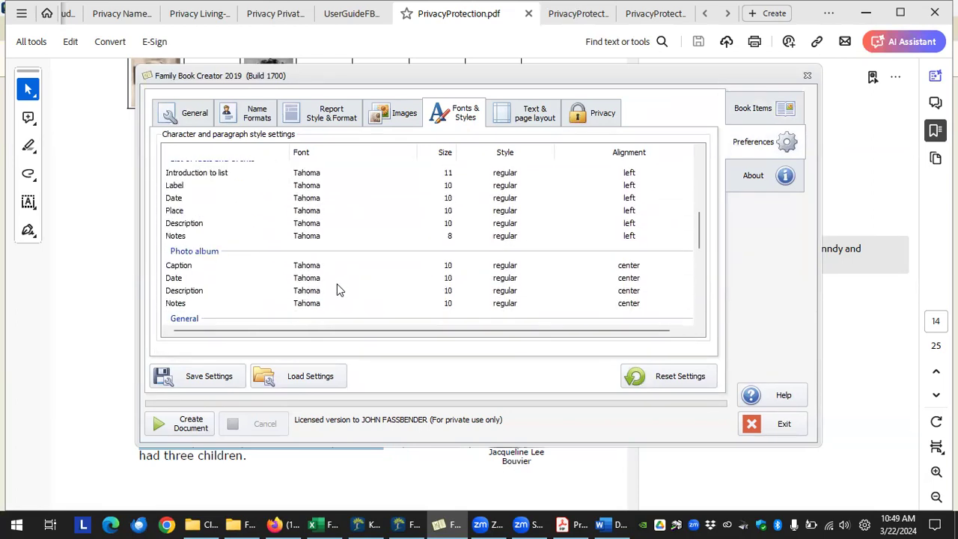
scroll(270, 280, "up", 8)
scroll(267, 280, "down", 8)
scroll(250, 277, "up", 1)
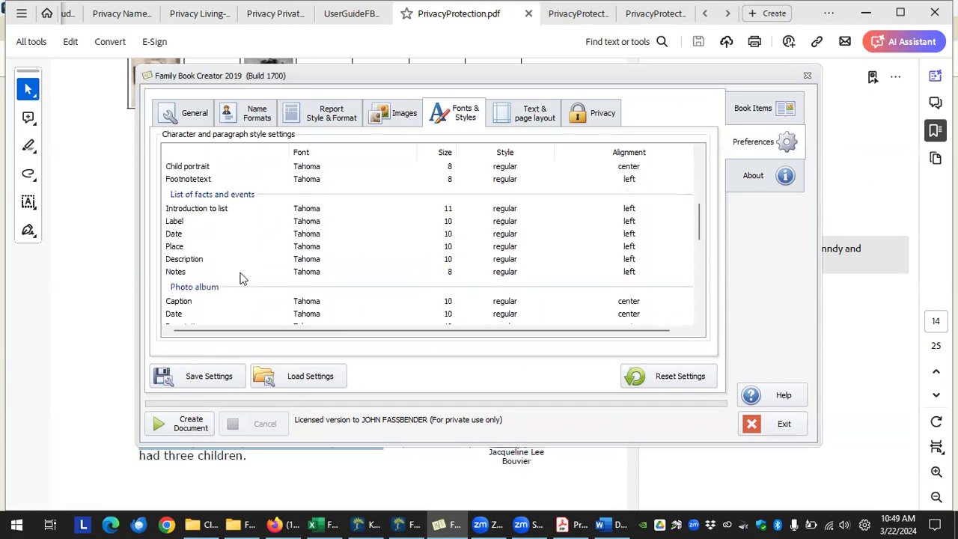
scroll(241, 278, "down", 1)
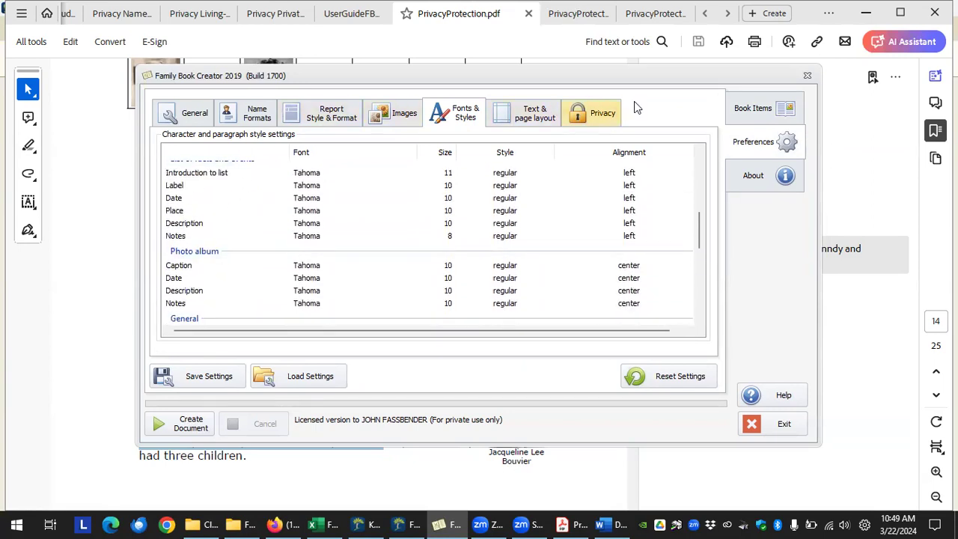
scroll(289, 238, "up", 8)
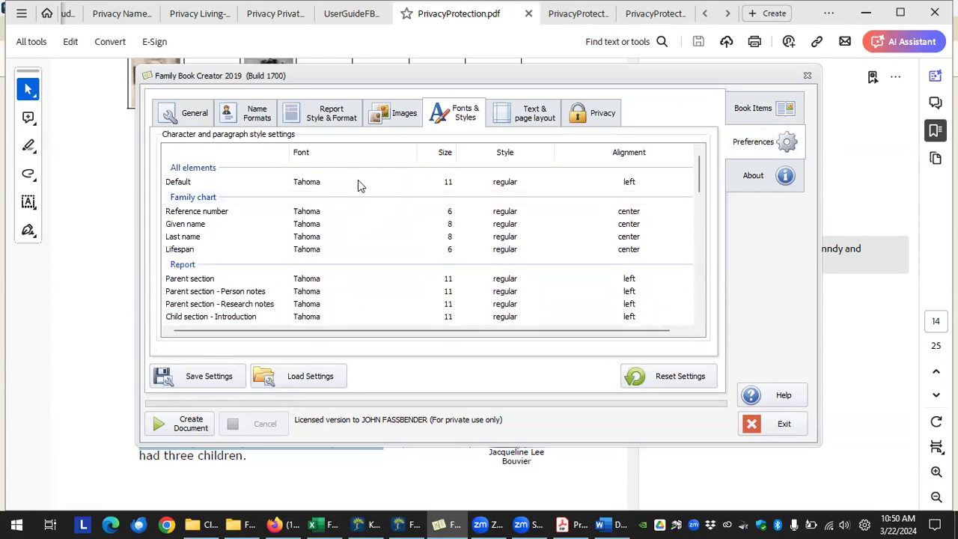
left_click(193, 113)
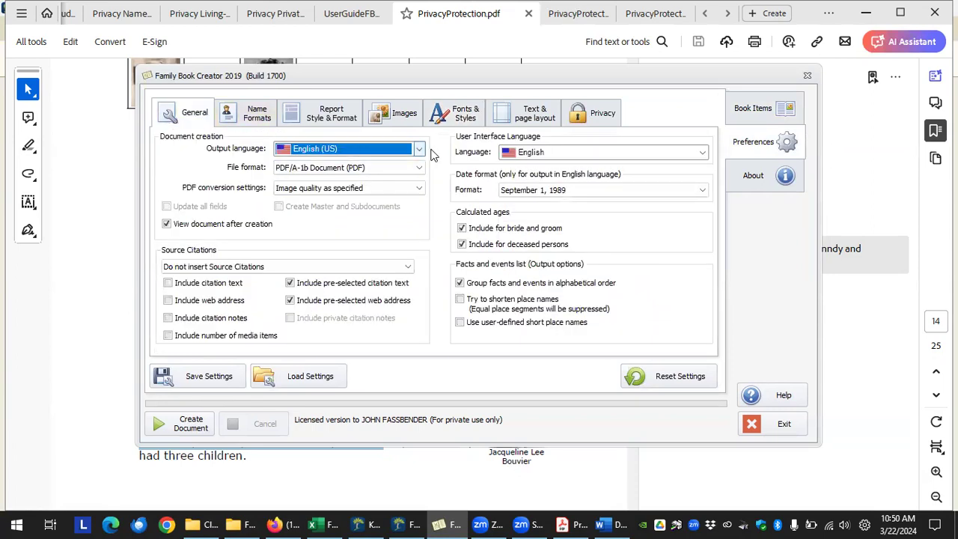
Step: Review the character and paragraph style settings from the default style through the photo album and general sections
left_click(756, 109)
left_click(753, 141)
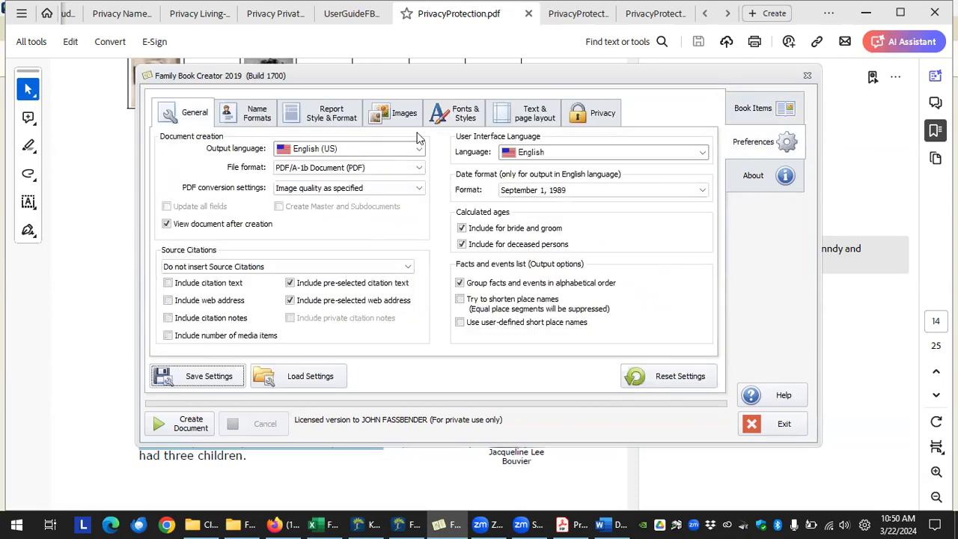
left_click(454, 116)
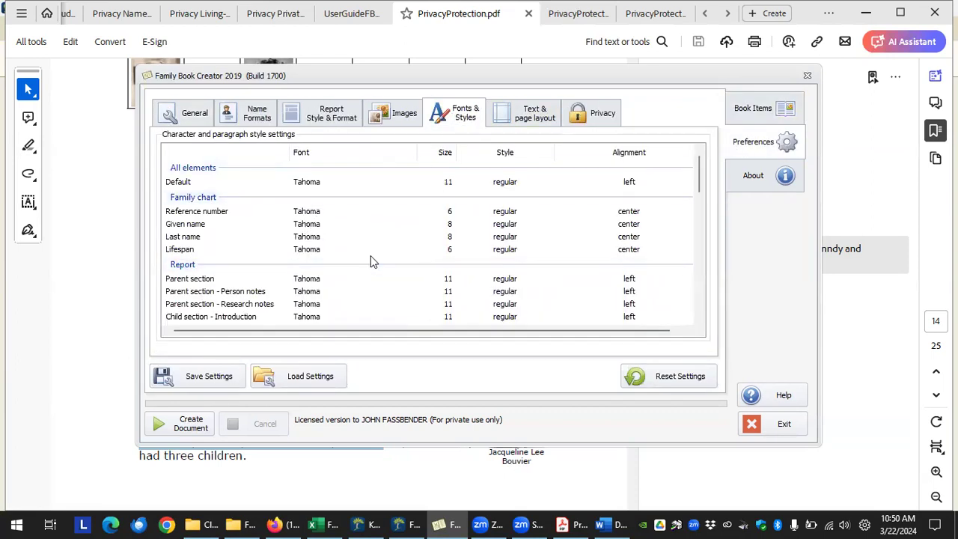
scroll(372, 262, "down", 7)
scroll(371, 264, "up", 3)
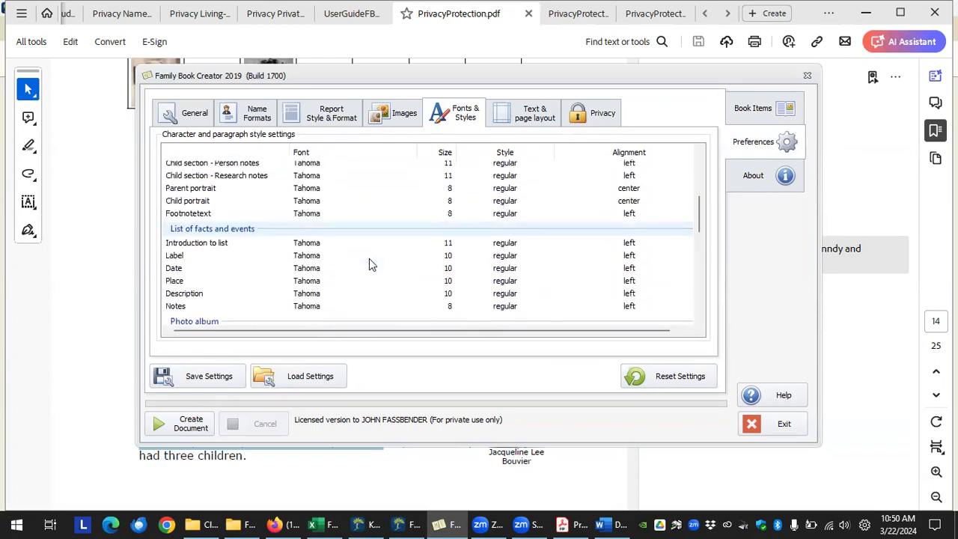
scroll(369, 262, "down", 5)
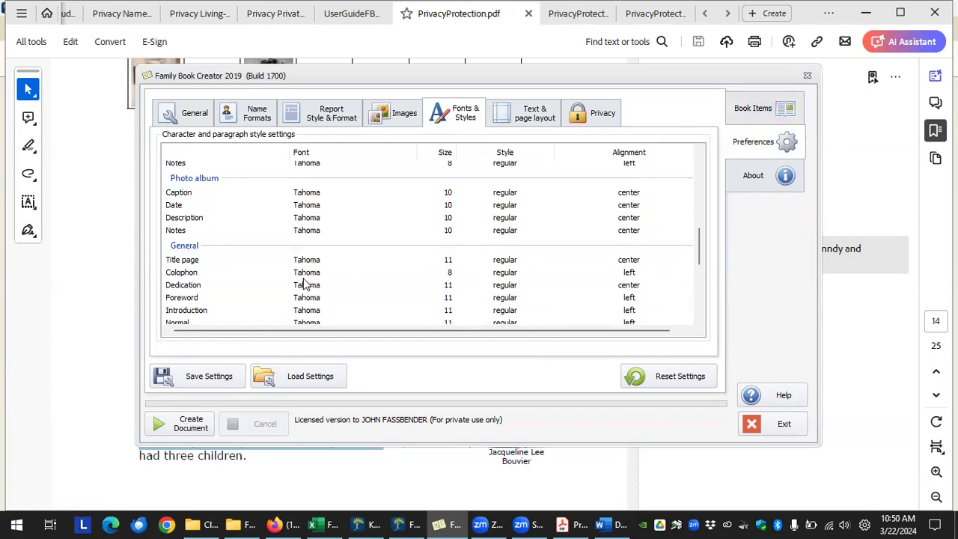
scroll(308, 283, "down", 2)
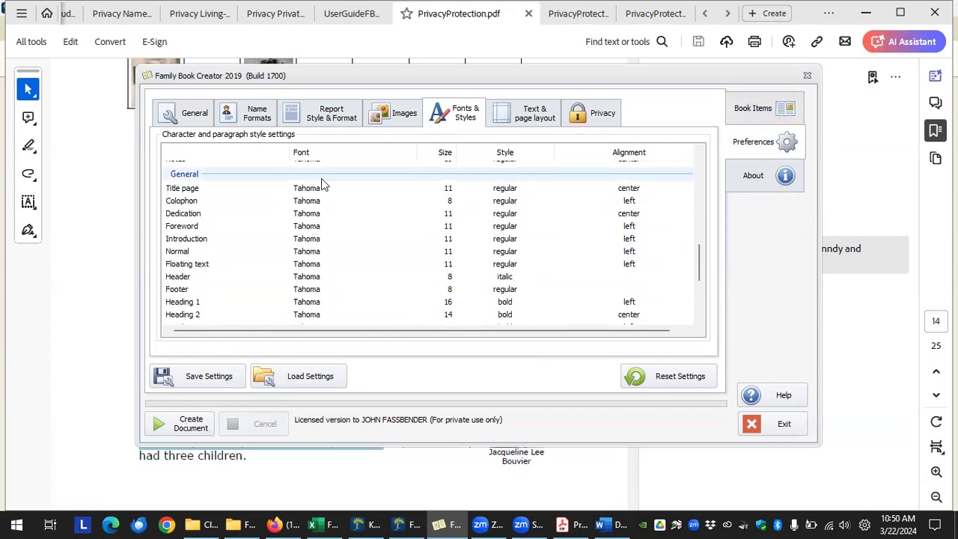
scroll(367, 283, "up", 3)
scroll(370, 284, "up", 3)
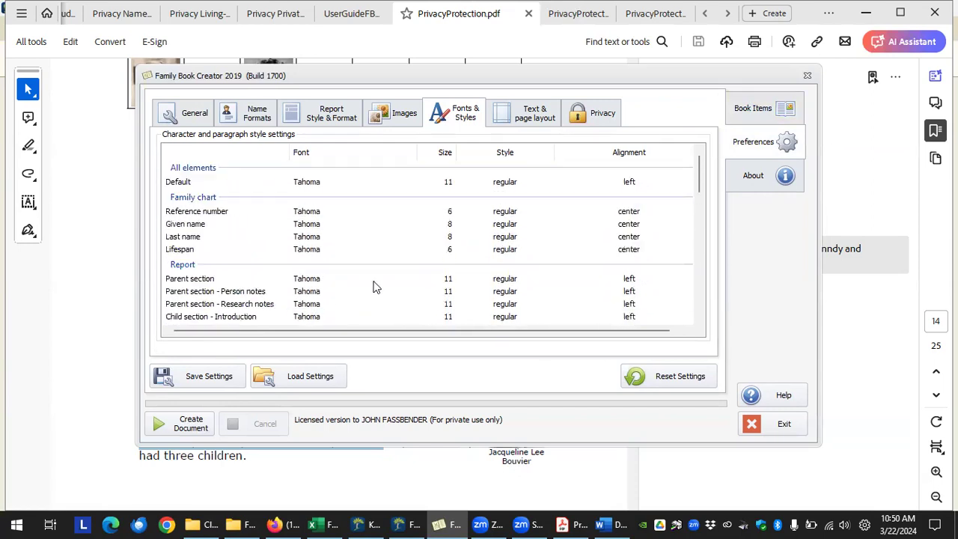
left_click(388, 184)
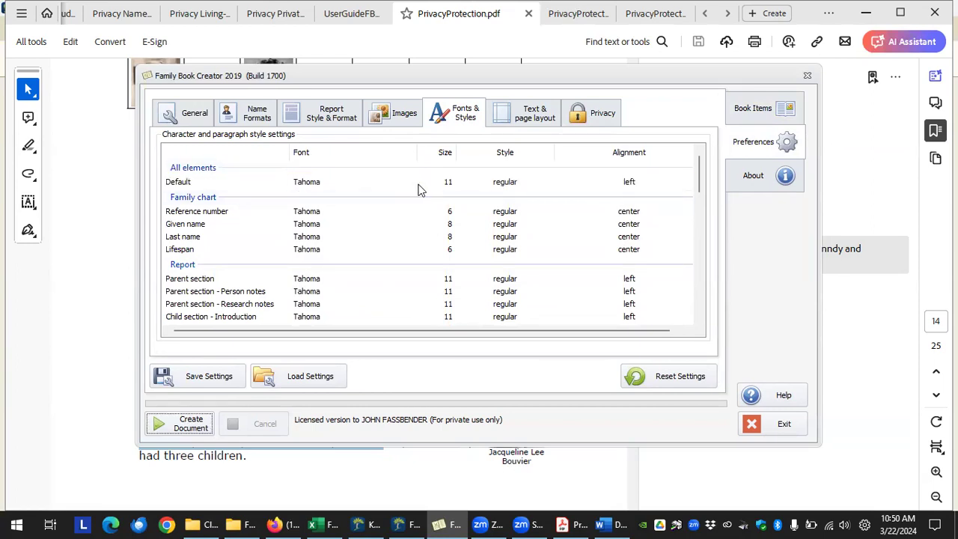
Step: Examine the title page, colophon and dedication book items, including the dedication's justified paragraph above the portrait table
left_click(773, 99)
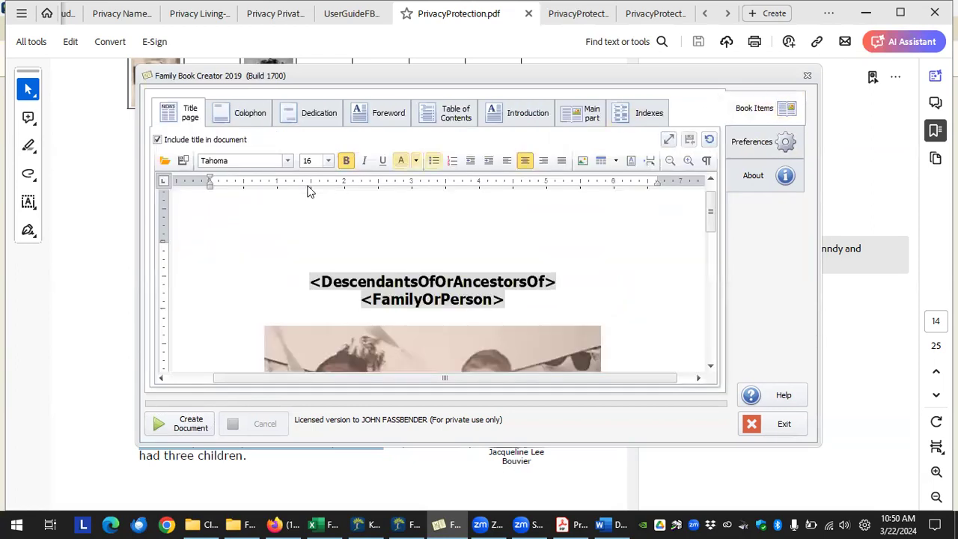
scroll(343, 270, "down", 3)
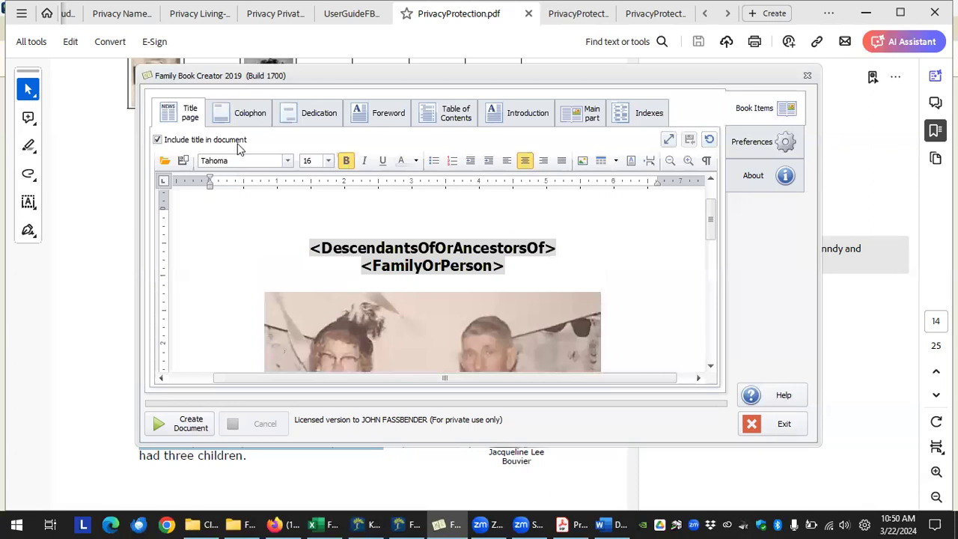
left_click(247, 116)
left_click(319, 113)
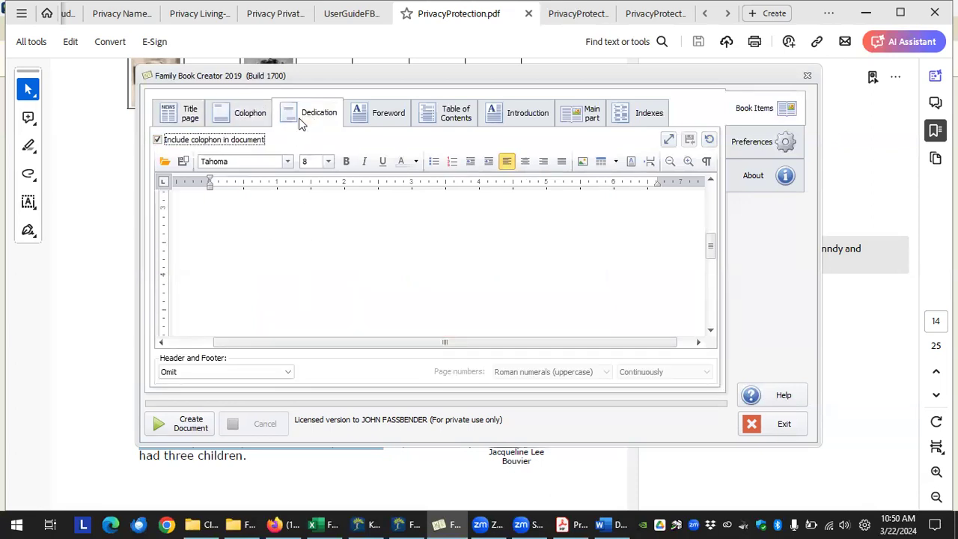
scroll(333, 292, "down", 4)
left_click_drag(253, 206, 279, 207)
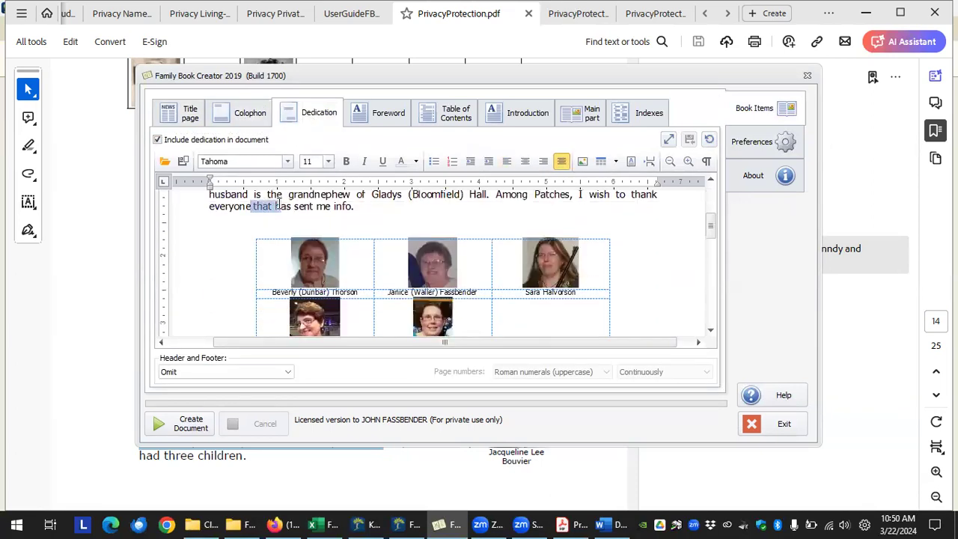
scroll(490, 217, "up", 4)
scroll(490, 225, "down", 3)
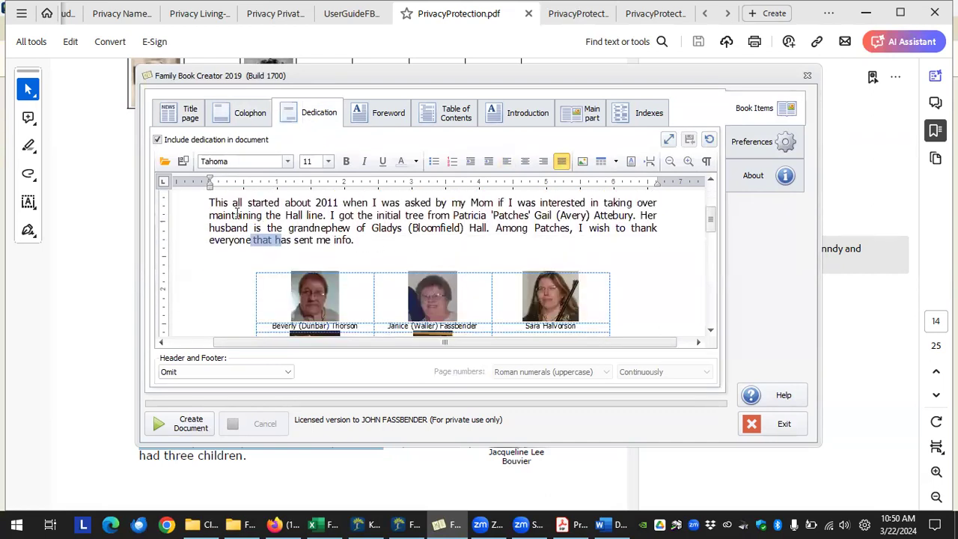
Step: Set the font of the dedication's paragraph beginning "This all started about 2011" to Sheffield
left_click_drag(210, 203, 356, 229)
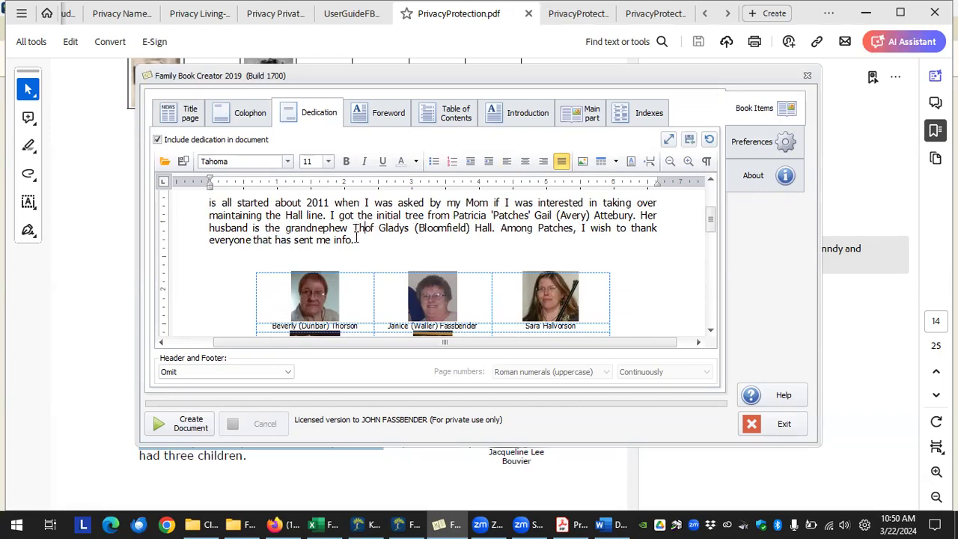
key("ctrl+z")
left_click_drag(366, 244, 225, 247)
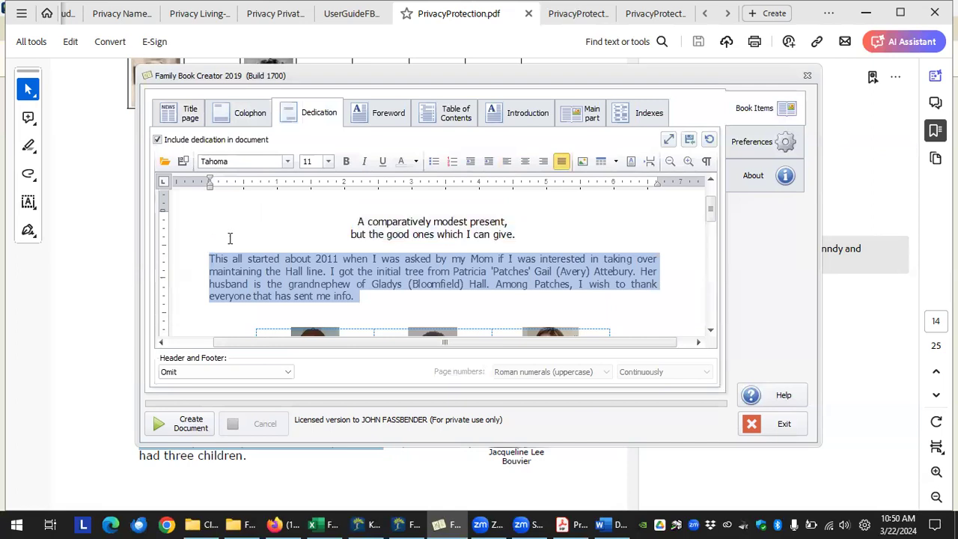
left_click(287, 160)
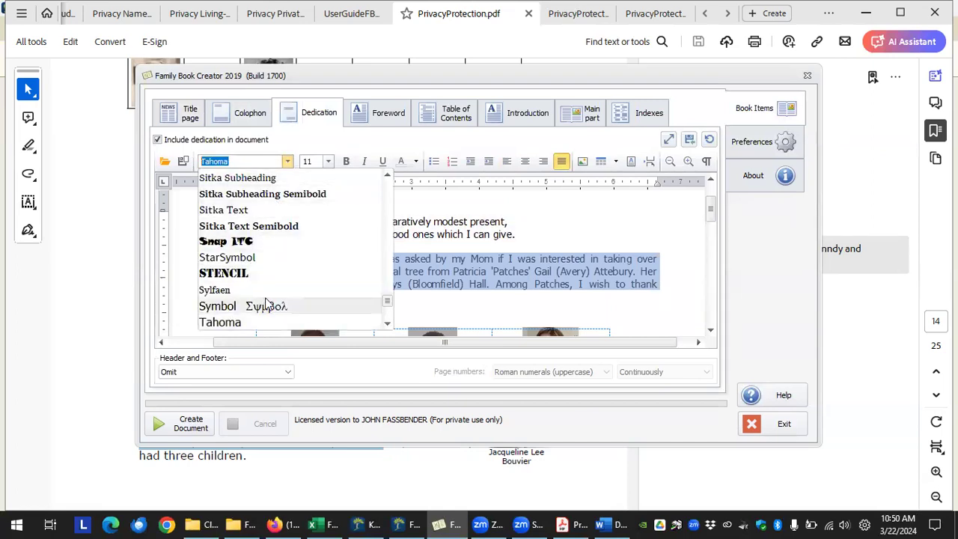
scroll(266, 303, "up", 5)
left_click(271, 228)
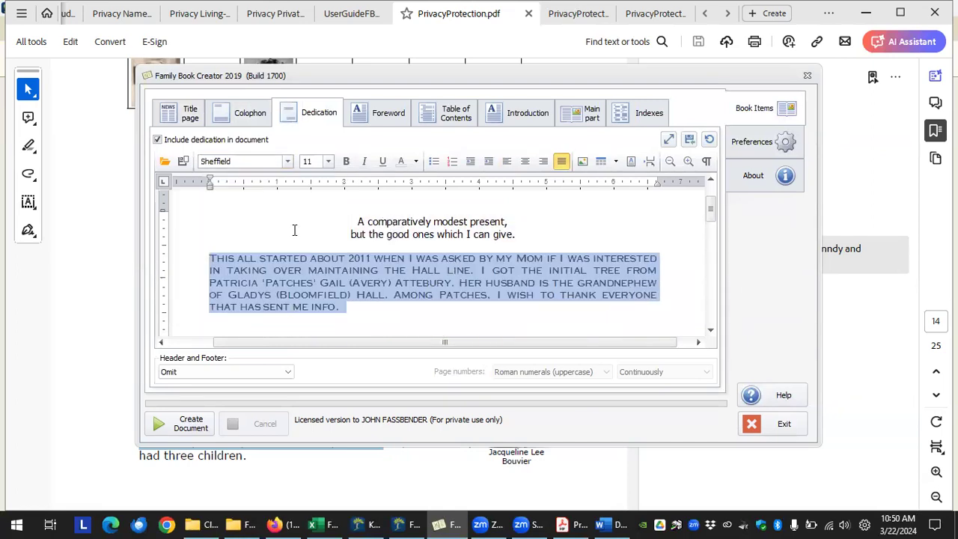
left_click(396, 303)
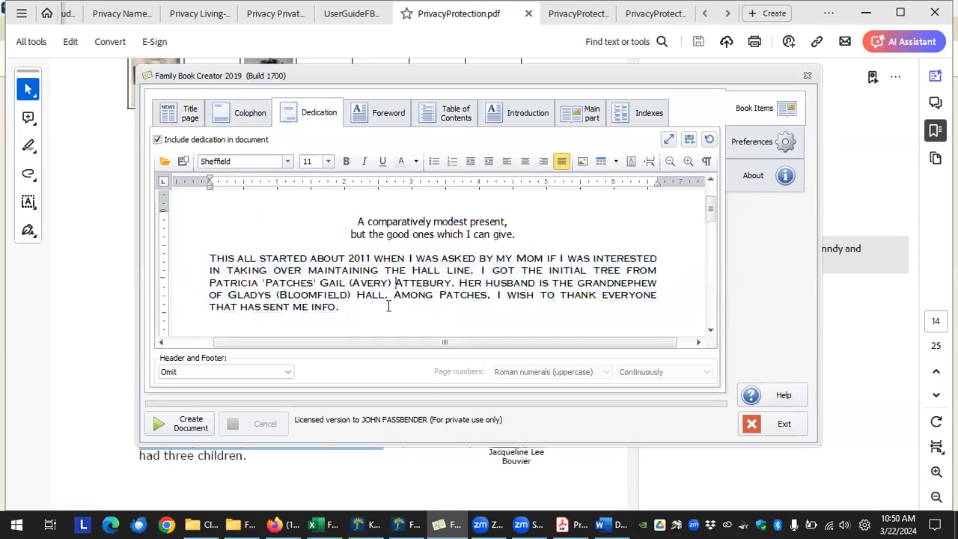
scroll(393, 300, "down", 3)
scroll(403, 289, "up", 2)
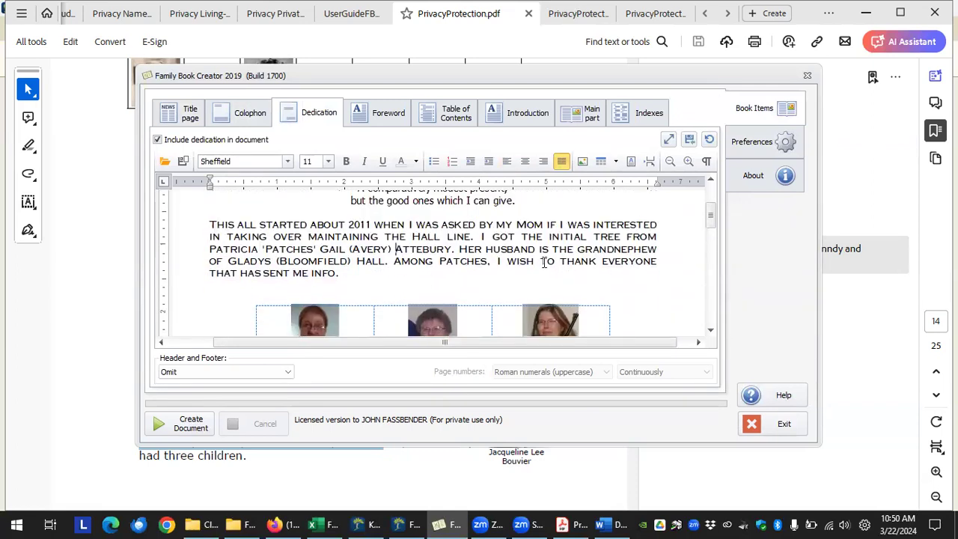
Step: Set the Dedication style's font to Trebuchet MS in the character and paragraph style preferences
left_click(758, 141)
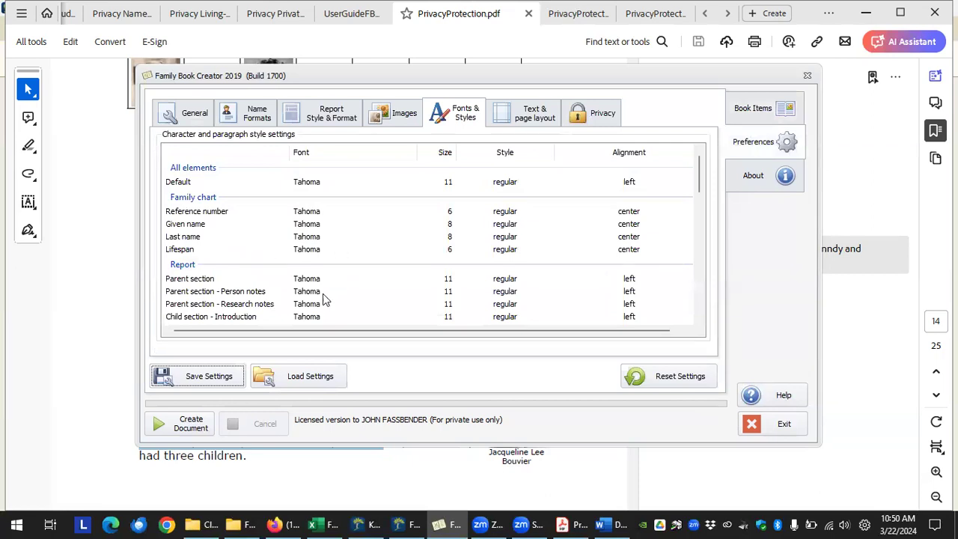
scroll(323, 294, "down", 9)
scroll(322, 294, "down", 1)
double_click(357, 256)
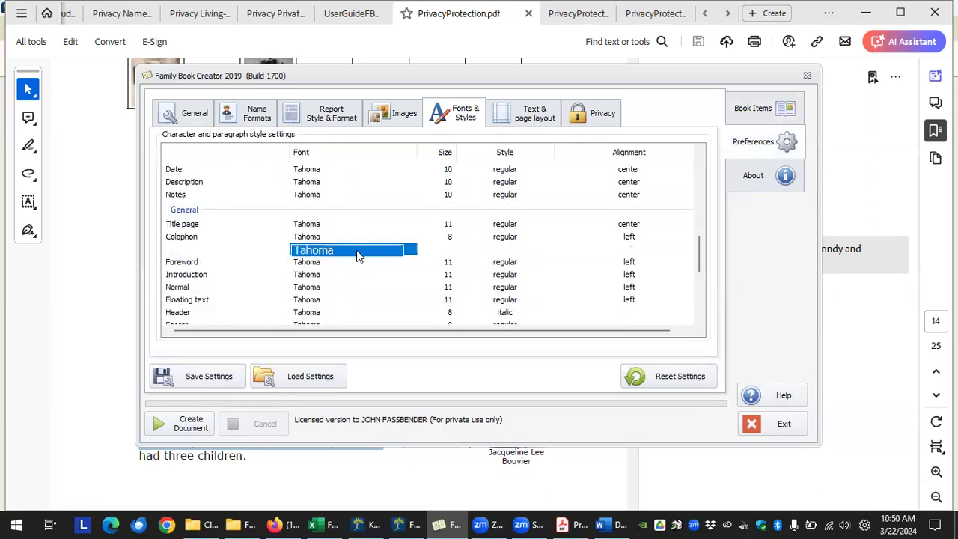
left_click(406, 251)
left_click(410, 250)
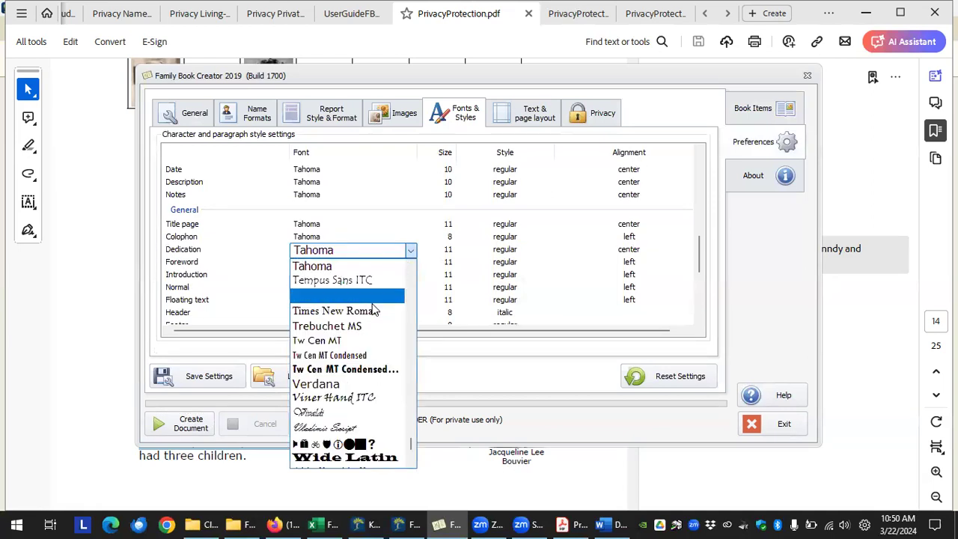
left_click(360, 327)
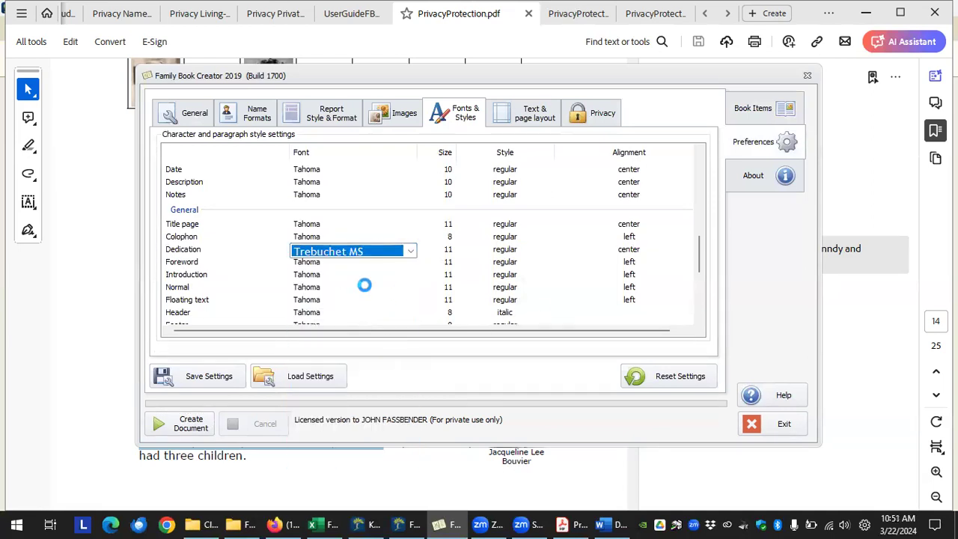
Step: Compare the fonts of the dedication's centered opening lines and its manually formatted paragraph with the new Dedication style
left_click(750, 112)
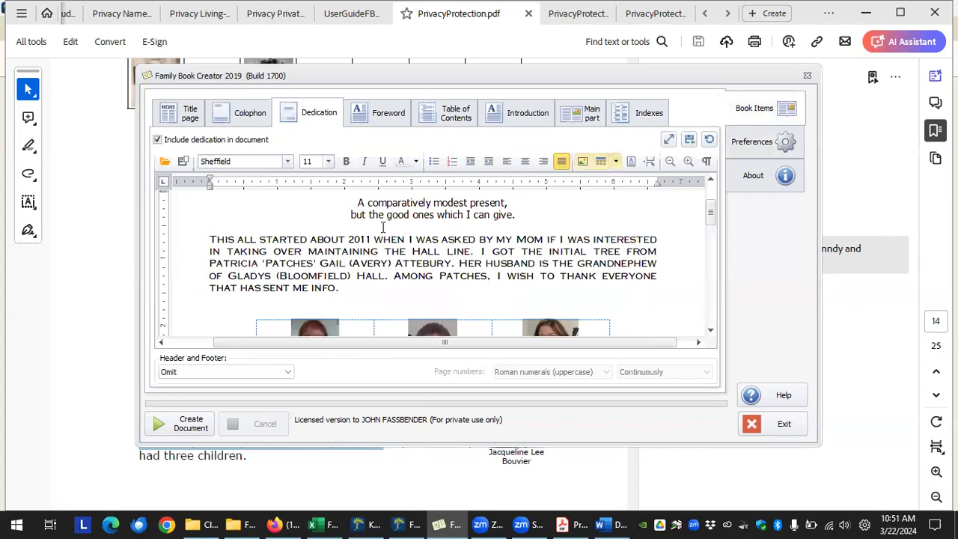
left_click(423, 208)
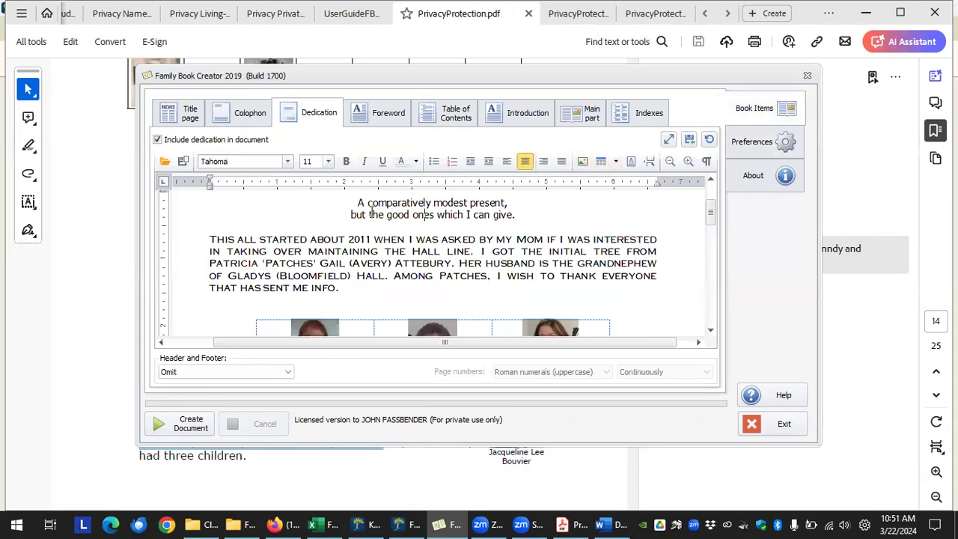
left_click(391, 237)
left_click(420, 207)
scroll(419, 253, "down", 2)
scroll(446, 271, "up", 3)
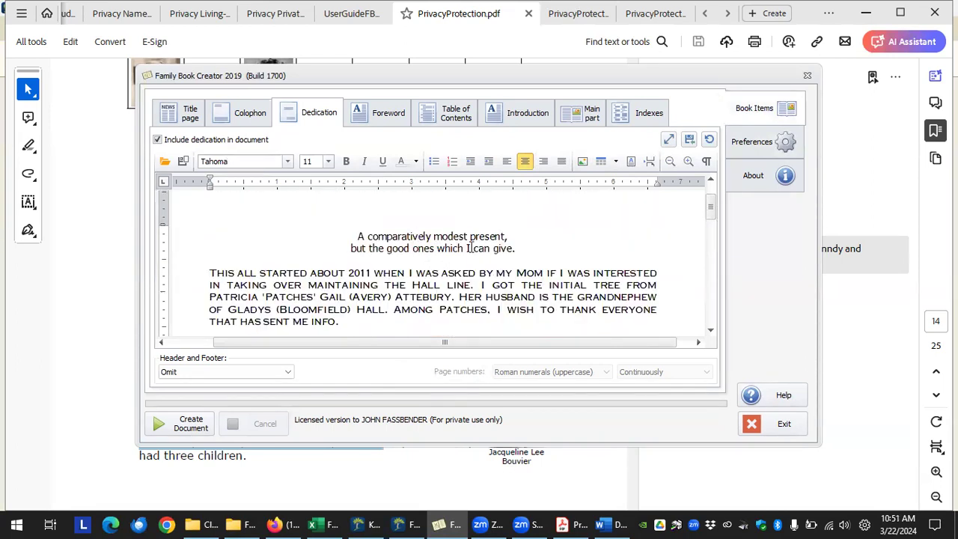
Step: Check the fonts used by the closing quotation and its attribution at the end of the dedication
scroll(468, 273, "down", 5)
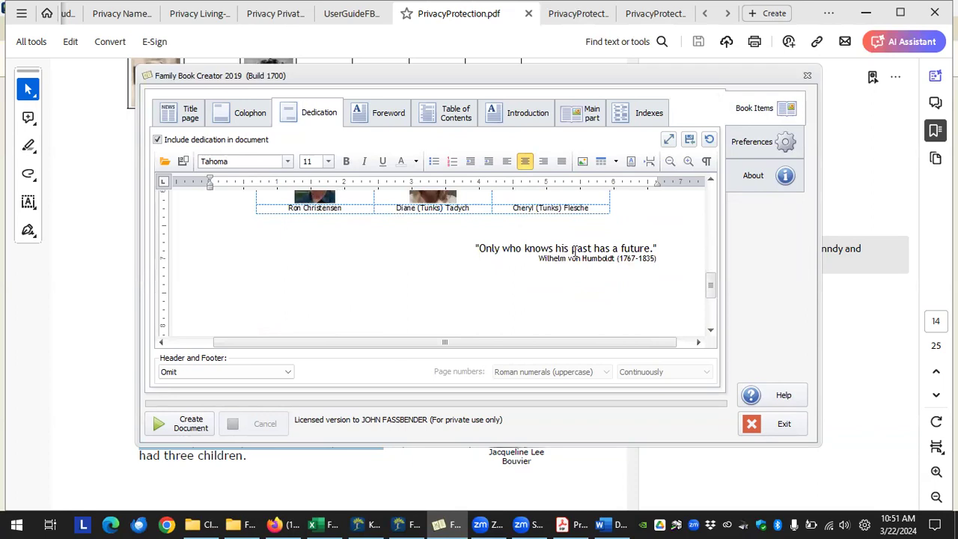
left_click(573, 258)
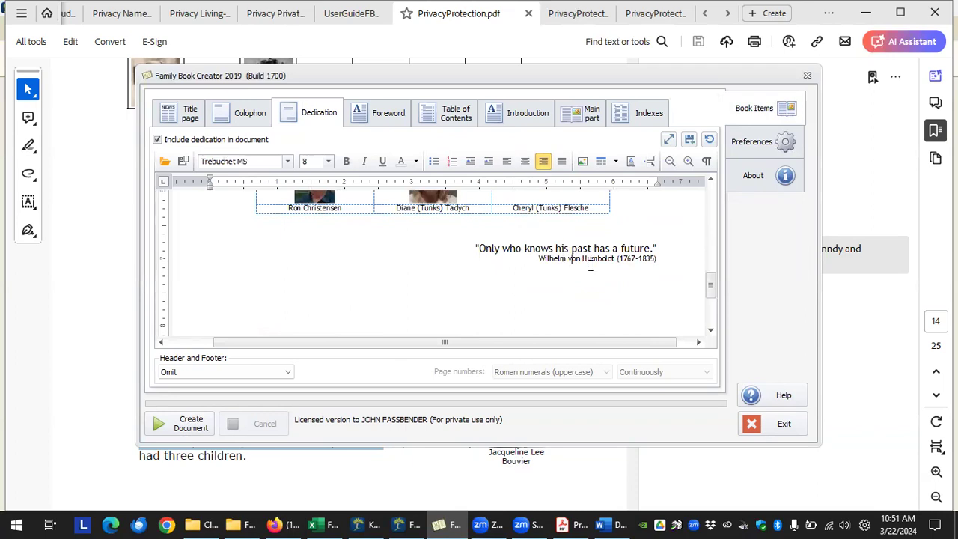
left_click(600, 259)
left_click(591, 248)
left_click(584, 261)
scroll(583, 258, "down", 1)
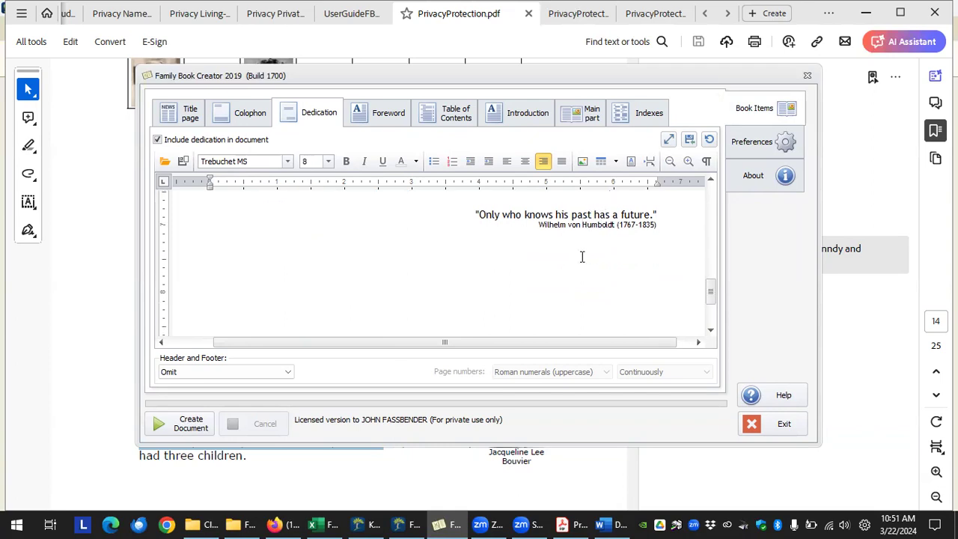
Step: Recheck the Dedication font preference, and look through the title page, colophon, dedication, foreword and introduction book items
left_click(757, 142)
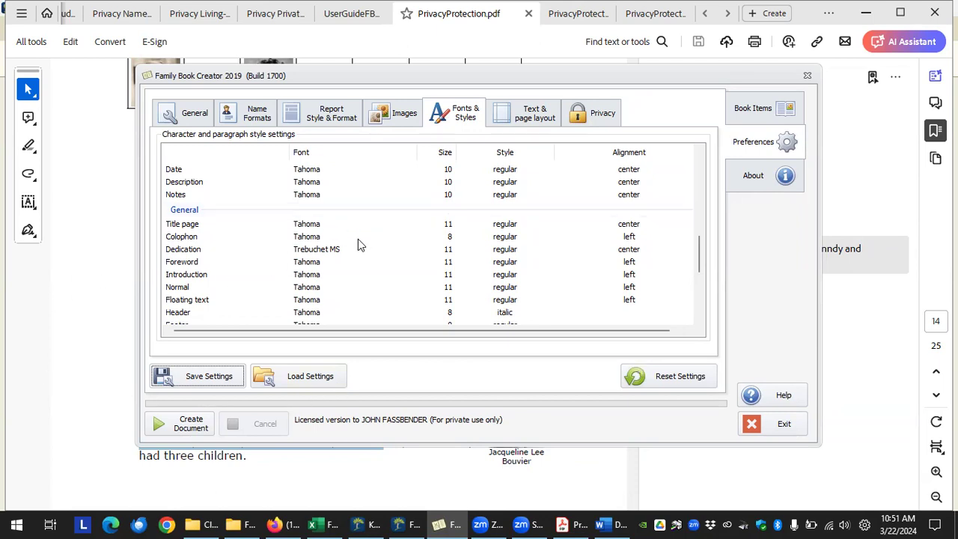
left_click(756, 107)
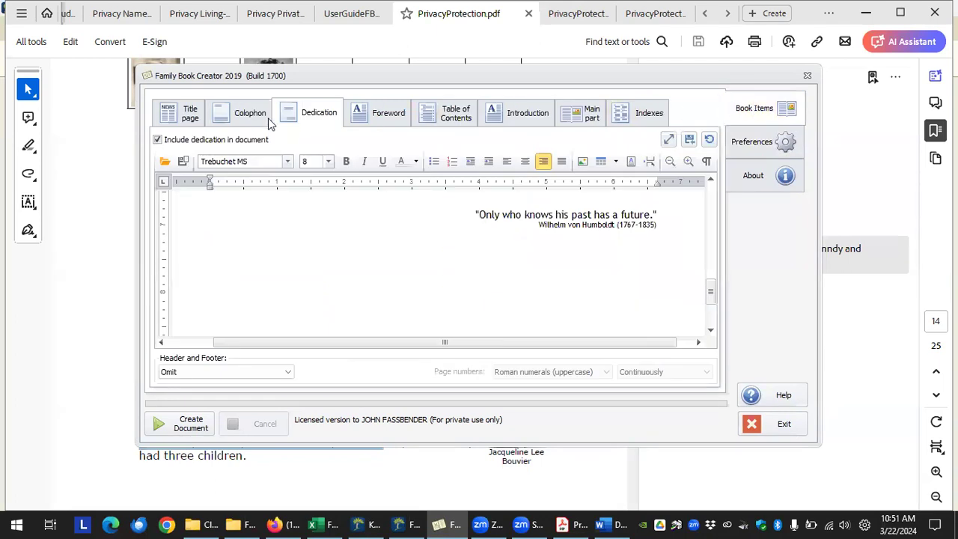
left_click(191, 116)
left_click(253, 116)
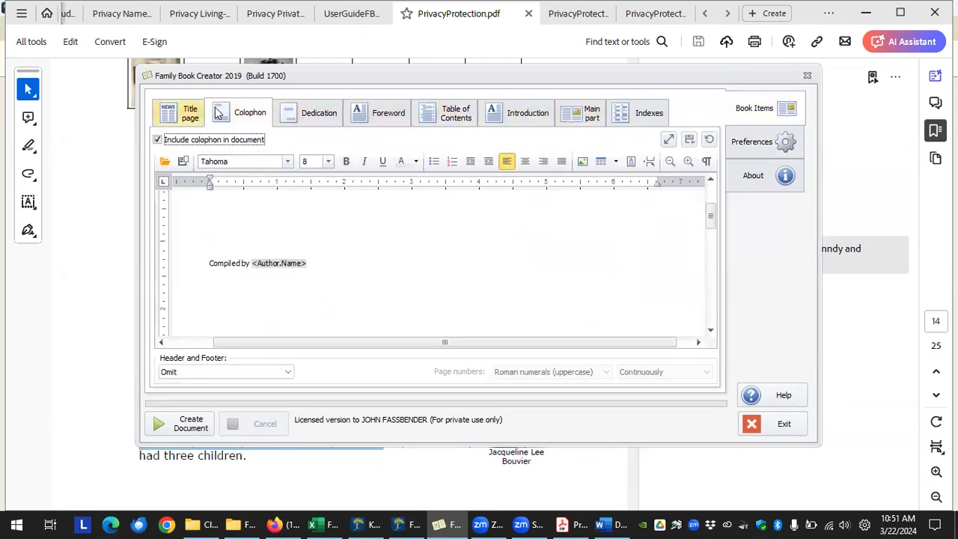
left_click(522, 119)
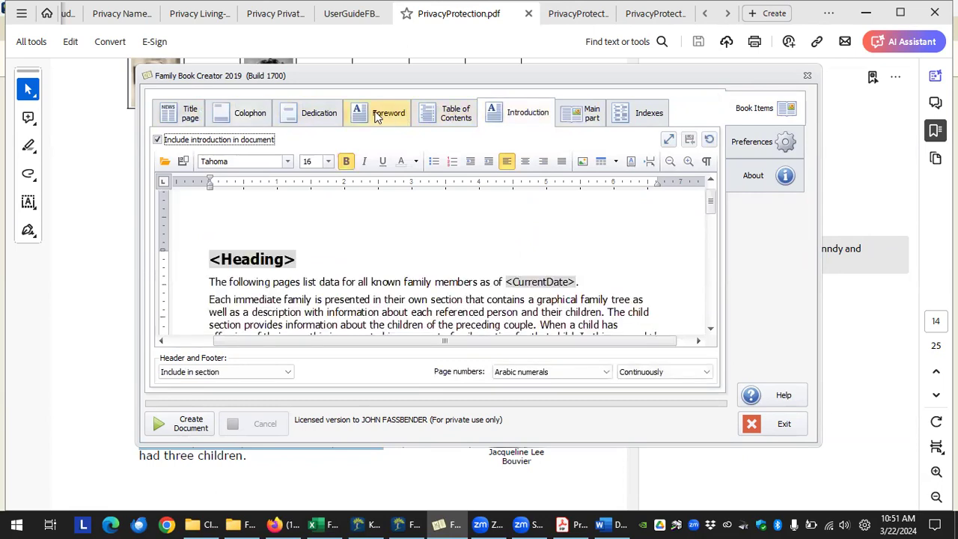
left_click(384, 116)
left_click(329, 116)
left_click(251, 114)
left_click(189, 114)
left_click(251, 114)
left_click(306, 116)
left_click(387, 114)
left_click(517, 116)
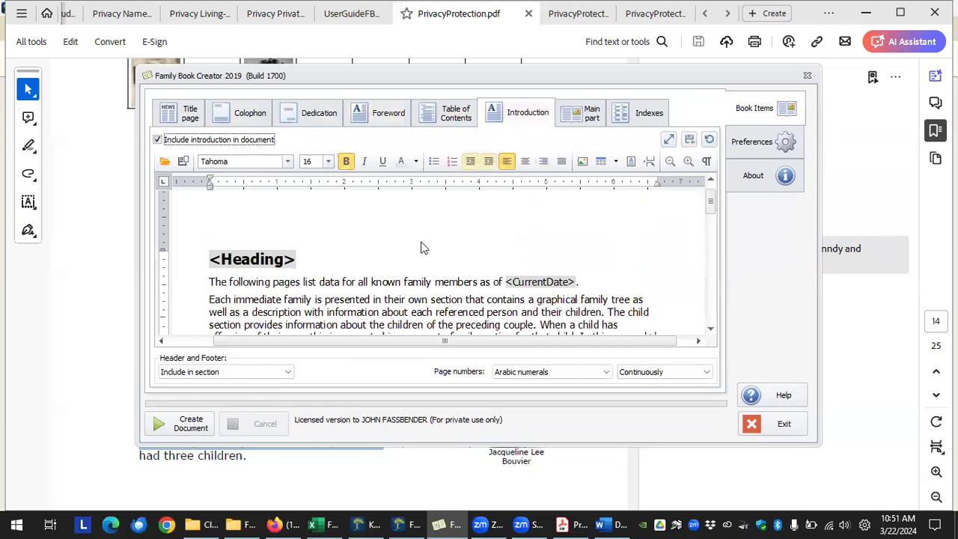
Step: Examine the introduction's body text and compare its font with the Introduction style in the preferences
scroll(374, 298, "down", 3)
scroll(374, 298, "down", 4)
scroll(372, 297, "up", 2)
left_click(382, 253)
left_click_drag(439, 299, 314, 215)
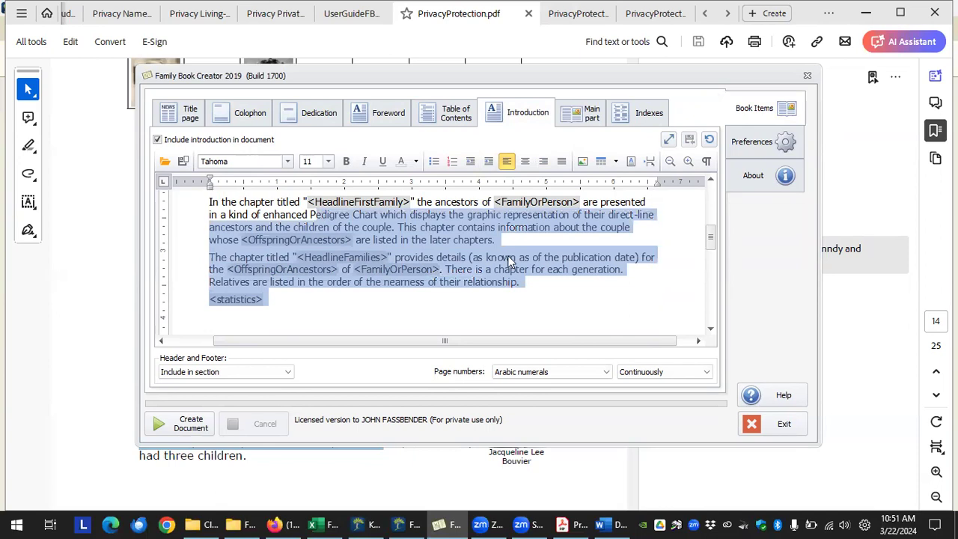
left_click(757, 148)
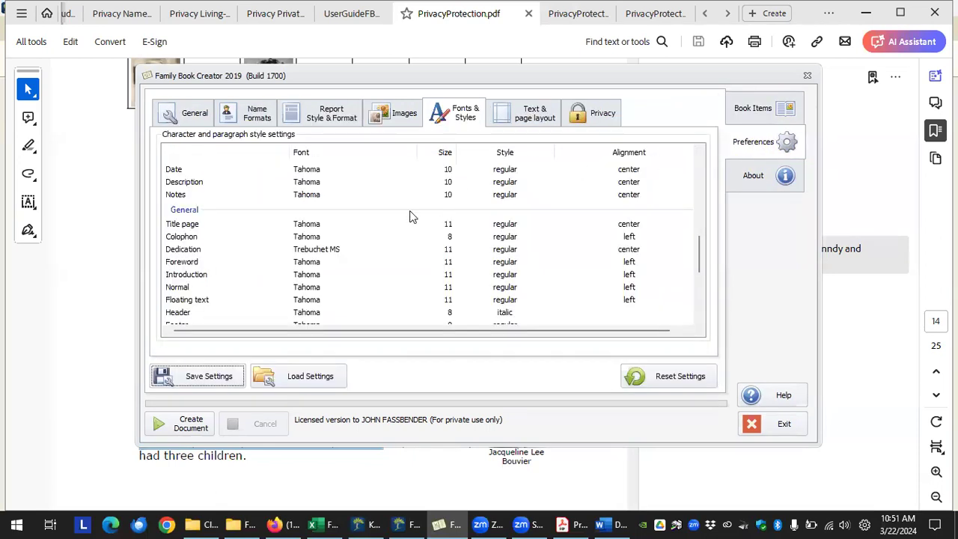
Step: Recheck the Introduction style's font, and look through the introduction, title page, colophon and dedication book items
left_click(191, 224)
left_click(180, 276)
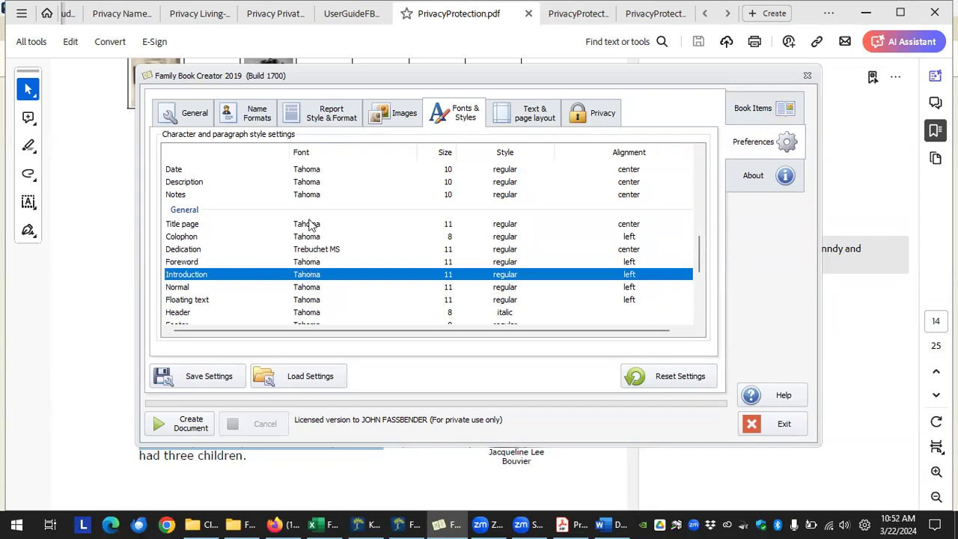
left_click(752, 108)
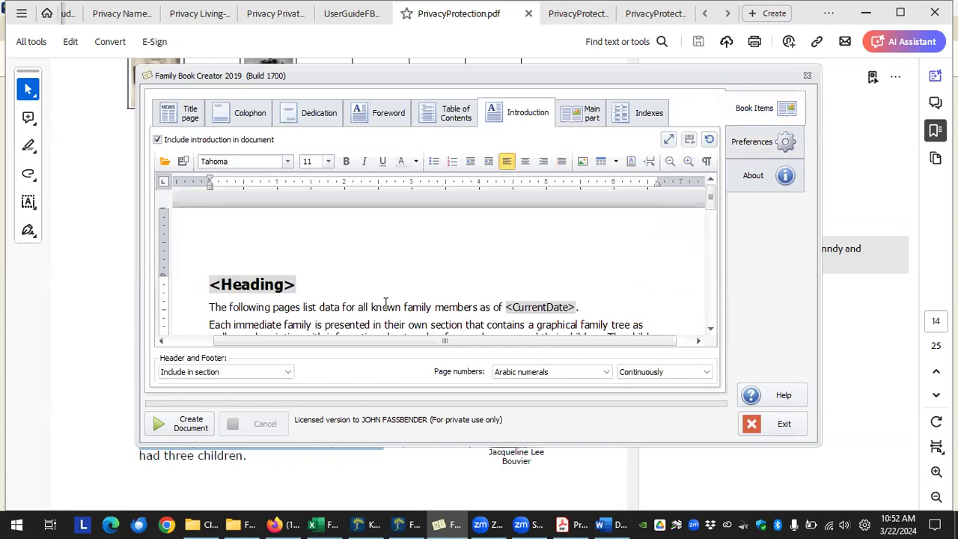
left_click(180, 118)
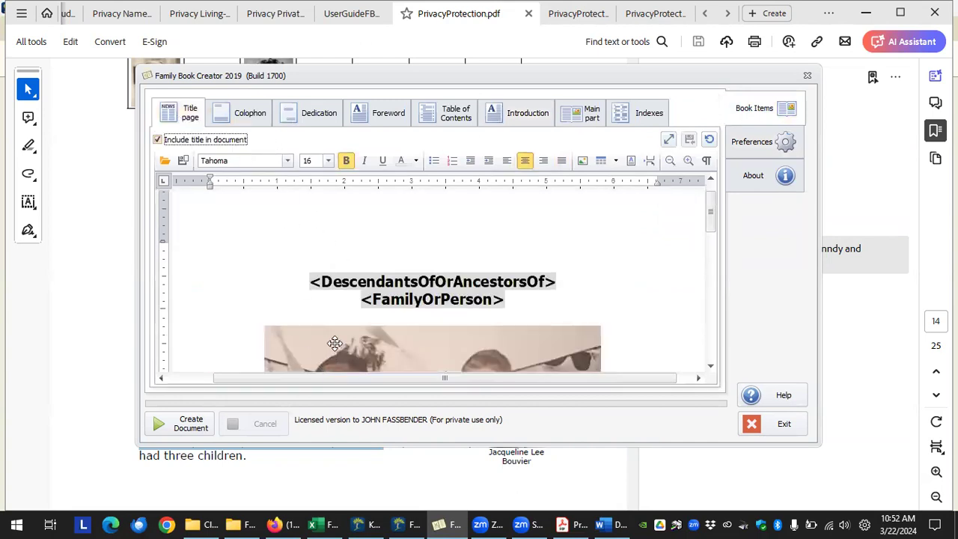
scroll(335, 344, "down", 5)
scroll(385, 326, "down", 2)
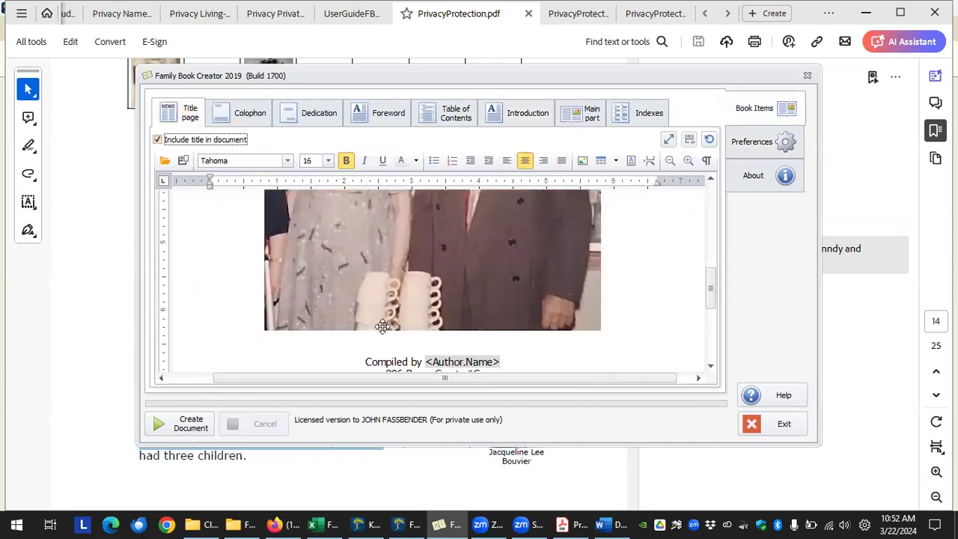
left_click(247, 113)
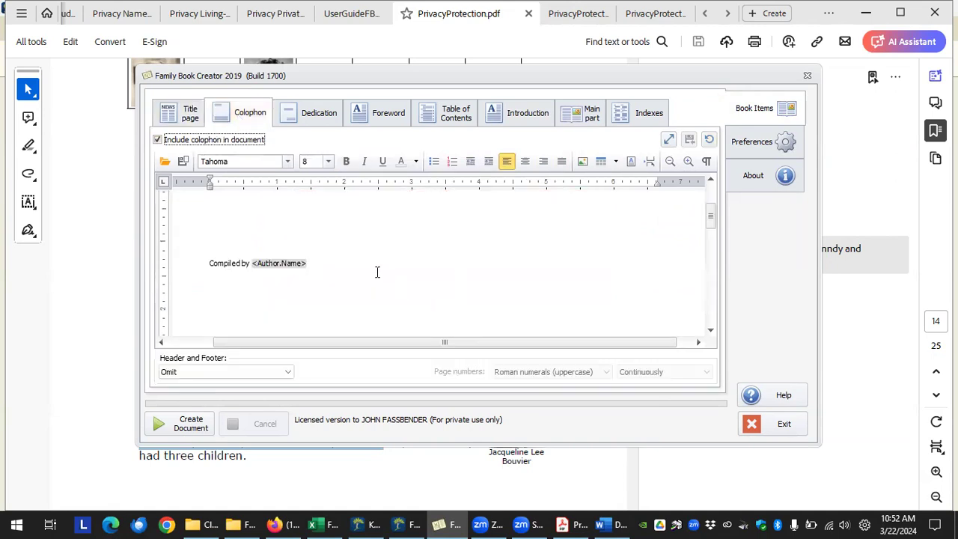
left_click(322, 122)
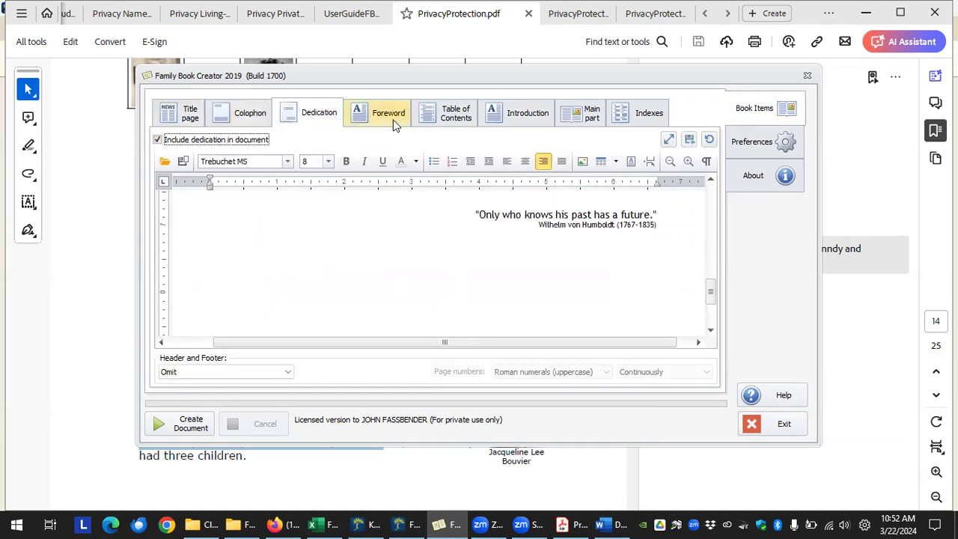
Step: Set the default font for all elements to Verdana in the font and style preferences
left_click(757, 144)
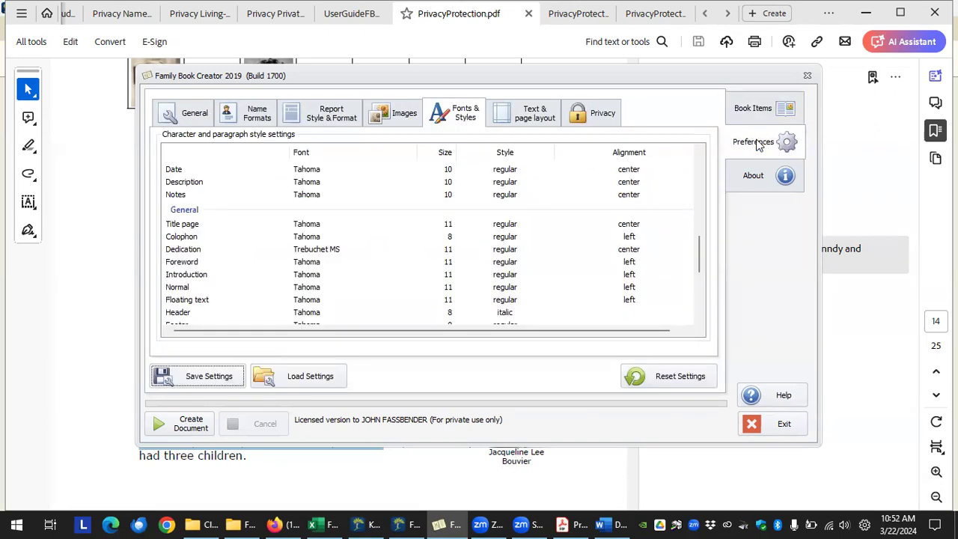
scroll(372, 292, "up", 10)
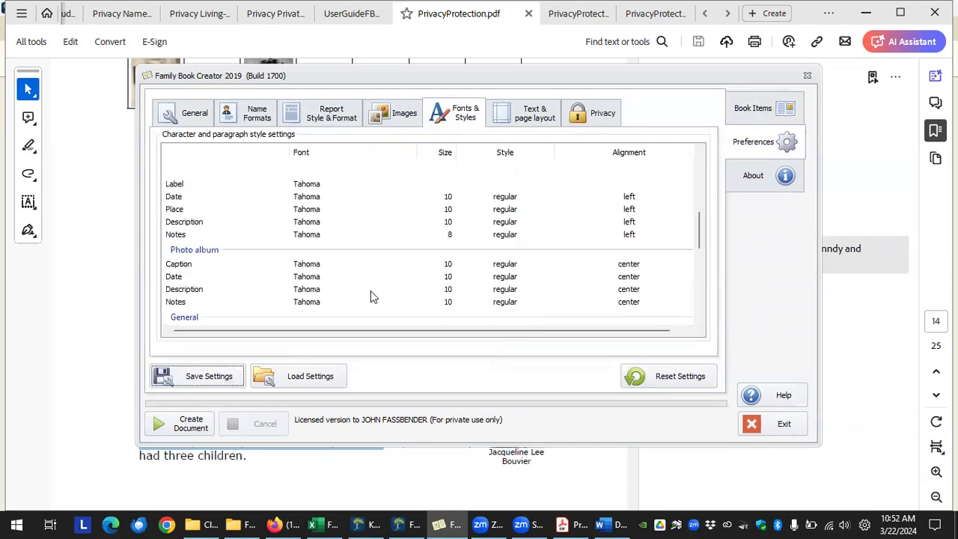
left_click(352, 182)
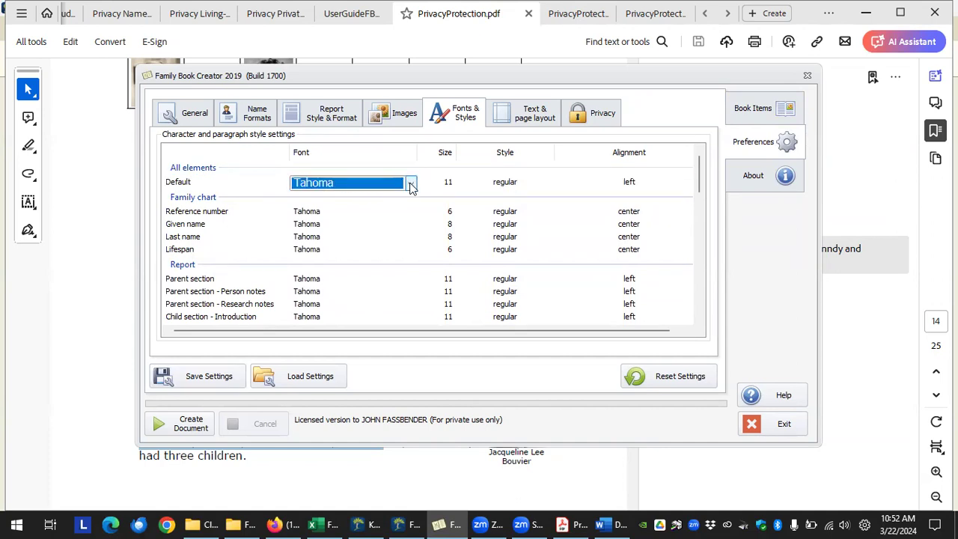
left_click(411, 184)
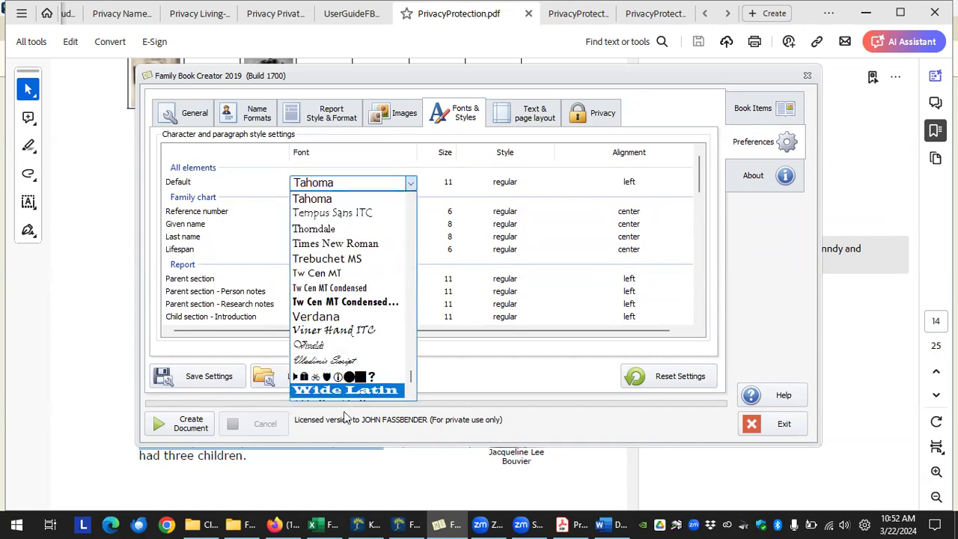
scroll(352, 378, "down", 1)
left_click(363, 307)
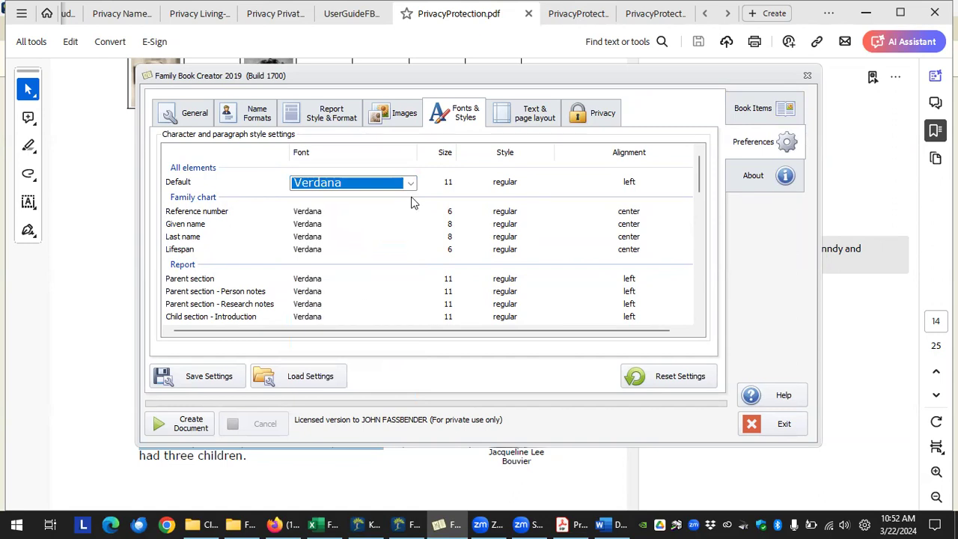
Step: Set the default font for all elements to Tahoma
left_click(410, 183)
scroll(354, 279, "up", 6)
scroll(344, 295, "up", 1)
scroll(344, 303, "down", 1)
left_click(333, 347)
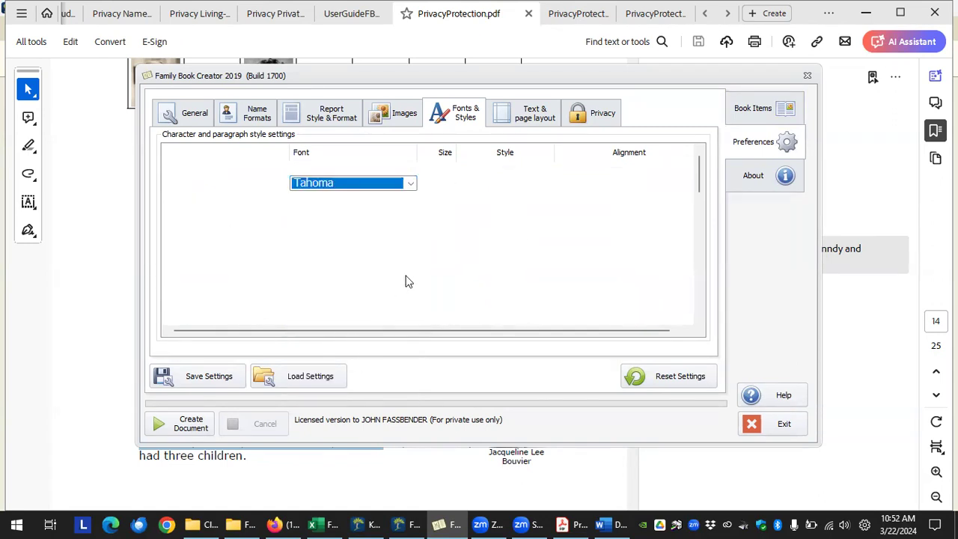
Step: Set the default font for all elements to Sans Serif Collection
left_click(411, 184)
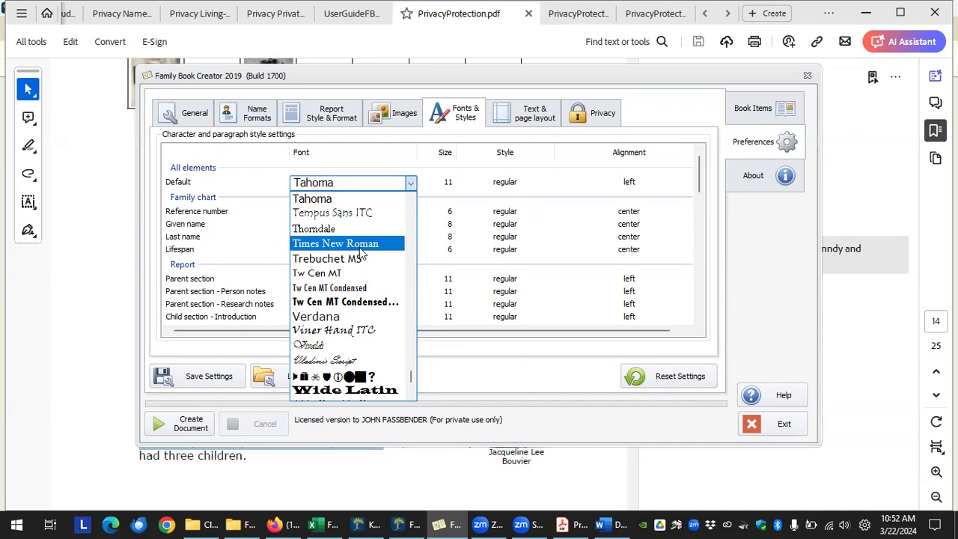
scroll(361, 253, "up", 20)
scroll(358, 255, "up", 20)
scroll(357, 256, "down", 20)
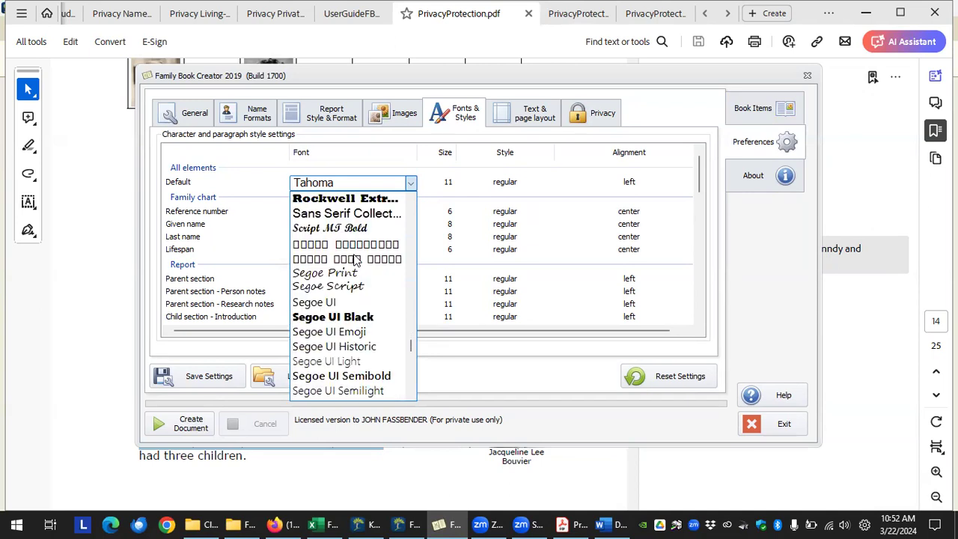
left_click(351, 213)
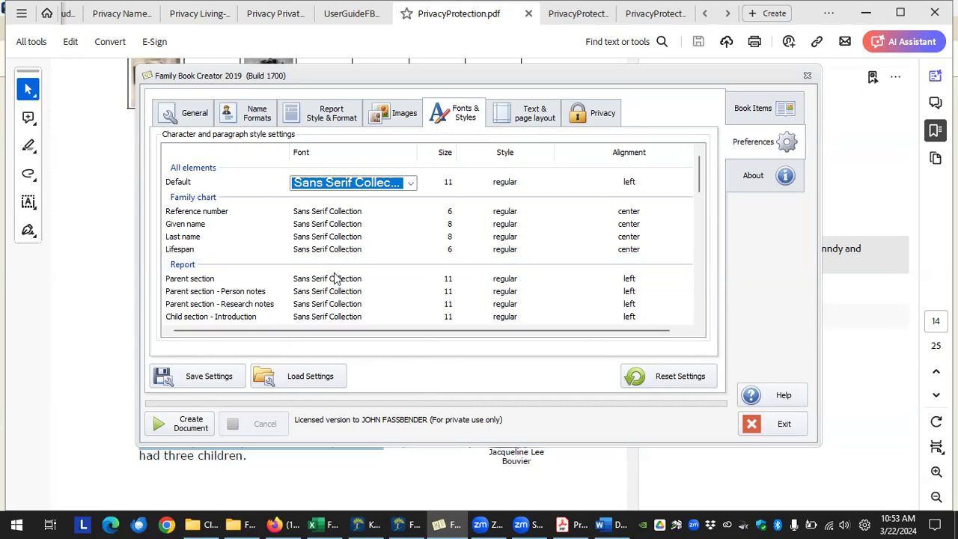
Step: Check the family chart styles' fonts, and look through the page layout, privacy, report style and name format preferences
left_click(348, 225)
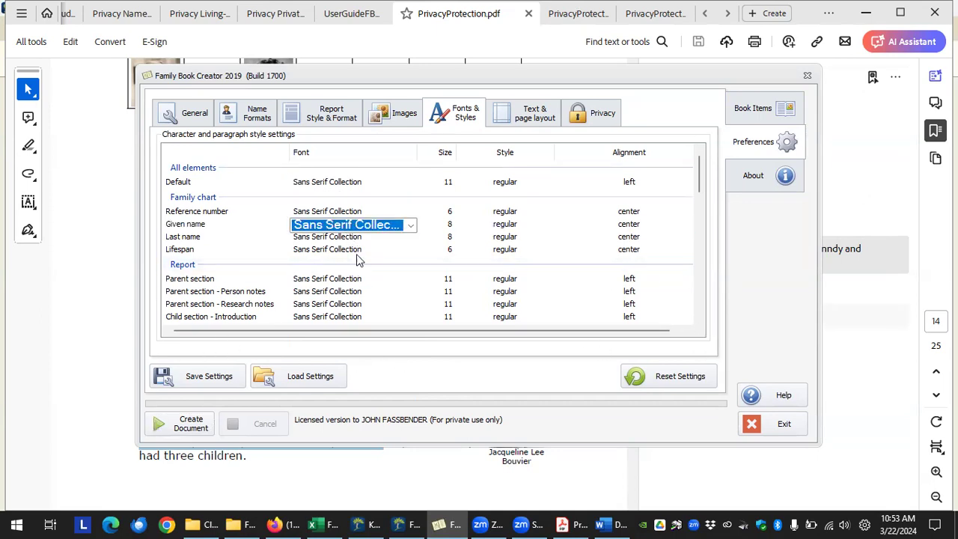
left_click(357, 253)
left_click(507, 269)
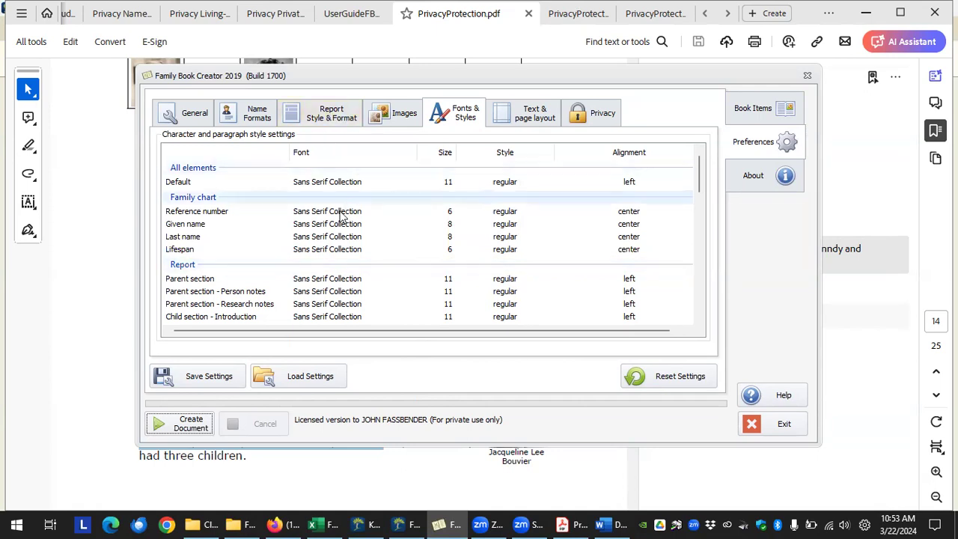
left_click(533, 118)
left_click(580, 116)
left_click(348, 113)
left_click(257, 120)
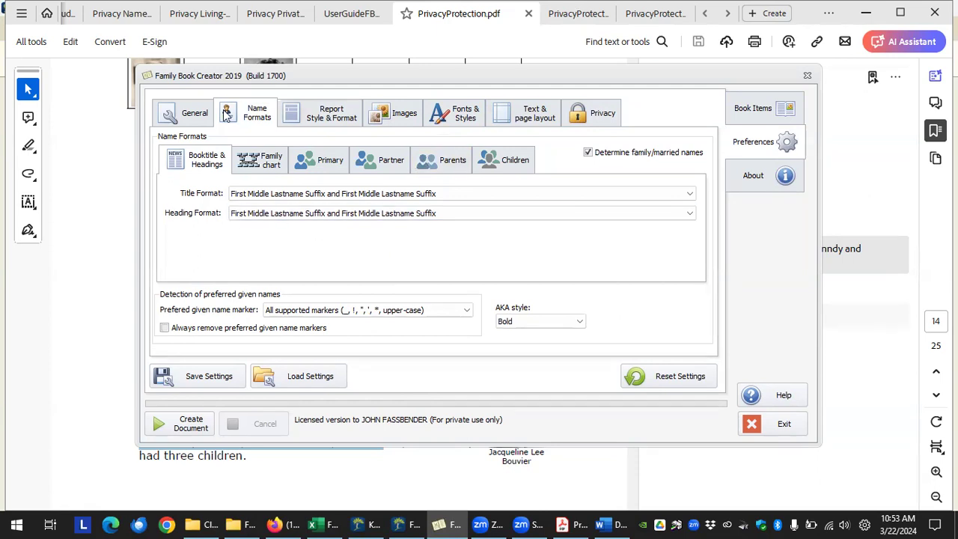
Step: Look through the colophon, dedication, foreword and introduction book items to check how the new default font affects them
left_click(755, 109)
left_click(250, 116)
left_click(316, 114)
left_click(372, 115)
left_click(511, 113)
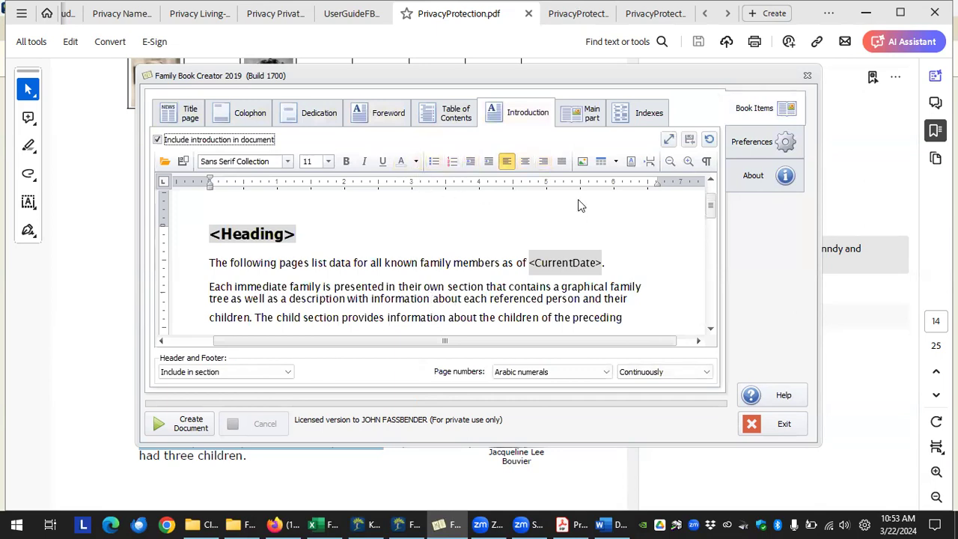
Step: View the family chart name format, and the main part's items to include for primary persons, partners and children with a main section
left_click(763, 143)
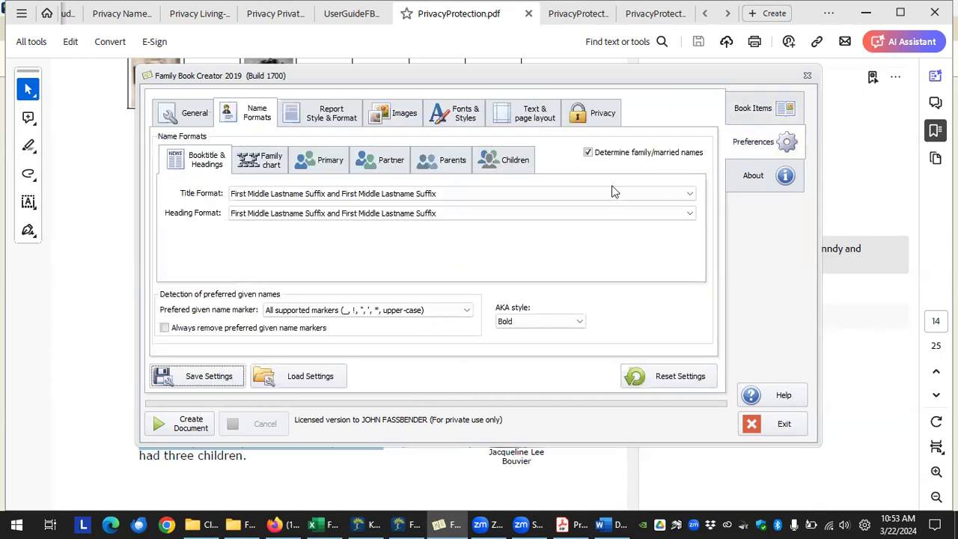
left_click(275, 164)
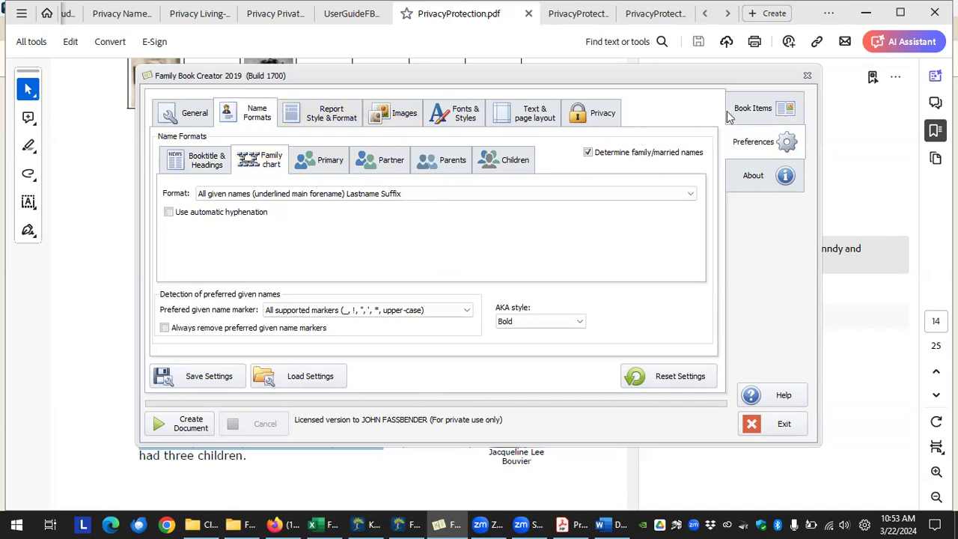
left_click(758, 111)
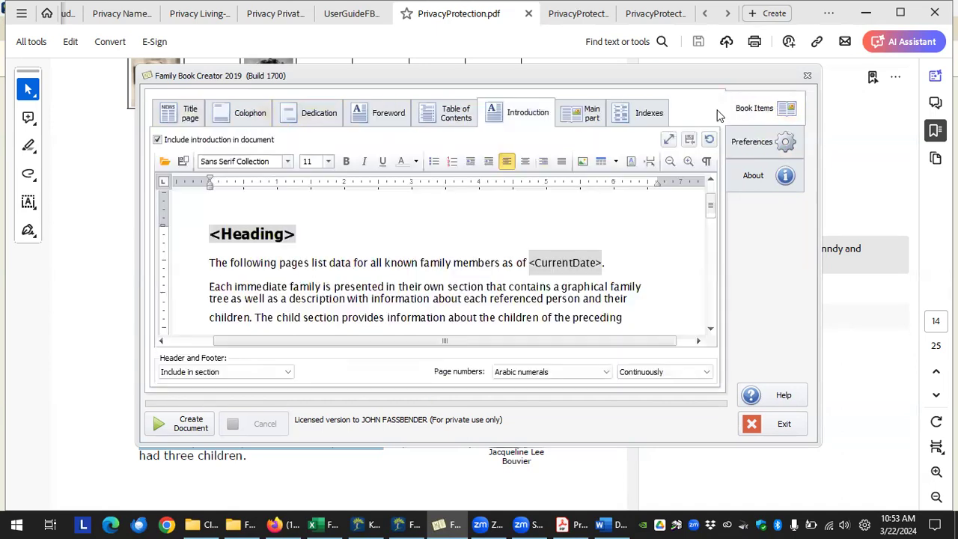
left_click(571, 120)
left_click(261, 152)
left_click(264, 192)
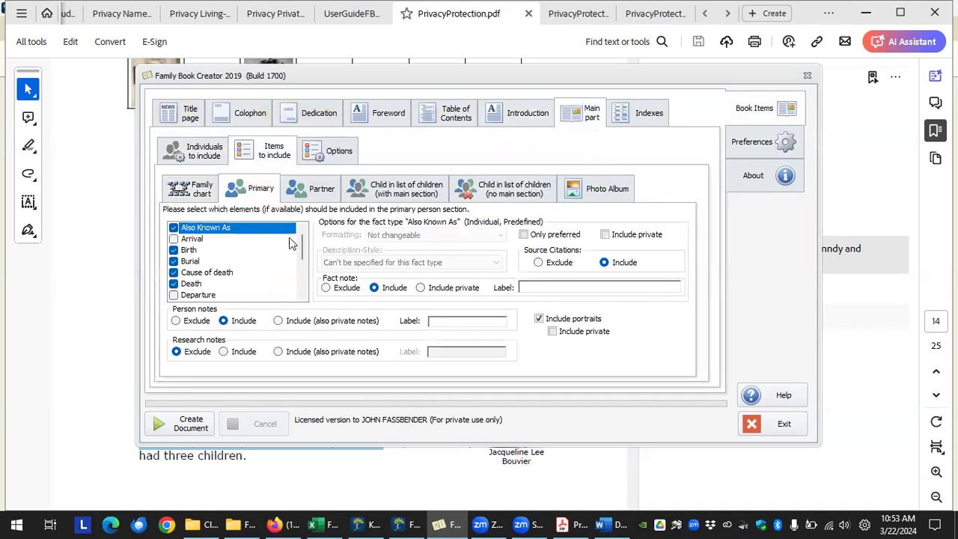
left_click(313, 193)
left_click(441, 194)
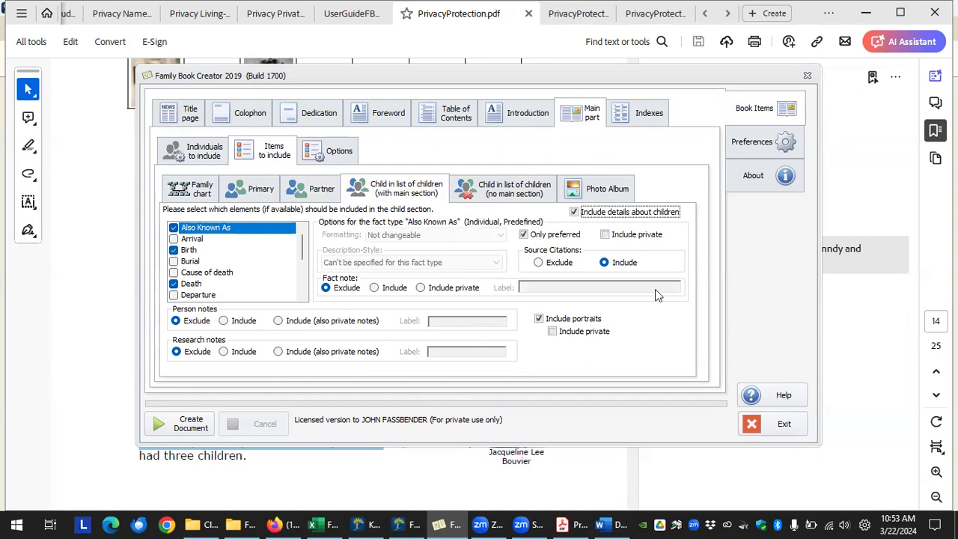
Step: Start saving the settings and choose the file type Book Creator Settings (up to Version 2017) (*.bcs)
left_click(758, 145)
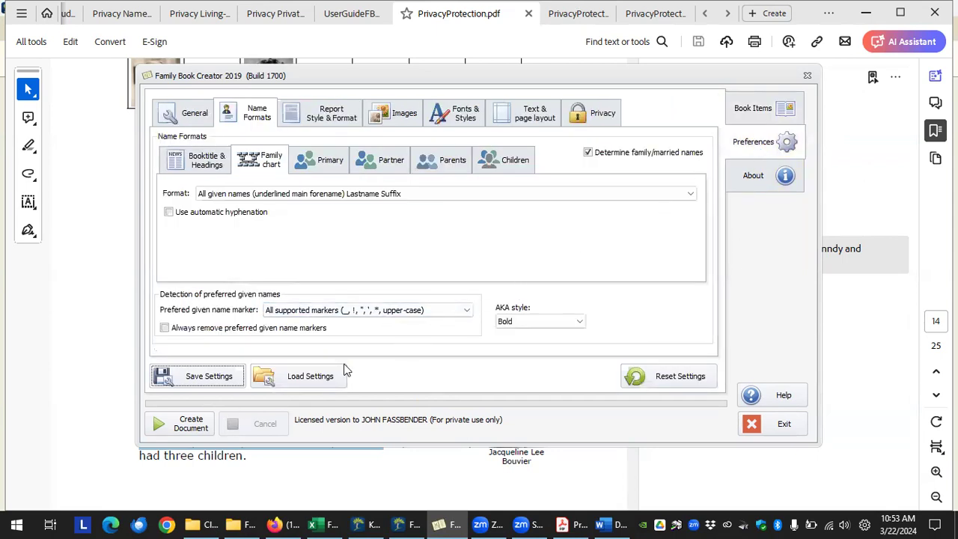
left_click(206, 380)
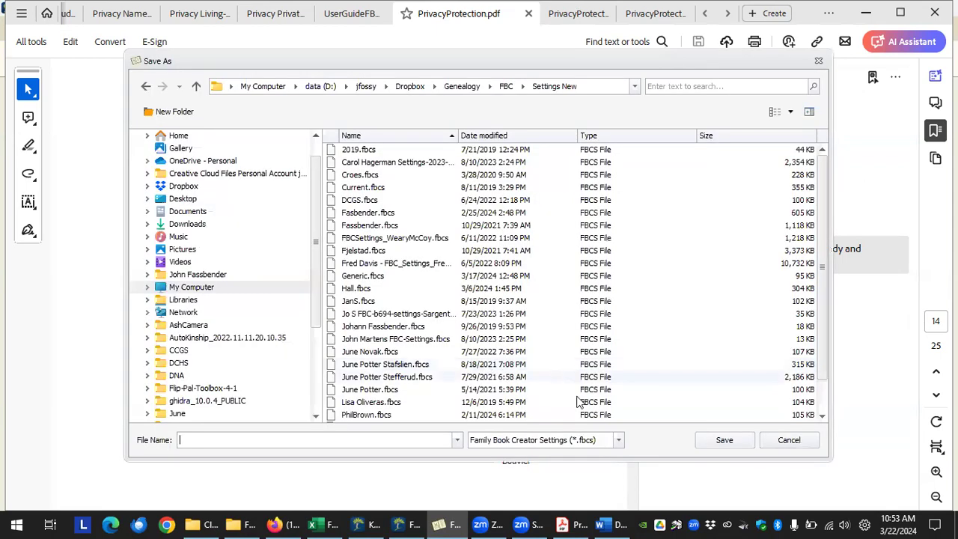
left_click(619, 440)
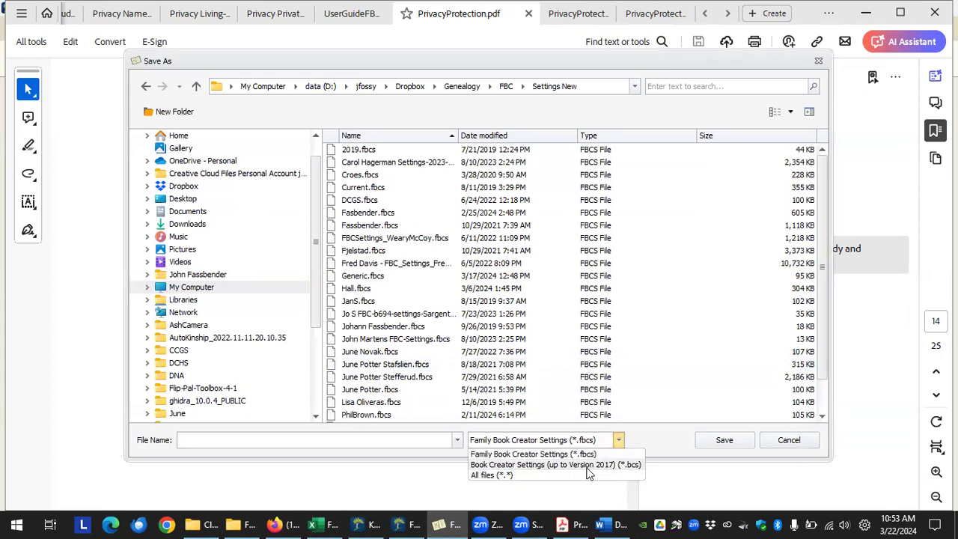
left_click(595, 466)
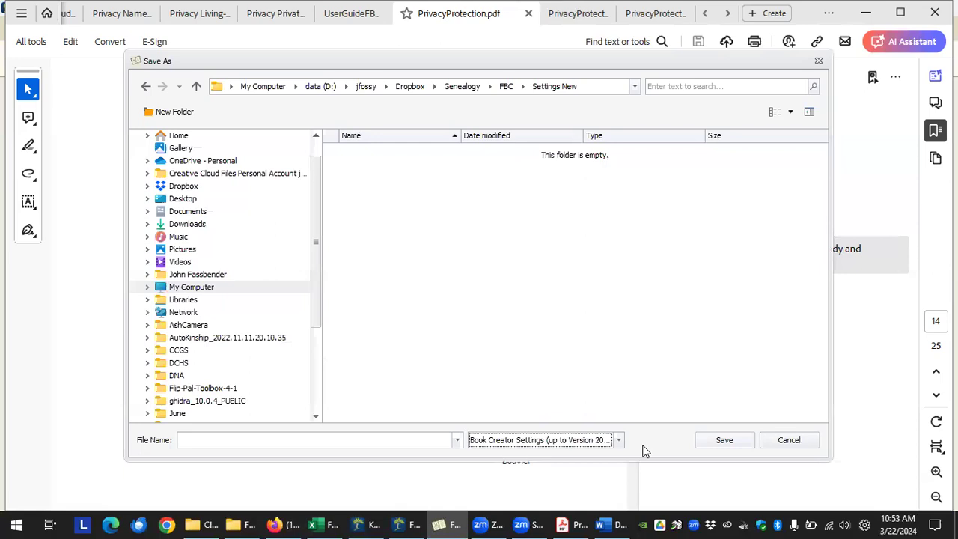
left_click(785, 441)
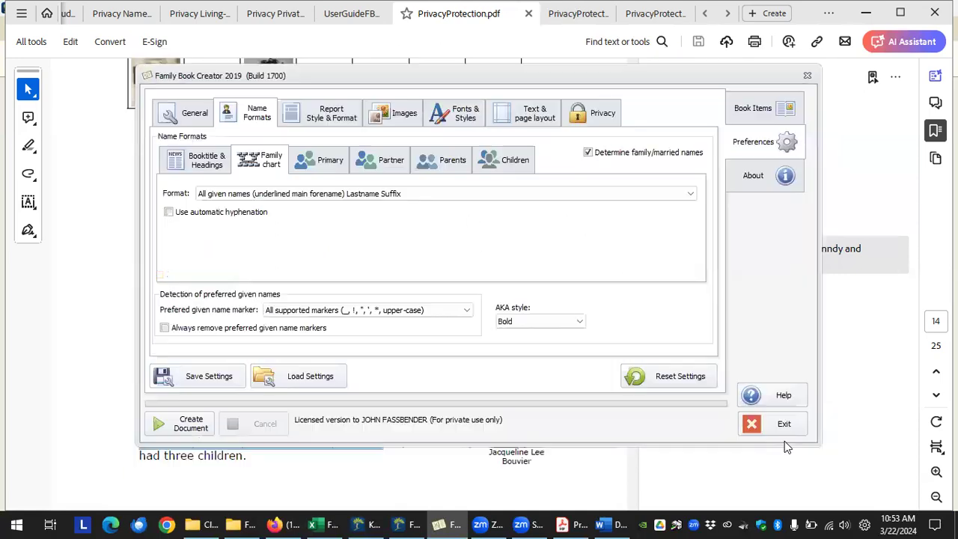
Step: Review the title page, colophon, dedication, foreword and introduction as book items stored with the settings
left_click(755, 108)
left_click(170, 118)
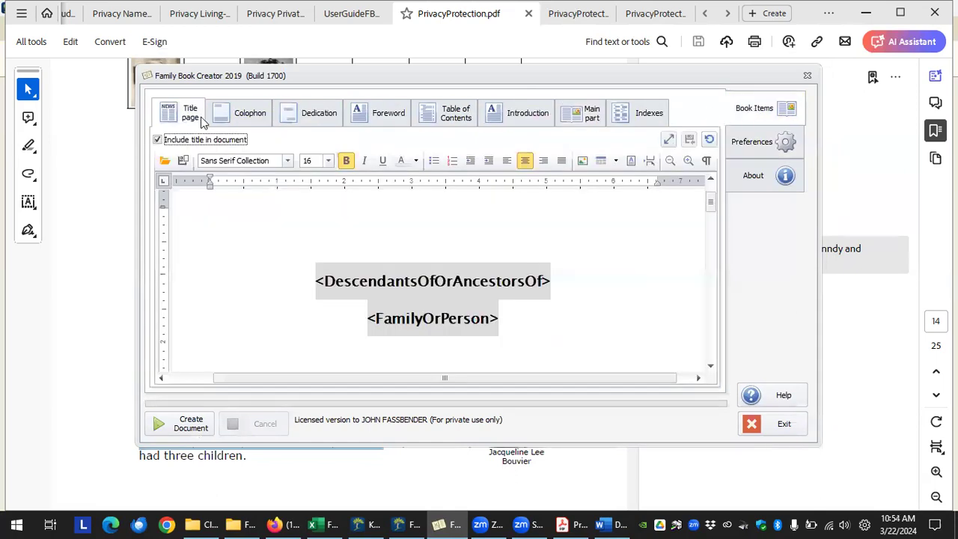
left_click(244, 117)
left_click(326, 114)
left_click(379, 117)
left_click(534, 120)
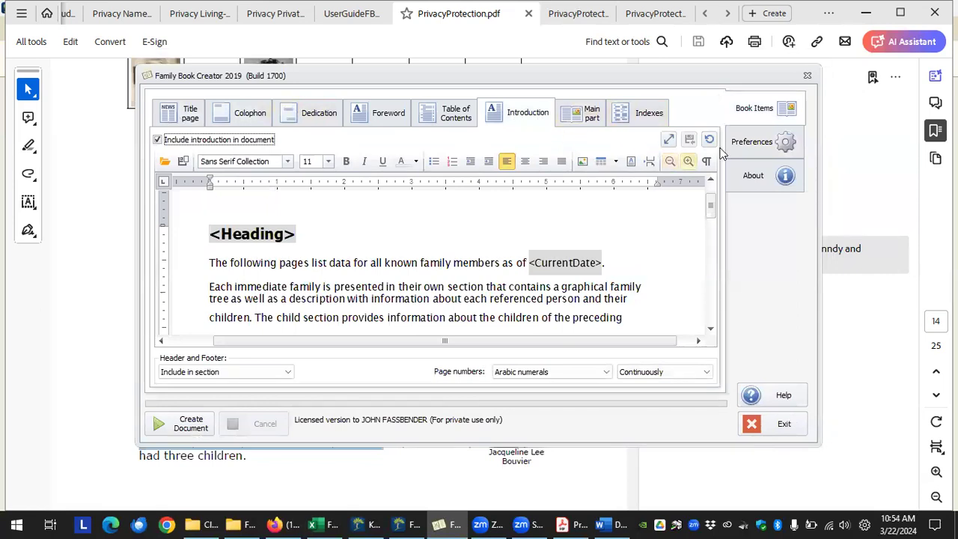
Step: Browse the FBC folder for saved settings files to load, and view the General preferences
left_click(756, 149)
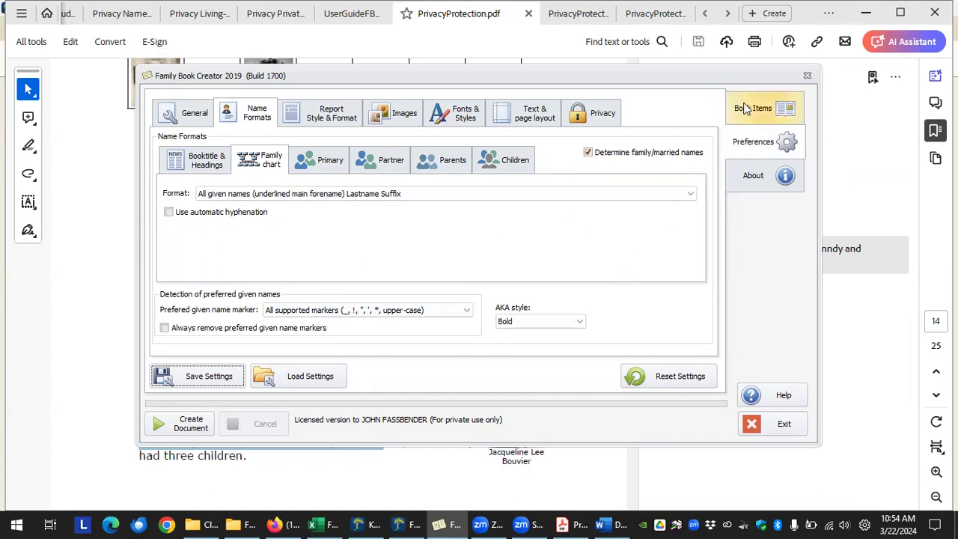
left_click(307, 376)
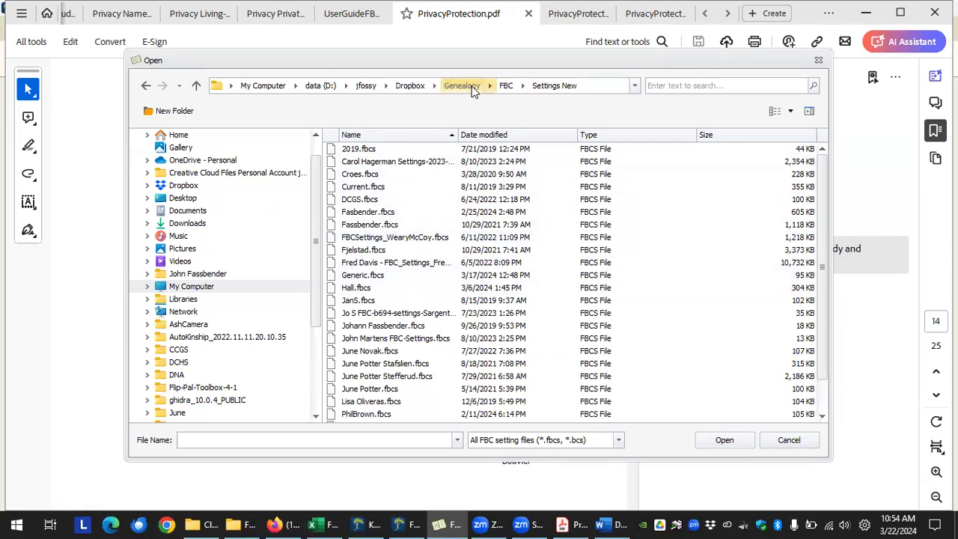
left_click(506, 86)
double_click(378, 225)
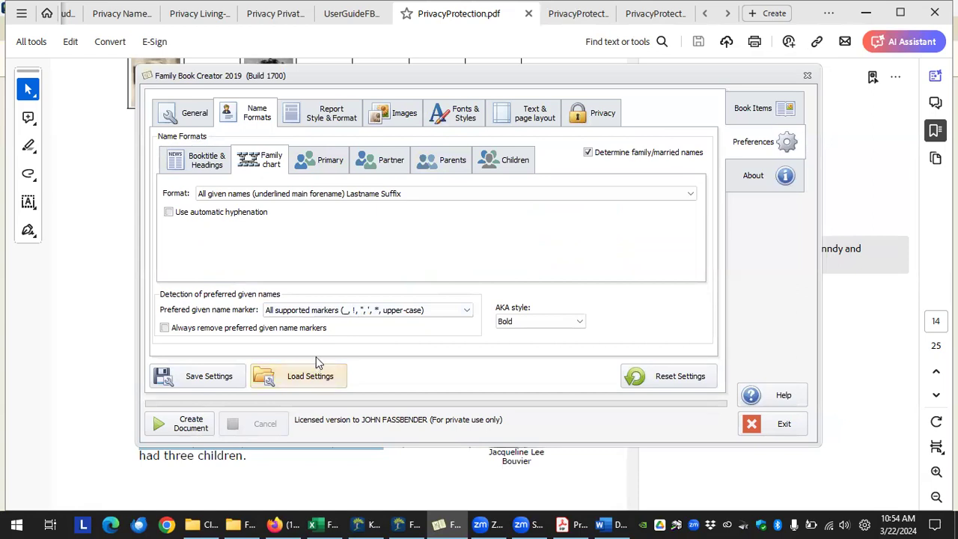
left_click(196, 119)
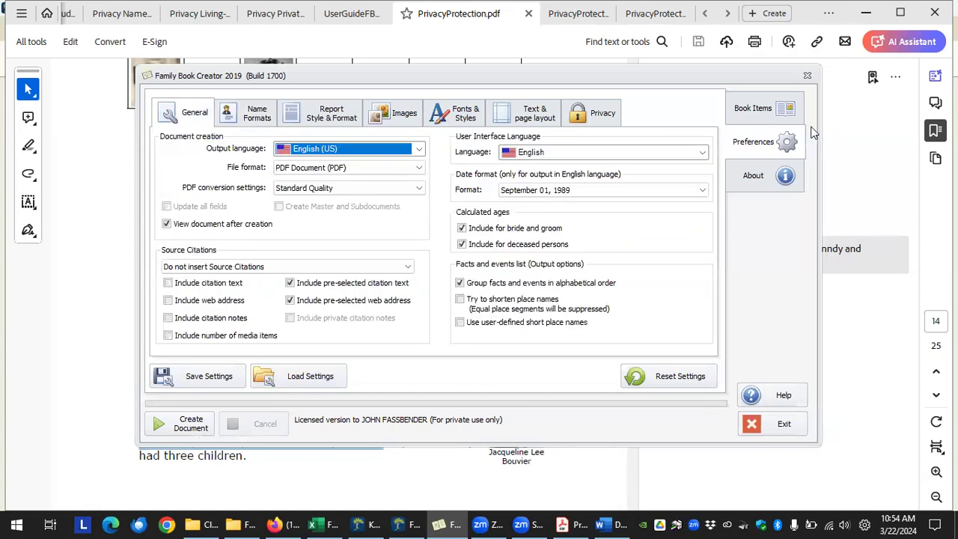
Step: Review the title page, dedication and foreword texts among the book items before loading other settings
left_click(754, 107)
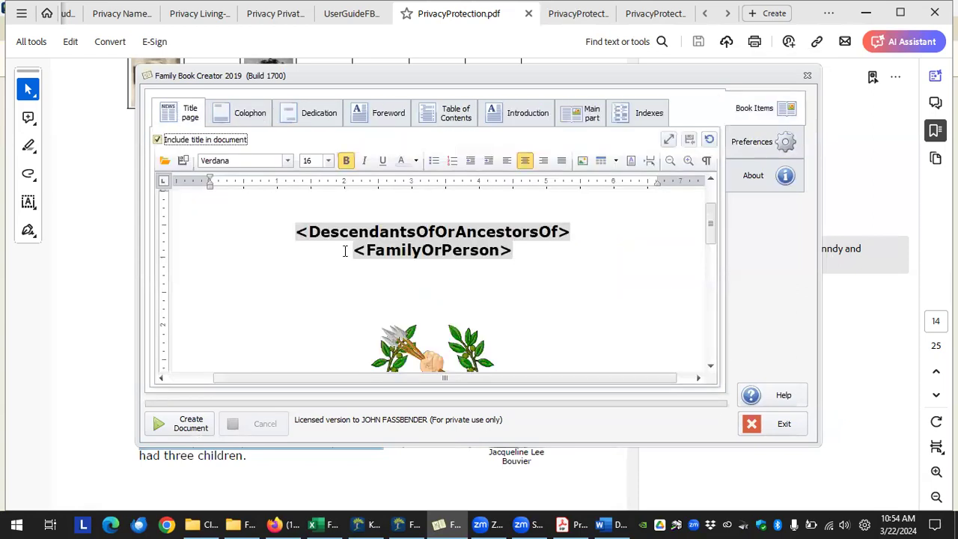
scroll(373, 328, "down", 5)
left_click(322, 119)
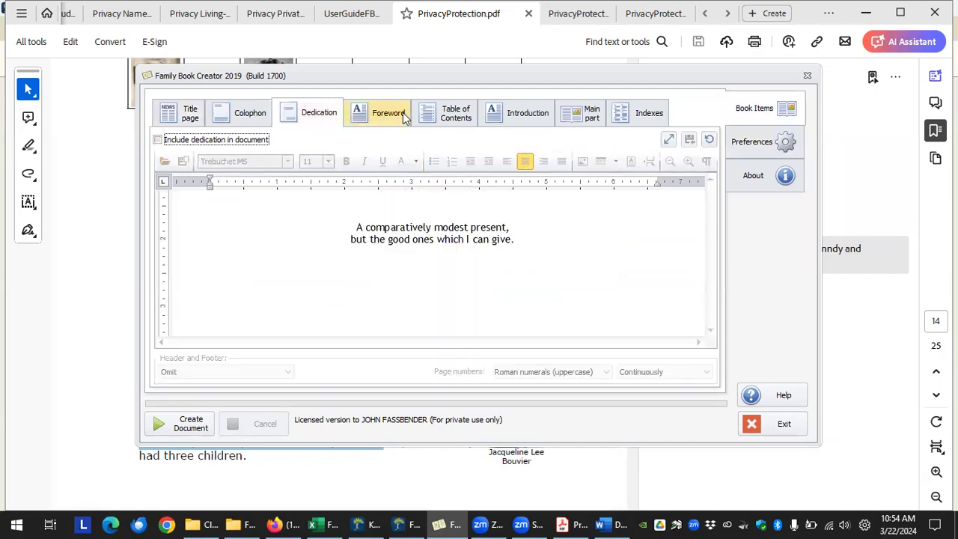
left_click(396, 118)
scroll(338, 280, "down", 3)
Step: Load the saved settings file New Master.bcs from the FBC folder through the preferences
left_click(763, 142)
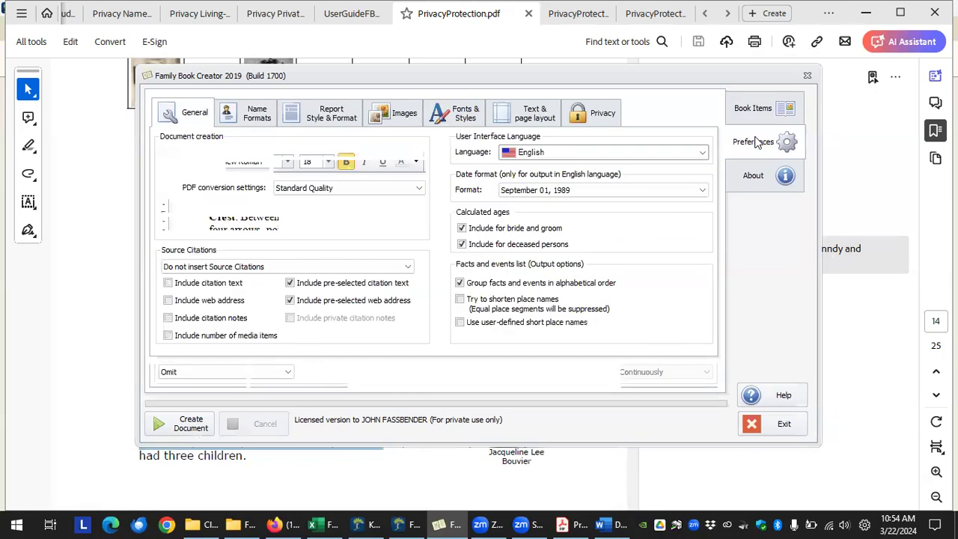
left_click(288, 377)
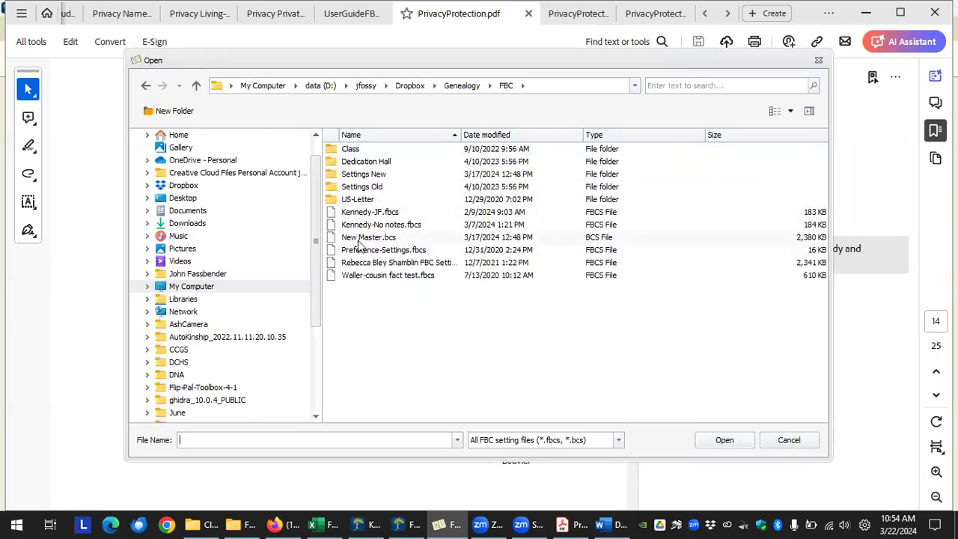
left_click(376, 239)
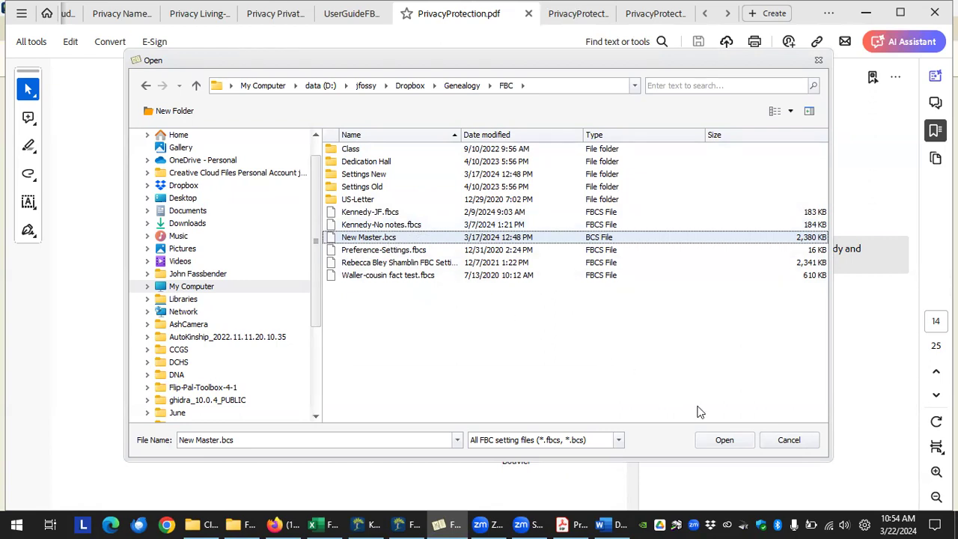
left_click(727, 441)
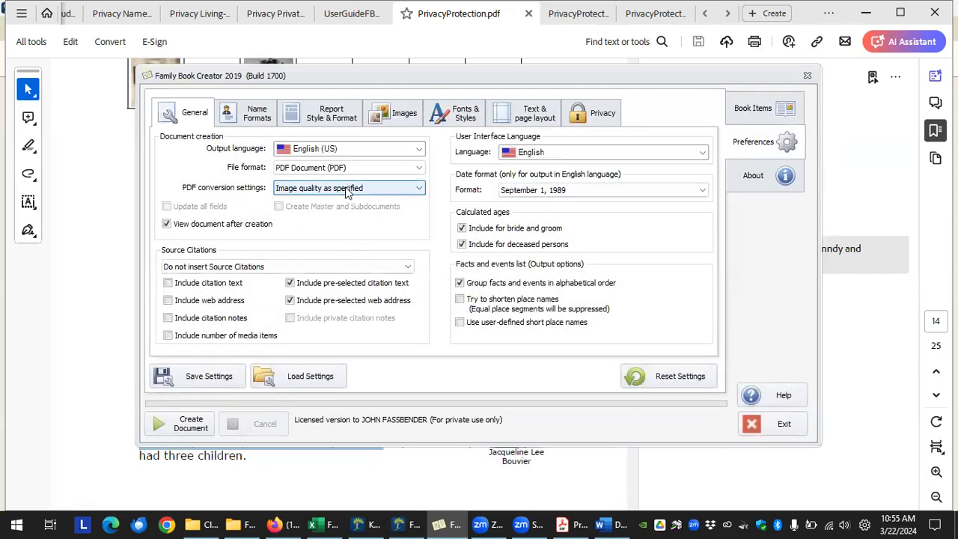
Step: Check the title page, colophon, dedication, foreword and introduction in the book items after loading the settings
left_click(751, 110)
left_click(191, 120)
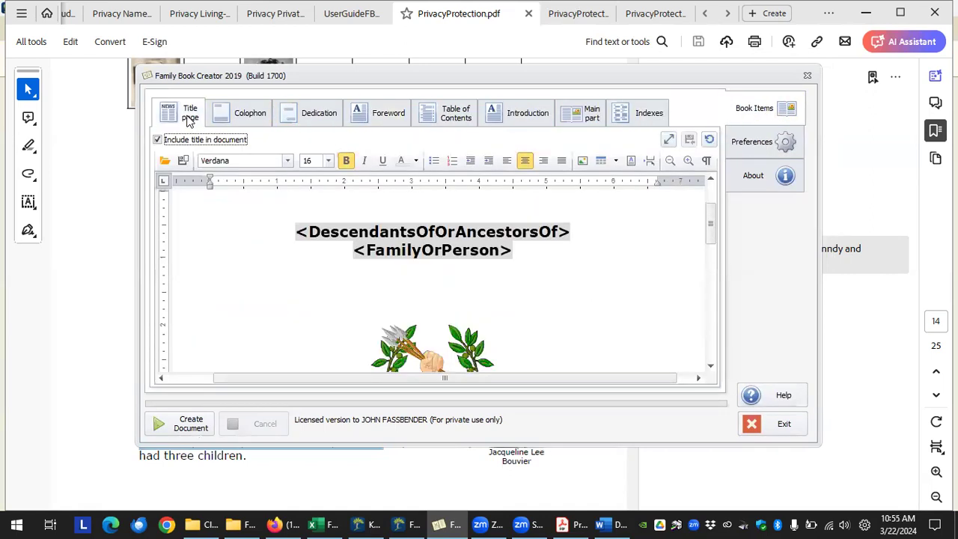
left_click(251, 116)
left_click(318, 114)
left_click(386, 114)
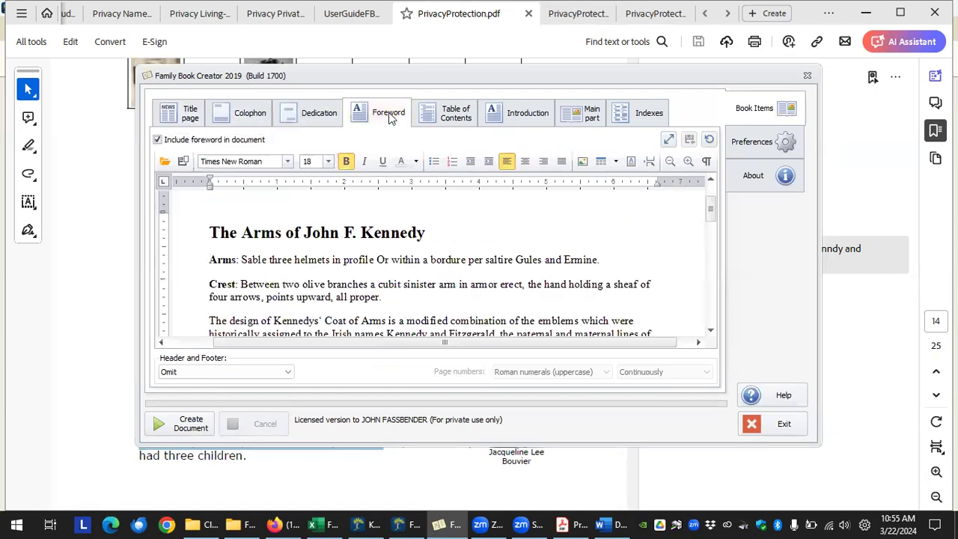
scroll(428, 281, "down", 3)
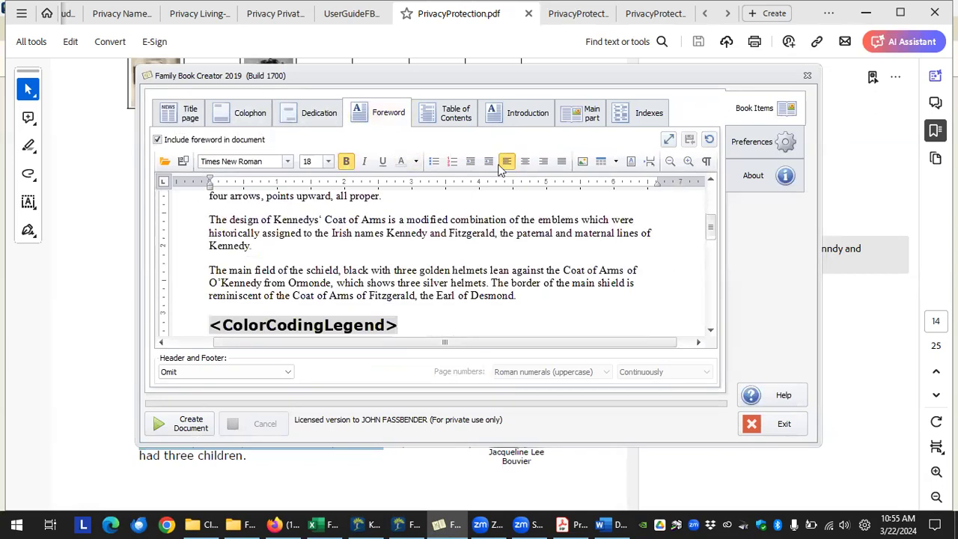
left_click(523, 111)
scroll(513, 217, "down", 5)
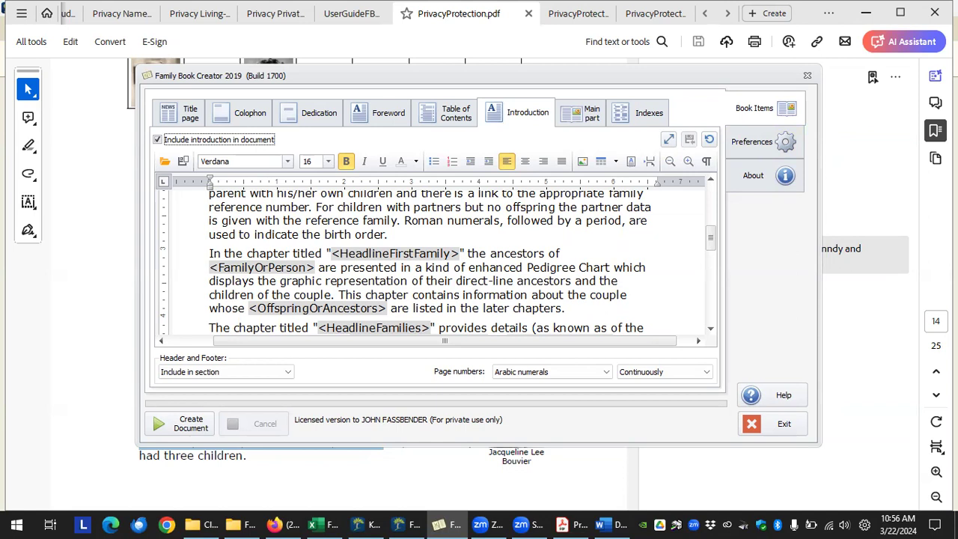
Step: Switch to the FBC Class Schedule workbook in Excel and view the class 9 description, Preferences/Text & Page layout; About
left_click(323, 525)
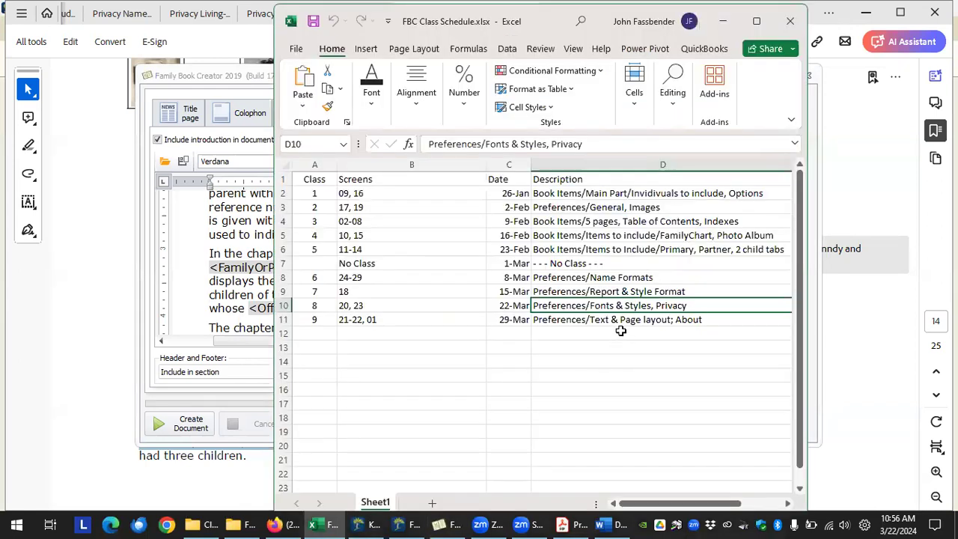
left_click(617, 324)
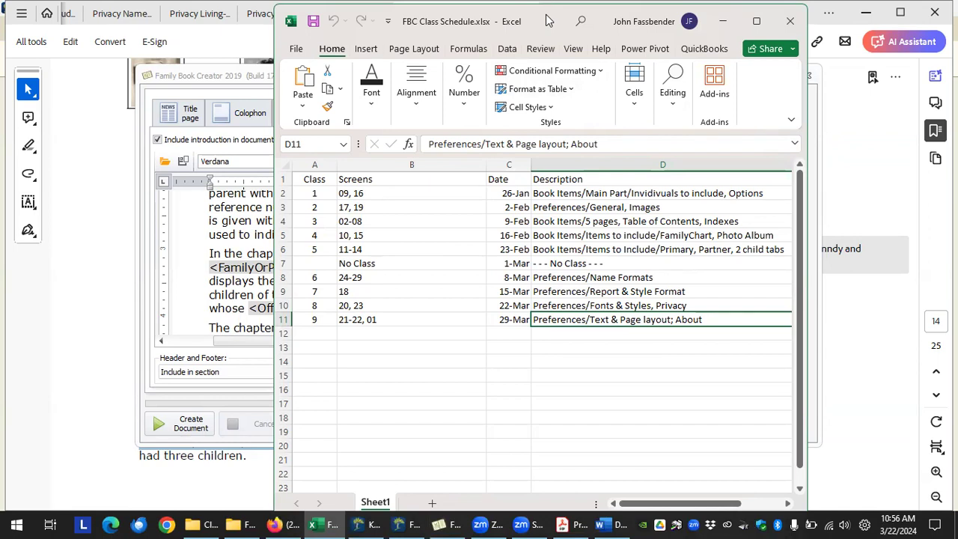
left_click(723, 21)
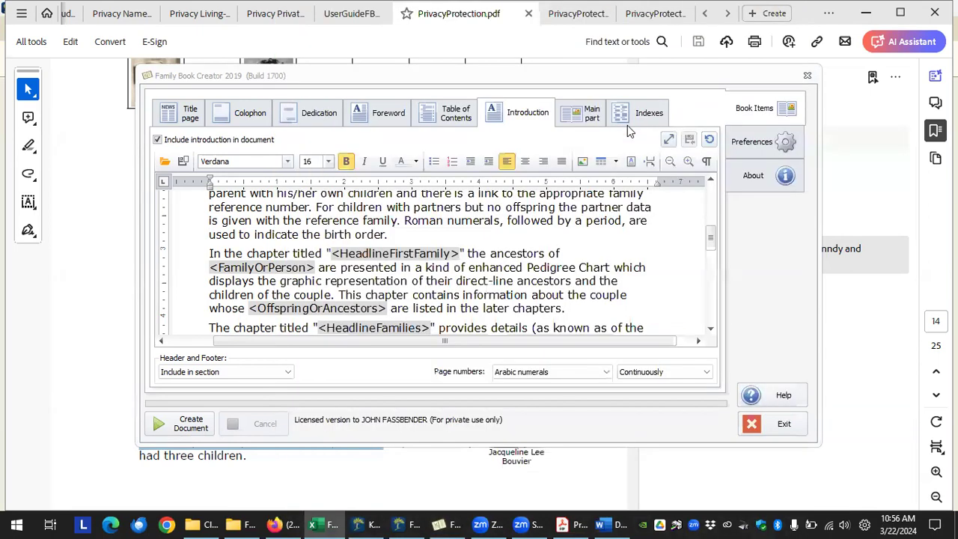
Step: Back in Family Book Creator, view the Page Layout and Header & Footer preferences and the About page's license information
left_click(534, 132)
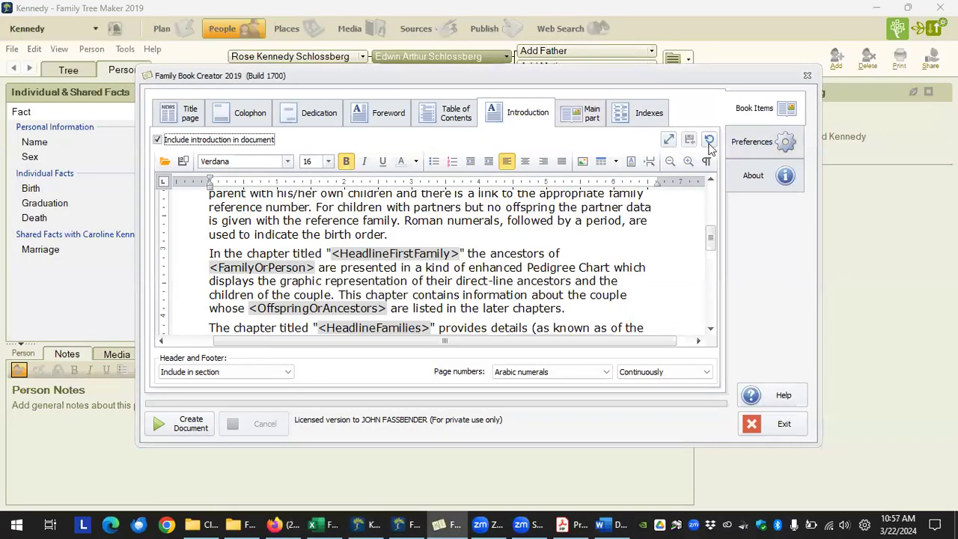
left_click(756, 149)
left_click(534, 113)
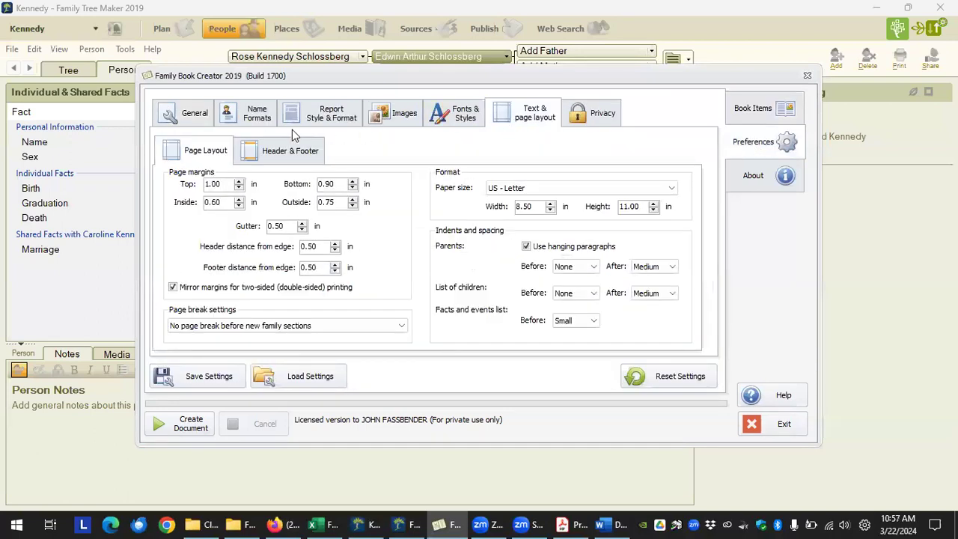
left_click(281, 154)
left_click(222, 155)
left_click(292, 155)
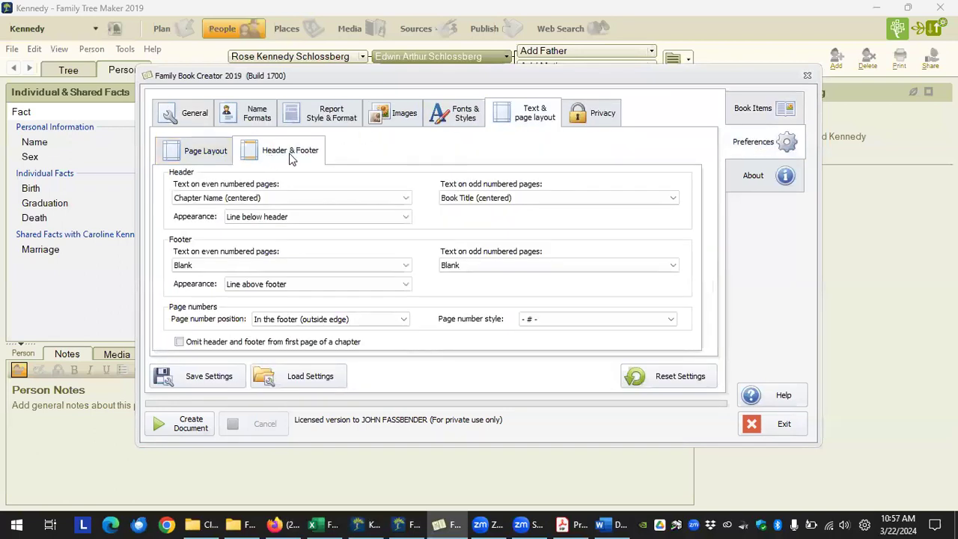
left_click(757, 177)
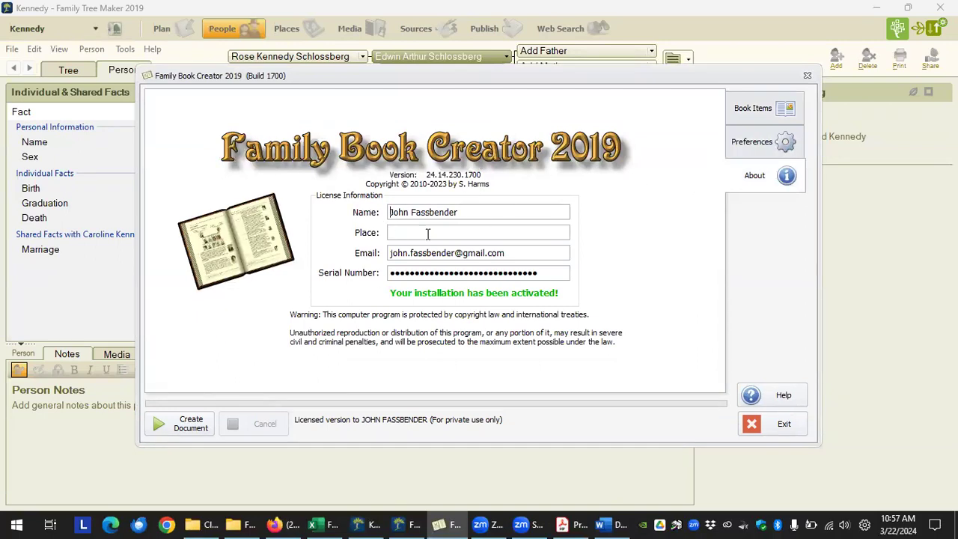
left_click(739, 140)
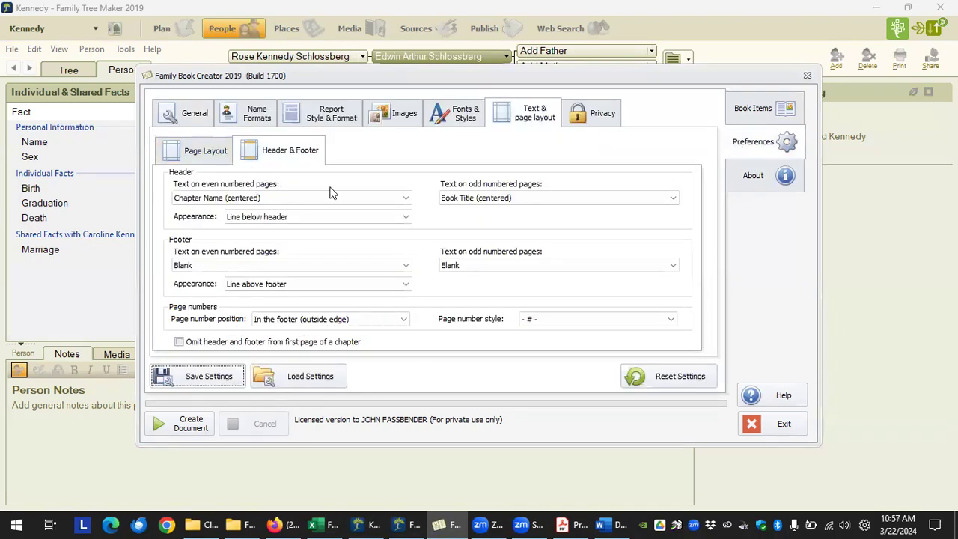